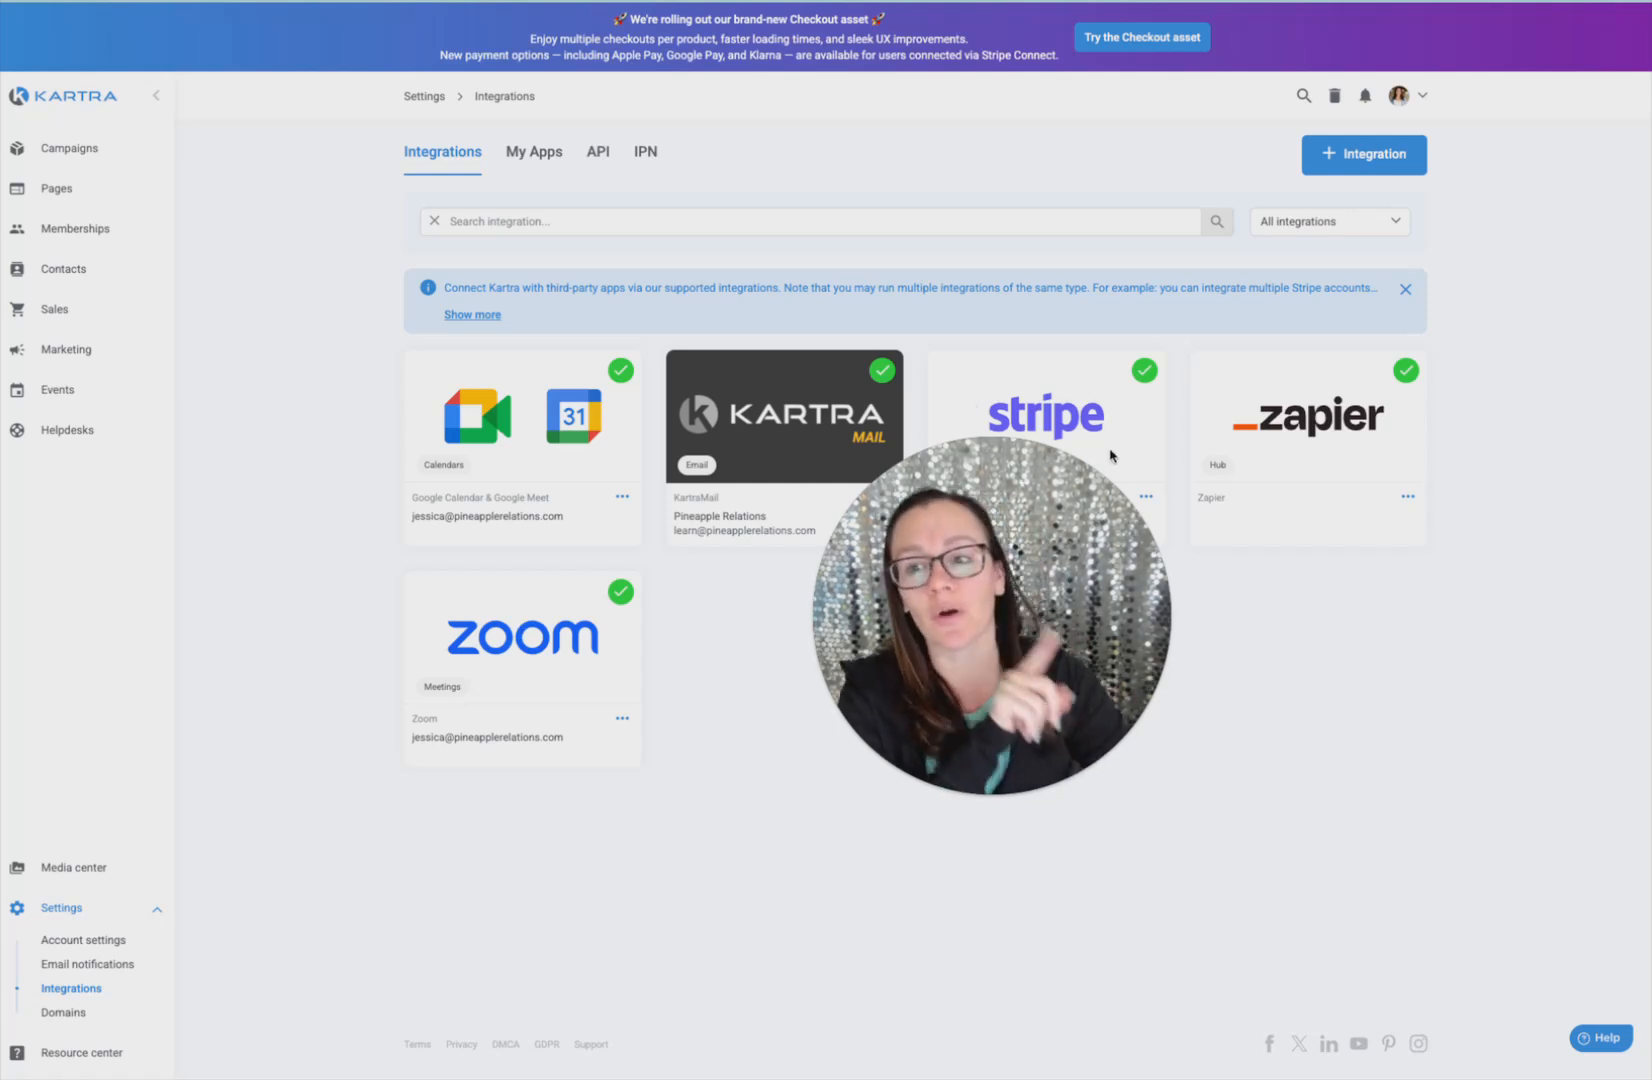
Go to Sales > Checkouts and review the published checkouts: Test - embed, Test - popup, test-hosted, Demo1
{"action": "left_click", "coordinate": [58, 317]}
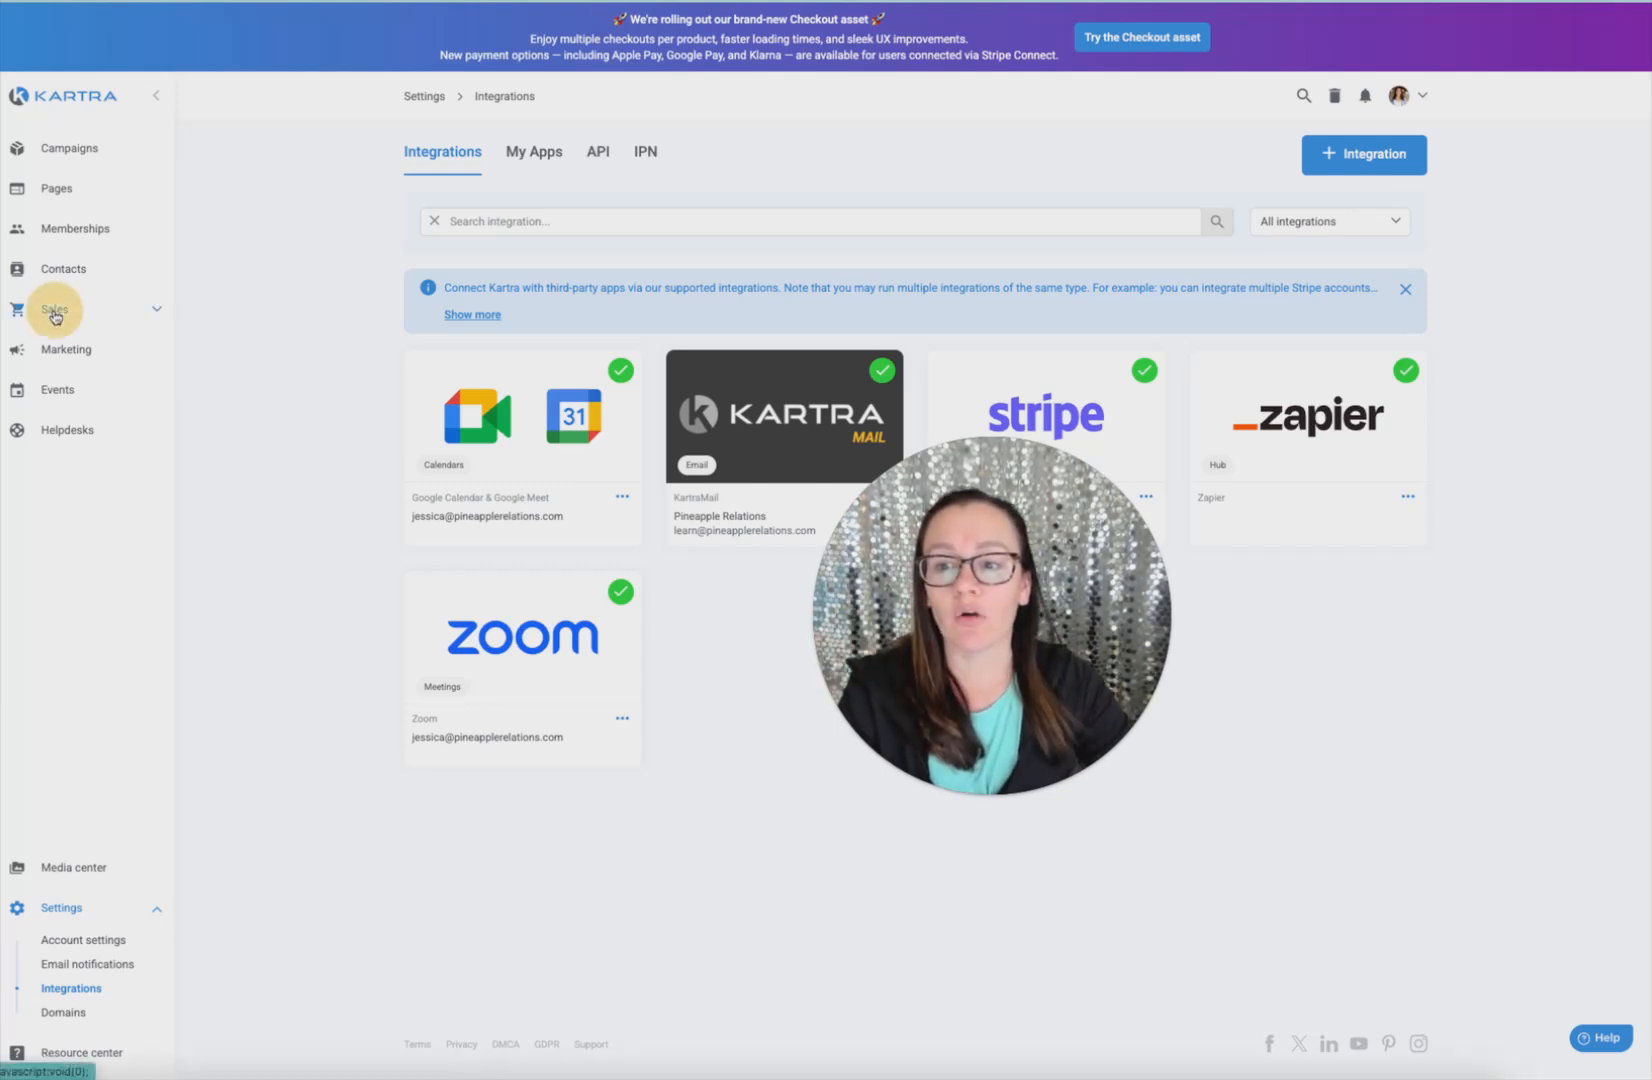
{"action": "left_click", "coordinate": [58, 368]}
{"action": "left_click_drag", "start_coordinate": [1035, 687], "coordinate": [918, 330]}
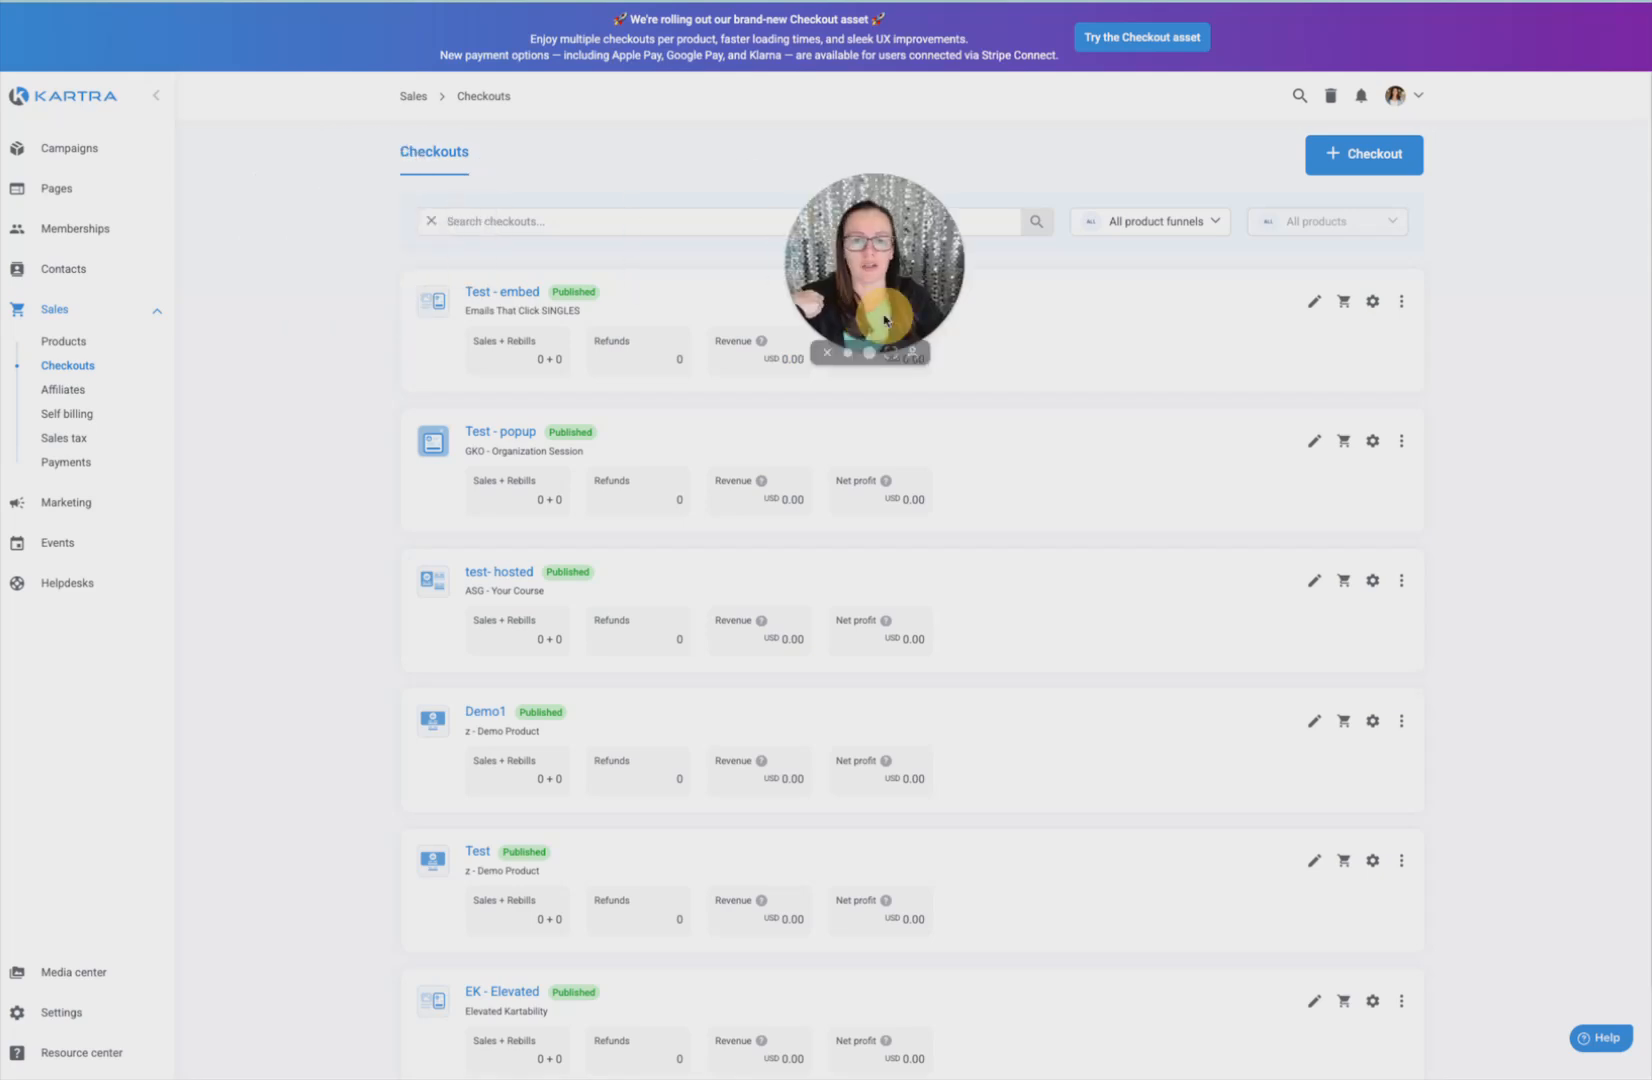
{"action": "scroll", "coordinate": [711, 452], "scroll_direction": "down", "scroll_amount": 2}
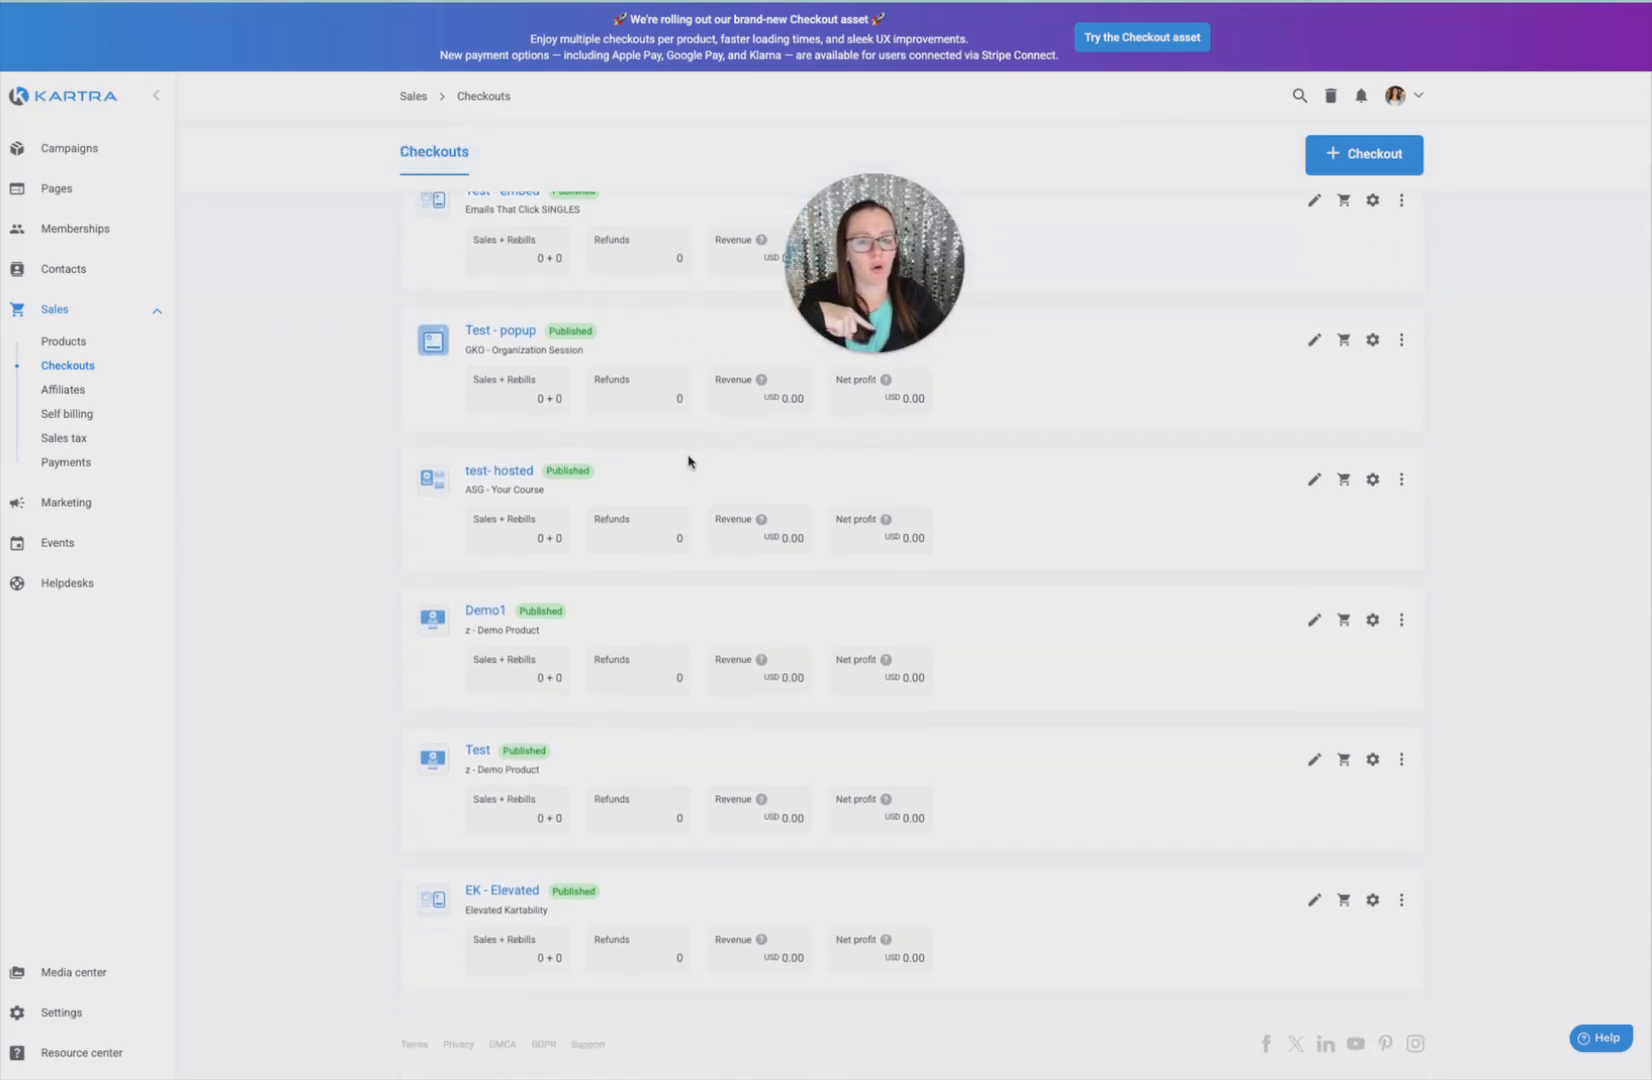
{"action": "scroll", "coordinate": [690, 461], "scroll_direction": "up", "scroll_amount": 2}
{"action": "mouse_move", "coordinate": [944, 297]}
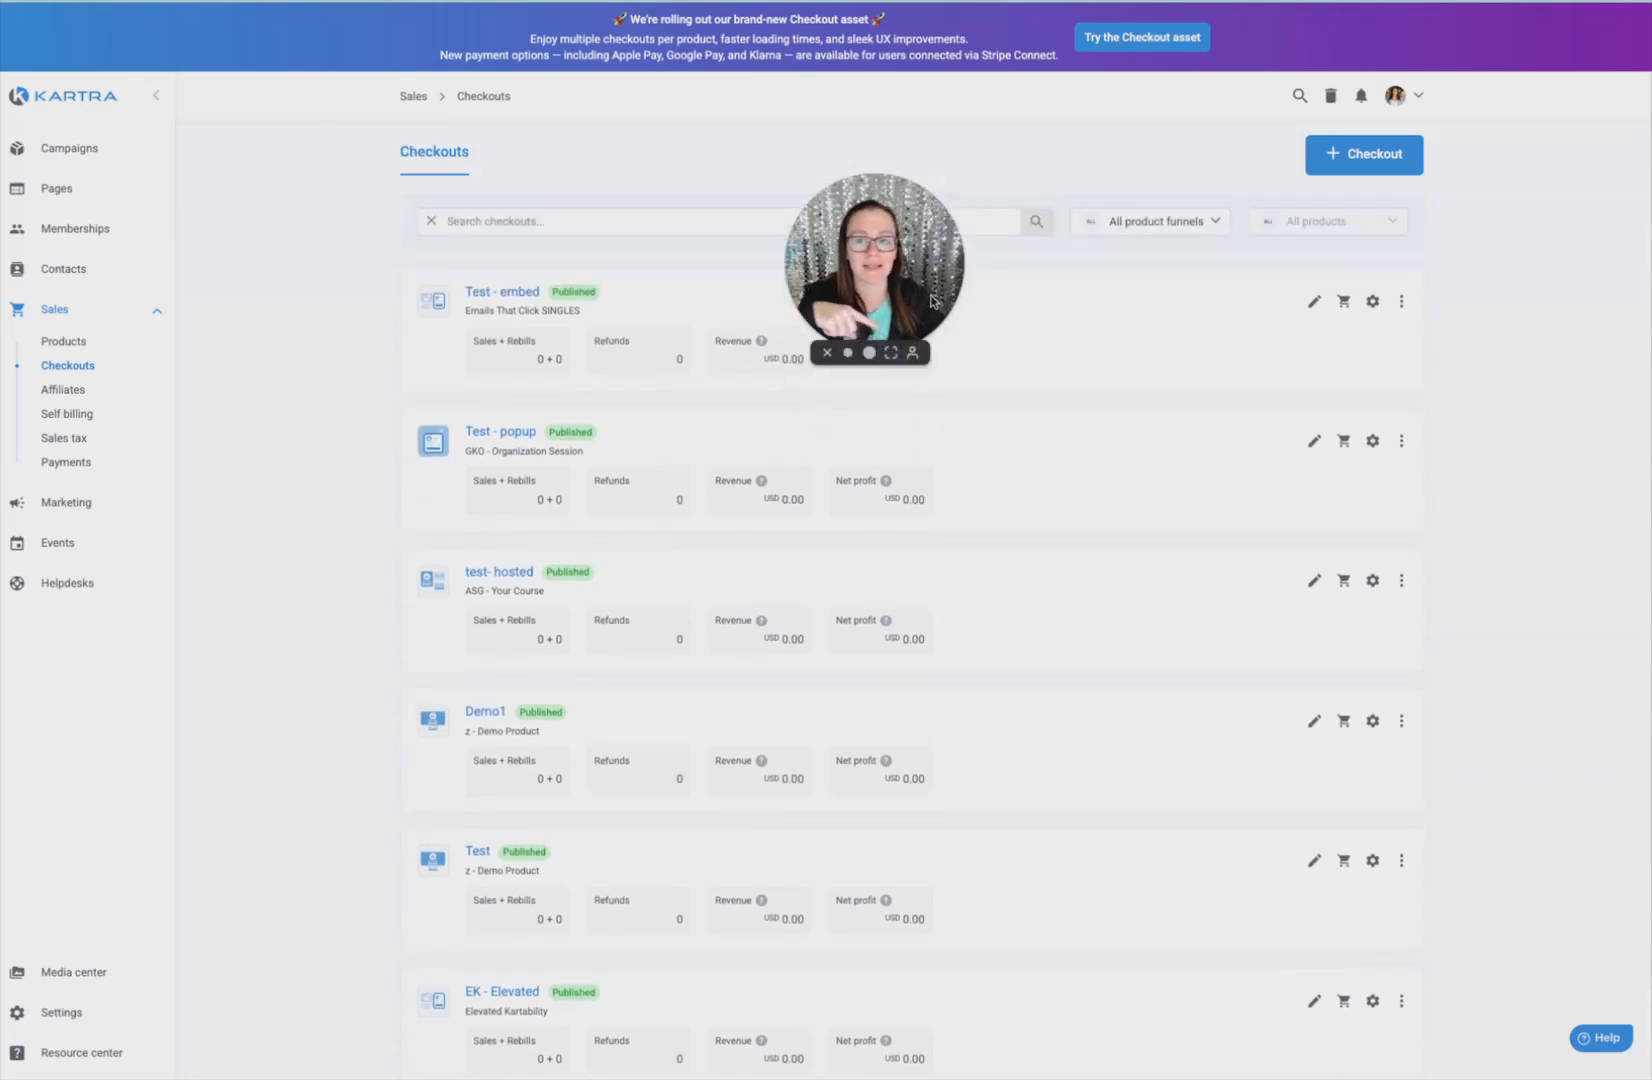
{"action": "left_click_drag", "start_coordinate": [930, 300], "coordinate": [793, 230]}
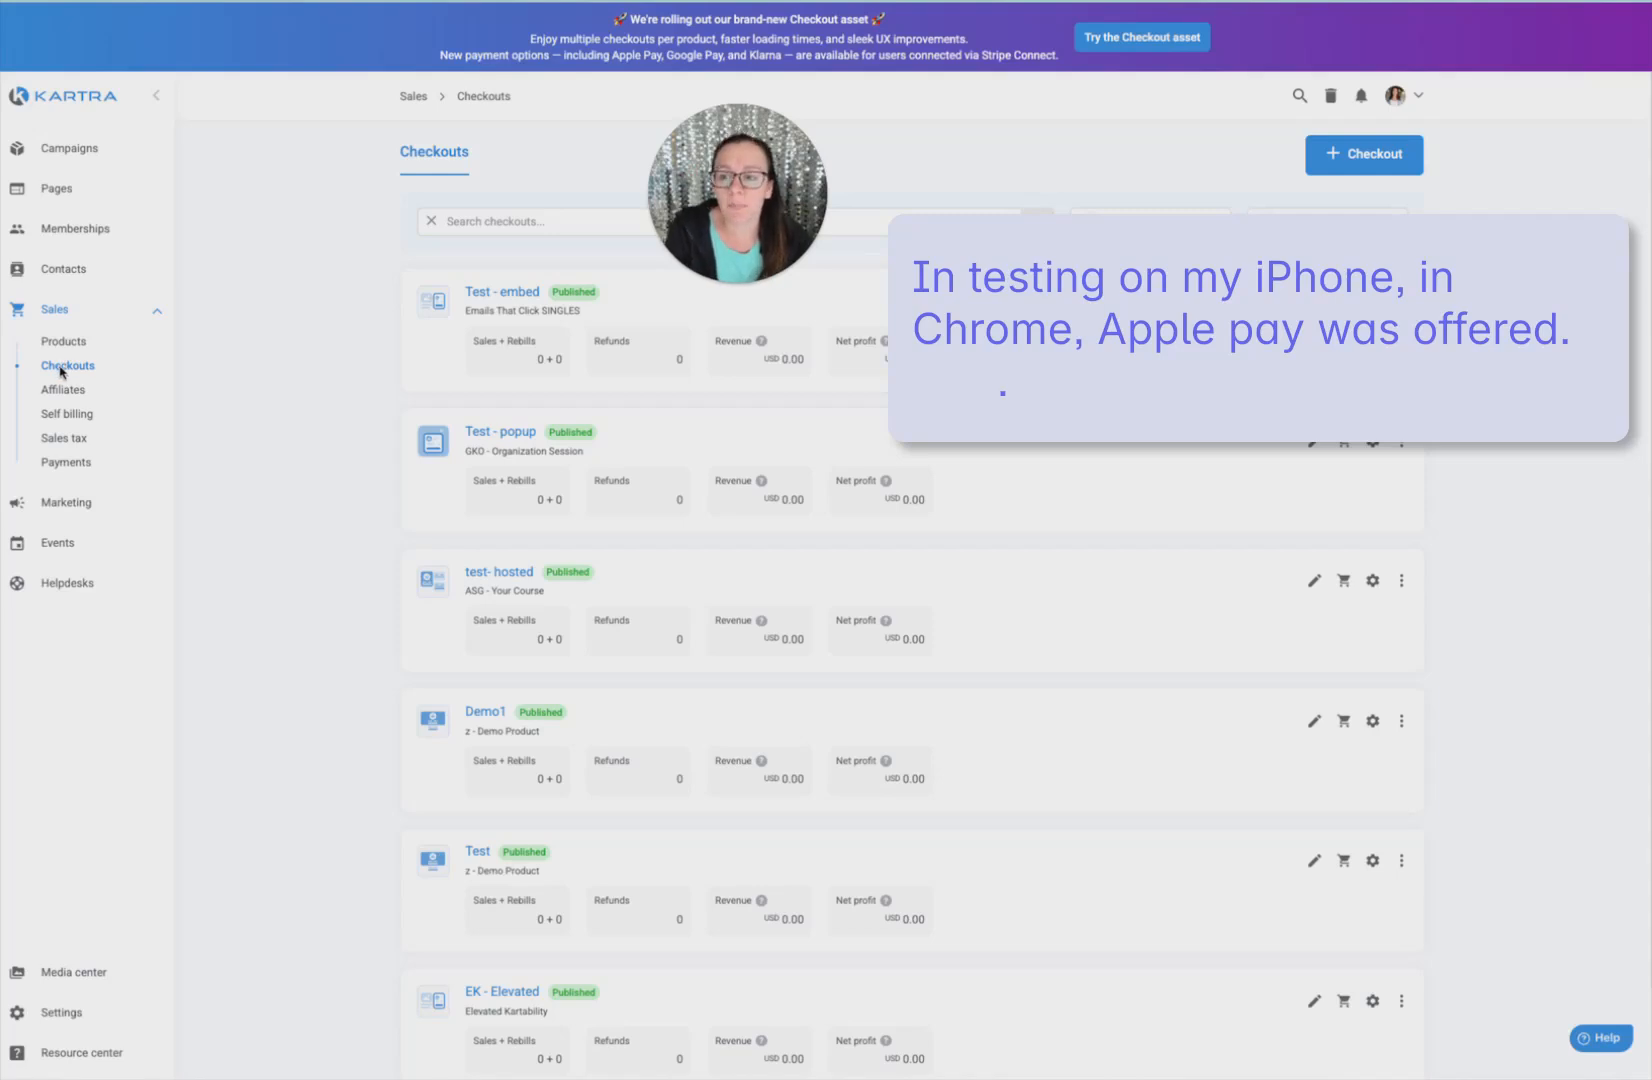
{"action": "left_click", "coordinate": [1364, 155]}
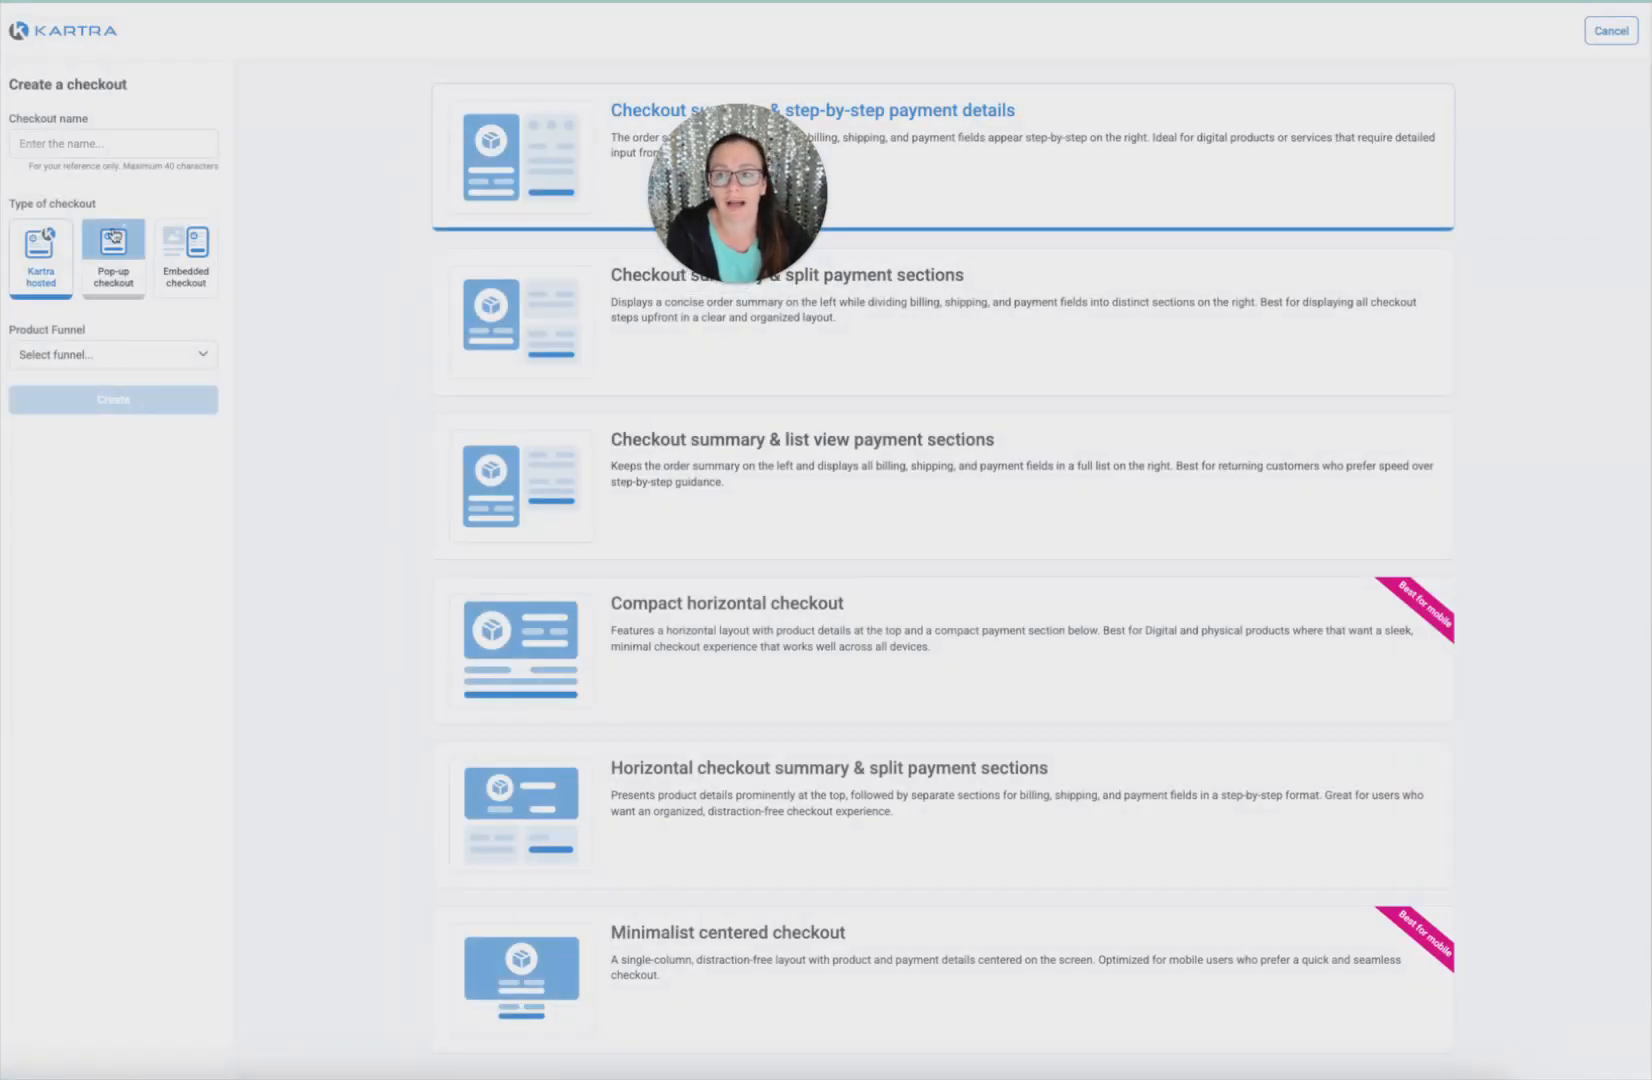
{"action": "left_click", "coordinate": [64, 140]}
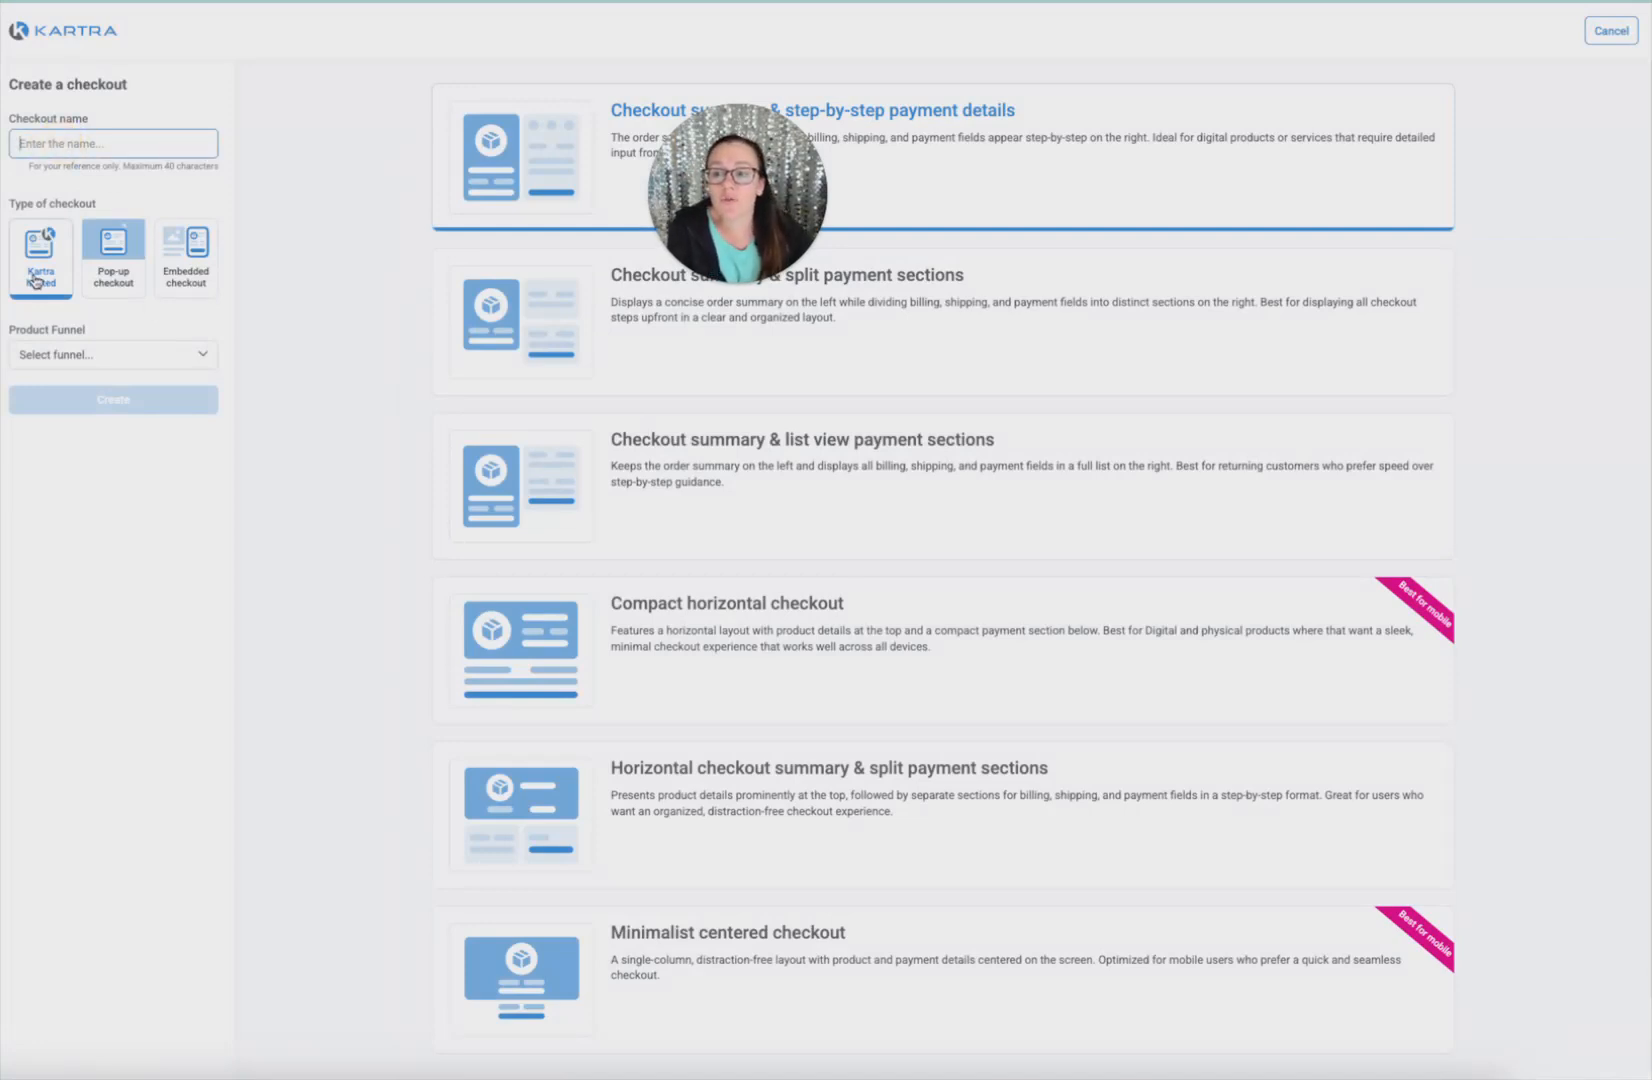
{"action": "left_click", "coordinate": [125, 271]}
{"action": "left_click", "coordinate": [162, 270]}
{"action": "left_click", "coordinate": [40, 283]}
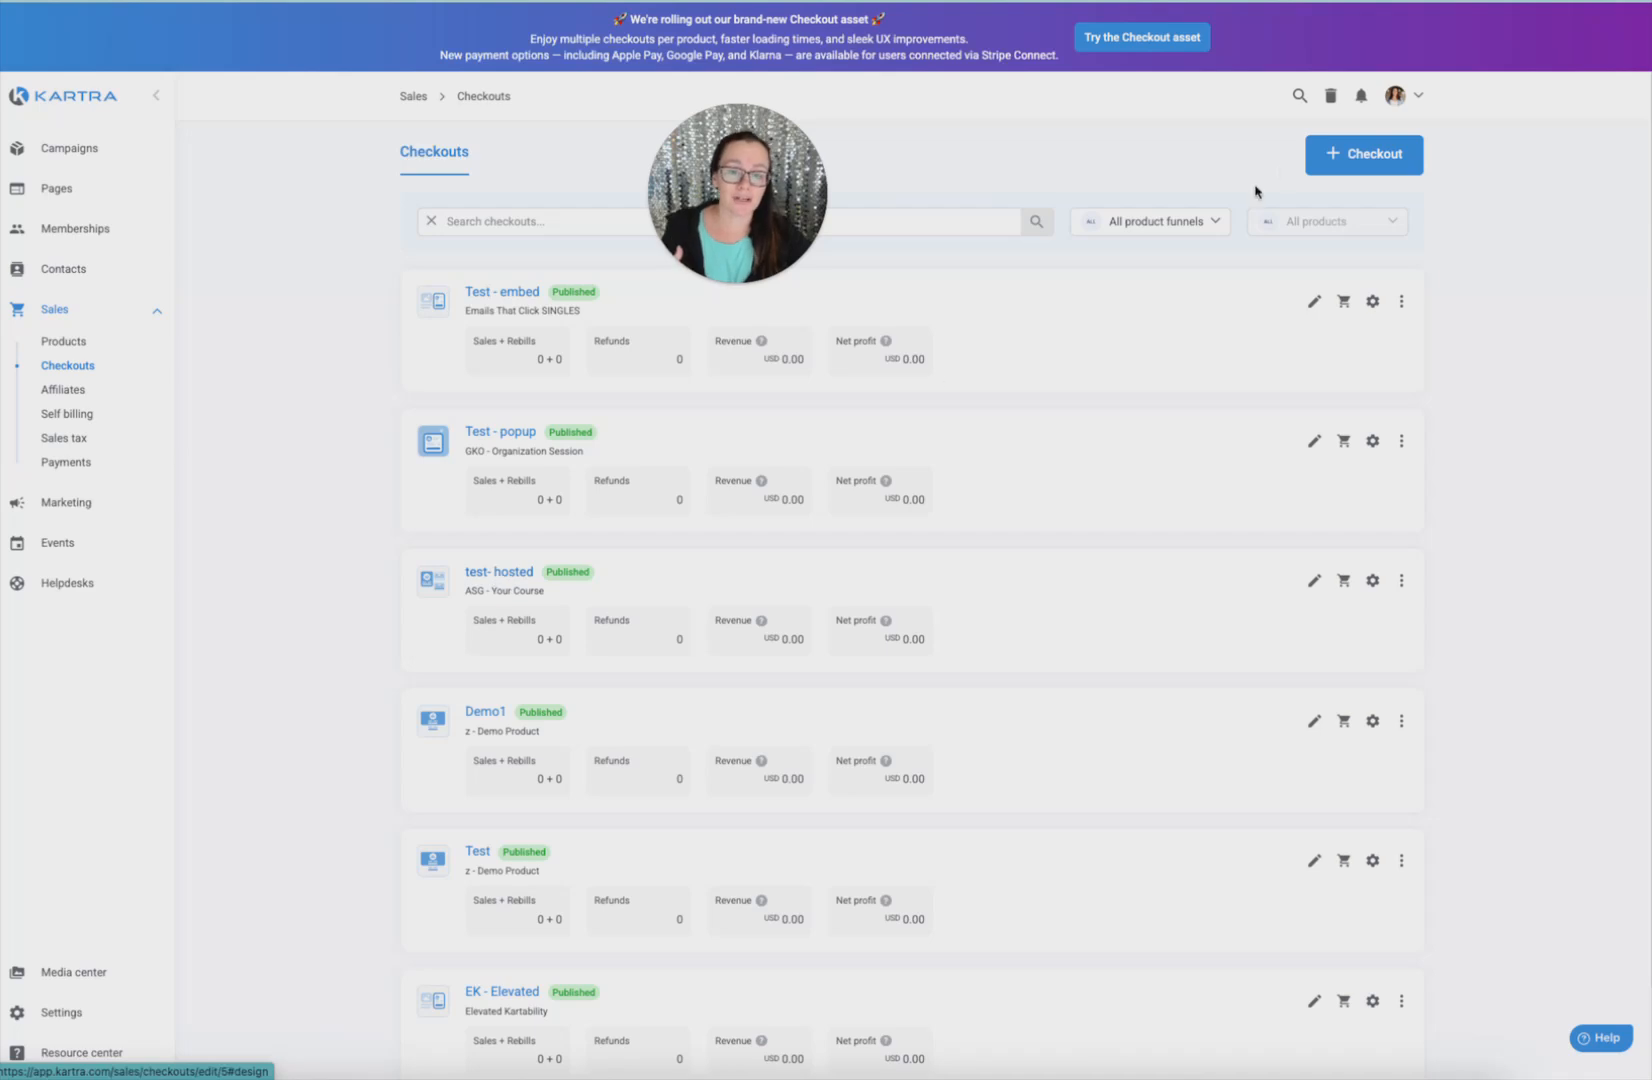
Start a new checkout named 'Test' and compare the Pop-up and Embedded checkout types
{"action": "left_click", "coordinate": [1343, 172]}
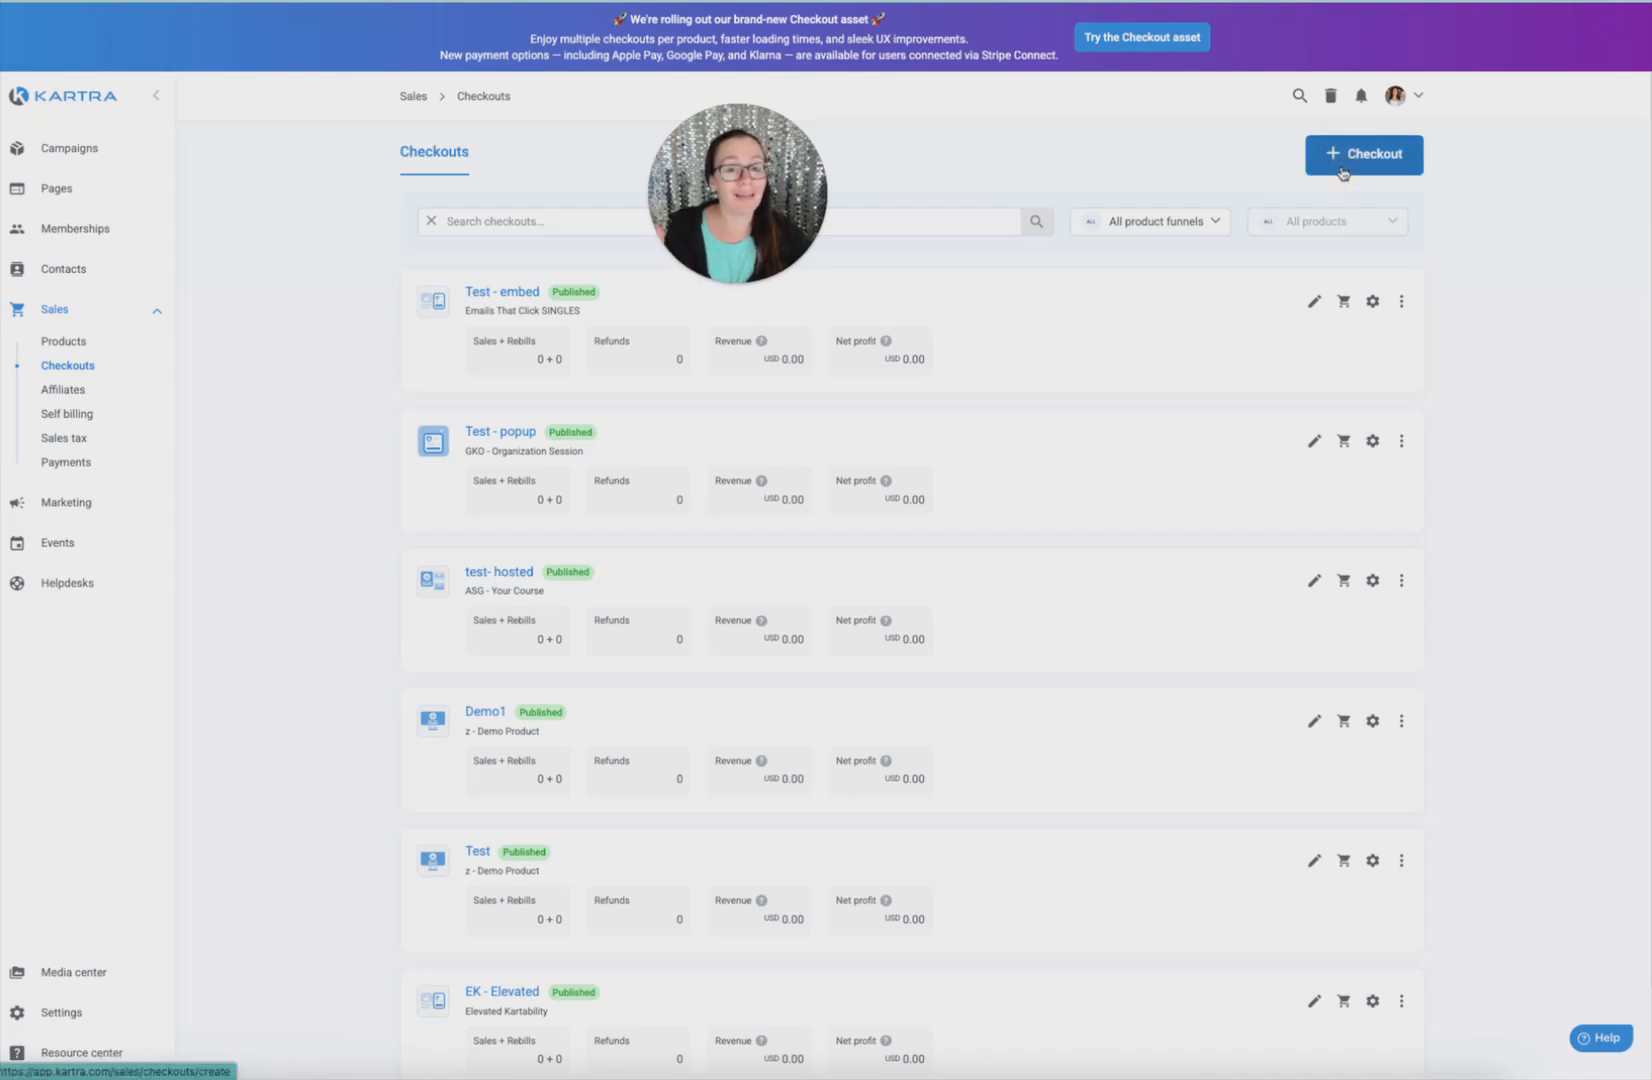
{"action": "left_click", "coordinate": [105, 150]}
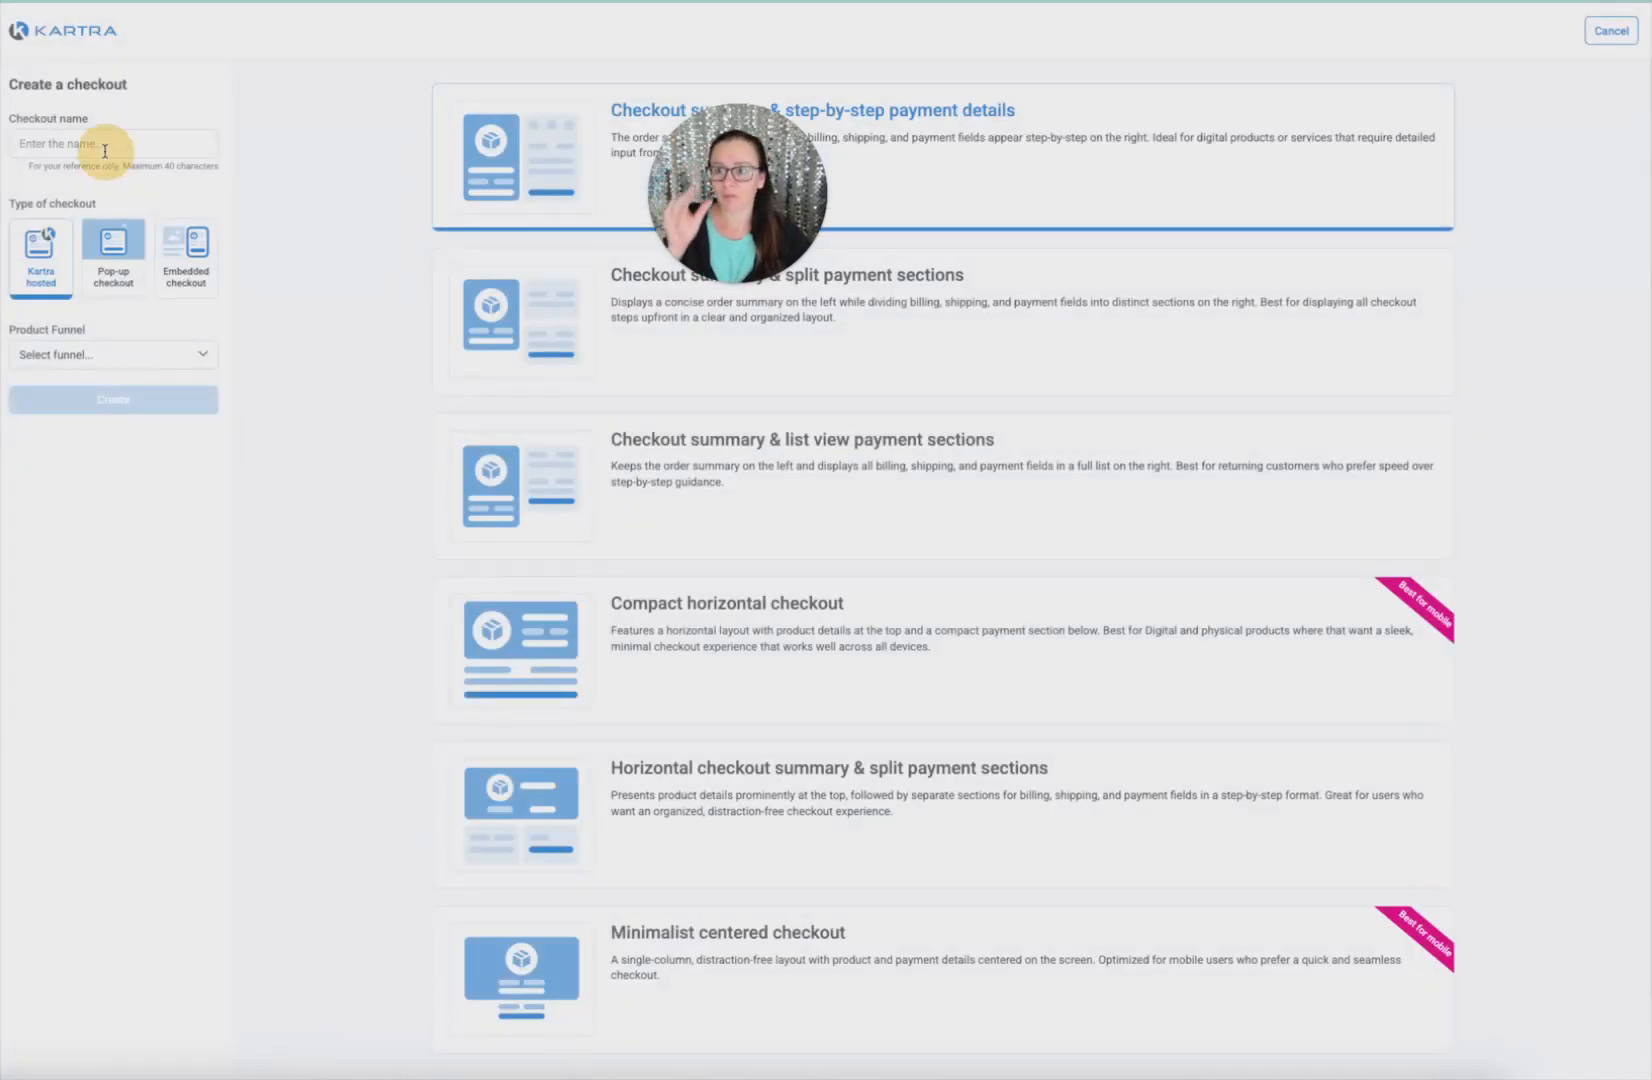
{"action": "type", "text": "Test"}
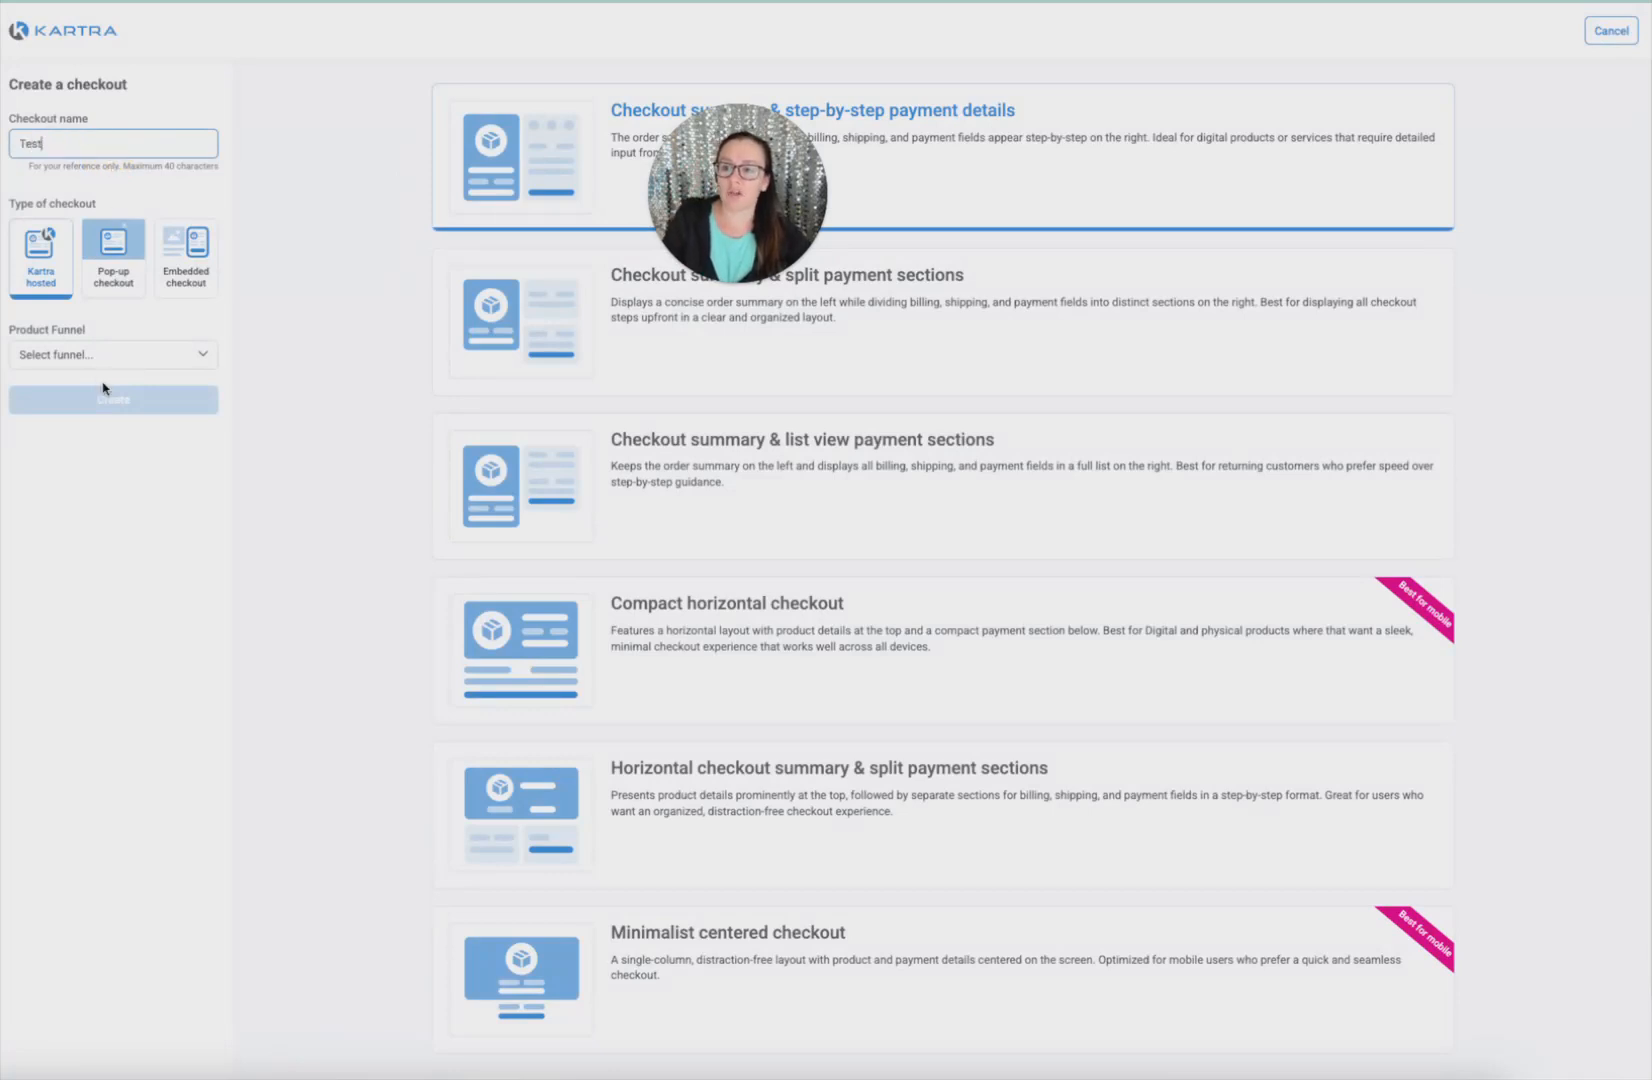
{"action": "left_click", "coordinate": [138, 288]}
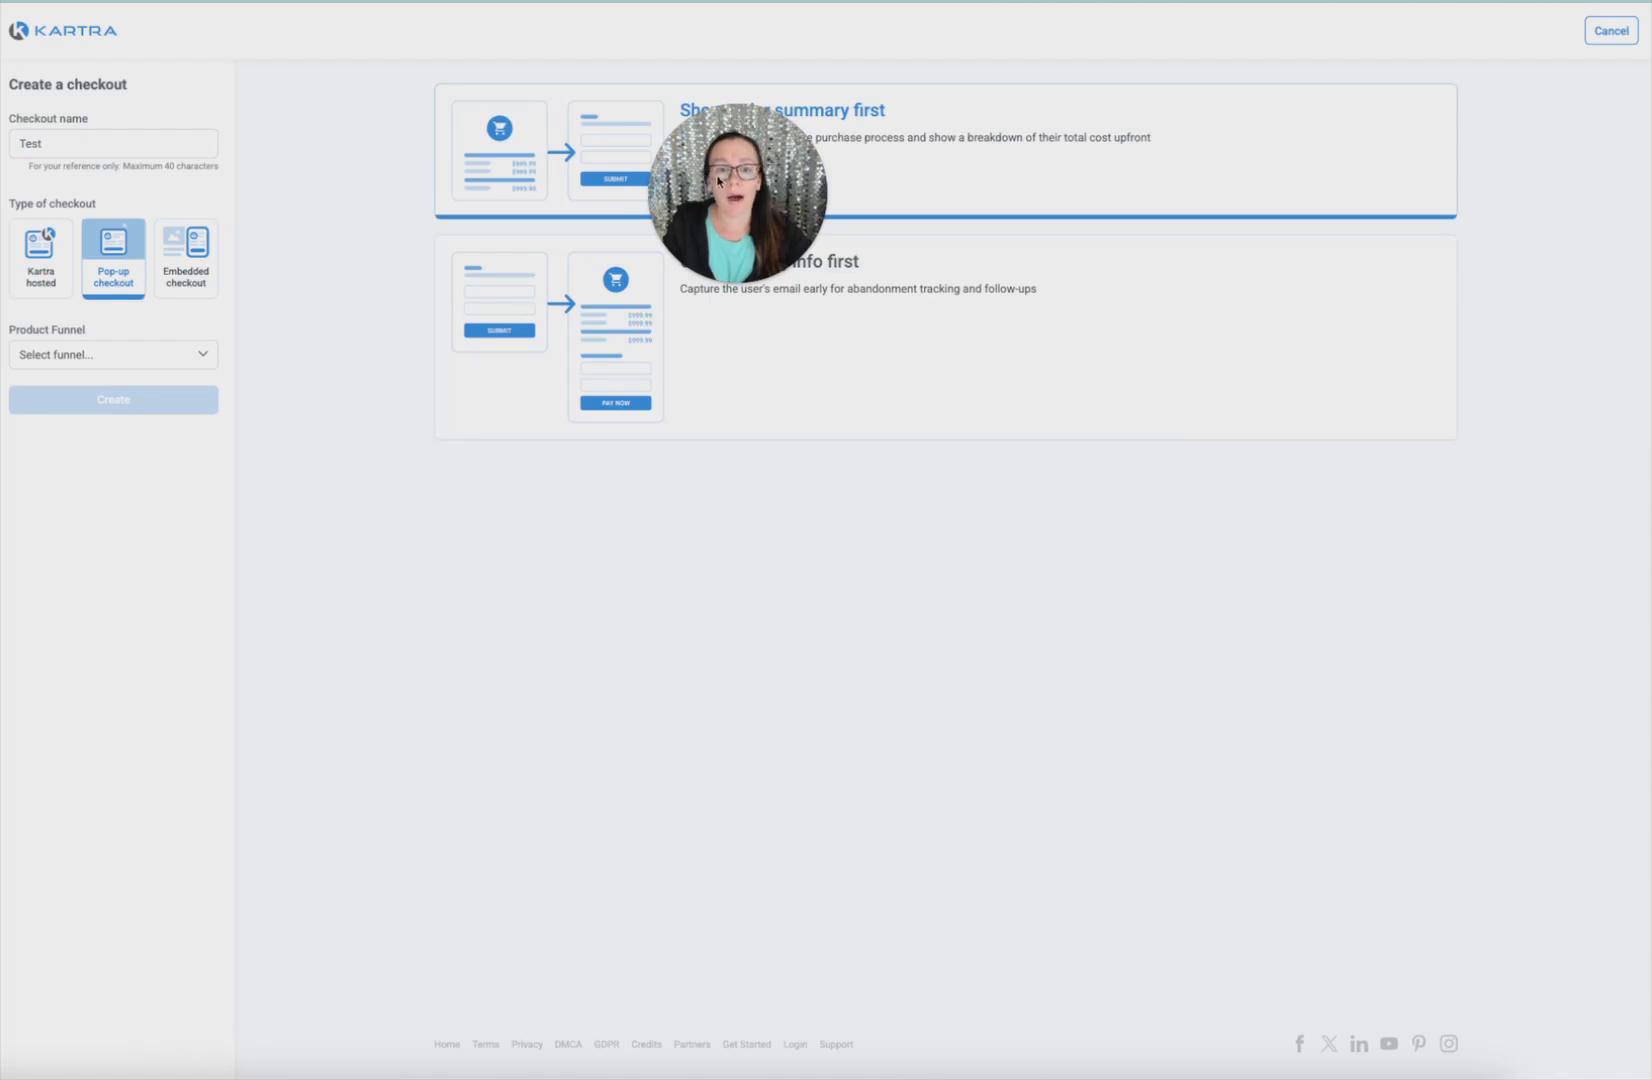
{"action": "left_click_drag", "start_coordinate": [728, 215], "coordinate": [756, 511]}
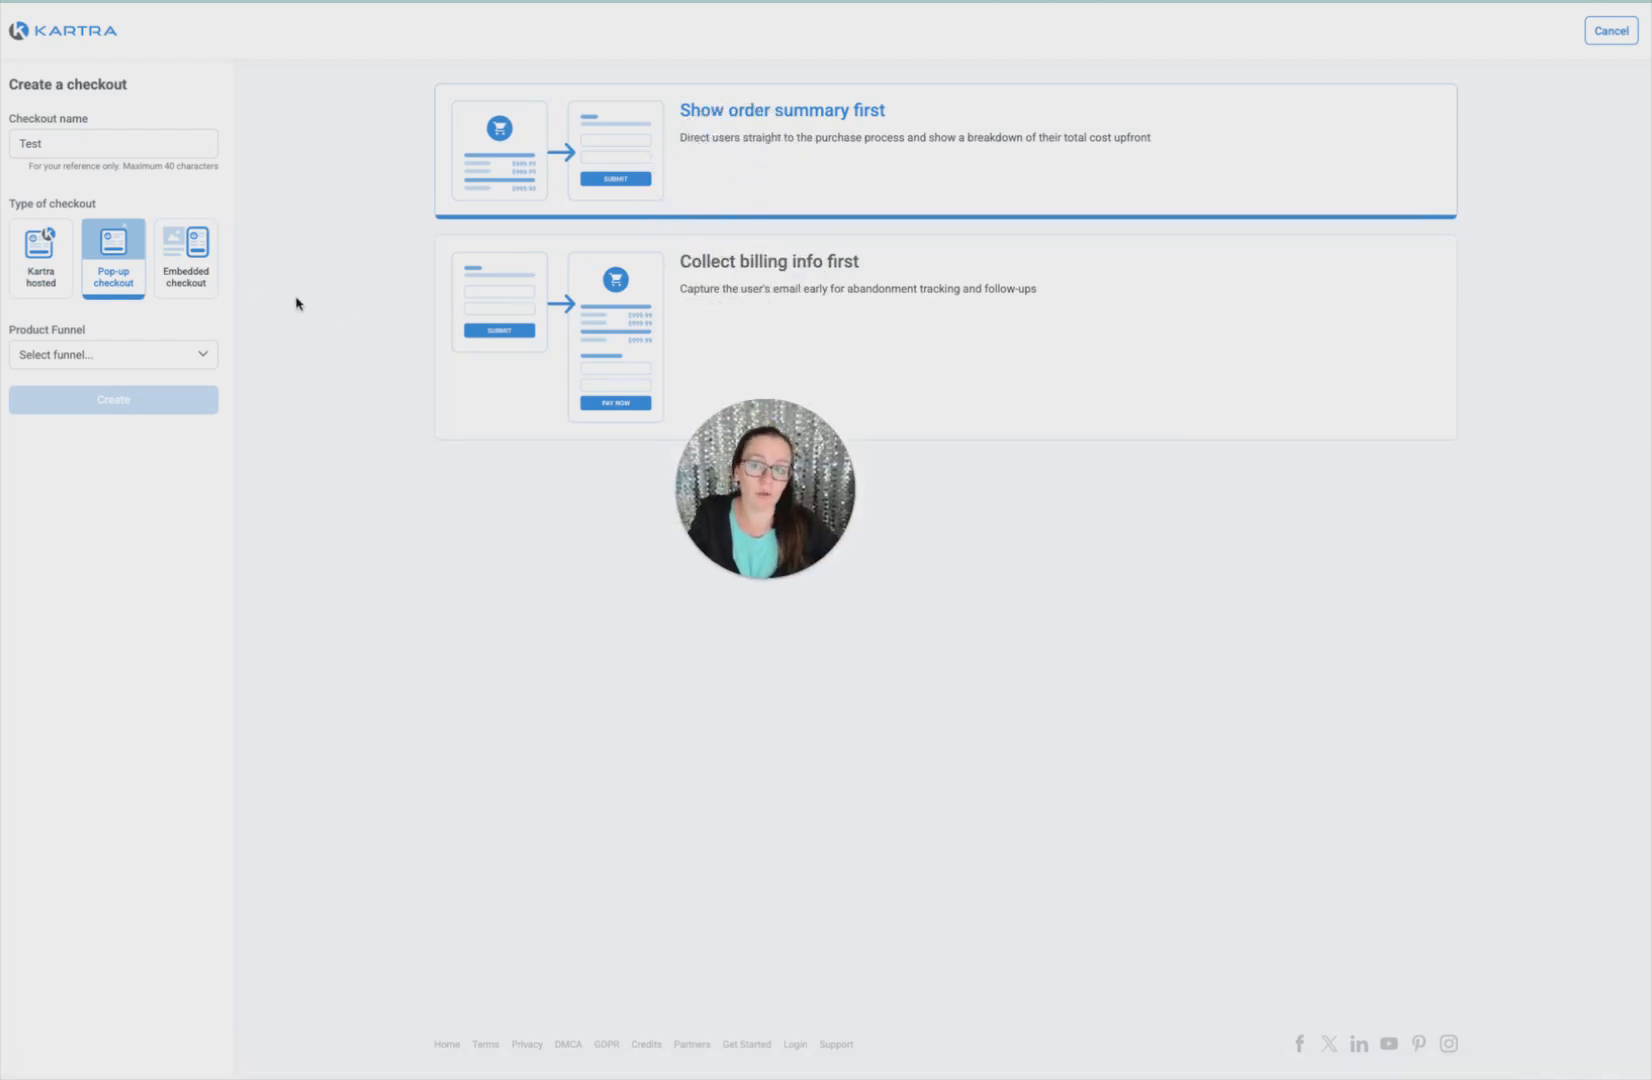
{"action": "left_click", "coordinate": [188, 272]}
{"action": "left_click_drag", "start_coordinate": [779, 449], "coordinate": [835, 137]}
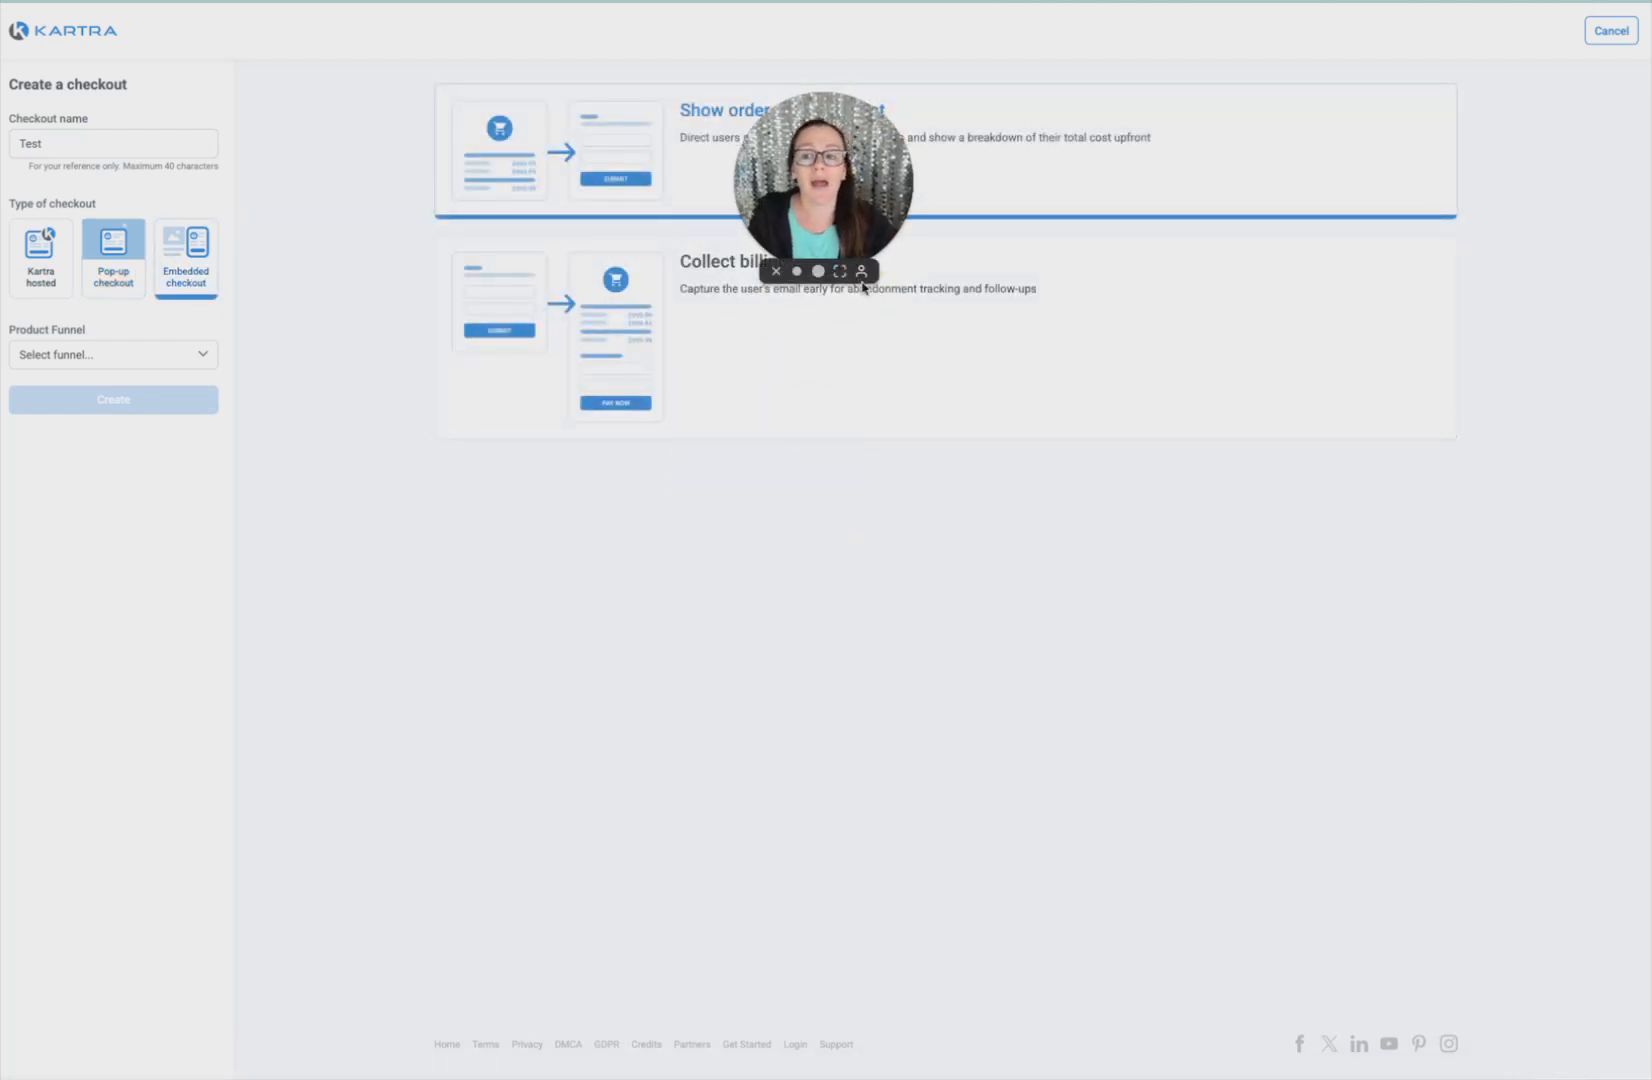
Glance at the Product Funnel list, cycle through the checkout types, and settle on Kartra hosted
{"action": "left_click", "coordinate": [85, 362]}
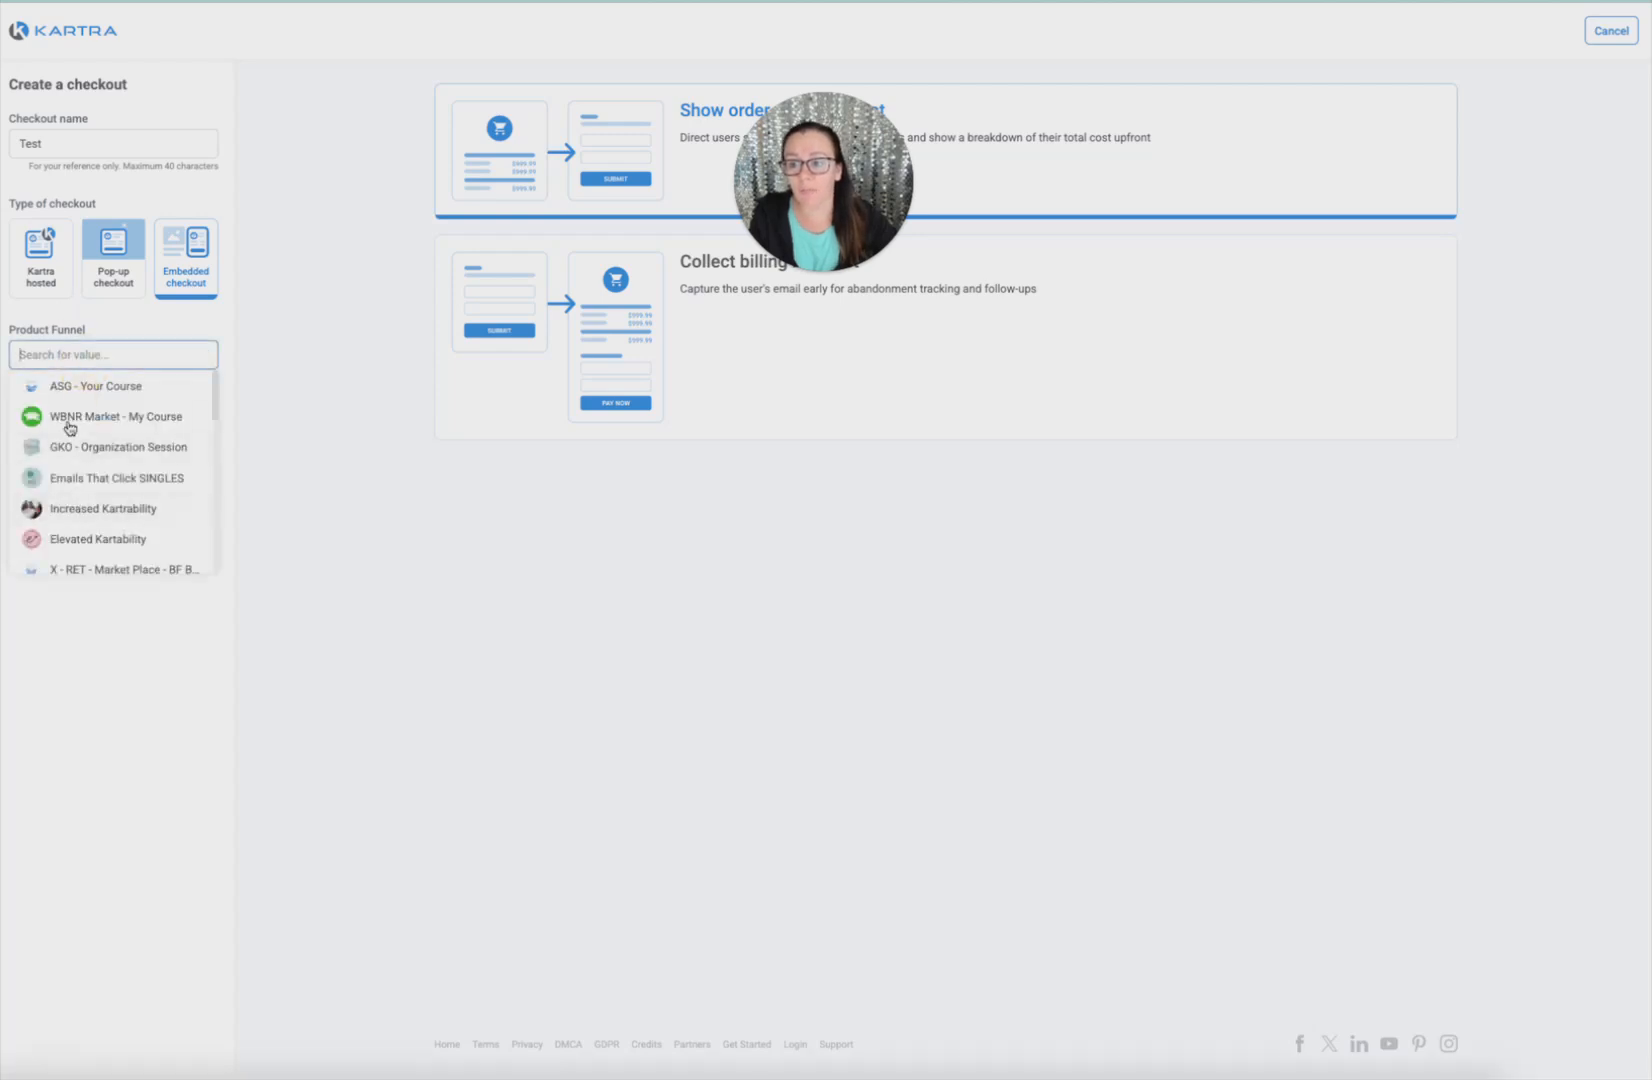
{"action": "left_click", "coordinate": [515, 735]}
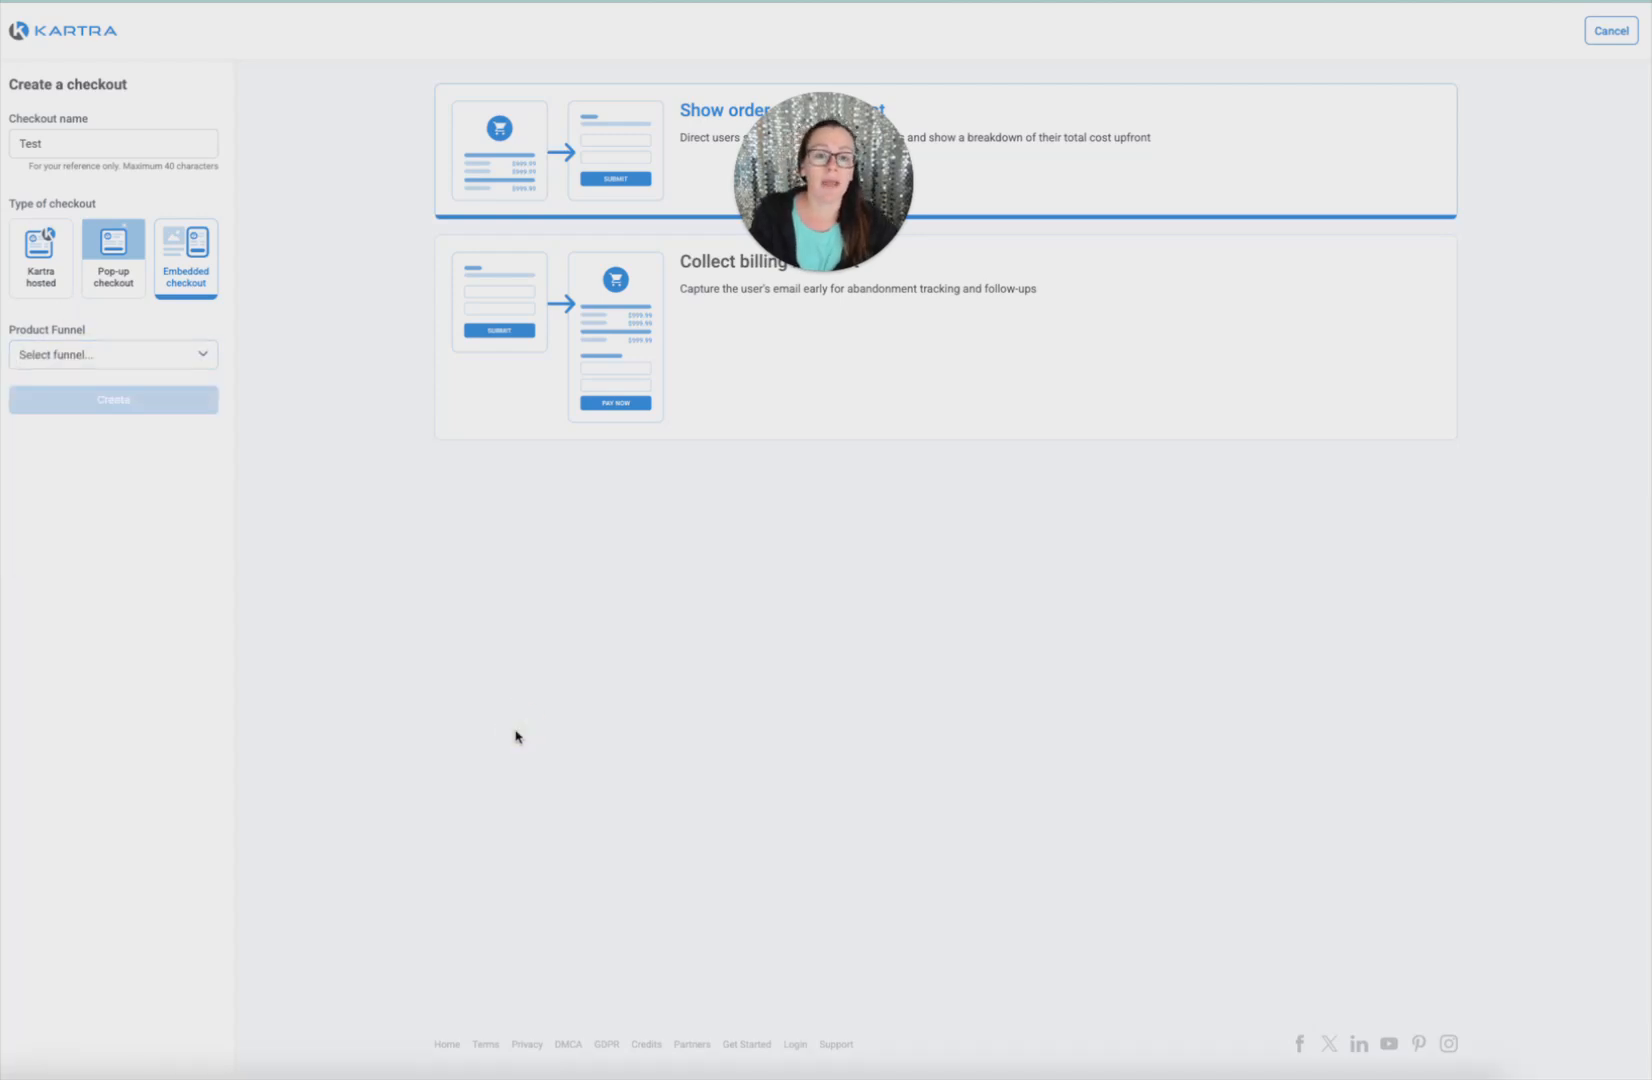
{"action": "left_click", "coordinate": [24, 295]}
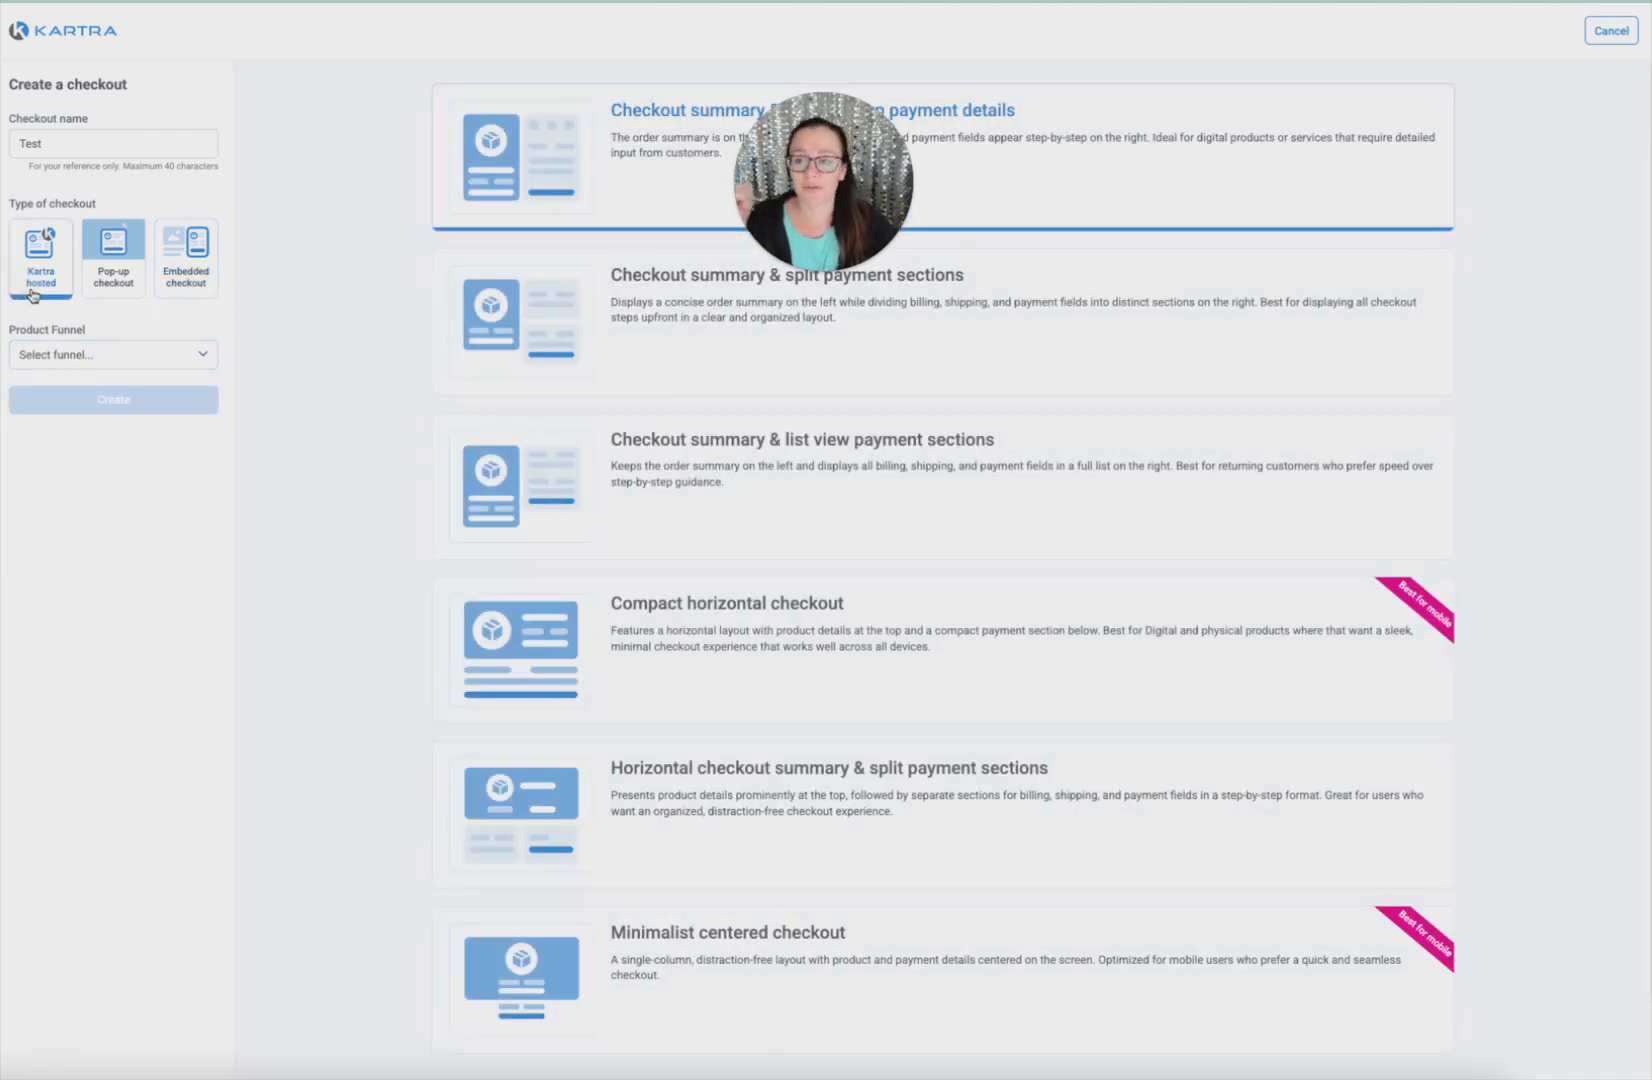
{"action": "left_click", "coordinate": [134, 294]}
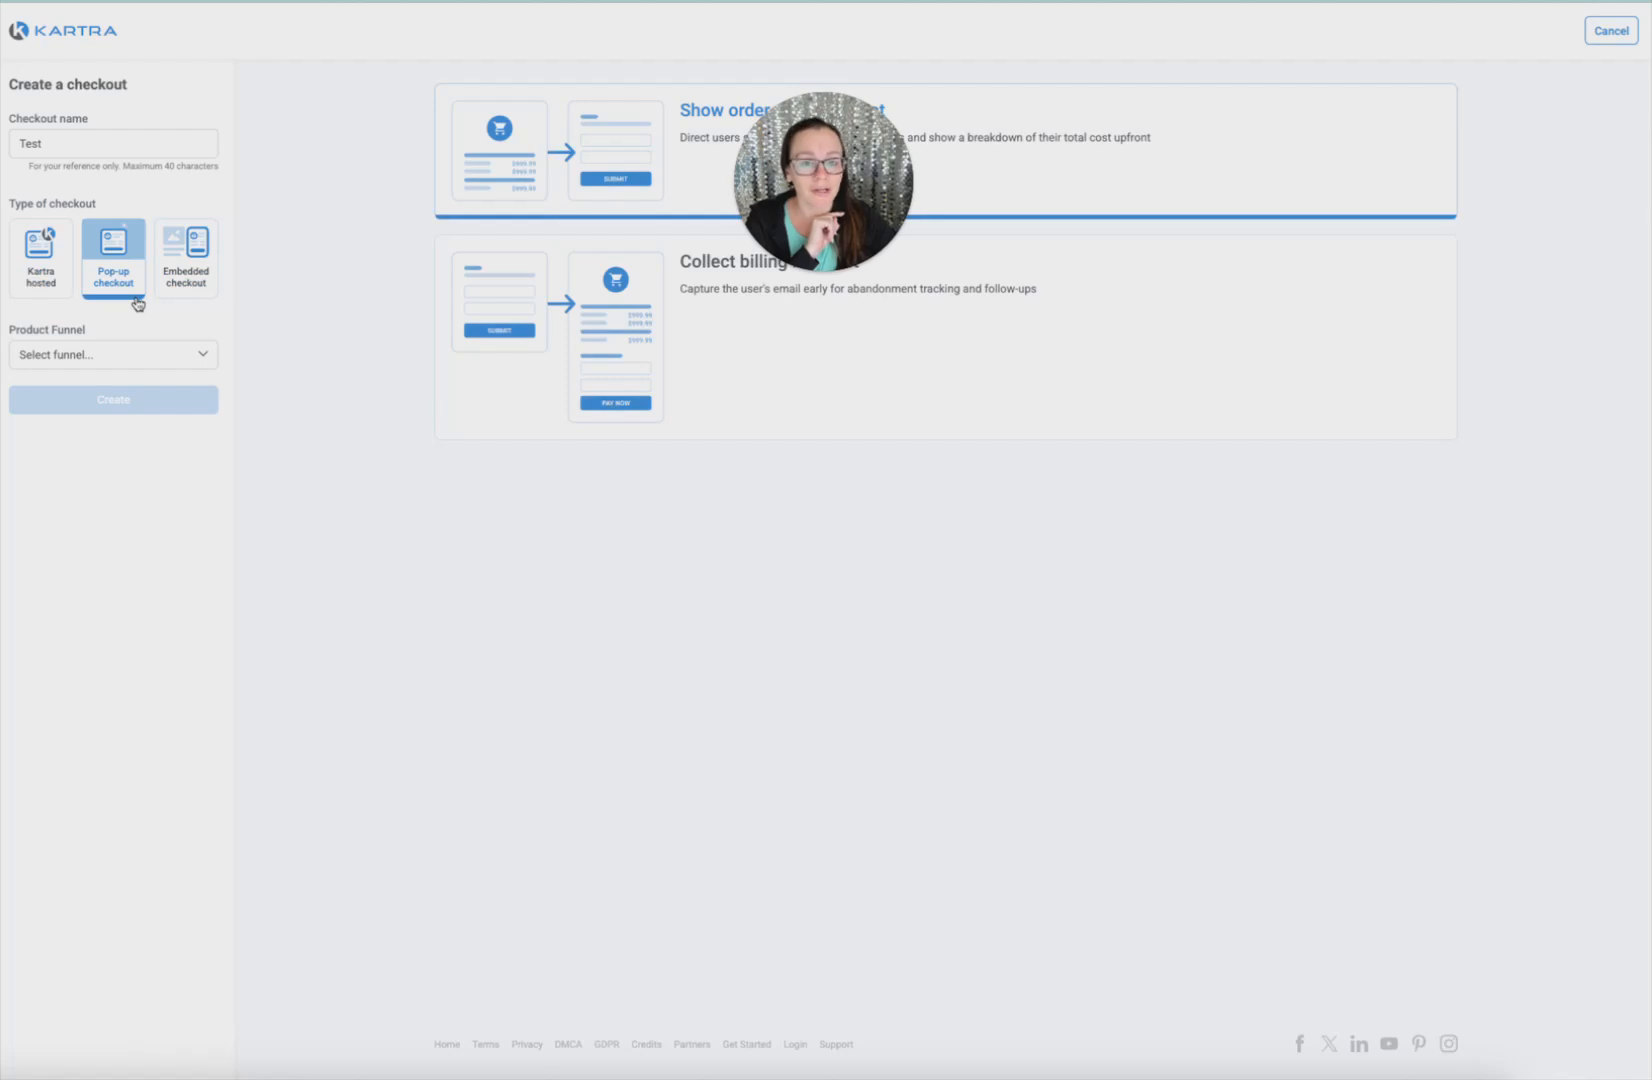
{"action": "left_click", "coordinate": [169, 289]}
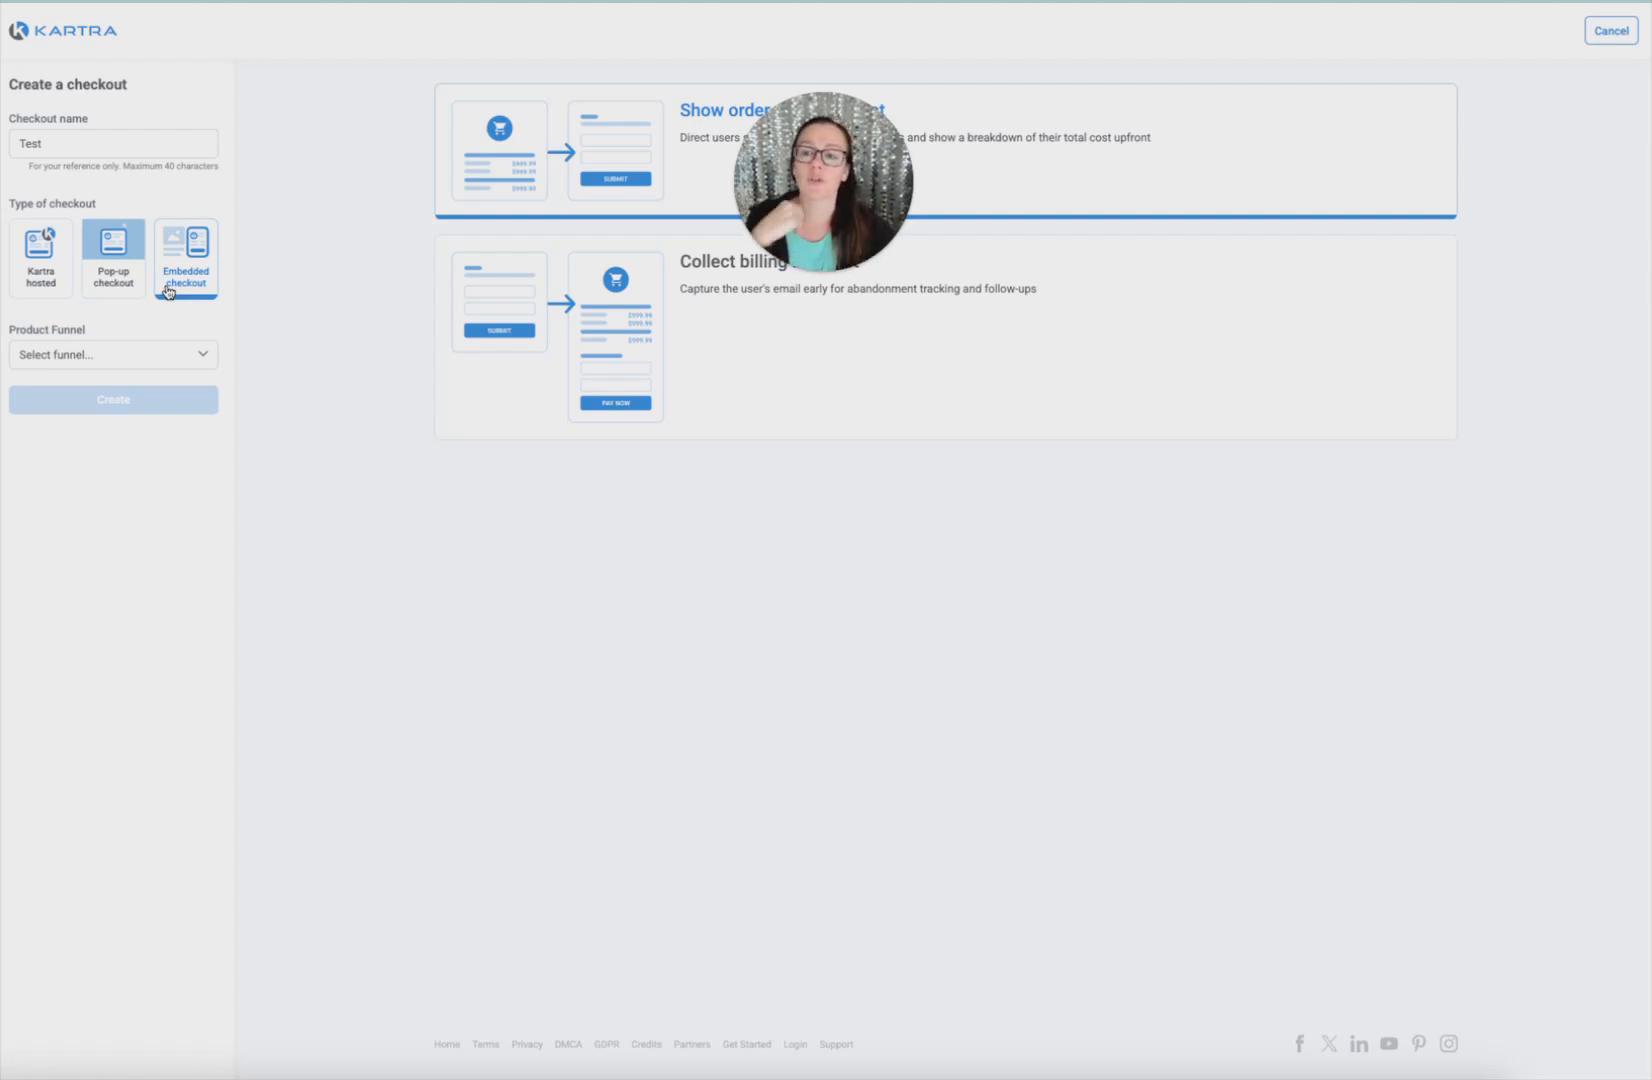
{"action": "left_click", "coordinate": [21, 236]}
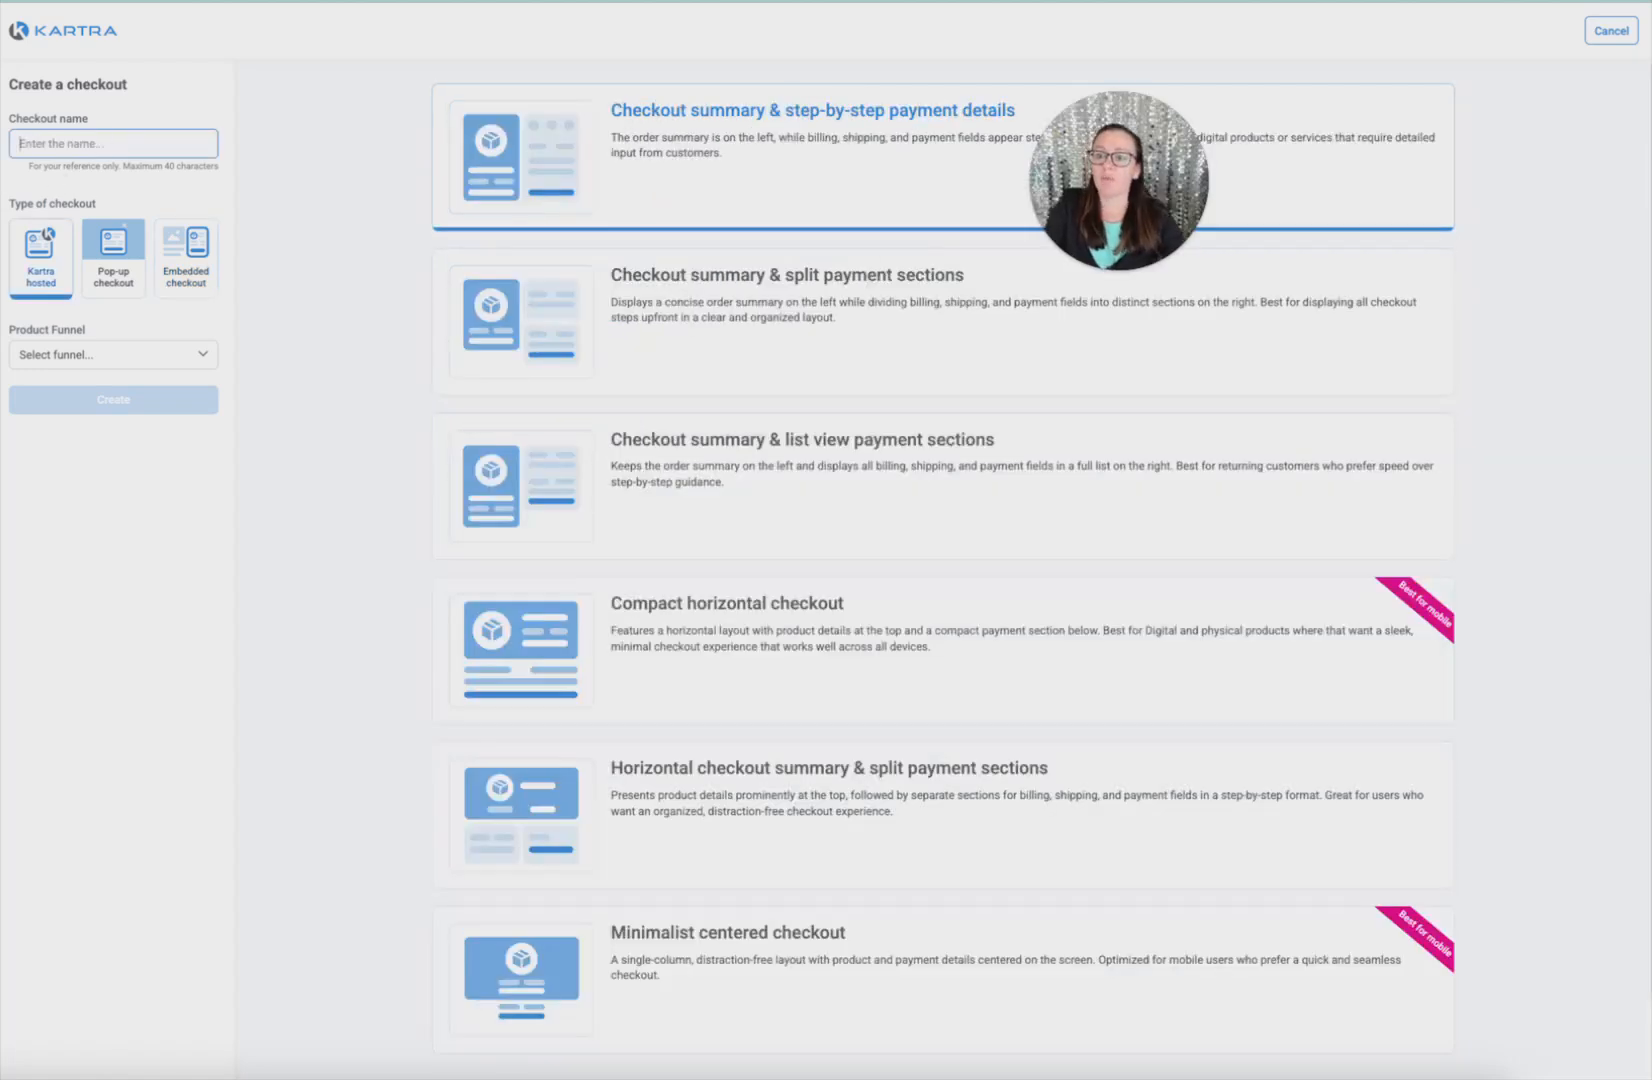
Create the checkout 'Test - Hosted' for the z - Demo Product funnel at Price 5
{"action": "type", "text": "Test - Ho"}
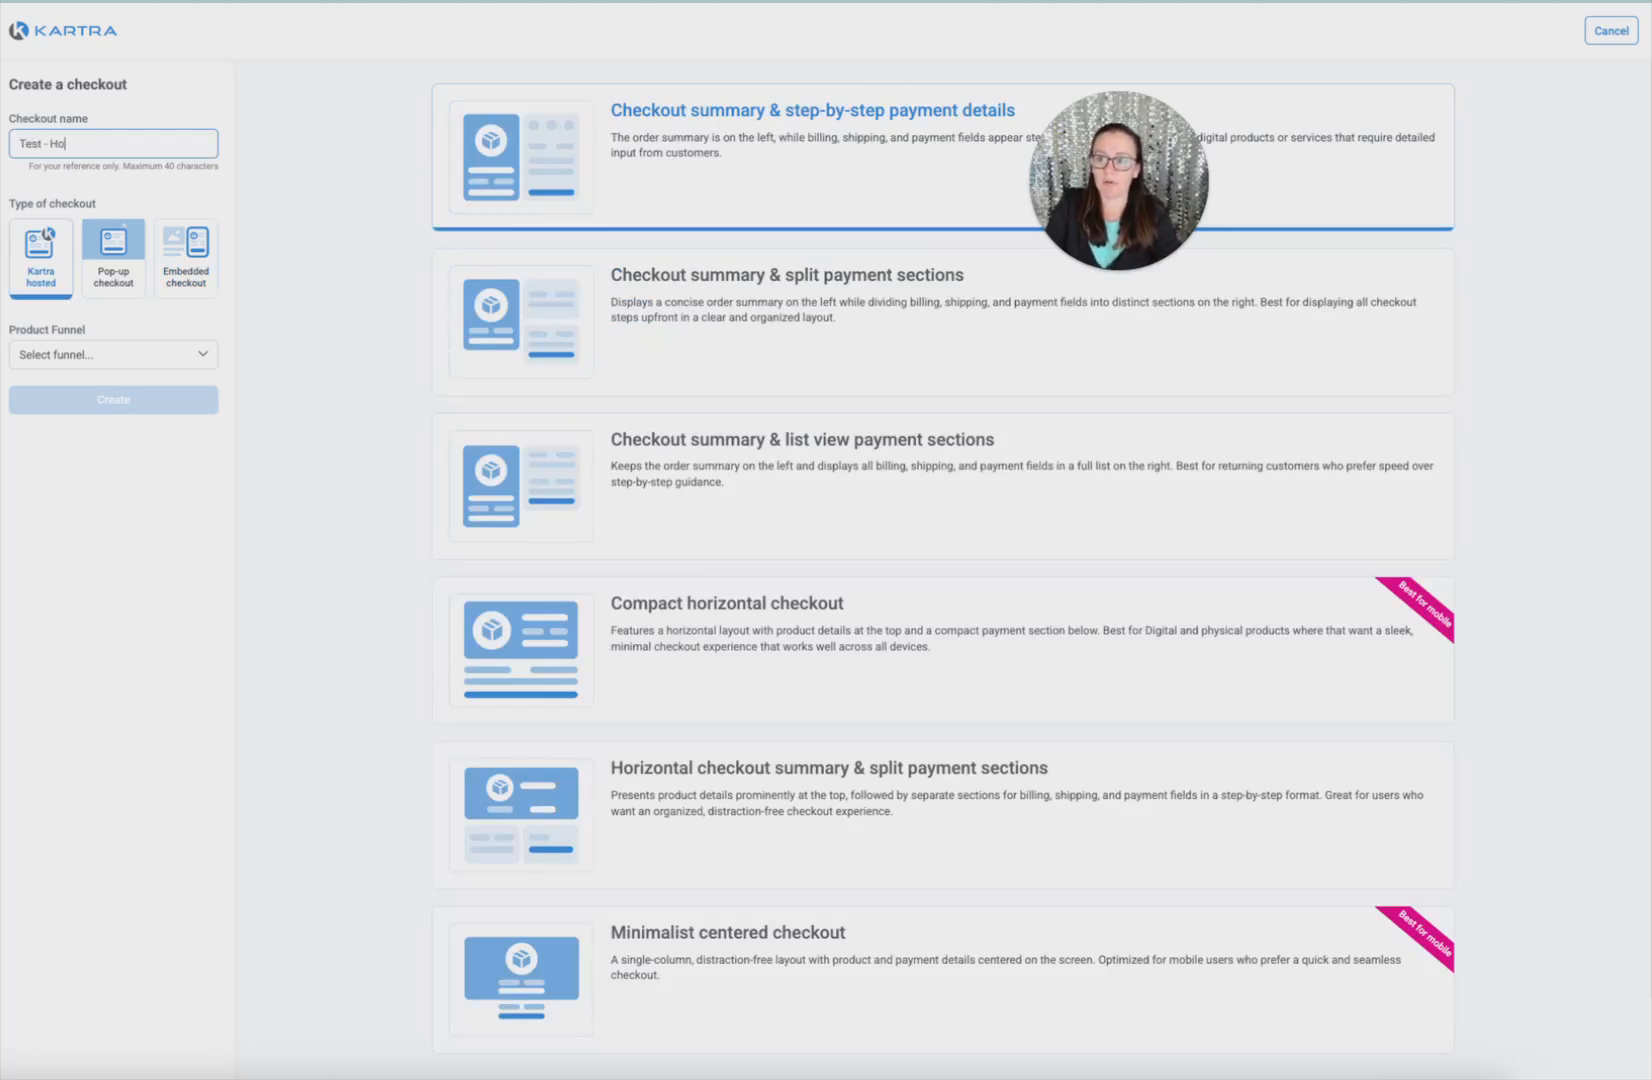
{"action": "type", "text": "sted"}
{"action": "left_click", "coordinate": [45, 354]}
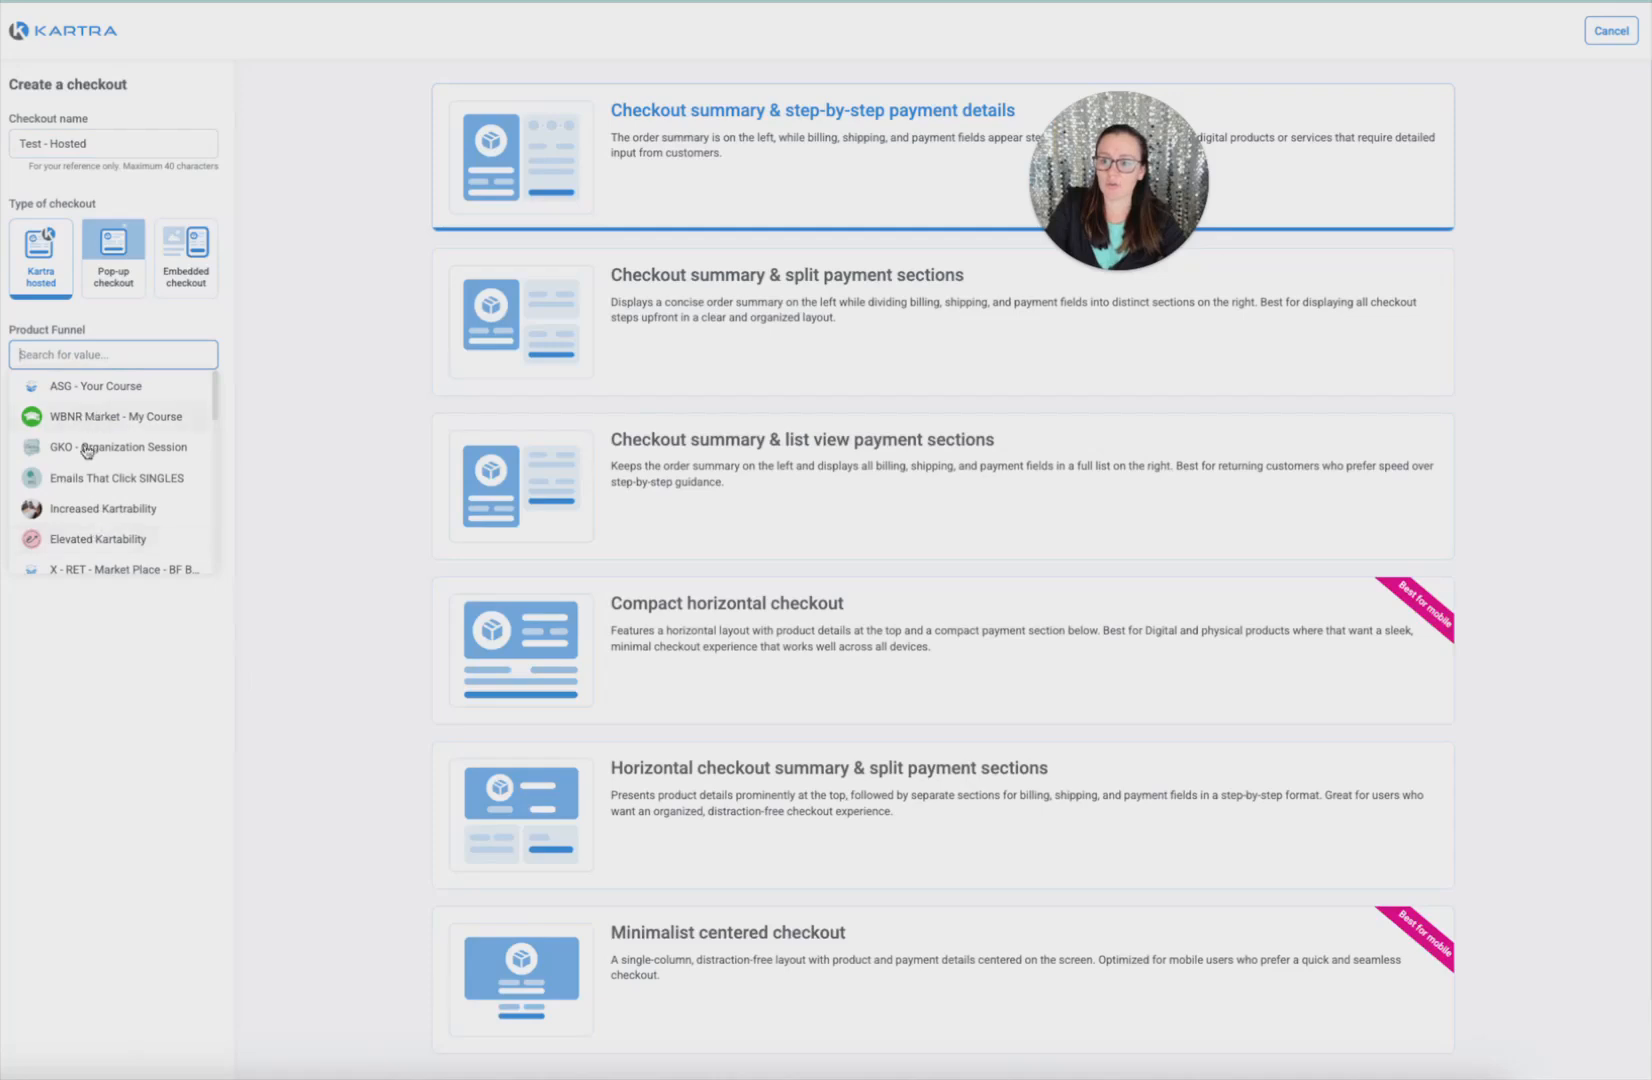
{"action": "scroll", "coordinate": [115, 512], "scroll_direction": "down", "scroll_amount": 5}
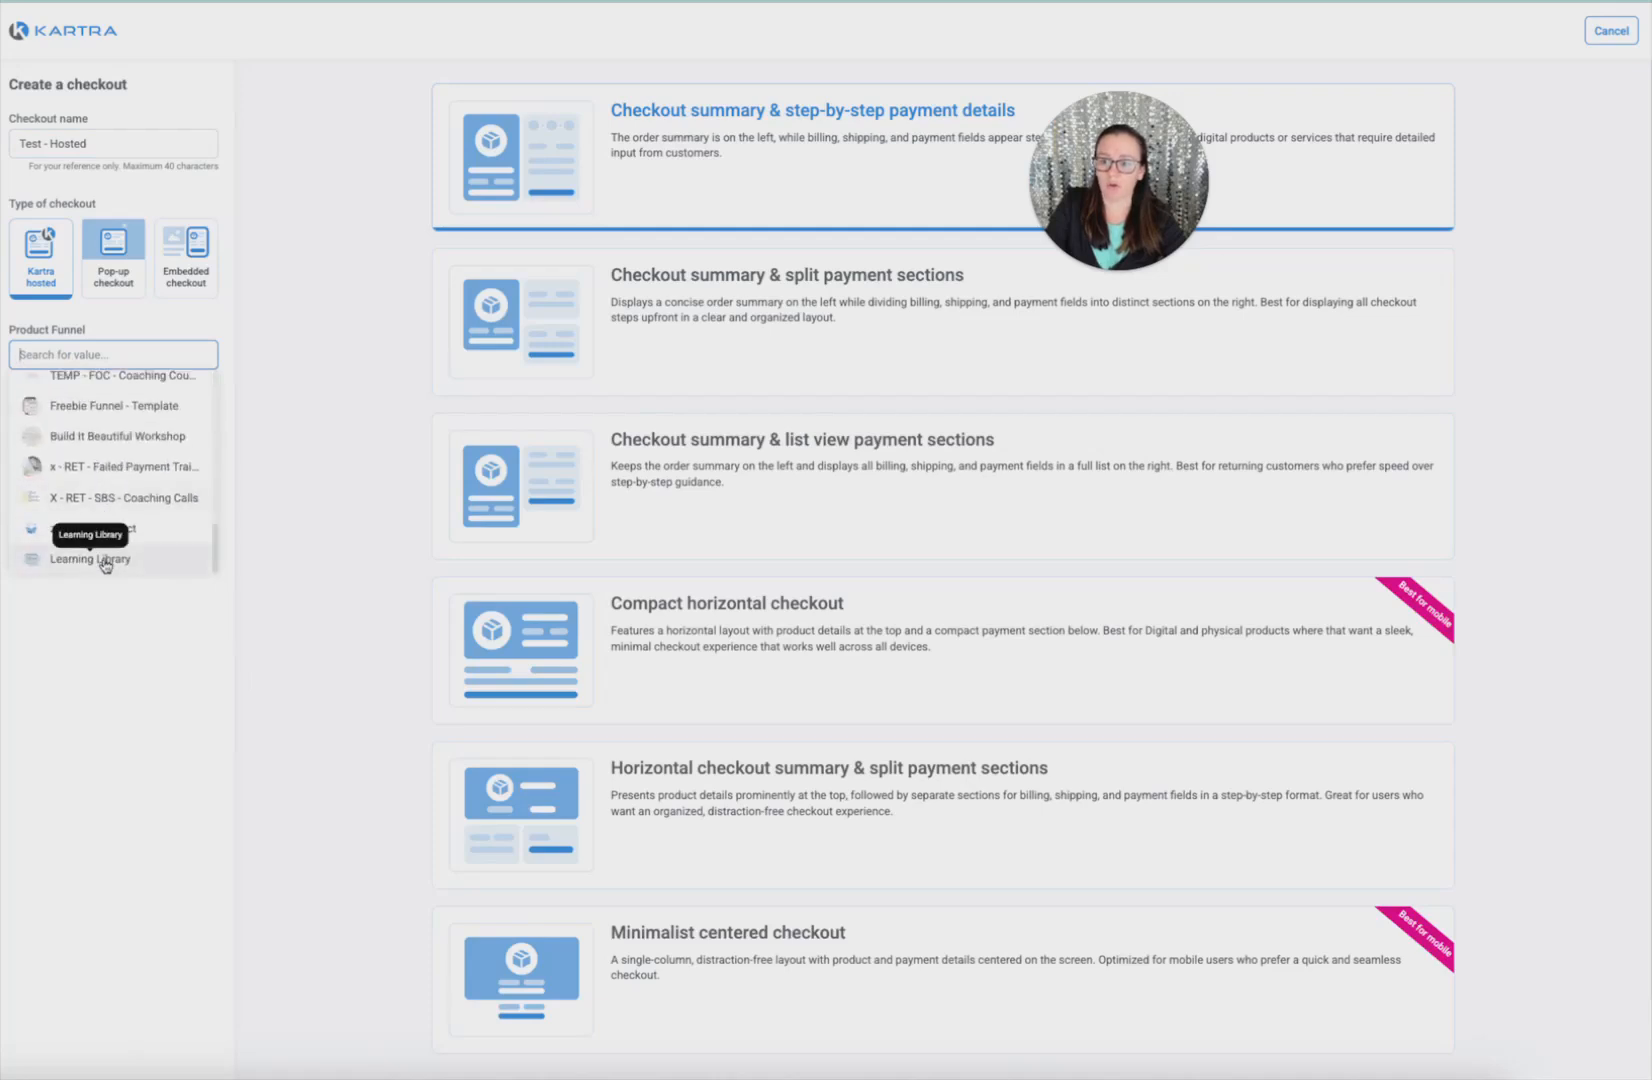
{"action": "left_click", "coordinate": [95, 528]}
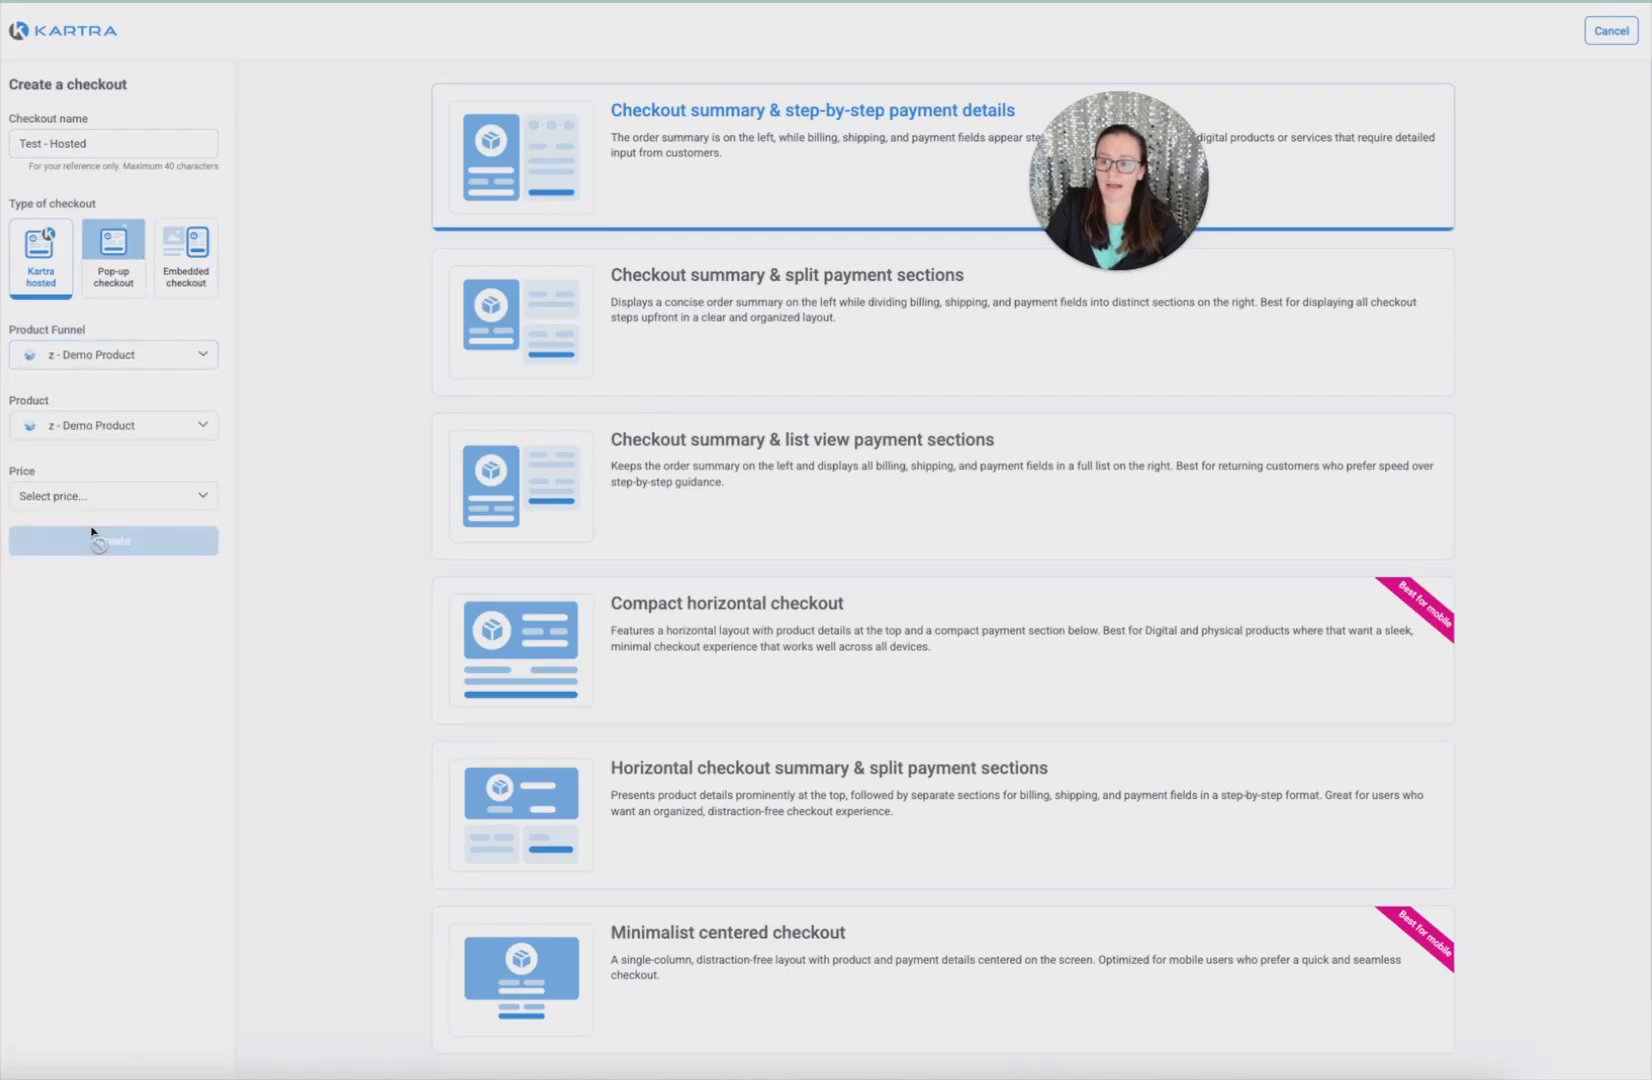
{"action": "left_click", "coordinate": [62, 499]}
{"action": "left_click", "coordinate": [40, 588]}
{"action": "left_click", "coordinate": [113, 540]}
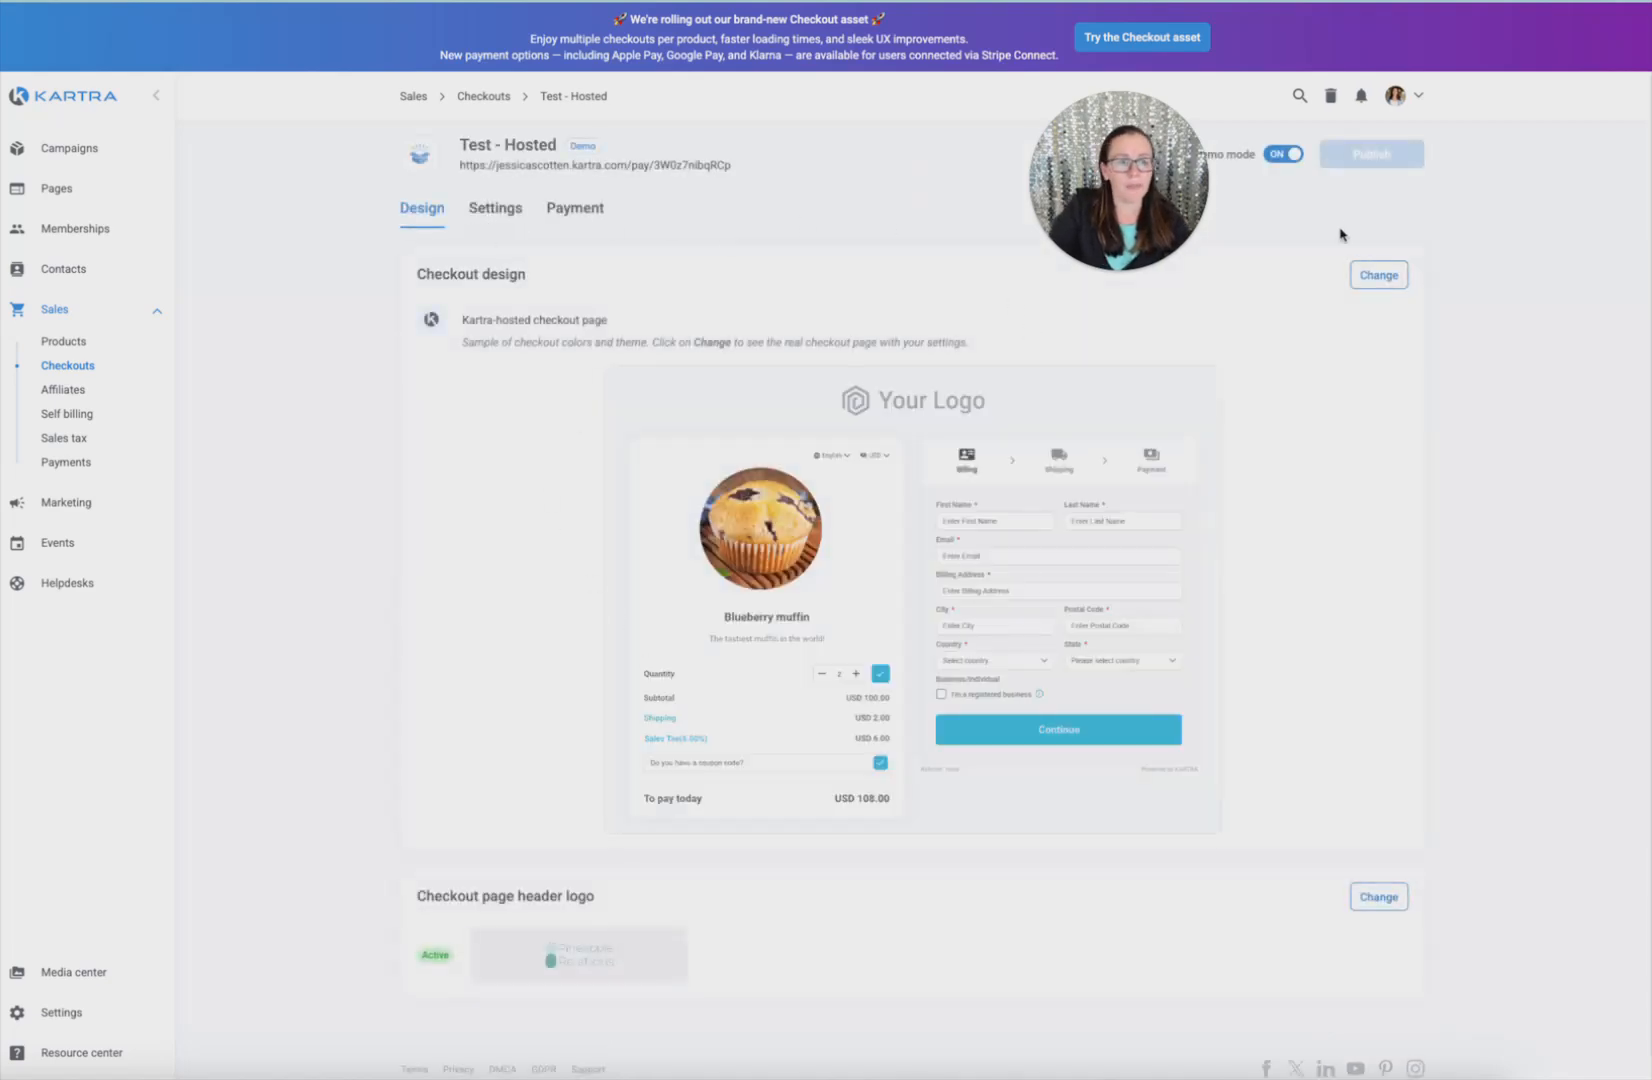
Try several checkout layouts, settling on the minimalist centered layout with a teal colour
{"action": "left_click", "coordinate": [1380, 276]}
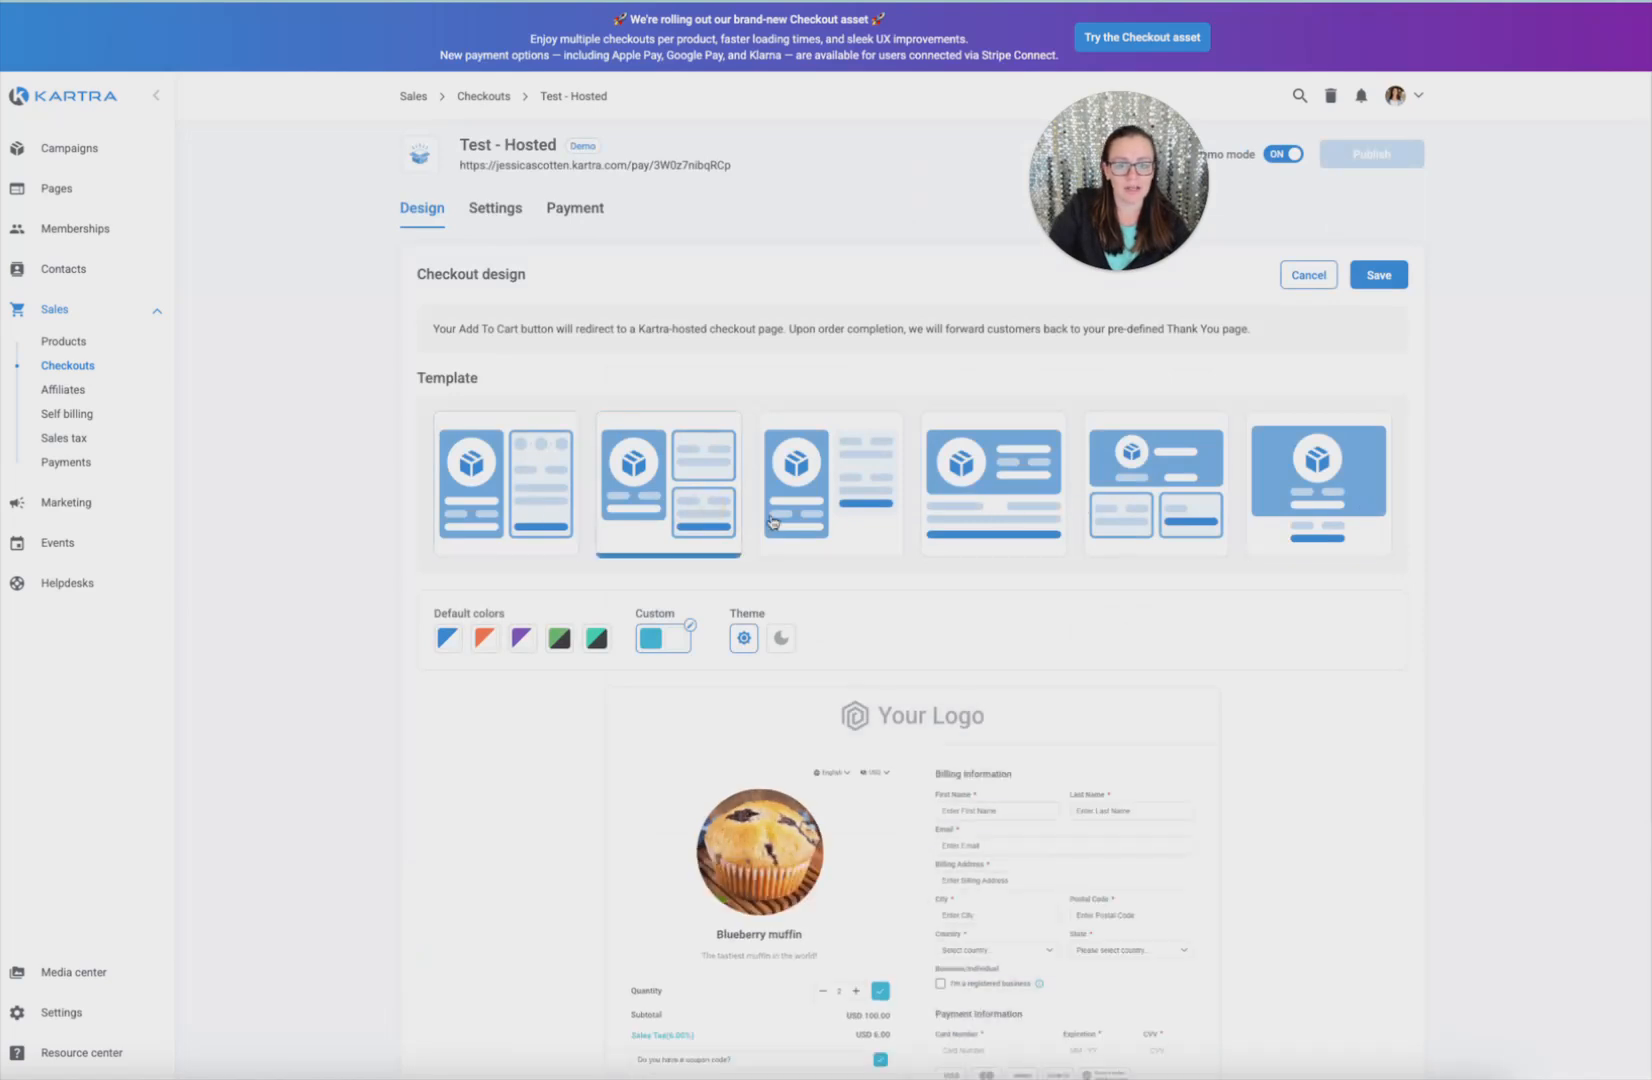
{"action": "left_click", "coordinate": [842, 518]}
{"action": "left_click", "coordinate": [976, 520]}
{"action": "left_click", "coordinate": [1122, 505]}
{"action": "left_click", "coordinate": [1266, 524]}
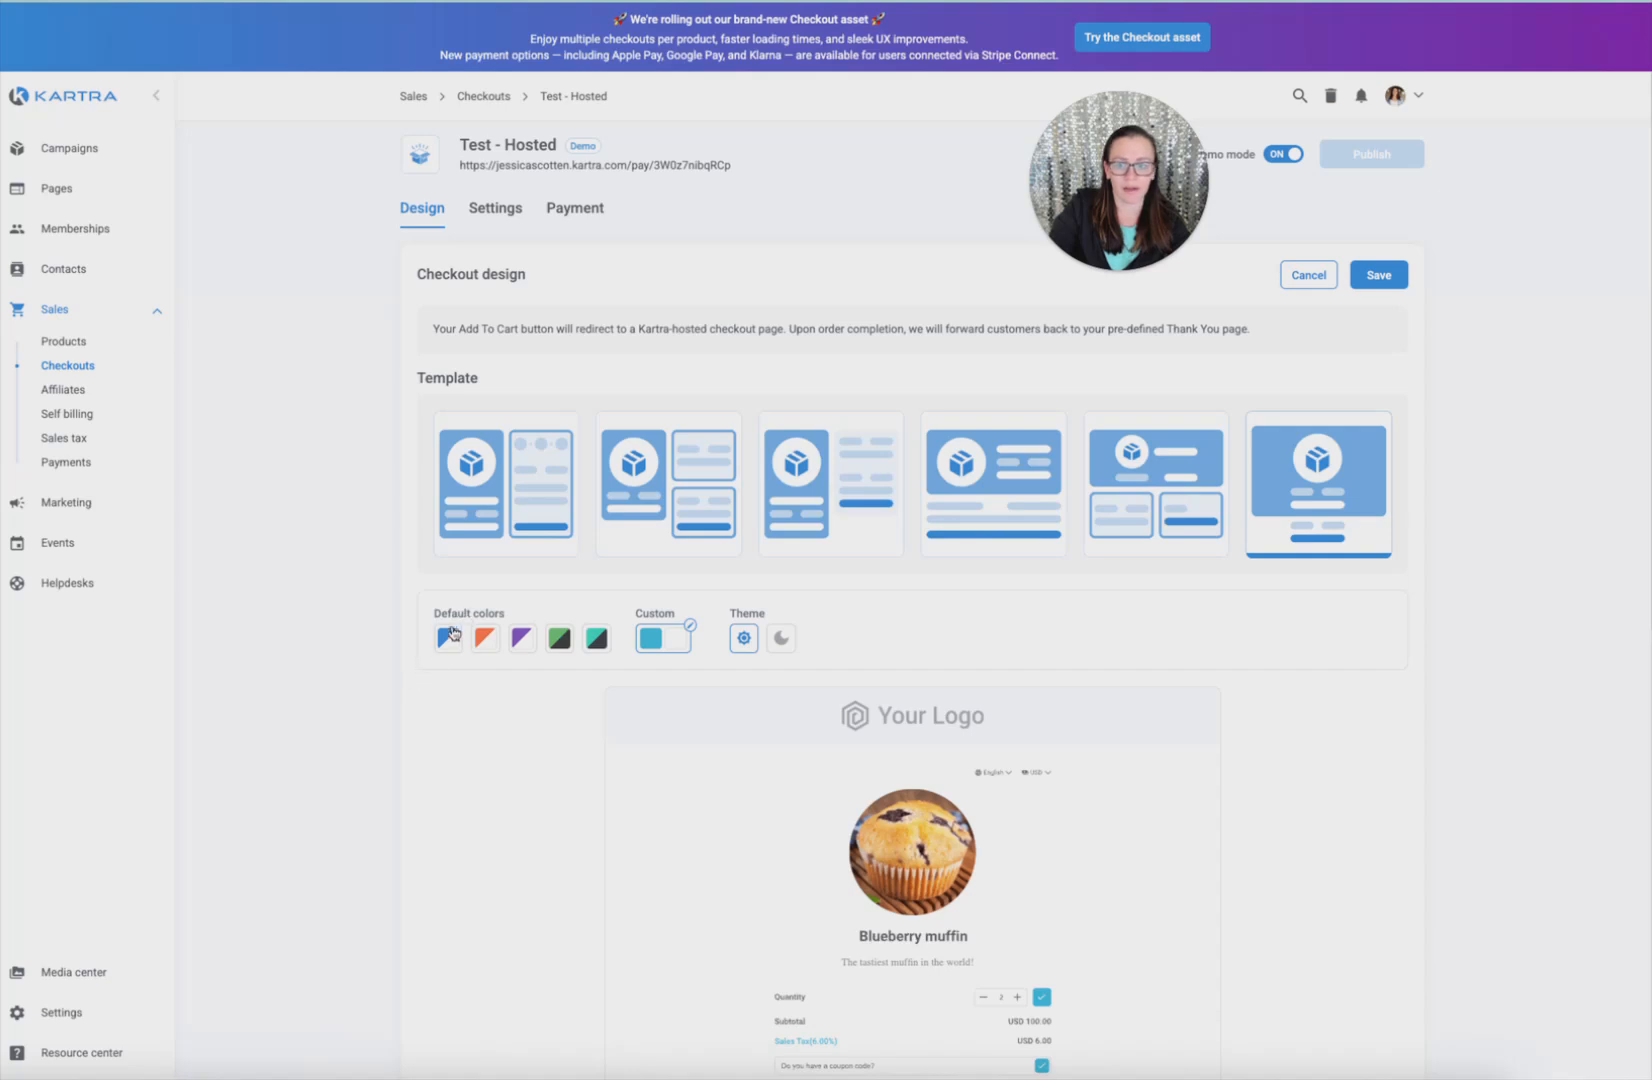
{"action": "left_click", "coordinate": [651, 638]}
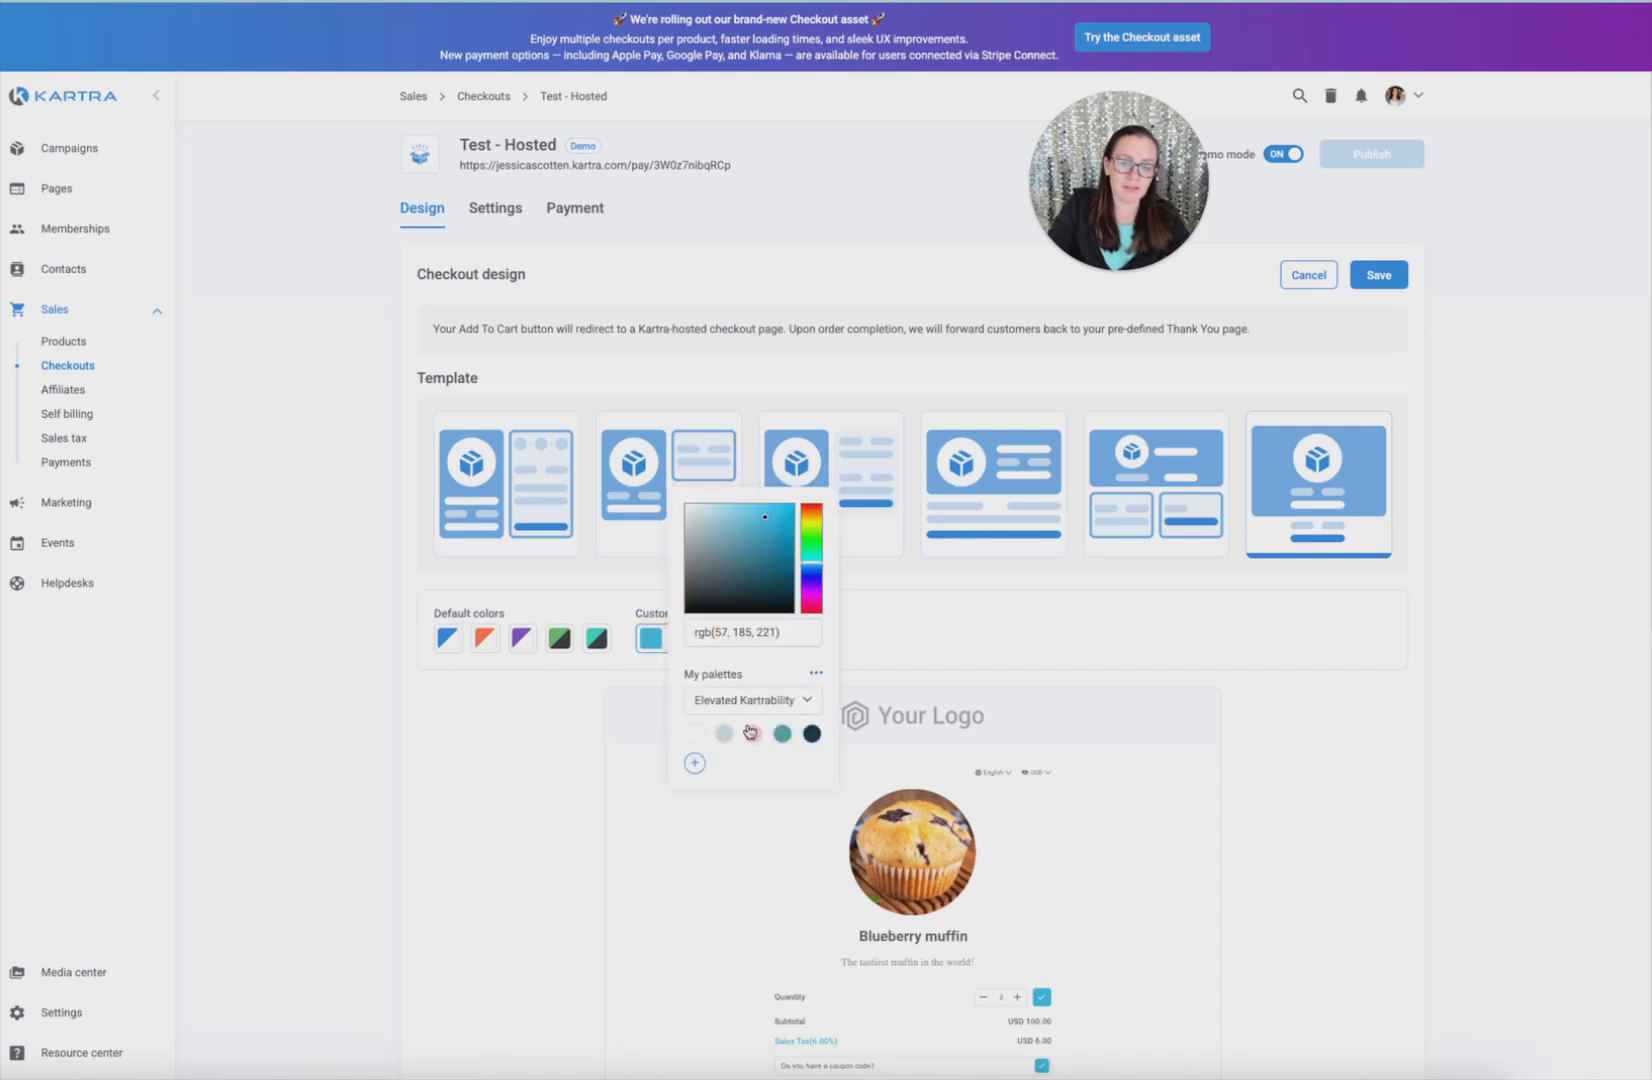
{"action": "left_click", "coordinate": [784, 736]}
{"action": "left_click", "coordinate": [929, 662]}
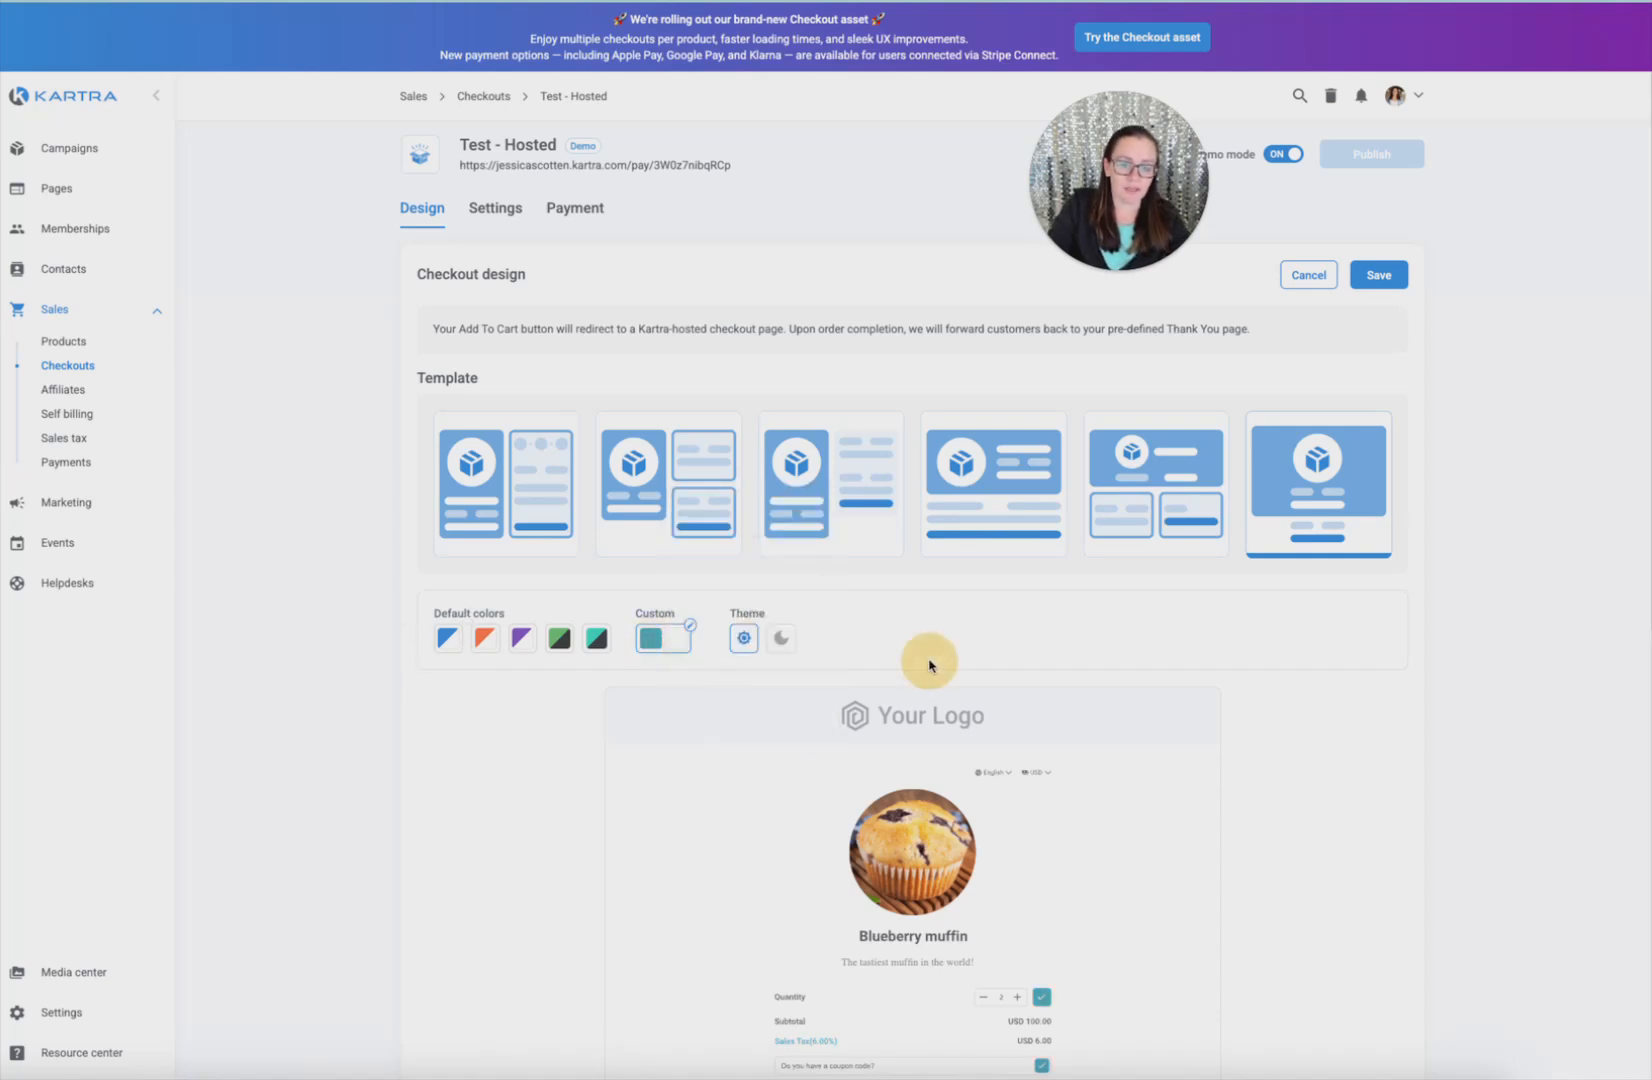
Switch the checkout theme from dark to light and save the design
{"action": "left_click", "coordinate": [778, 648]}
{"action": "scroll", "coordinate": [770, 505], "scroll_direction": "down", "scroll_amount": 4}
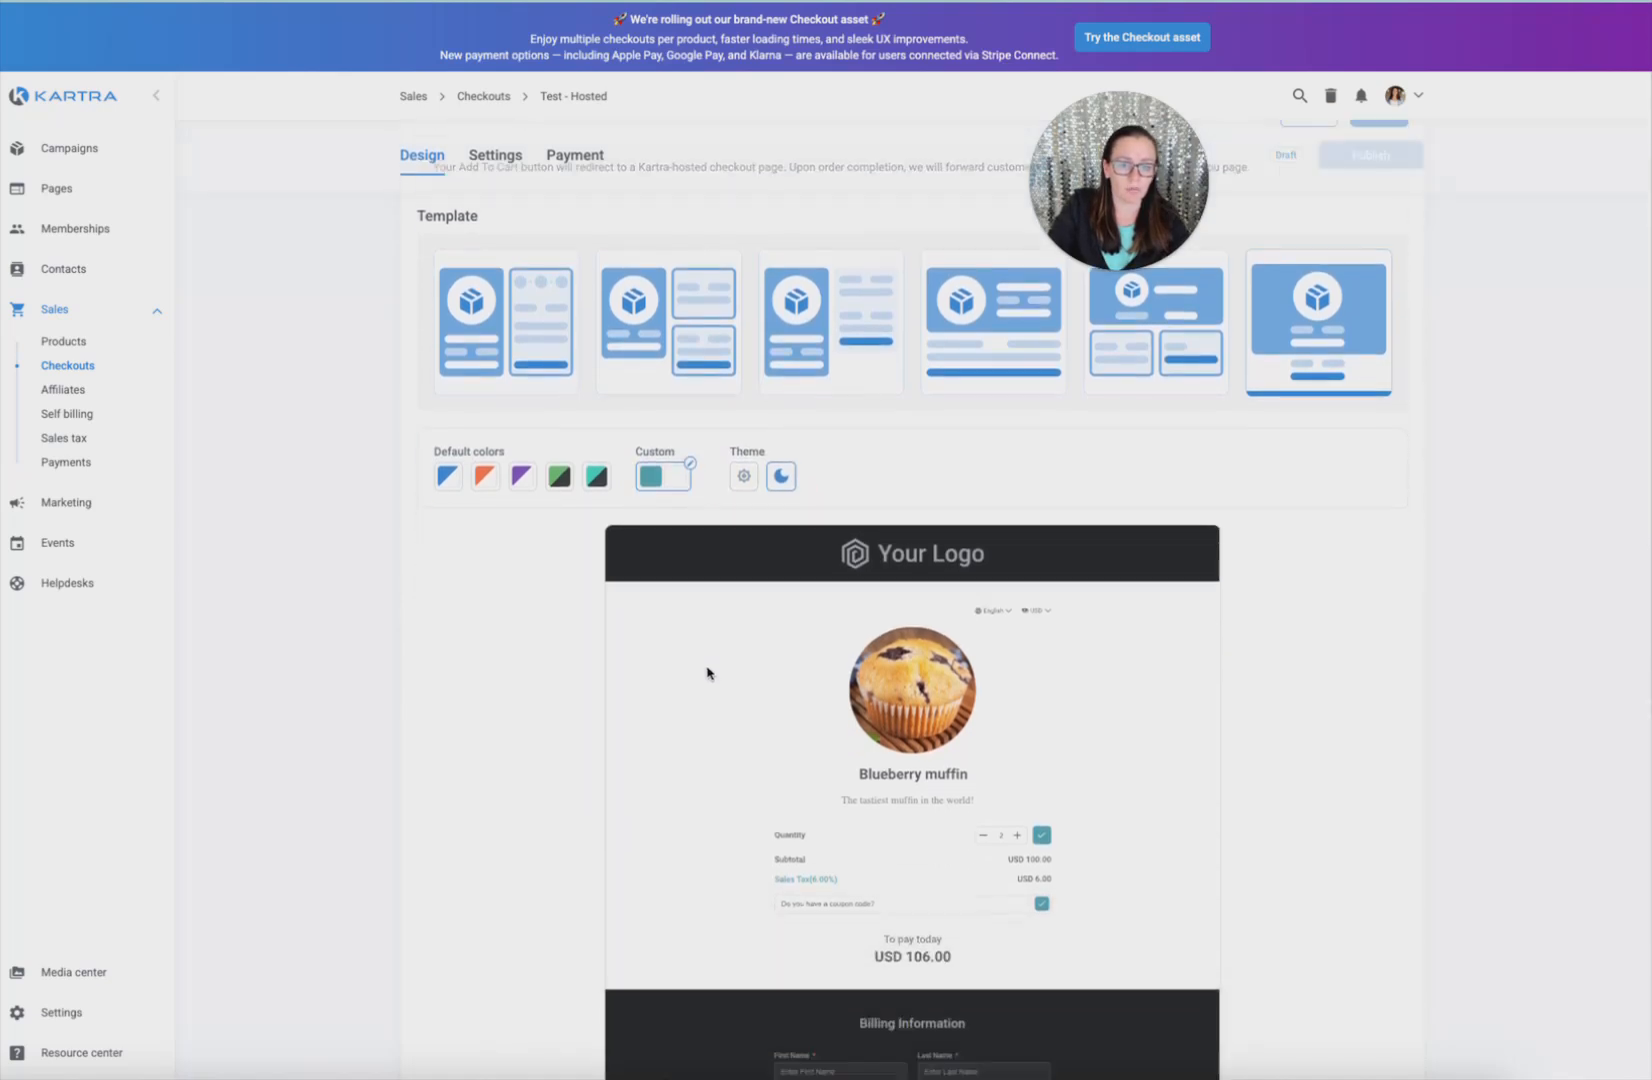
{"action": "left_click", "coordinate": [744, 262]}
{"action": "scroll", "coordinate": [785, 343], "scroll_direction": "up", "scroll_amount": 3}
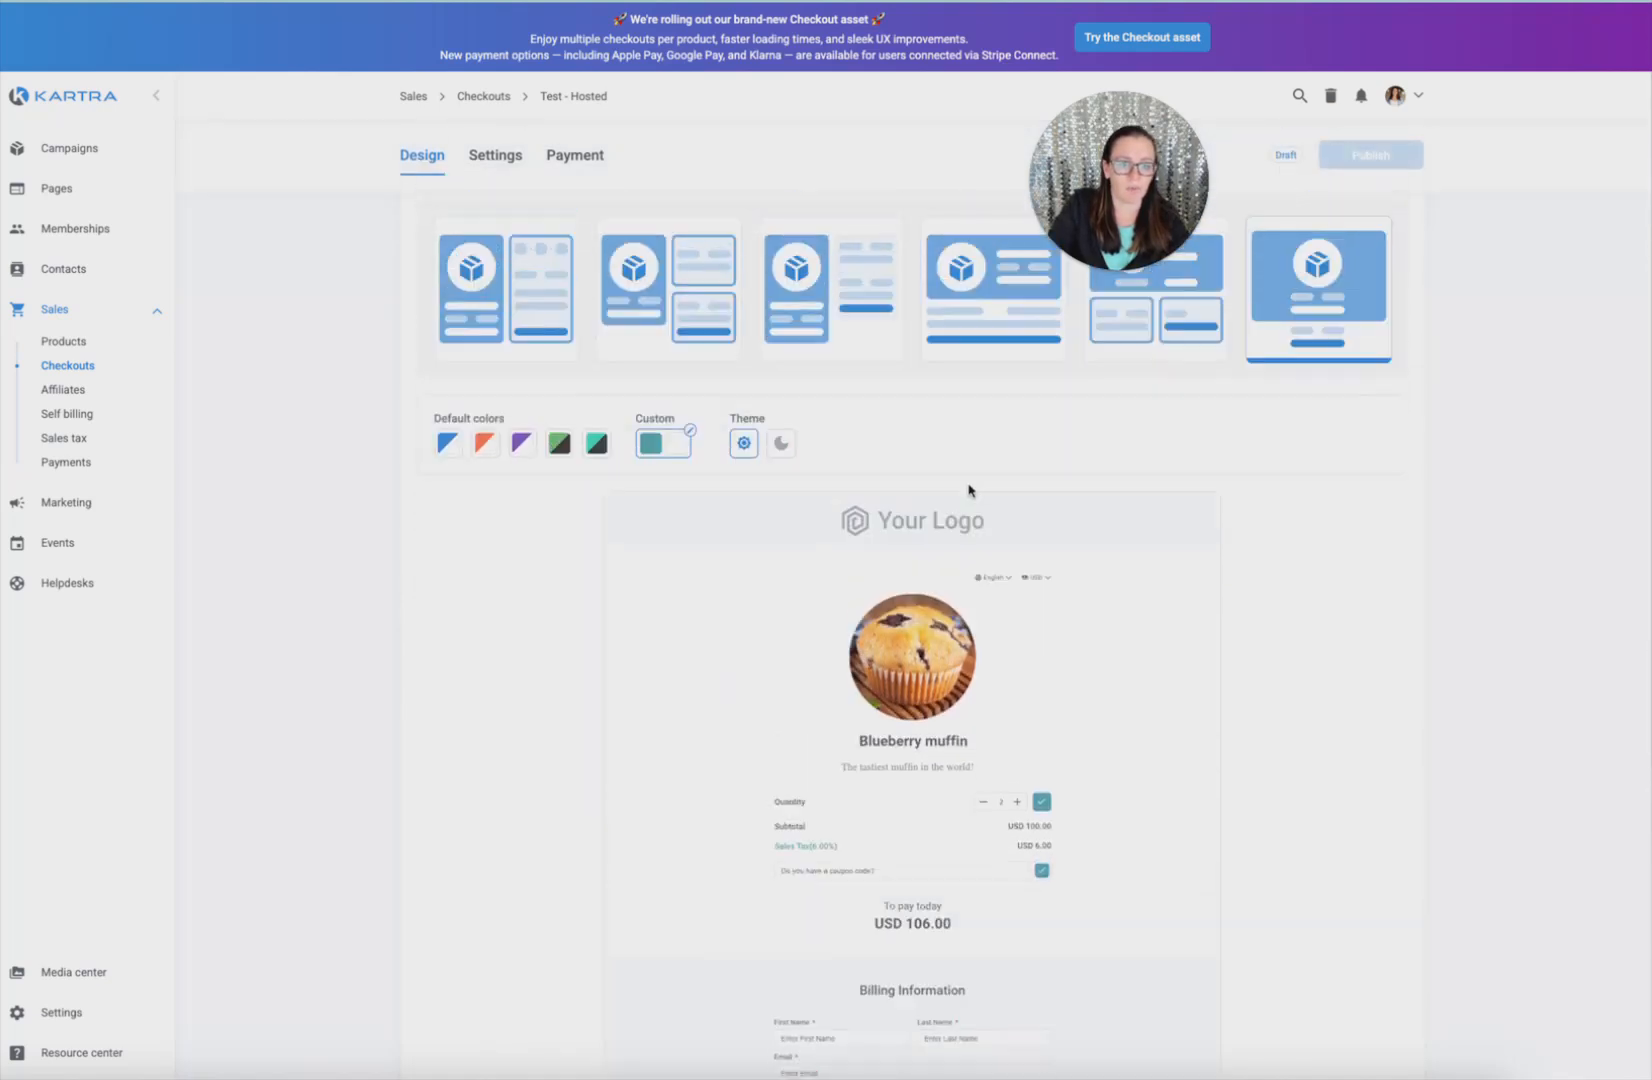
{"action": "left_click", "coordinate": [1375, 274]}
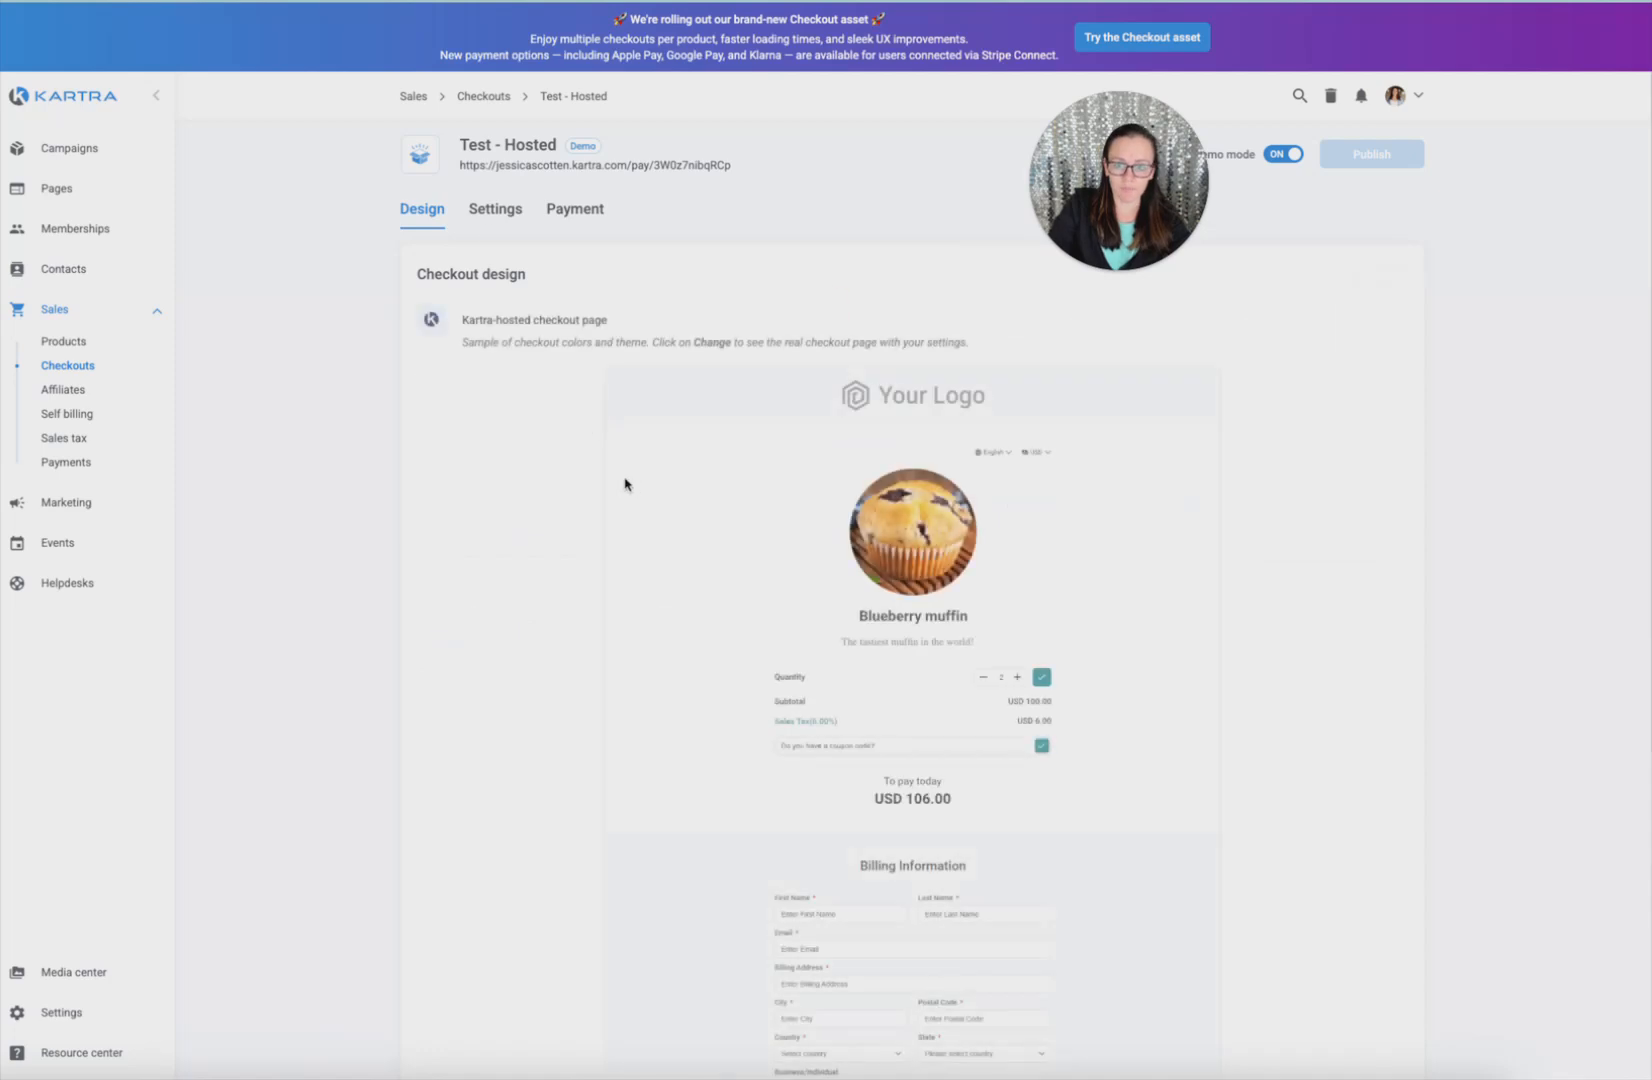
{"action": "scroll", "coordinate": [537, 550], "scroll_direction": "down", "scroll_amount": 5}
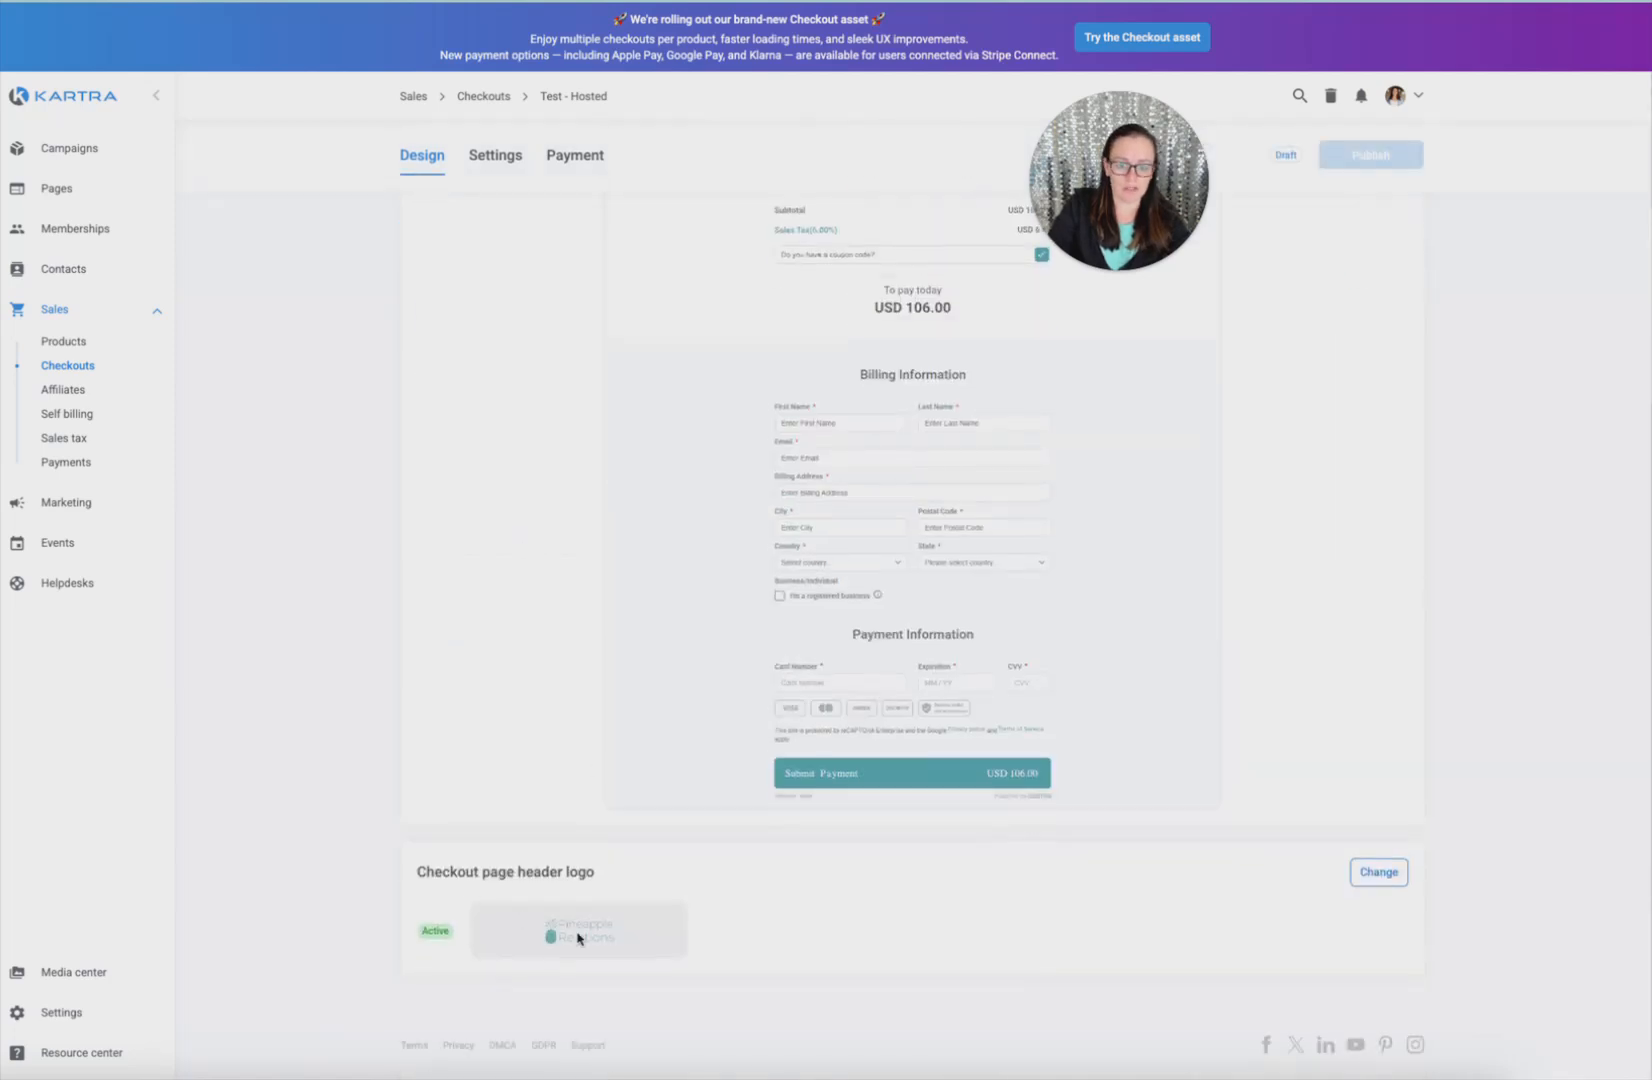
{"action": "scroll", "coordinate": [592, 935], "scroll_direction": "up", "scroll_amount": 5}
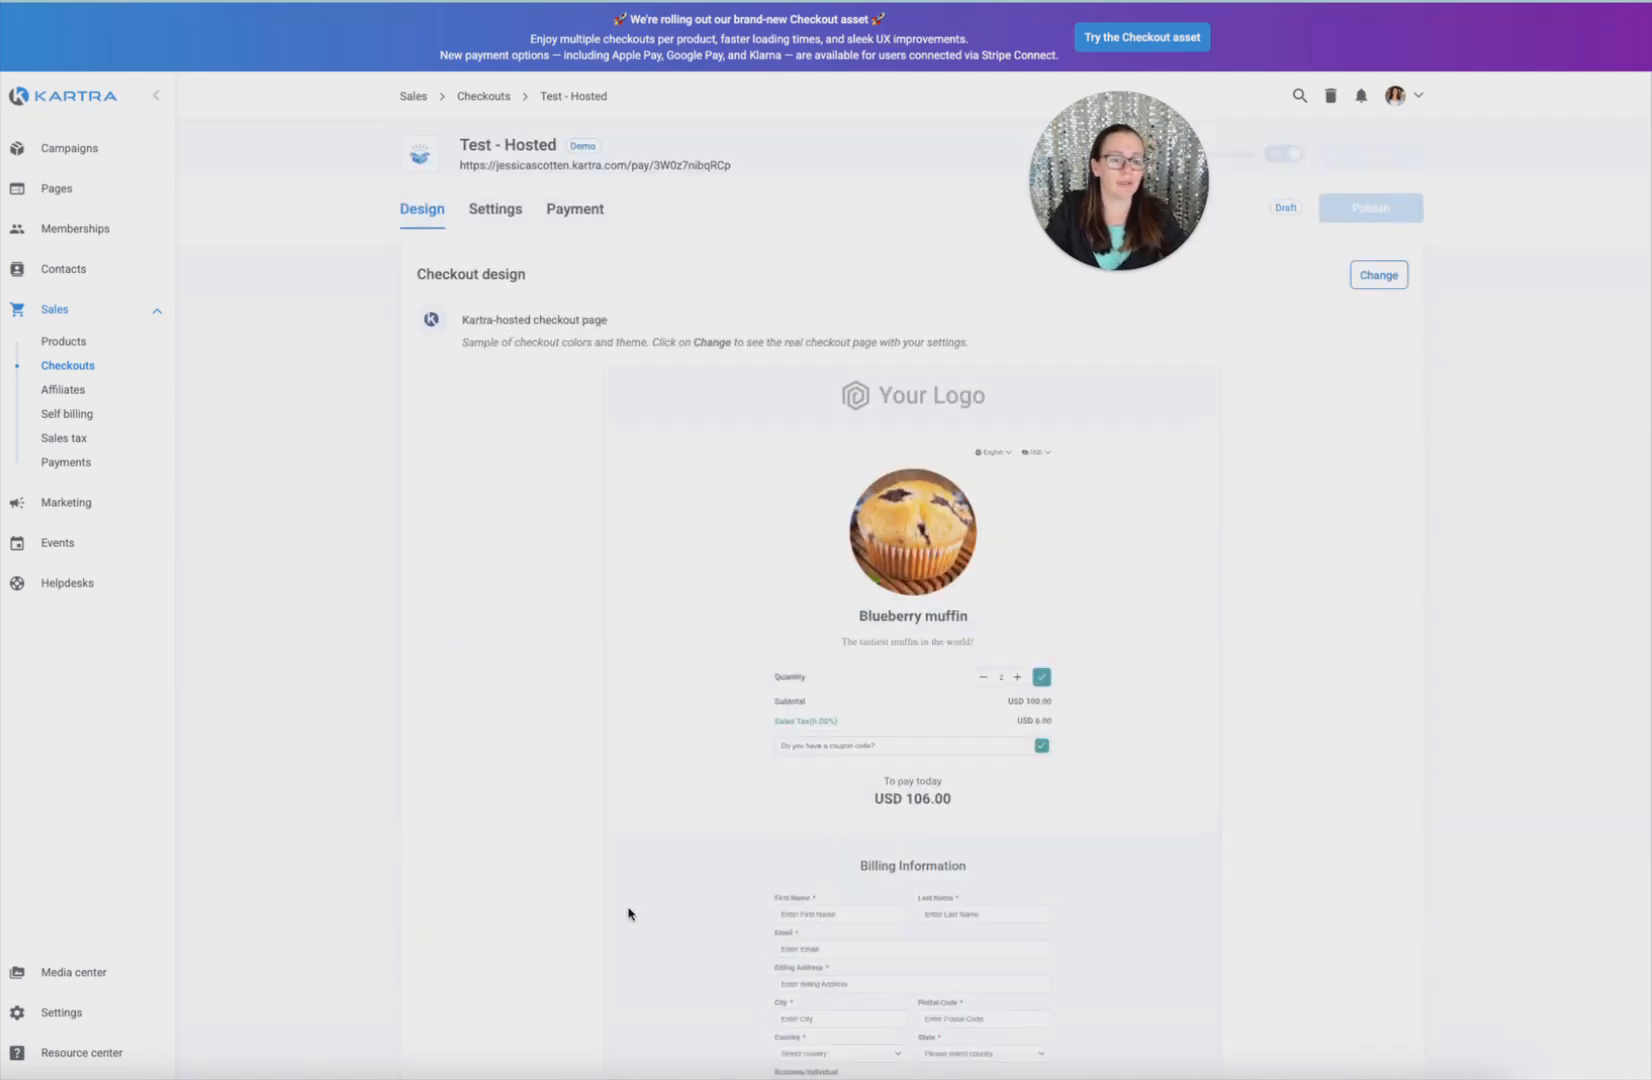
{"action": "left_click", "coordinate": [518, 208]}
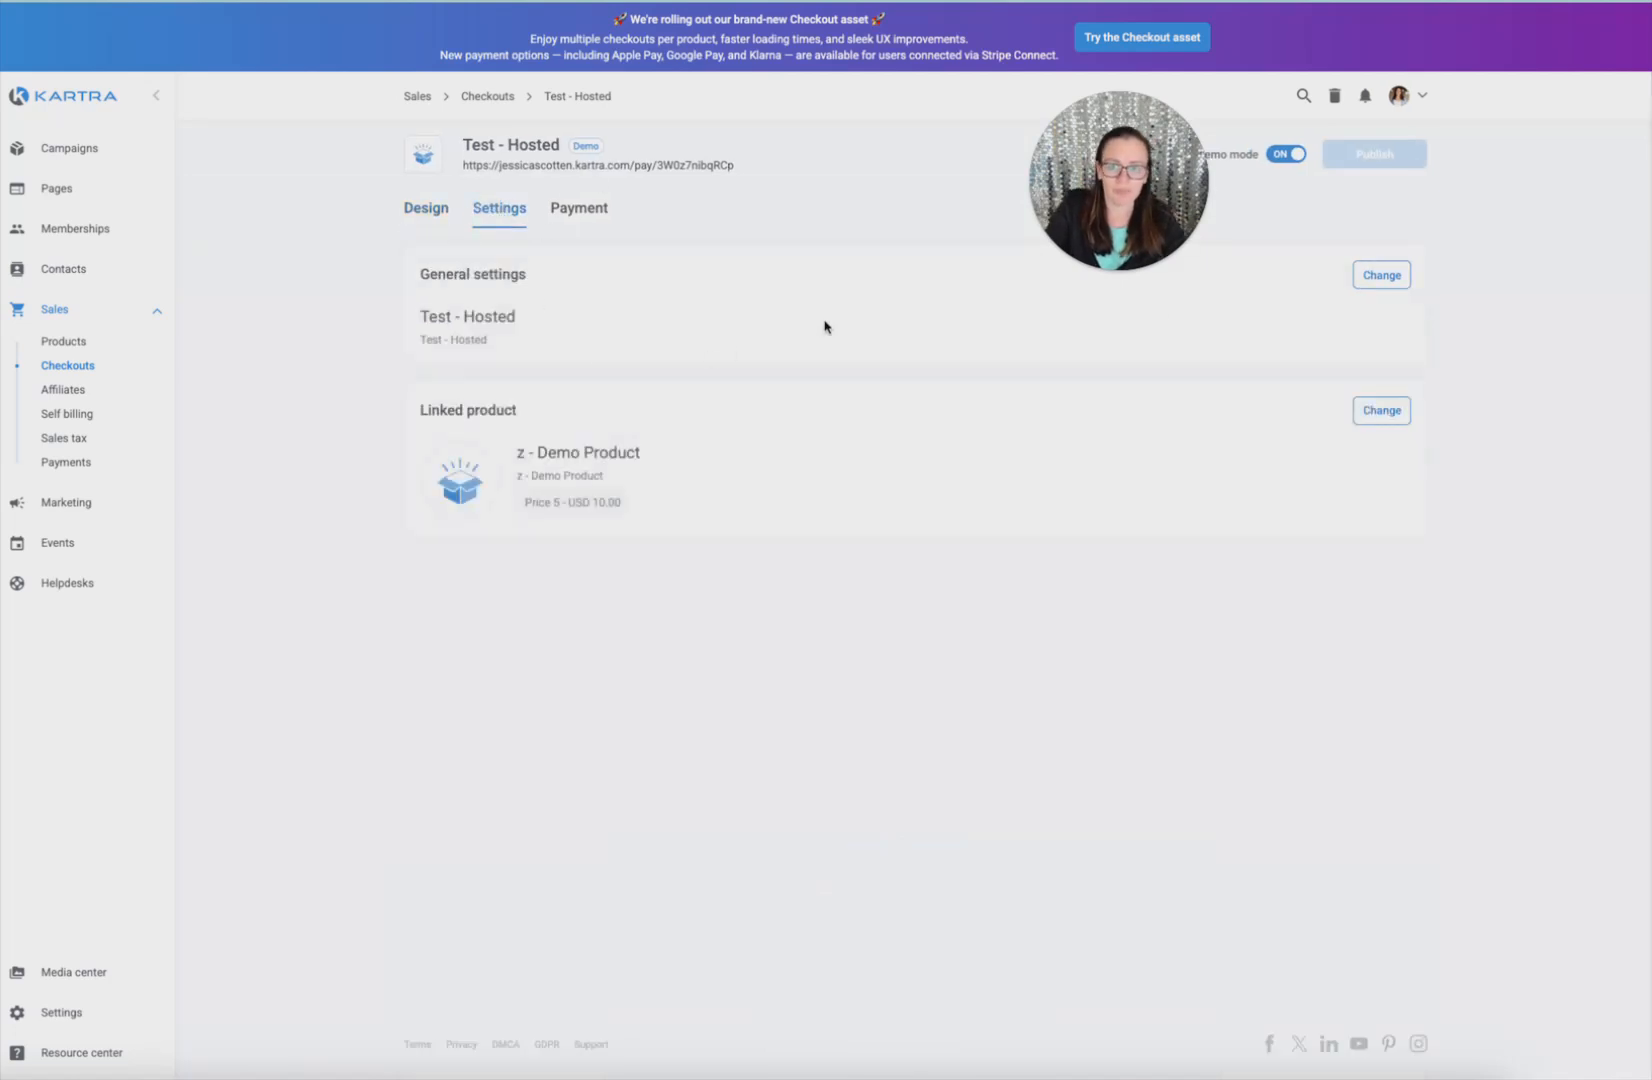
Change the linked product's price point from Price 5 to Price 4 (USD 5,000.00)
{"action": "left_click", "coordinate": [1382, 275]}
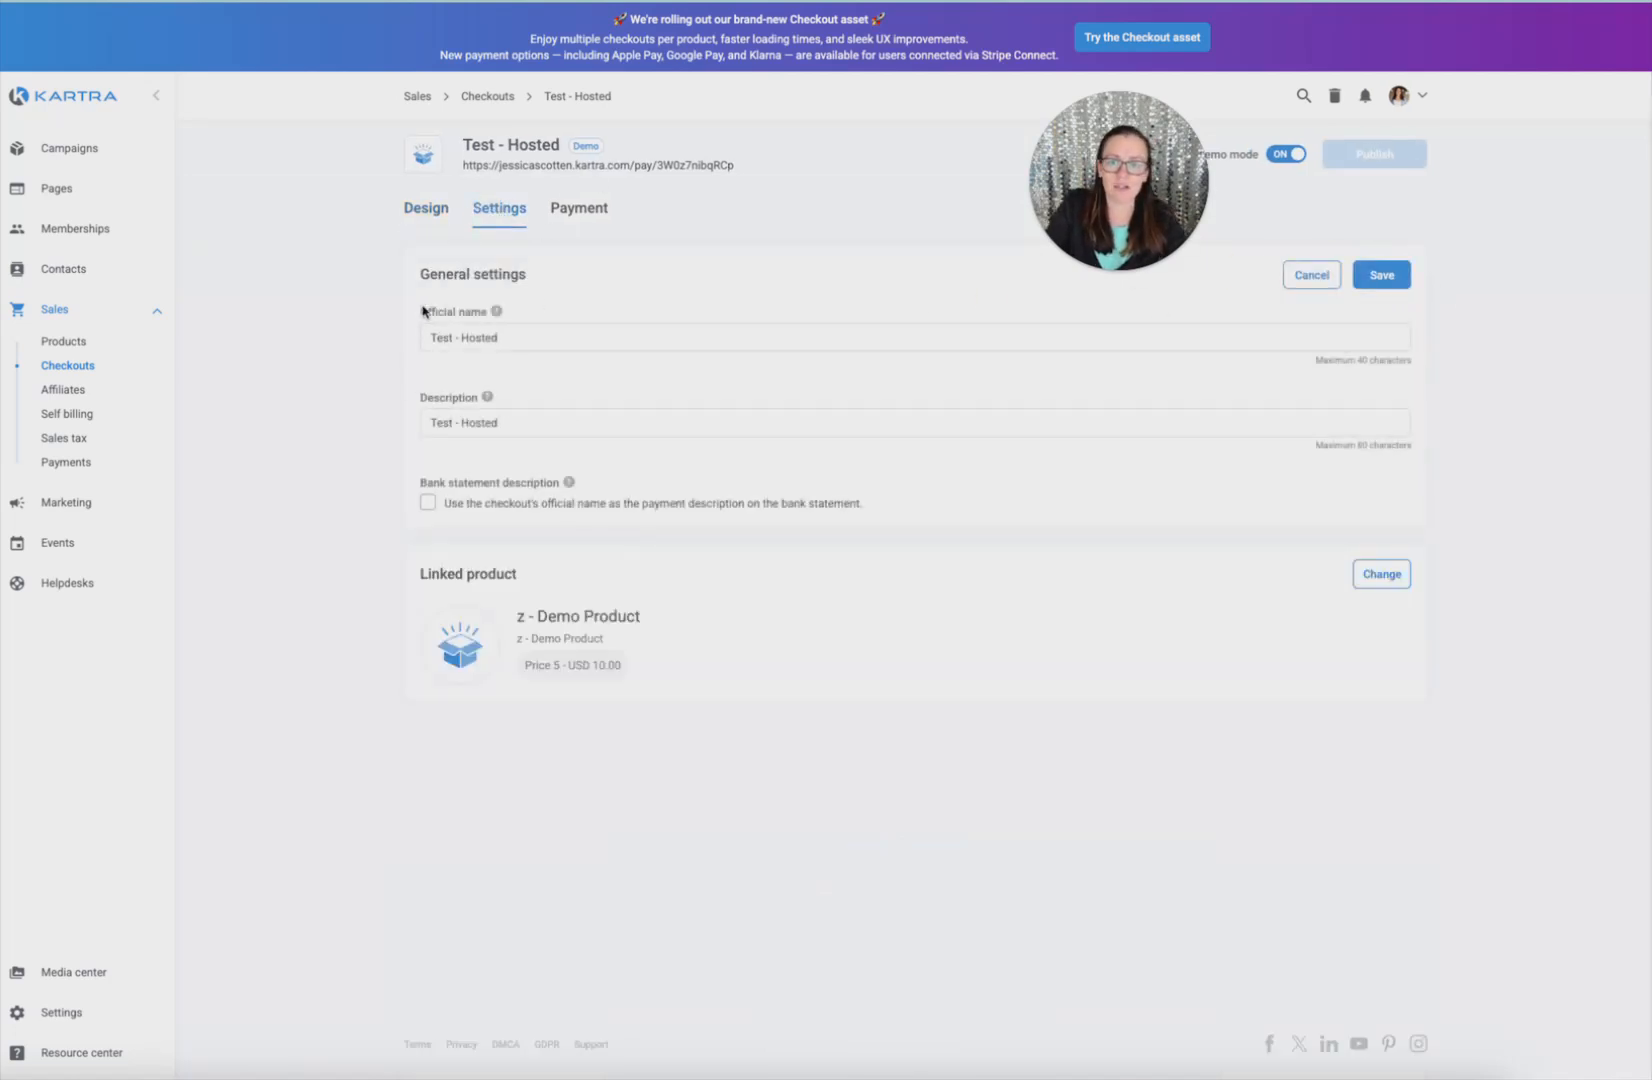
{"action": "left_click_drag", "start_coordinate": [420, 317], "coordinate": [560, 322]}
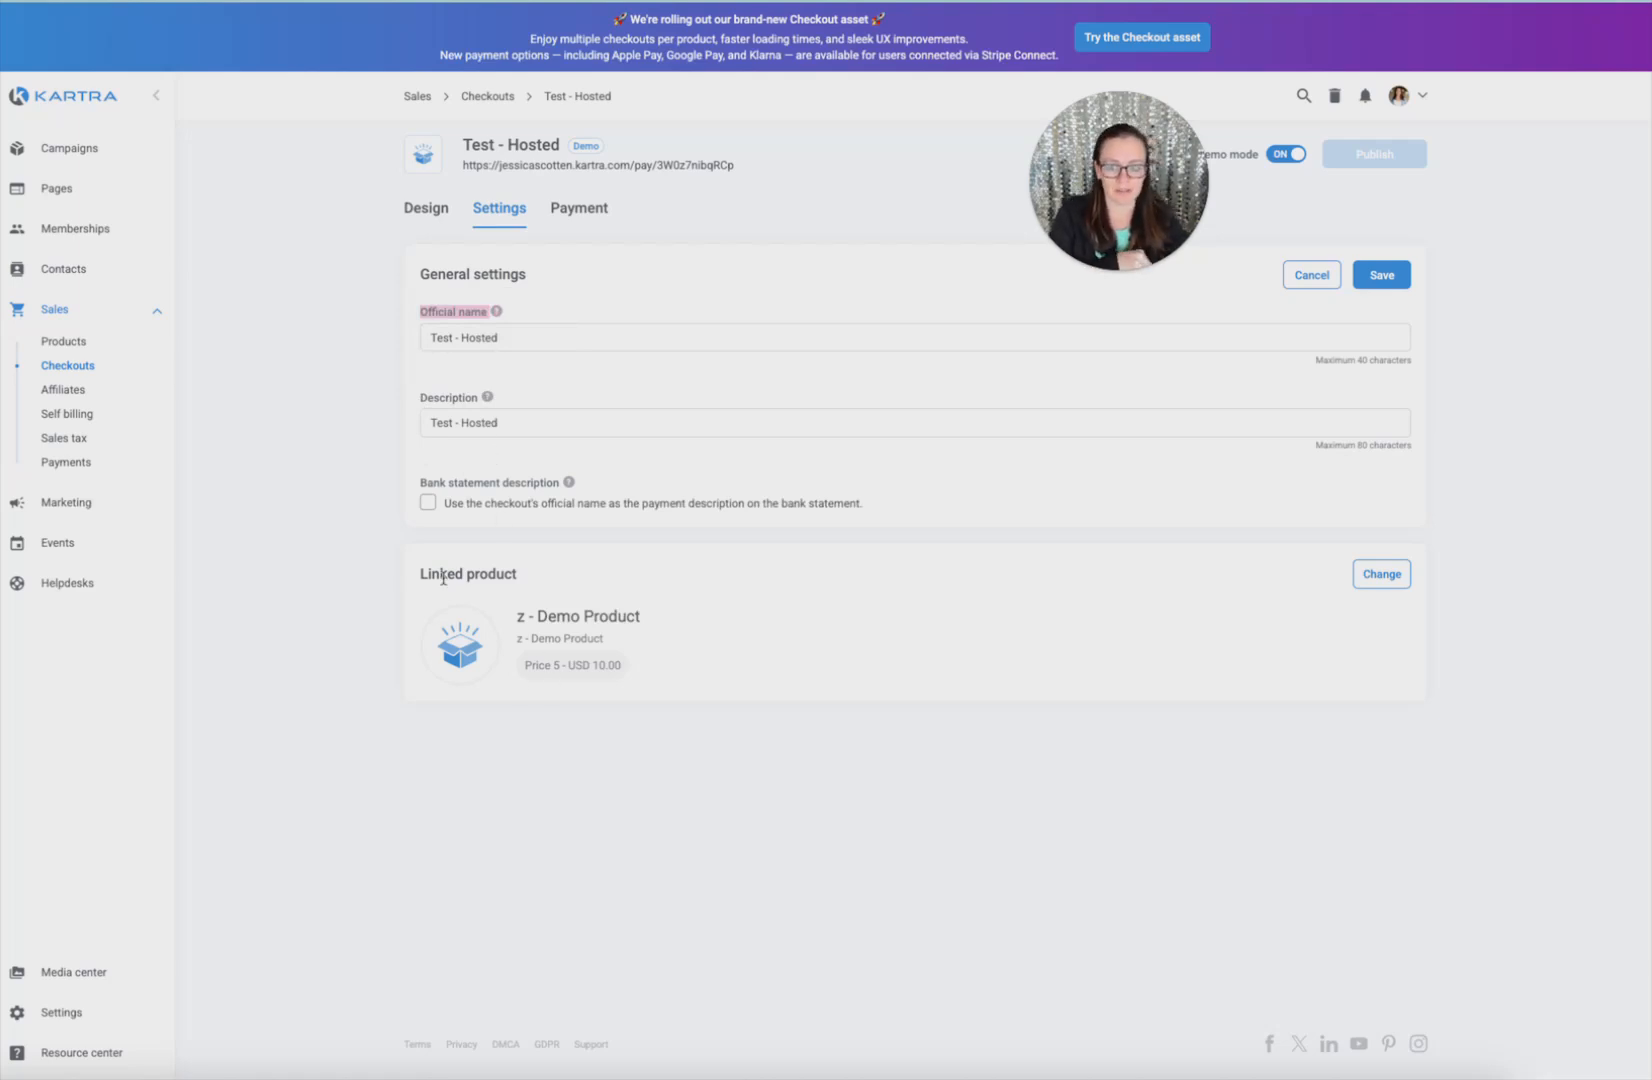
{"action": "left_click", "coordinate": [1375, 586]}
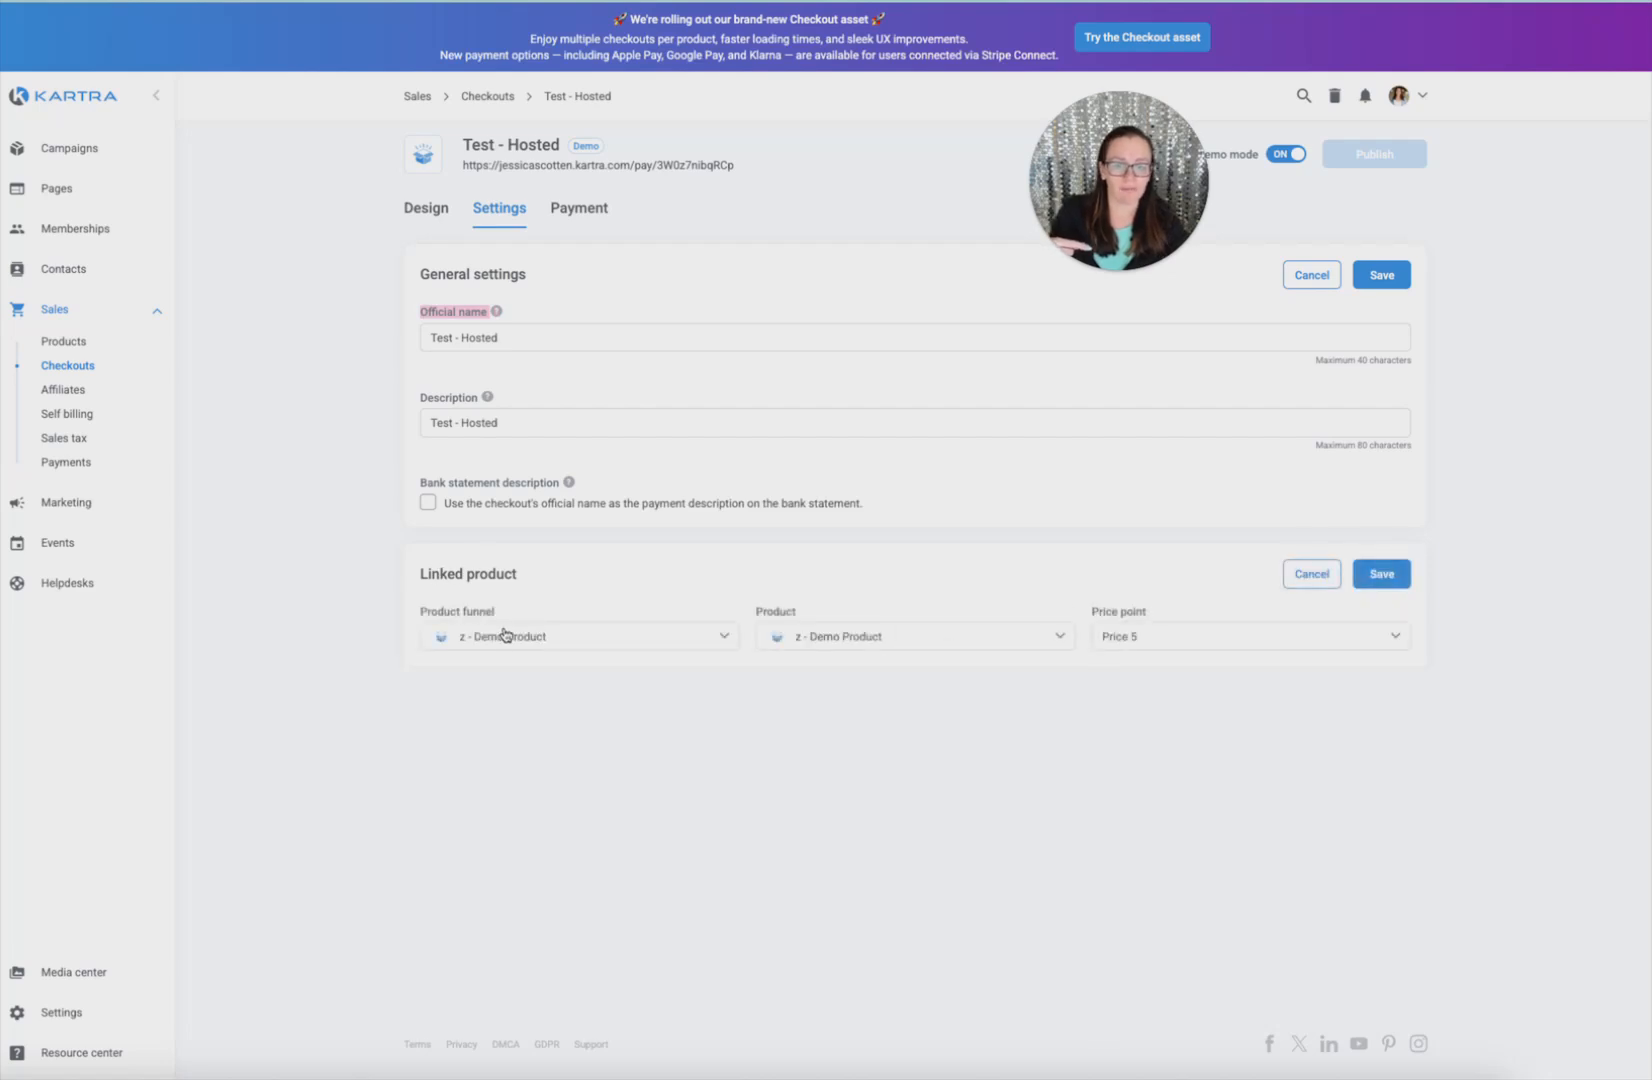
{"action": "left_click", "coordinate": [1376, 580]}
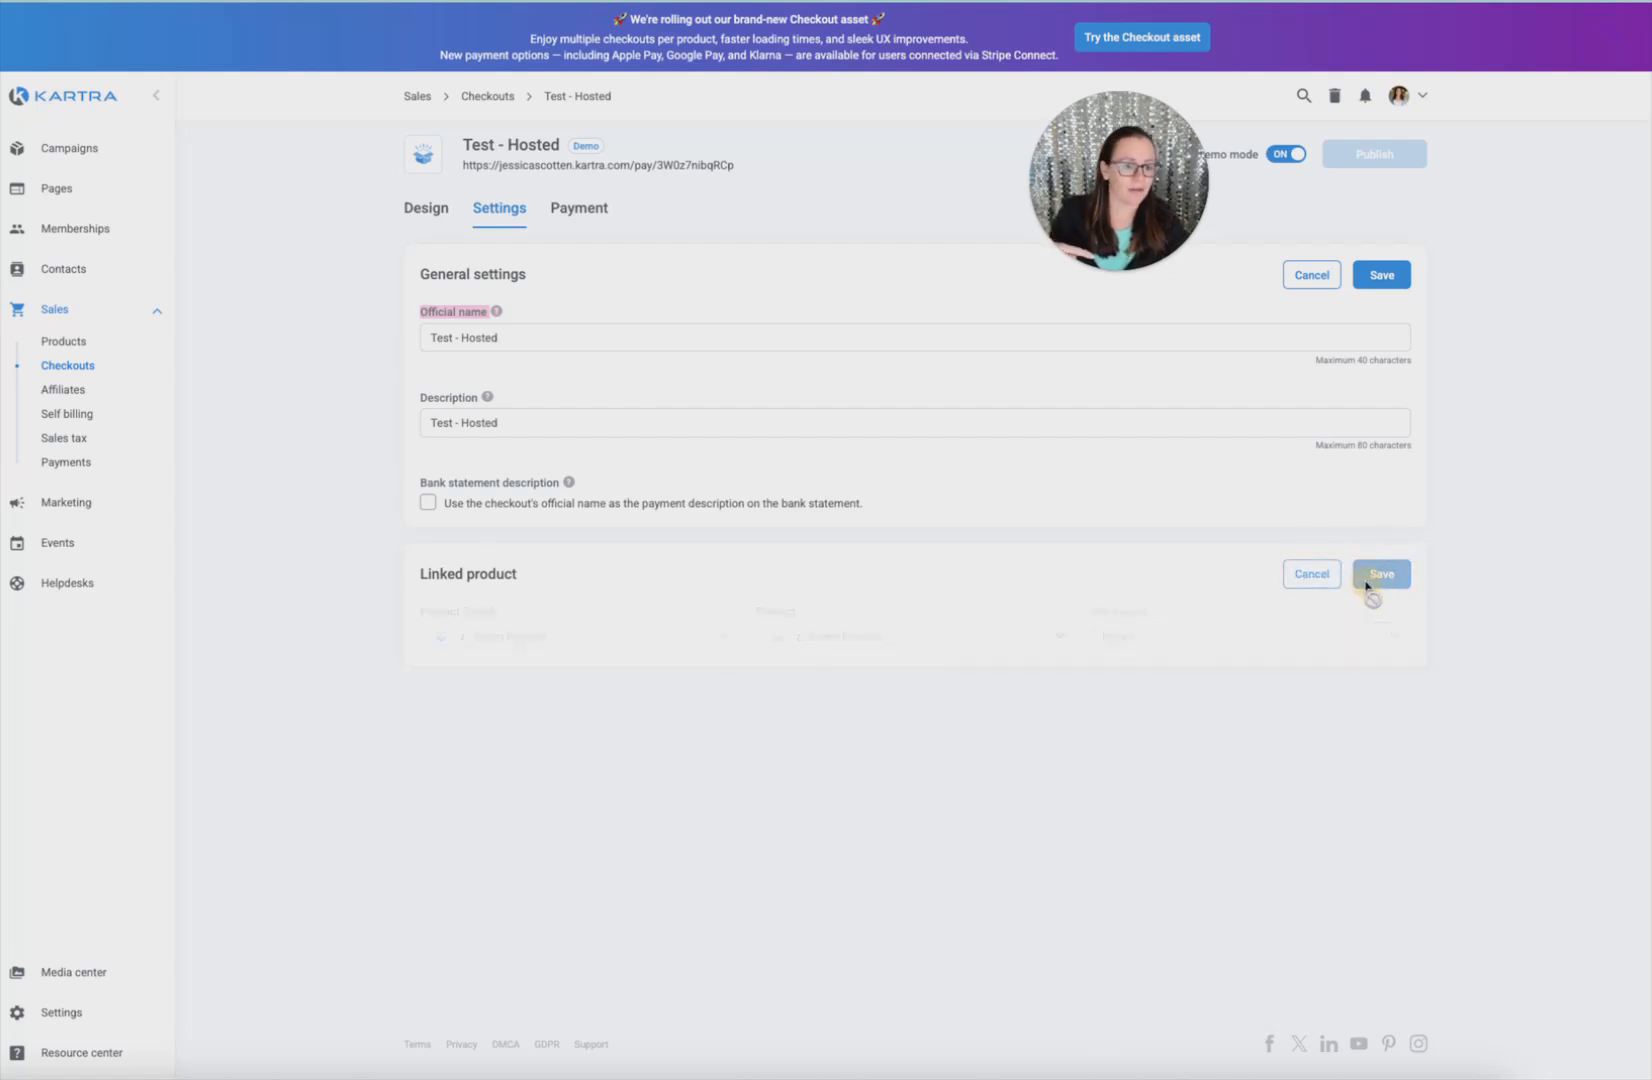
{"action": "left_click_drag", "start_coordinate": [525, 666], "coordinate": [625, 667]}
{"action": "left_click", "coordinate": [1364, 577]}
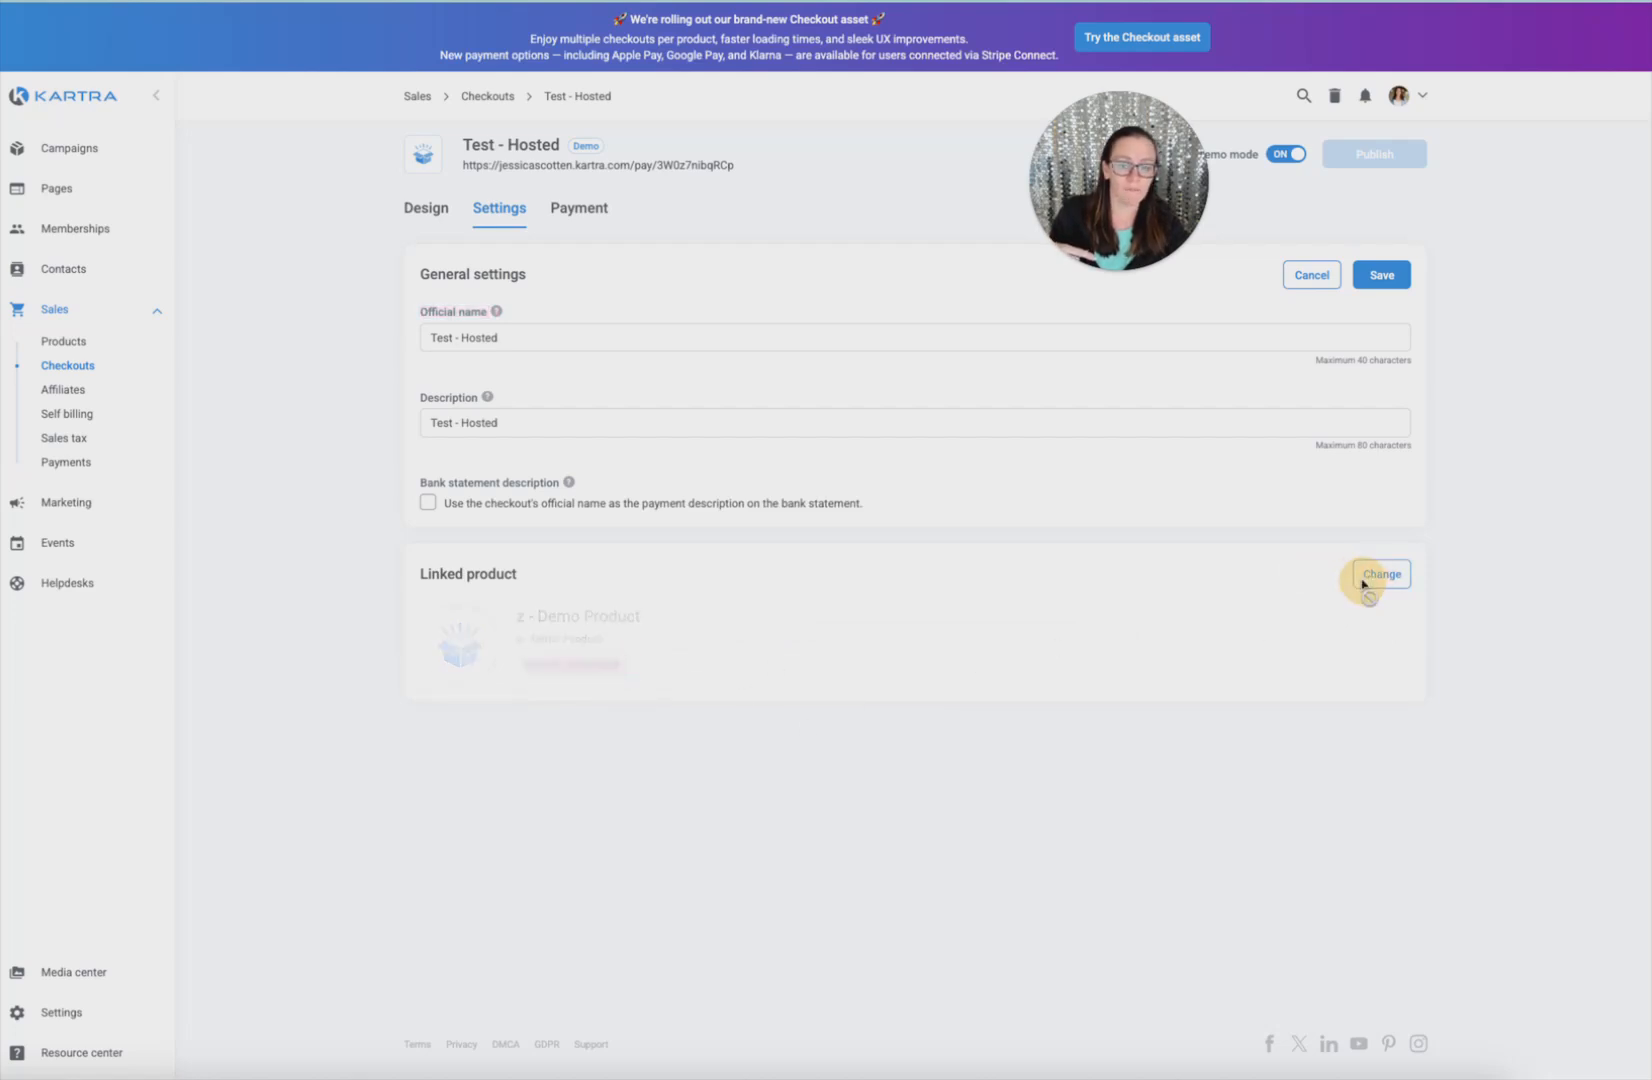
{"action": "left_click", "coordinate": [1175, 642]}
{"action": "left_click", "coordinate": [1148, 716]}
{"action": "left_click", "coordinate": [1379, 576]}
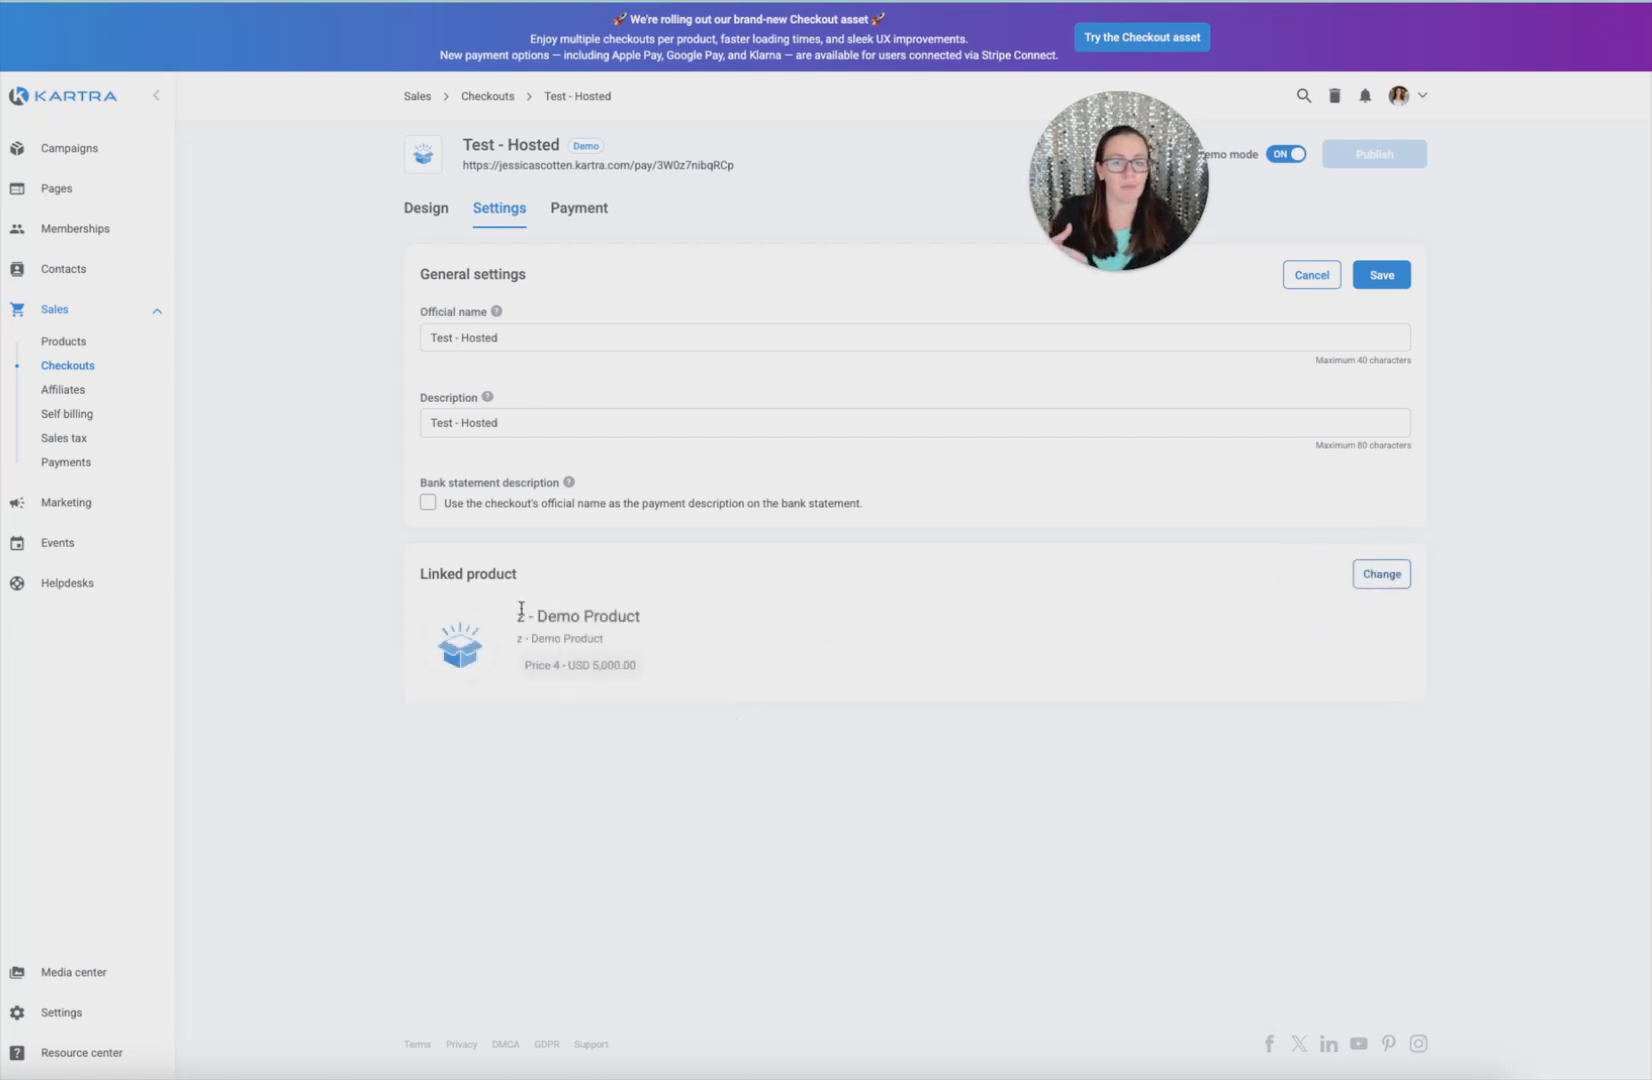
Save the general settings and enable credit card payments through the connected card account
{"action": "left_click", "coordinate": [1381, 274]}
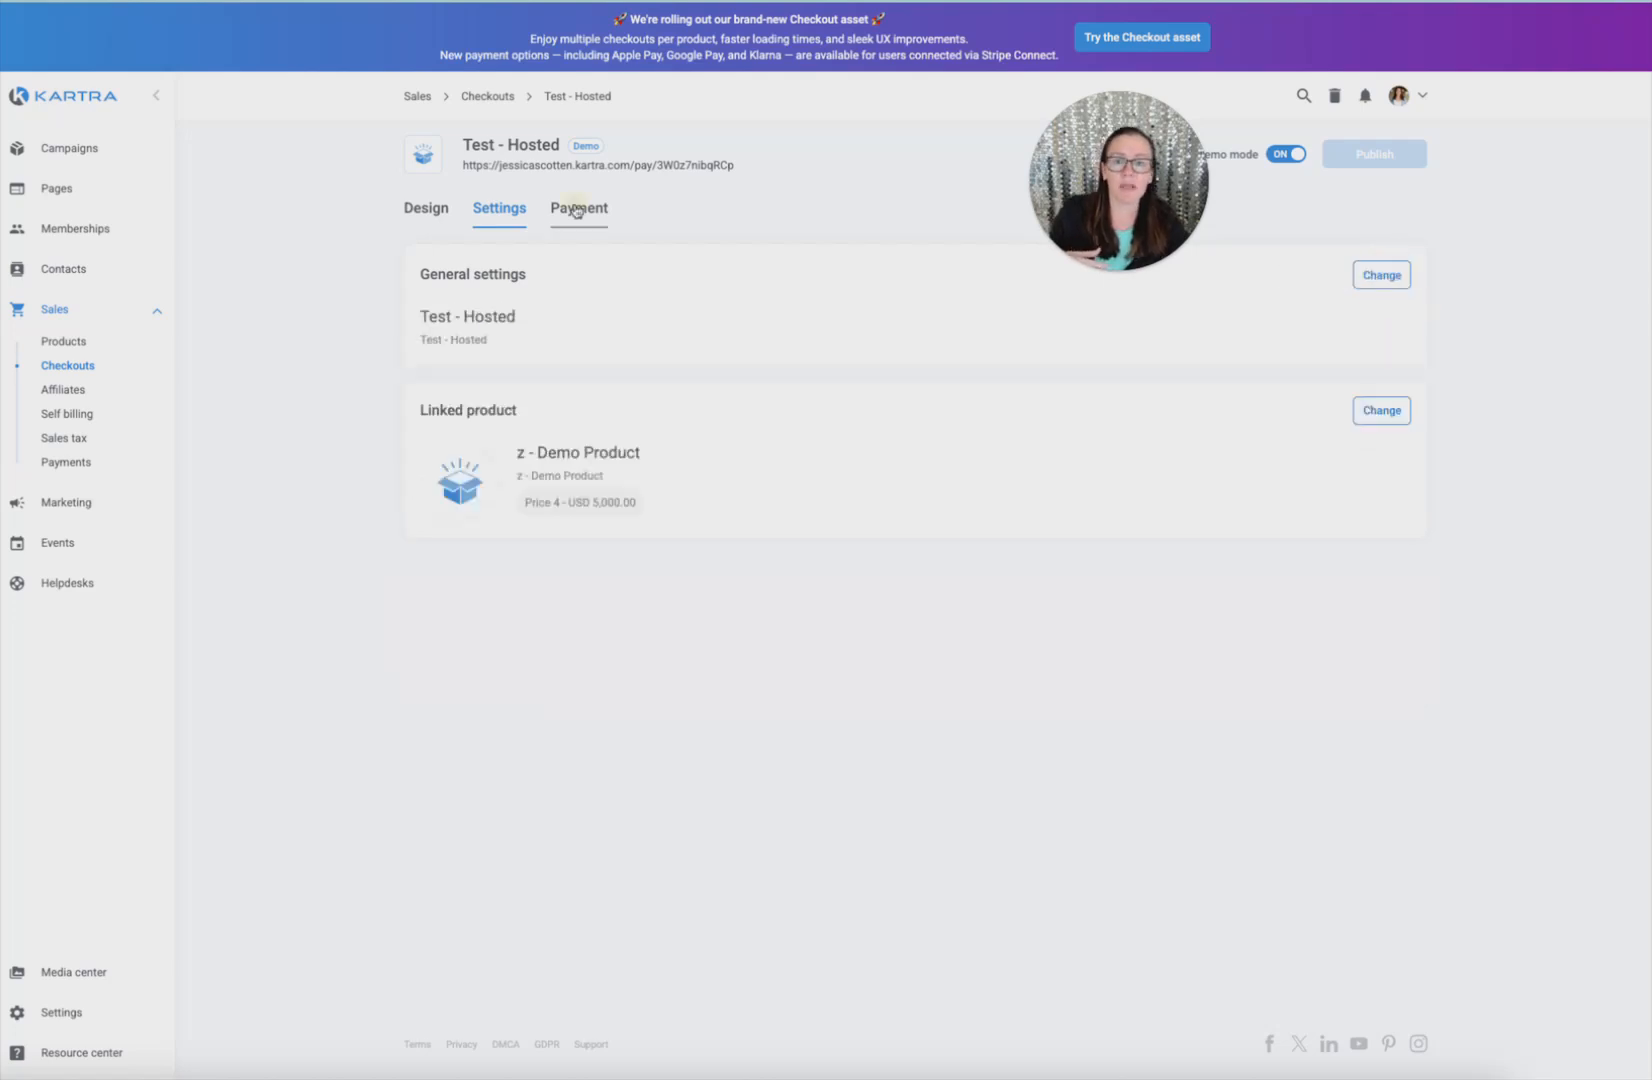
{"action": "left_click", "coordinate": [577, 209]}
{"action": "left_click", "coordinate": [1382, 275]}
{"action": "left_click", "coordinate": [914, 480]}
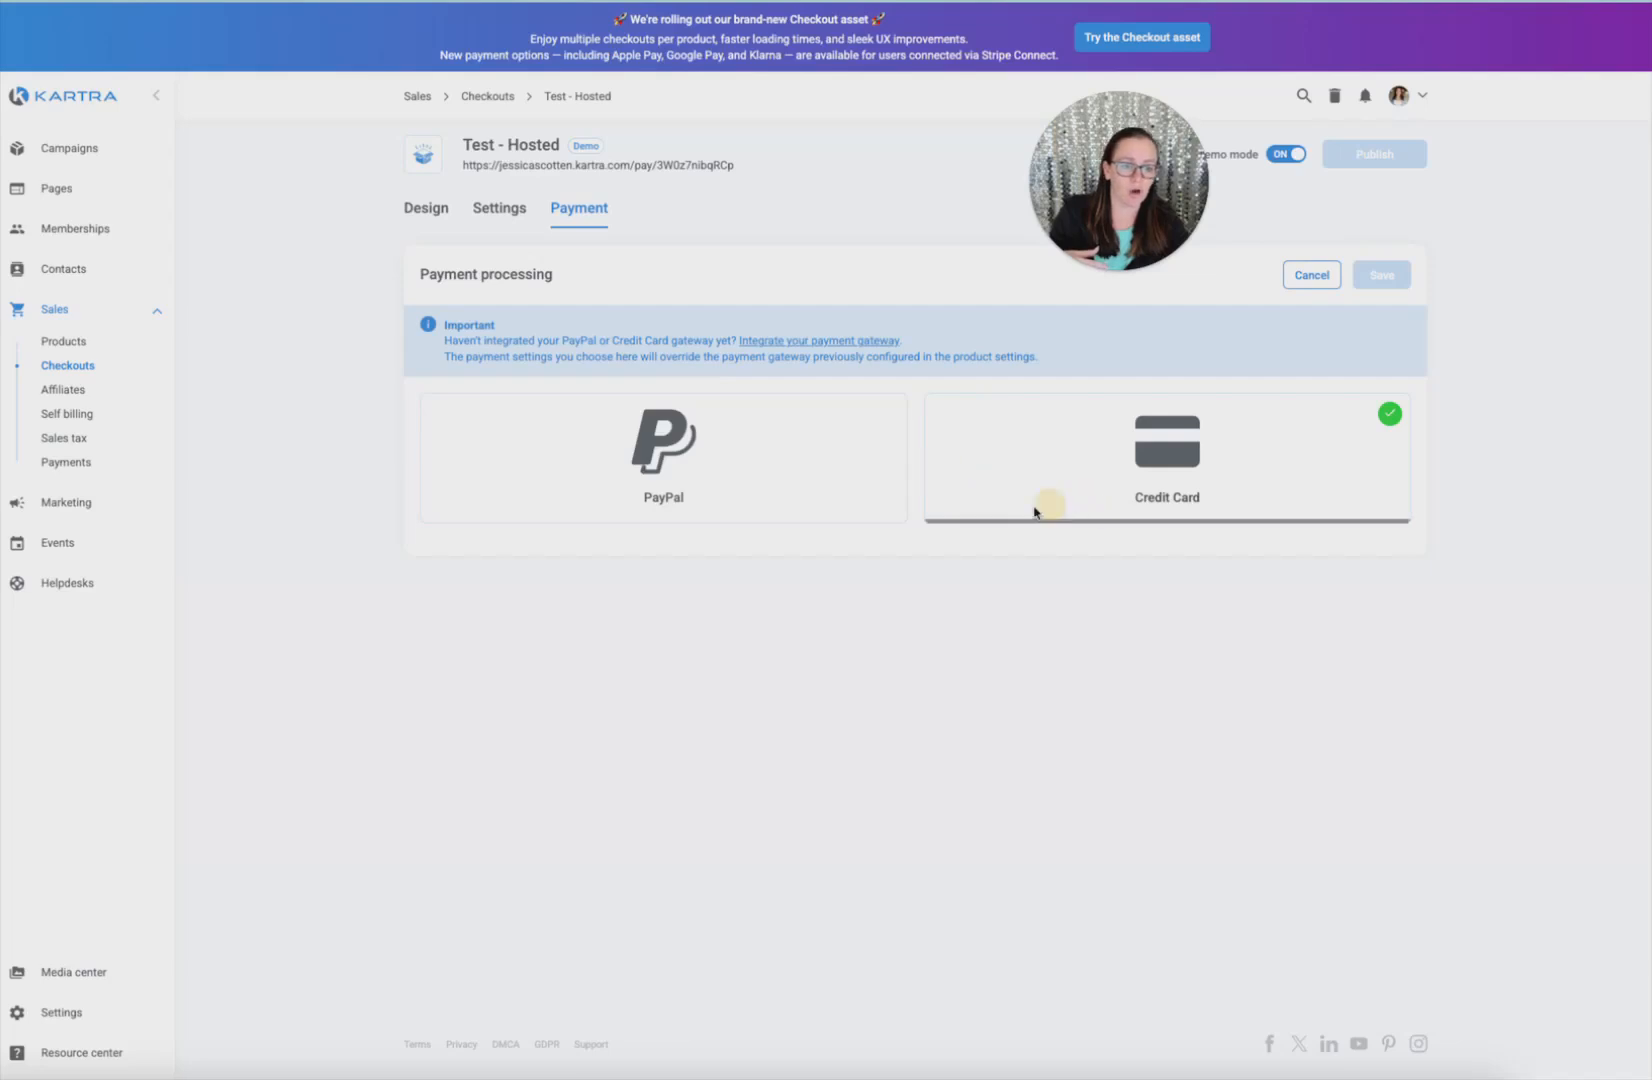
{"action": "left_click", "coordinate": [1068, 502]}
{"action": "left_click", "coordinate": [620, 588]}
{"action": "left_click", "coordinate": [625, 682]}
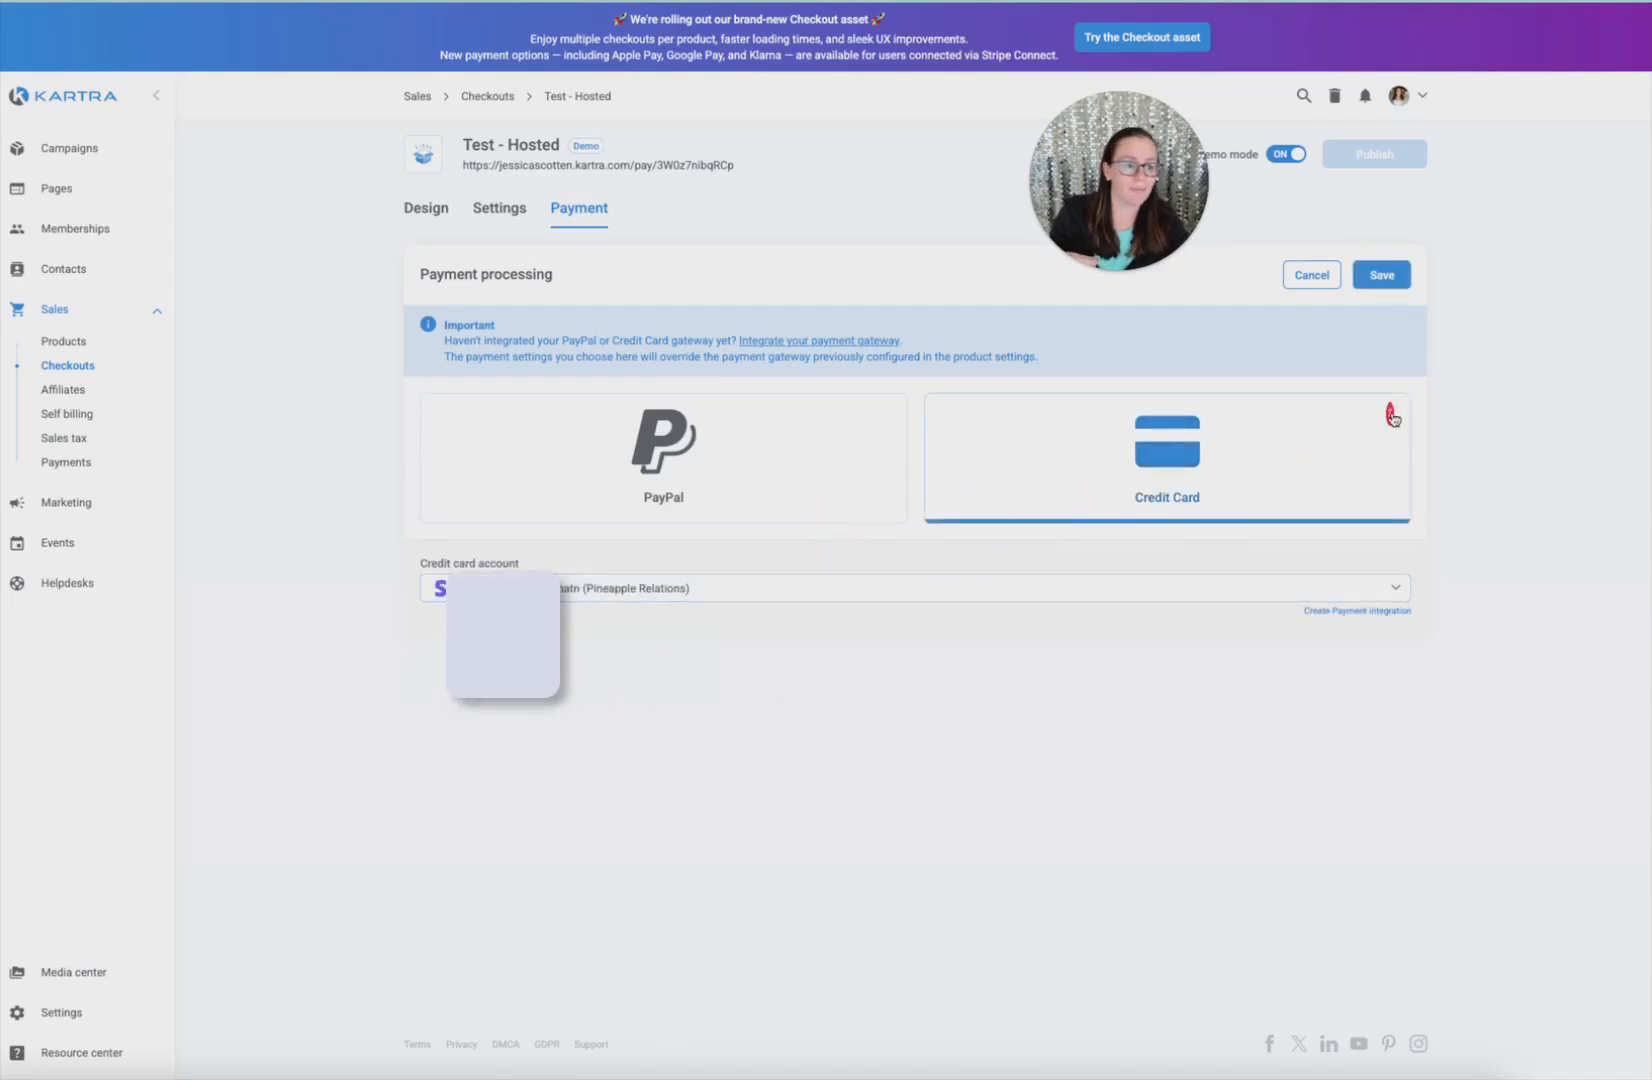
{"action": "left_click", "coordinate": [1382, 276]}
Publish the checkout, check the link's domain options without changes, and copy its URL
{"action": "left_click", "coordinate": [1387, 160]}
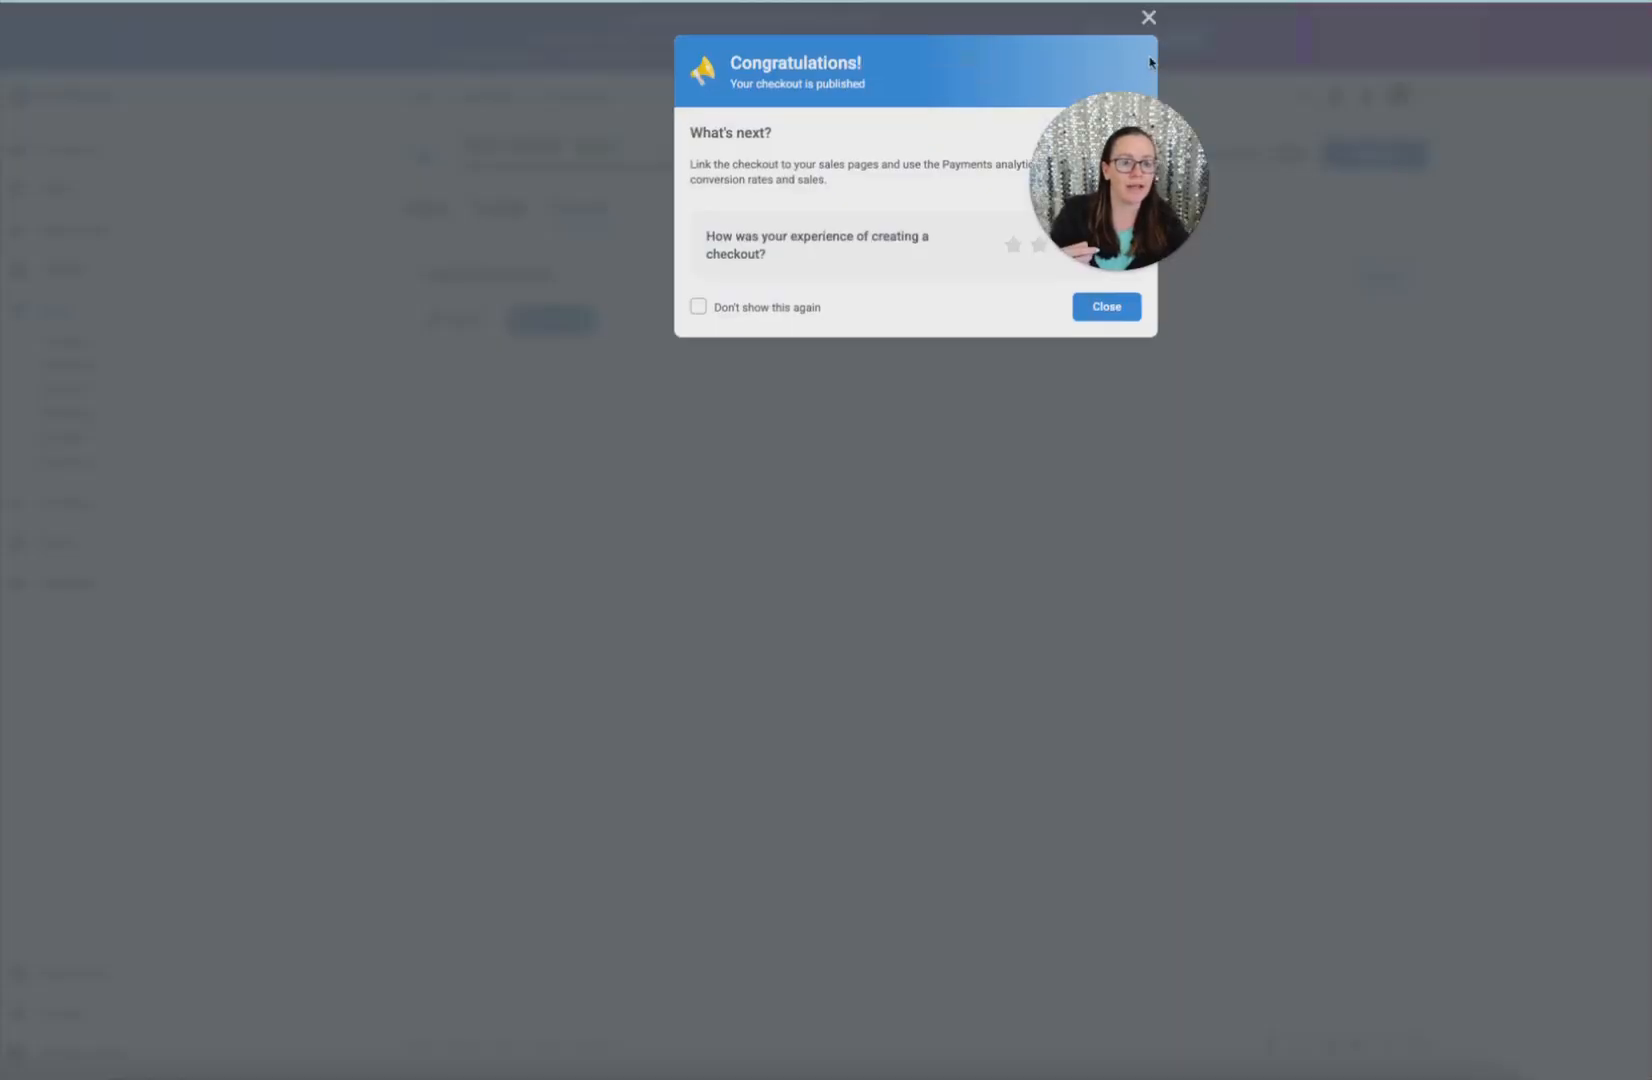
{"action": "left_click", "coordinate": [1148, 18]}
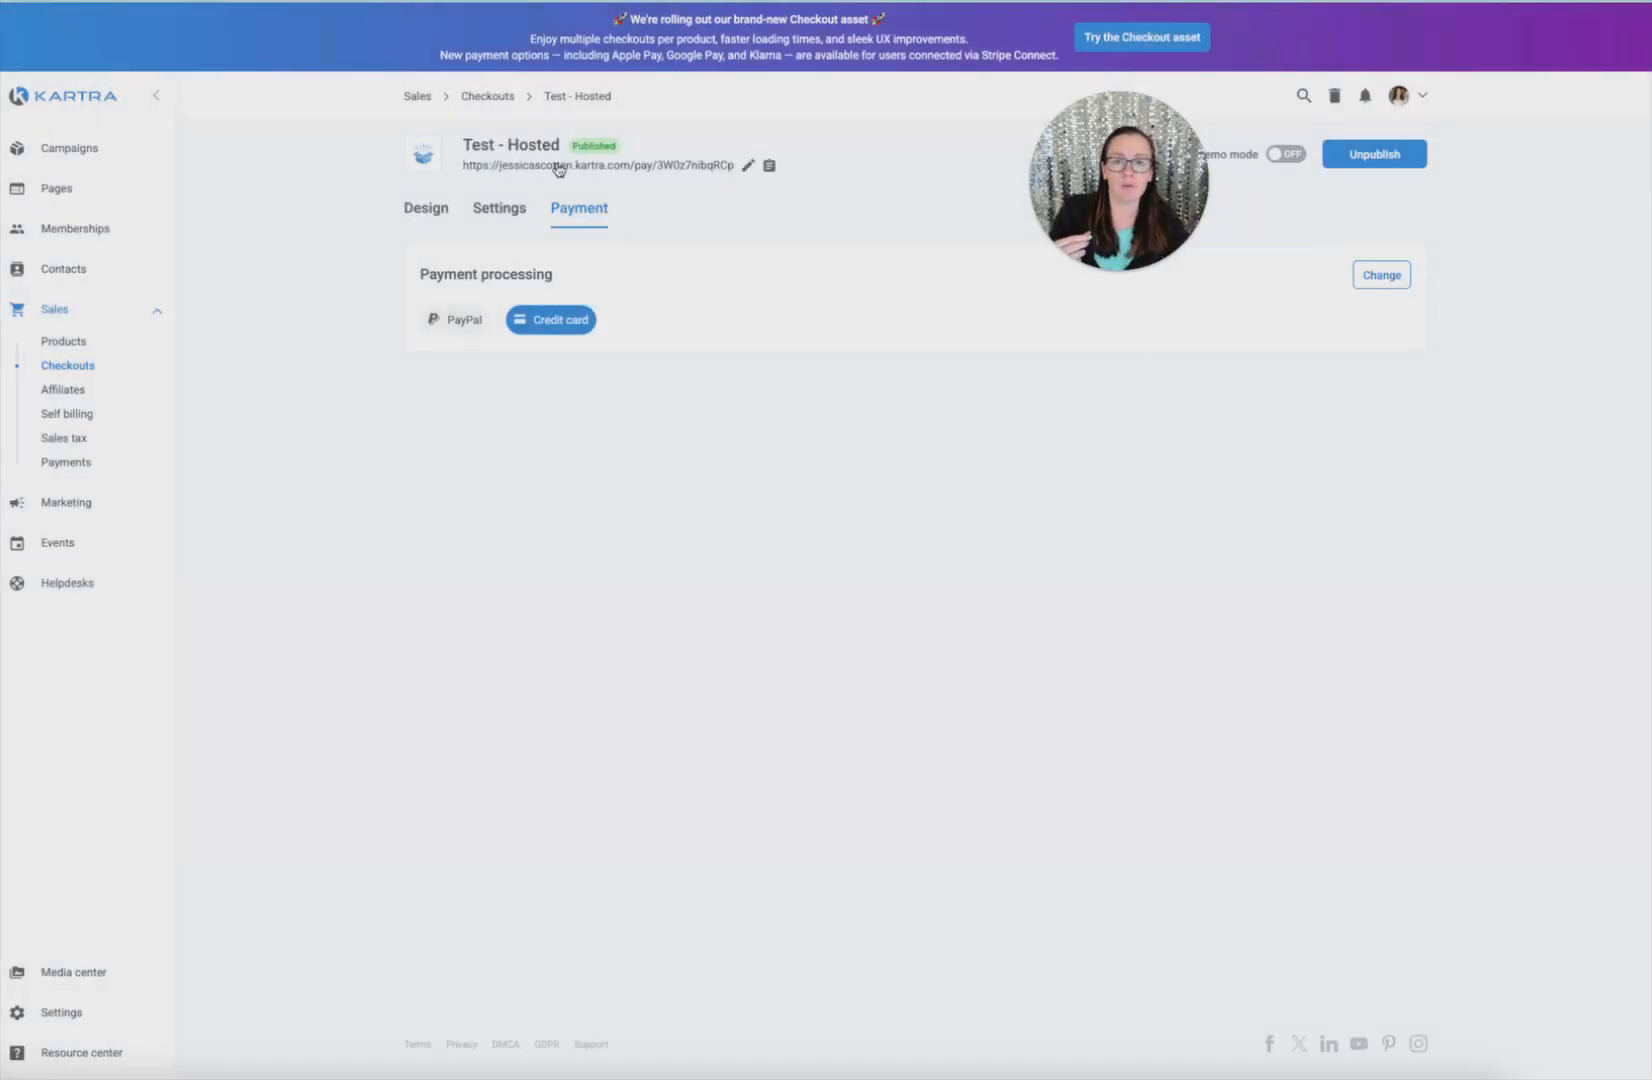
{"action": "left_click", "coordinate": [747, 165]}
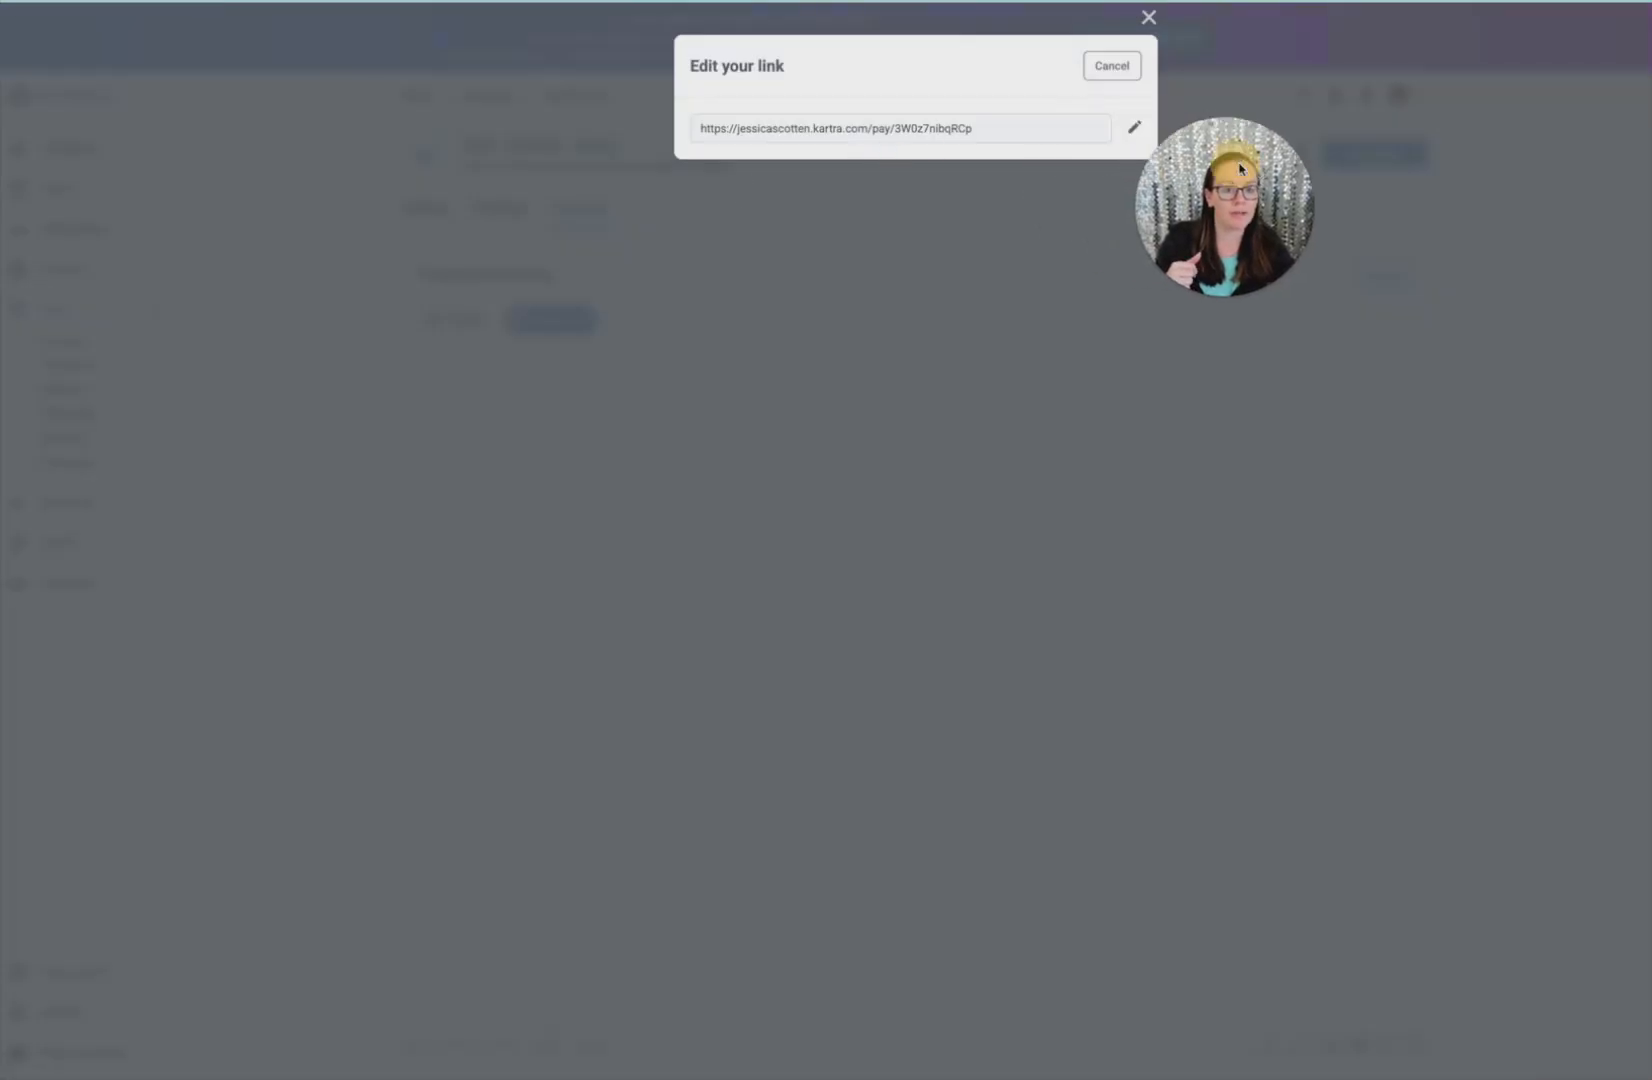
{"action": "left_click", "coordinate": [1127, 130]}
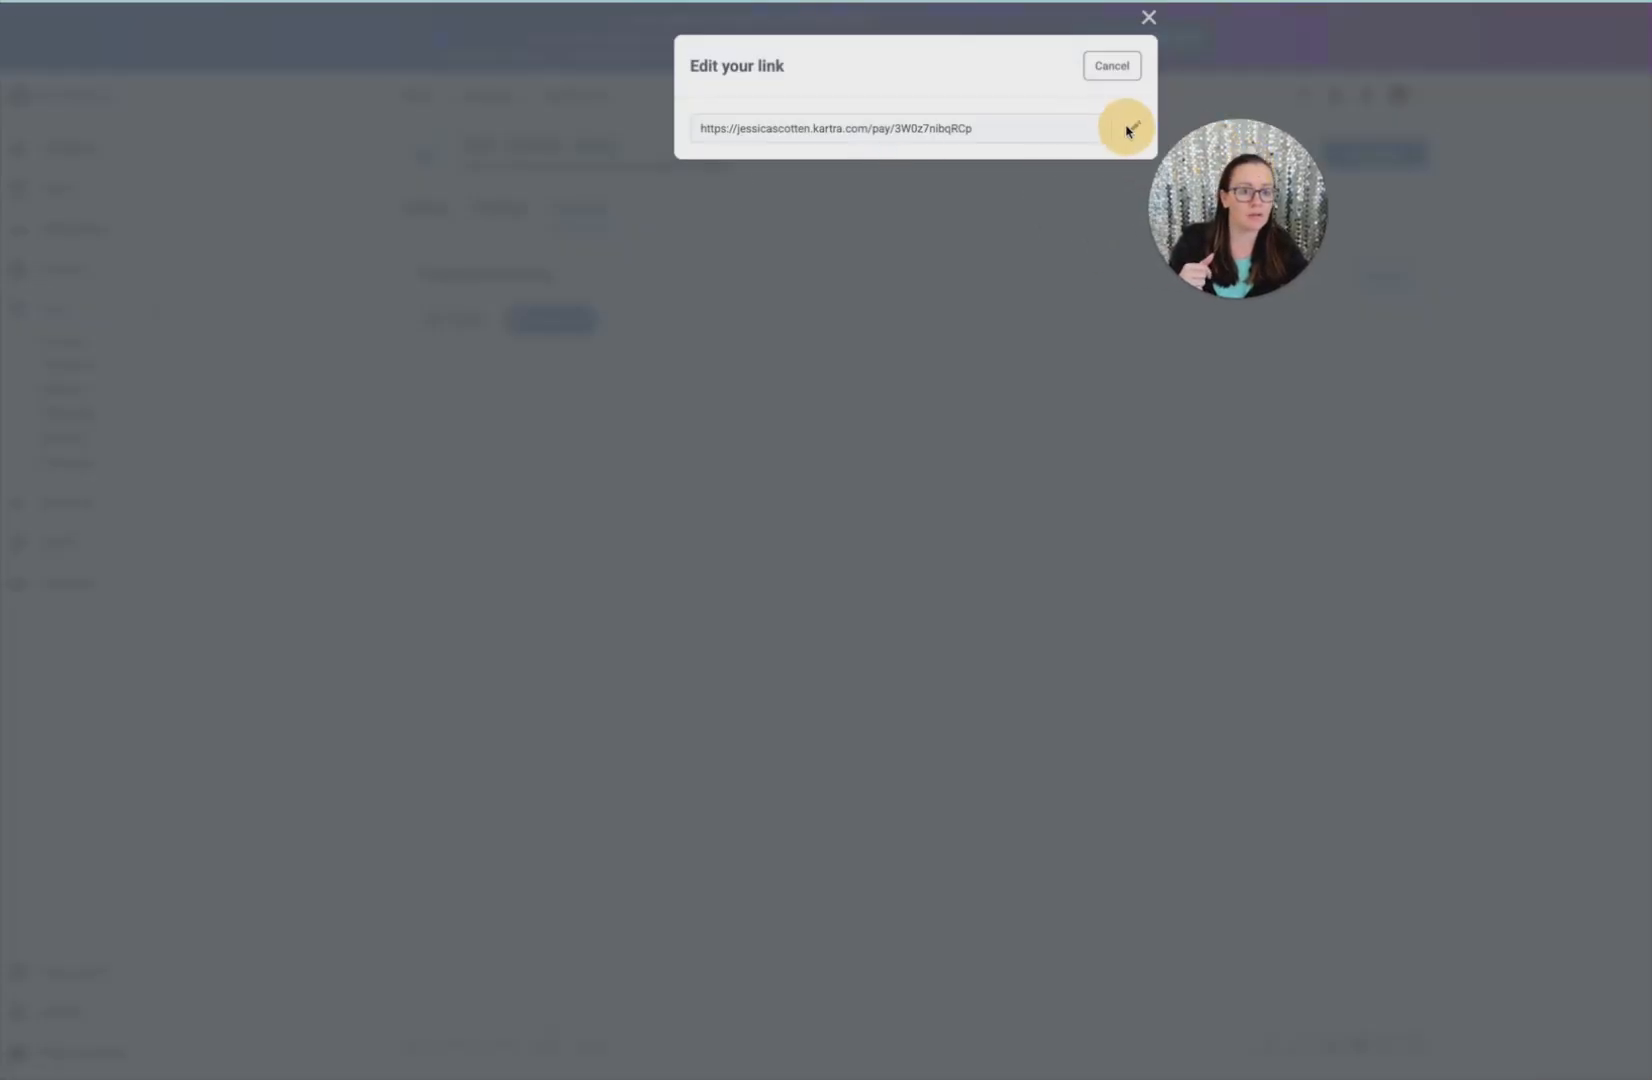
{"action": "left_click", "coordinate": [776, 131]}
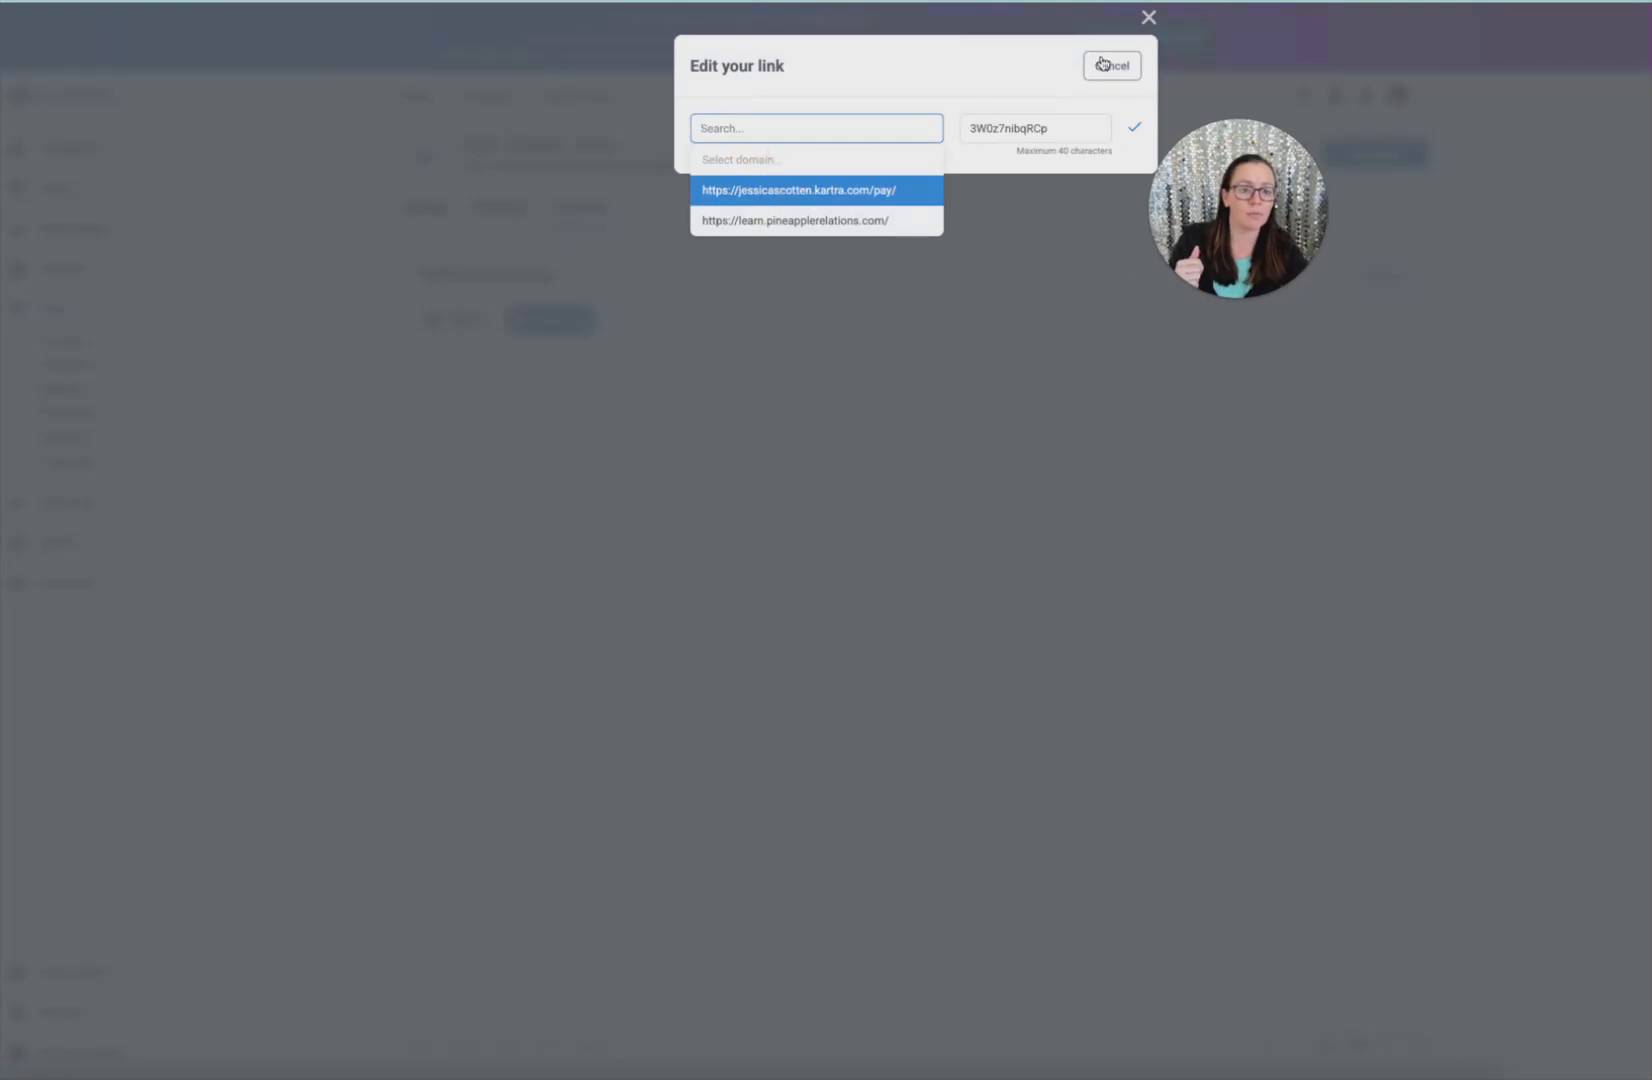
{"action": "left_click", "coordinate": [1102, 64]}
{"action": "left_click", "coordinate": [766, 171]}
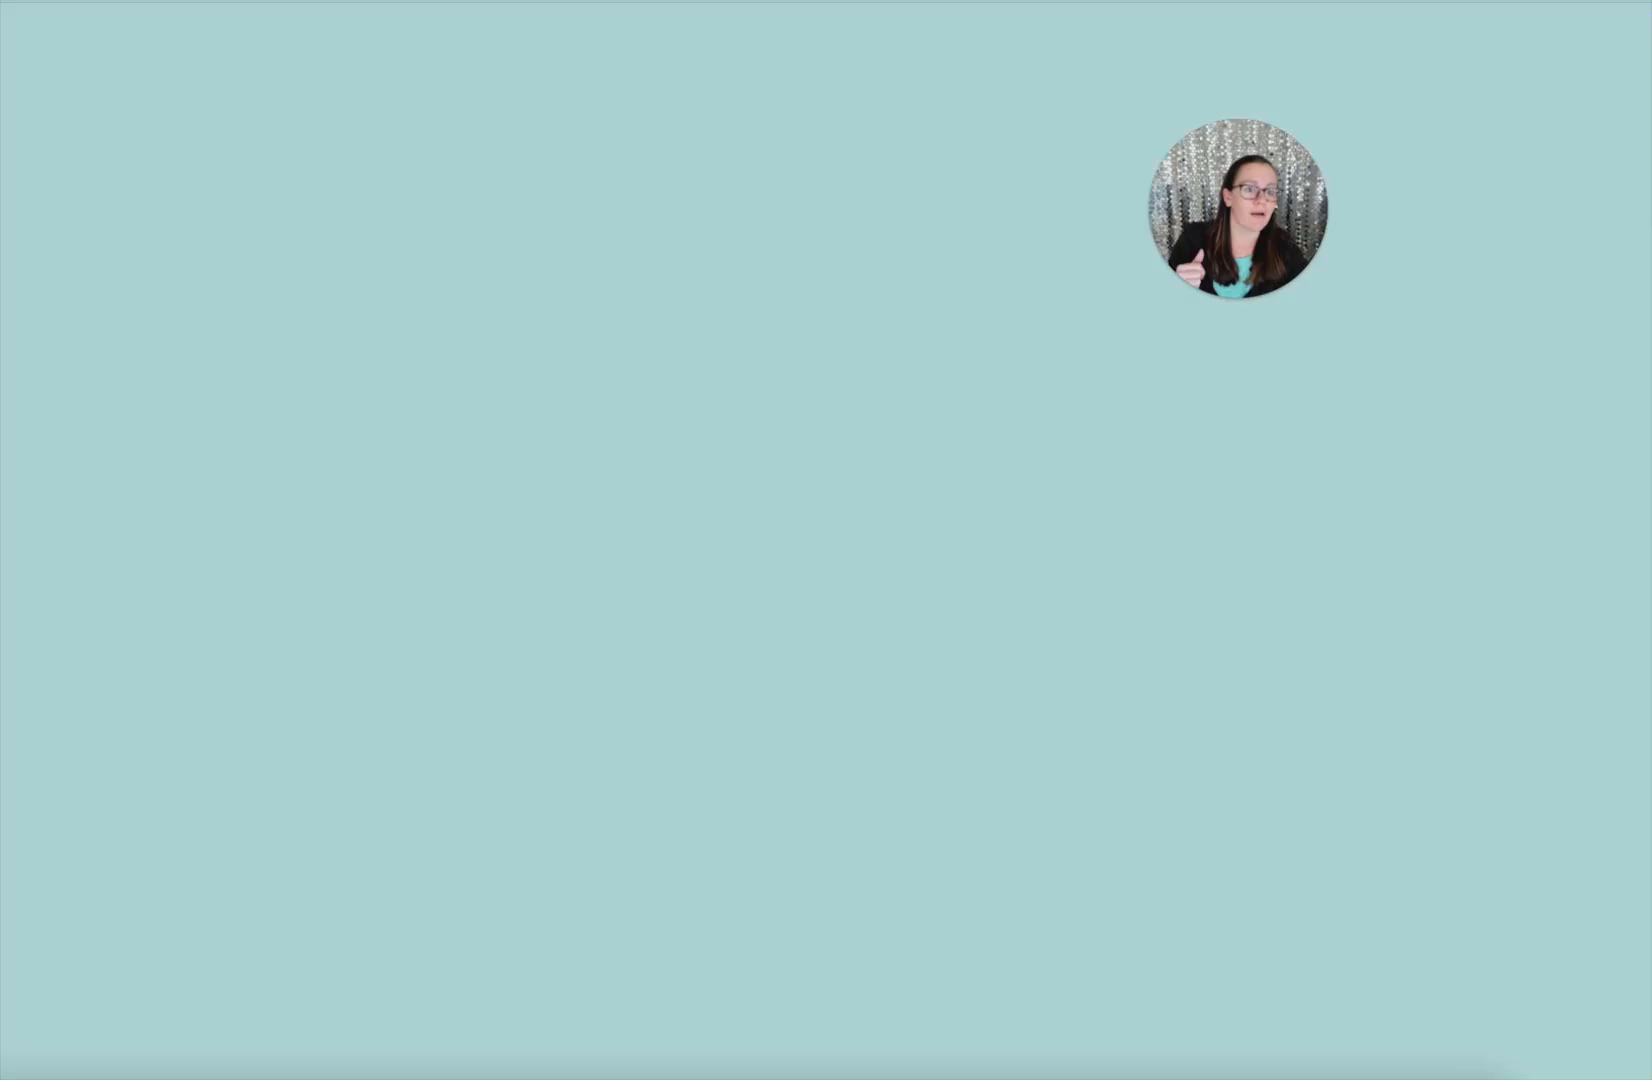
Load the copied Test - Hosted link and look over the checkout's title and subtitle
{"action": "key", "text": "Return"}
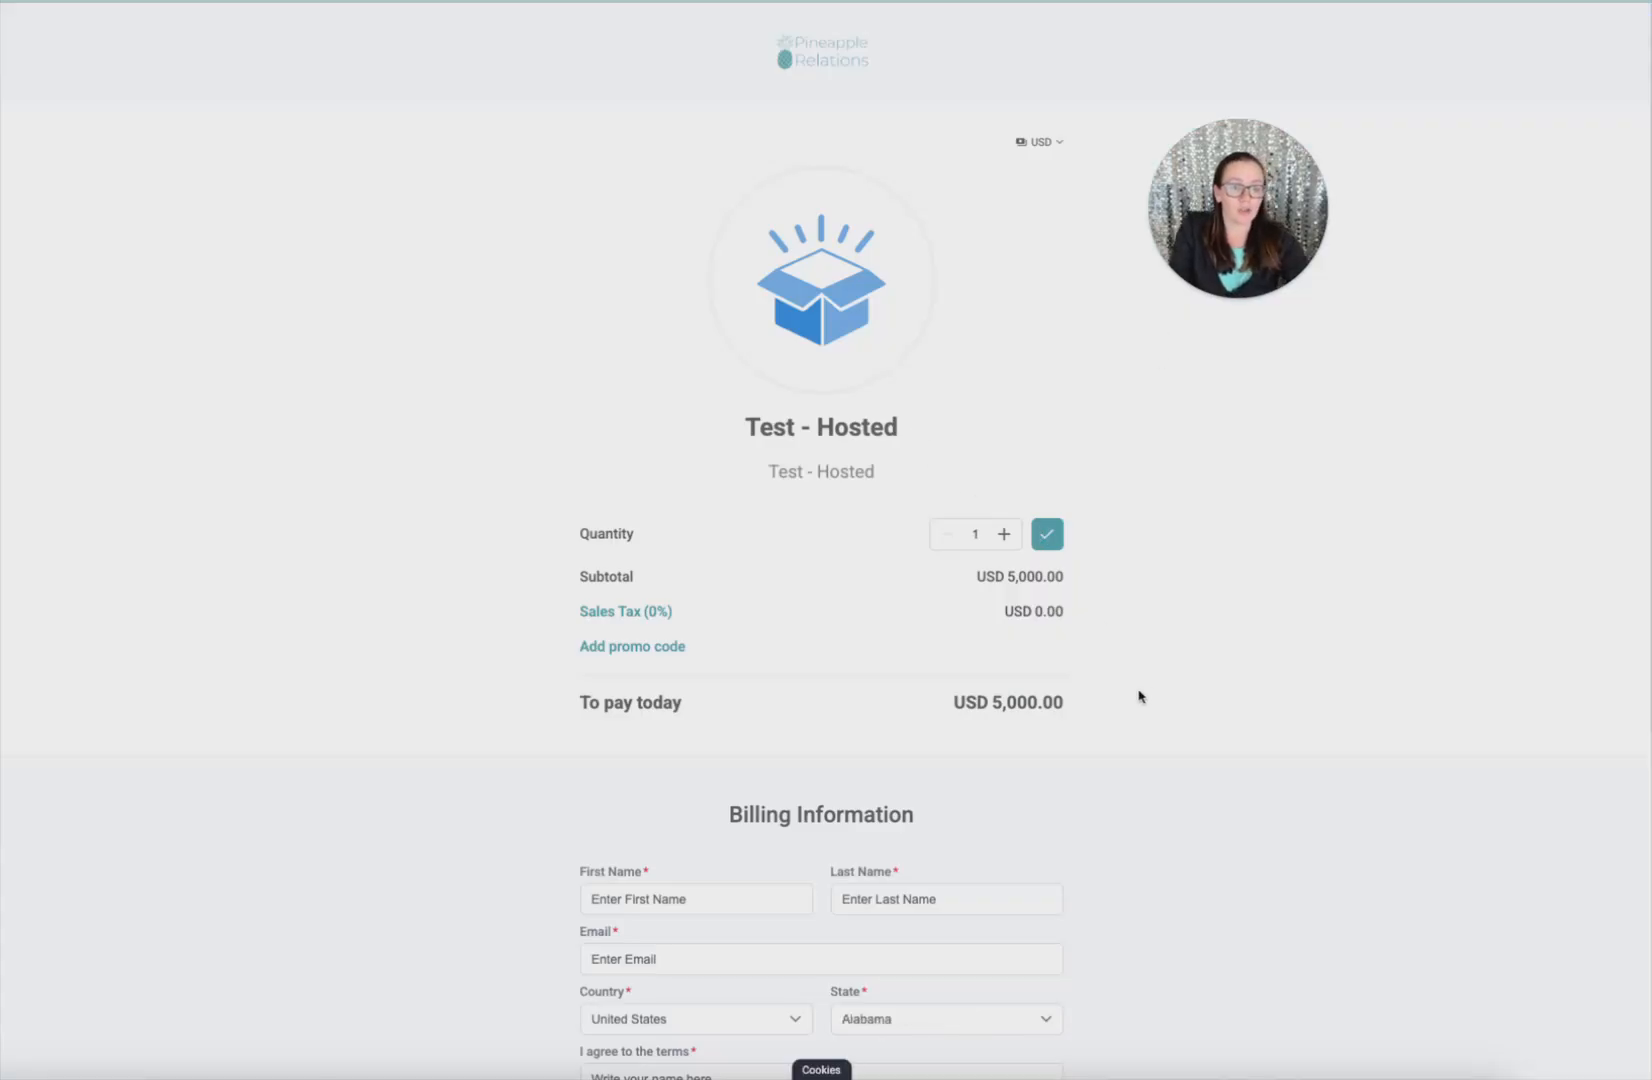
{"action": "scroll", "coordinate": [1140, 697], "scroll_direction": "down", "scroll_amount": 7}
{"action": "scroll", "coordinate": [1127, 707], "scroll_direction": "up", "scroll_amount": 7}
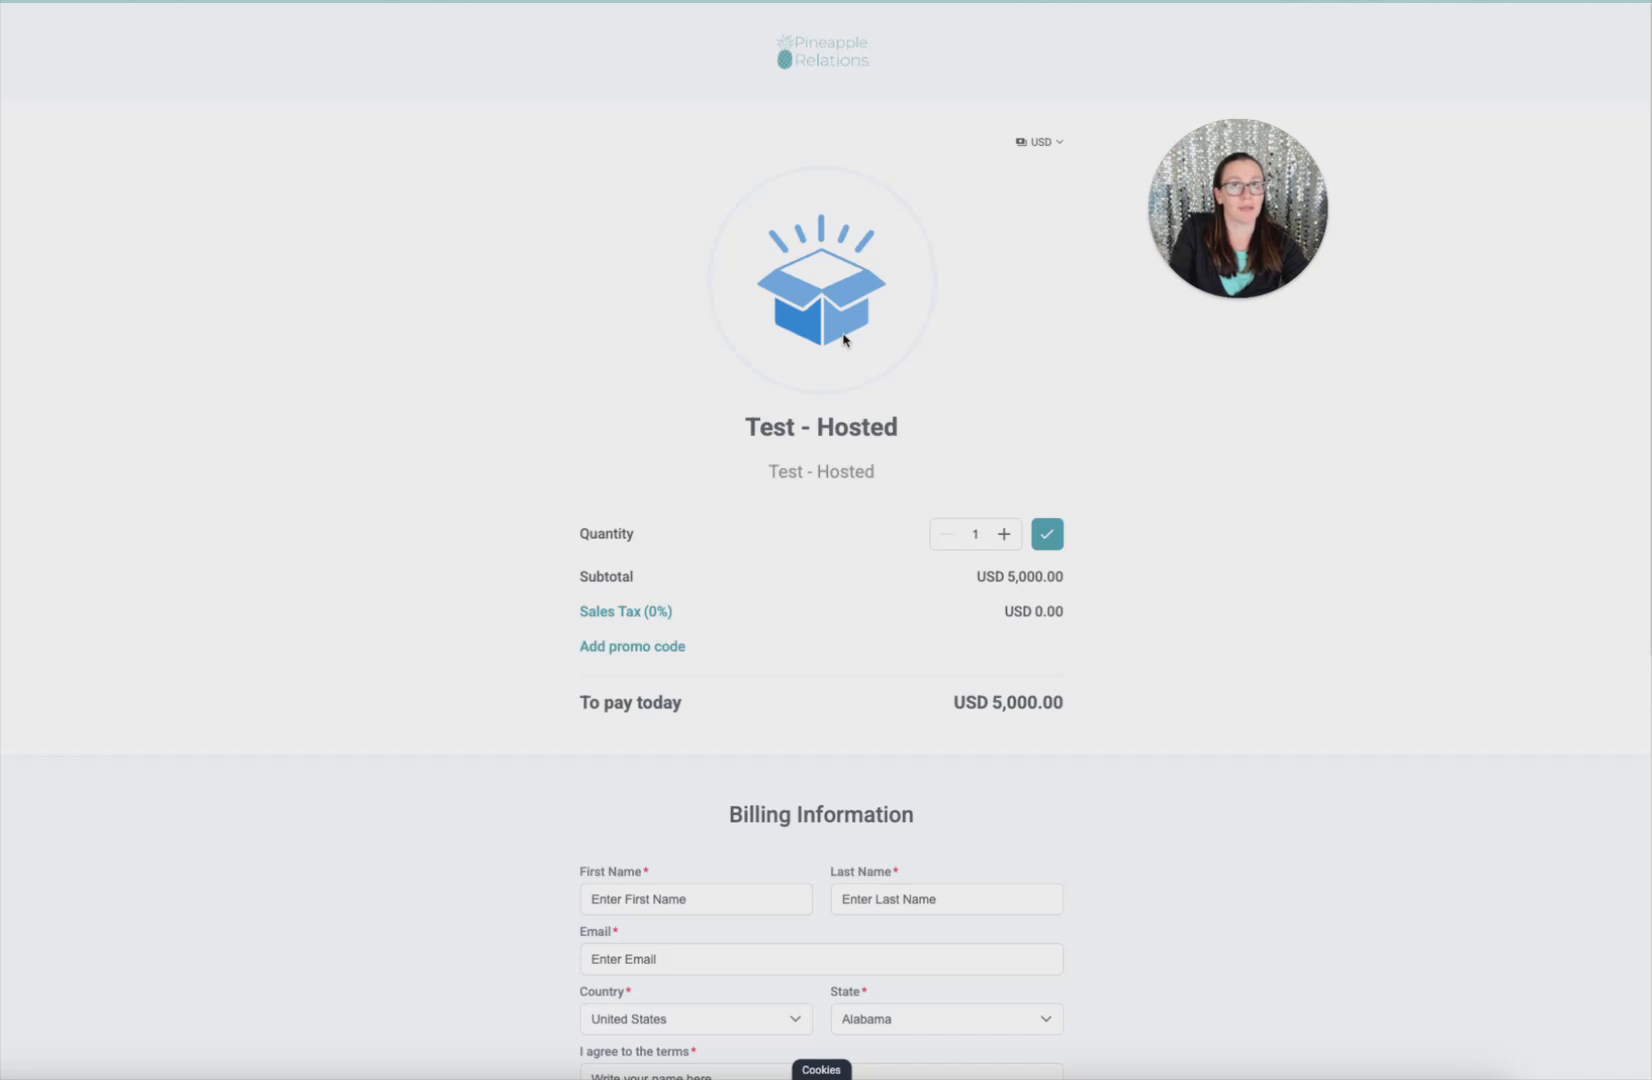
{"action": "mouse_move", "coordinate": [737, 427]}
{"action": "left_mouse_down"}
{"action": "mouse_move", "coordinate": [905, 483]}
{"action": "mouse_move", "coordinate": [848, 477]}
{"action": "mouse_move", "coordinate": [763, 428]}
{"action": "left_mouse_up"}
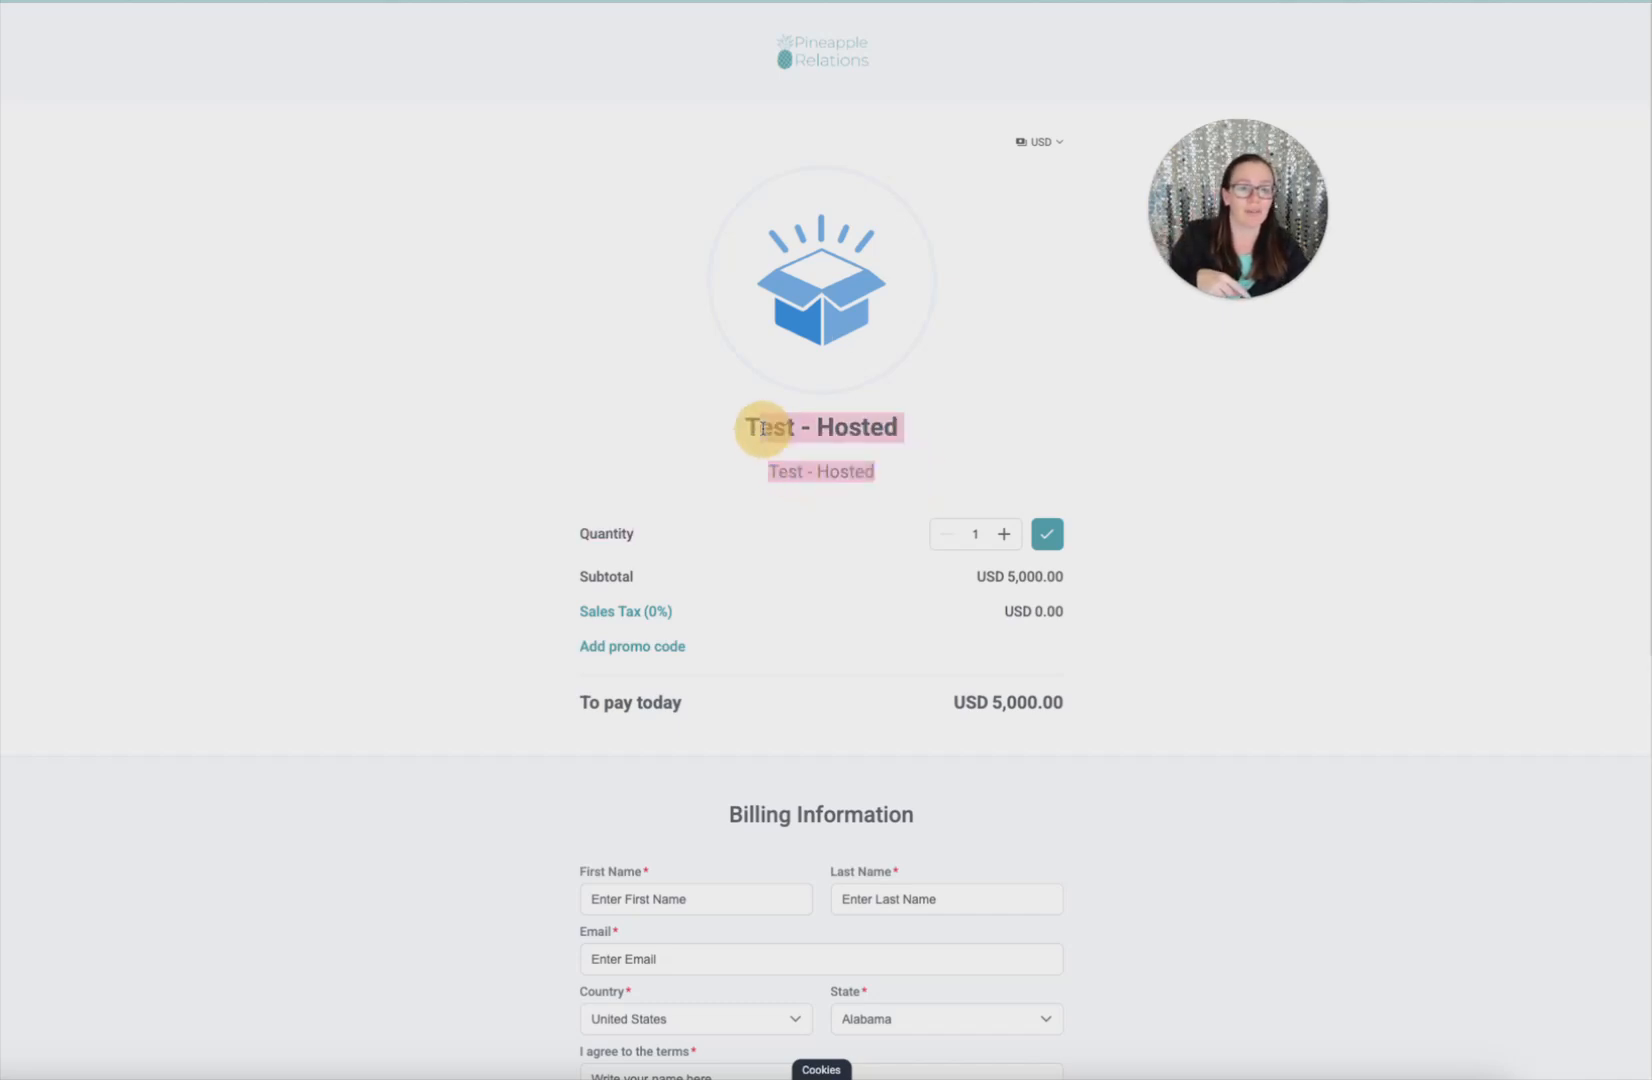
{"action": "scroll", "coordinate": [1018, 465], "scroll_direction": "down", "scroll_amount": 1}
{"action": "scroll", "coordinate": [1040, 557], "scroll_direction": "down", "scroll_amount": 2}
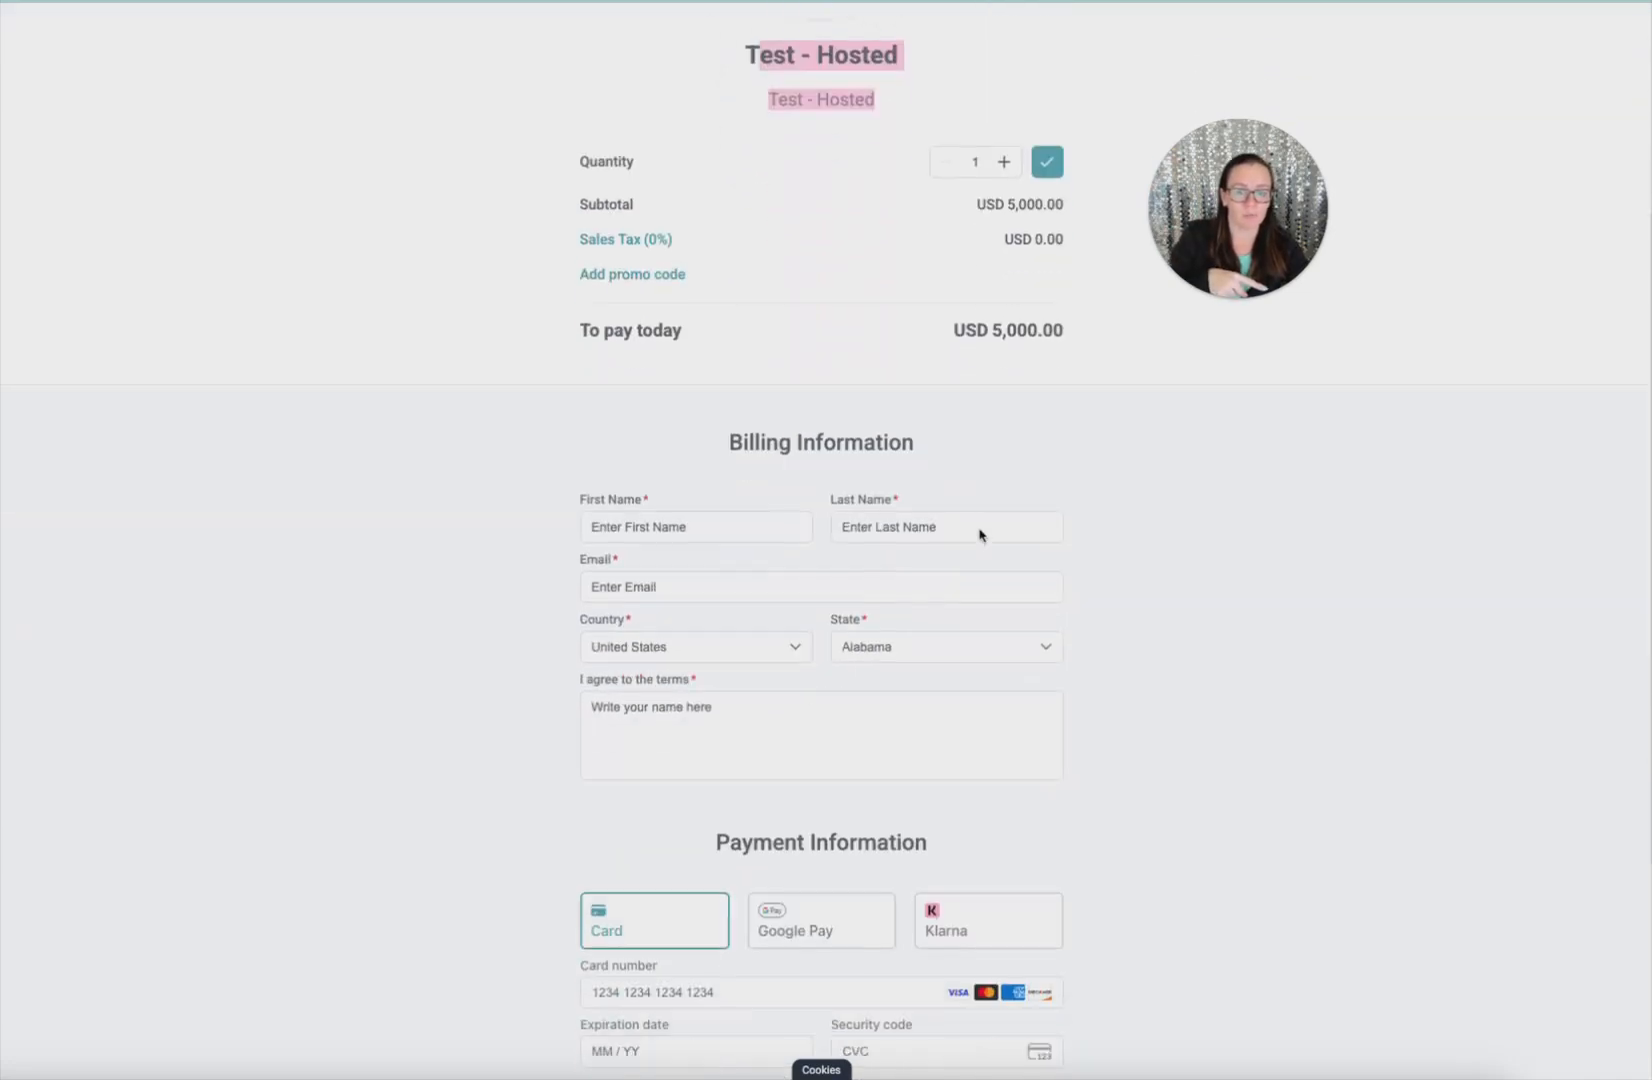
{"action": "scroll", "coordinate": [980, 535], "scroll_direction": "down", "scroll_amount": 1}
Toggle the promo code field and preview Card, Google Pay and Klarna payments for USD 5,000.00
{"action": "left_click", "coordinate": [650, 250]}
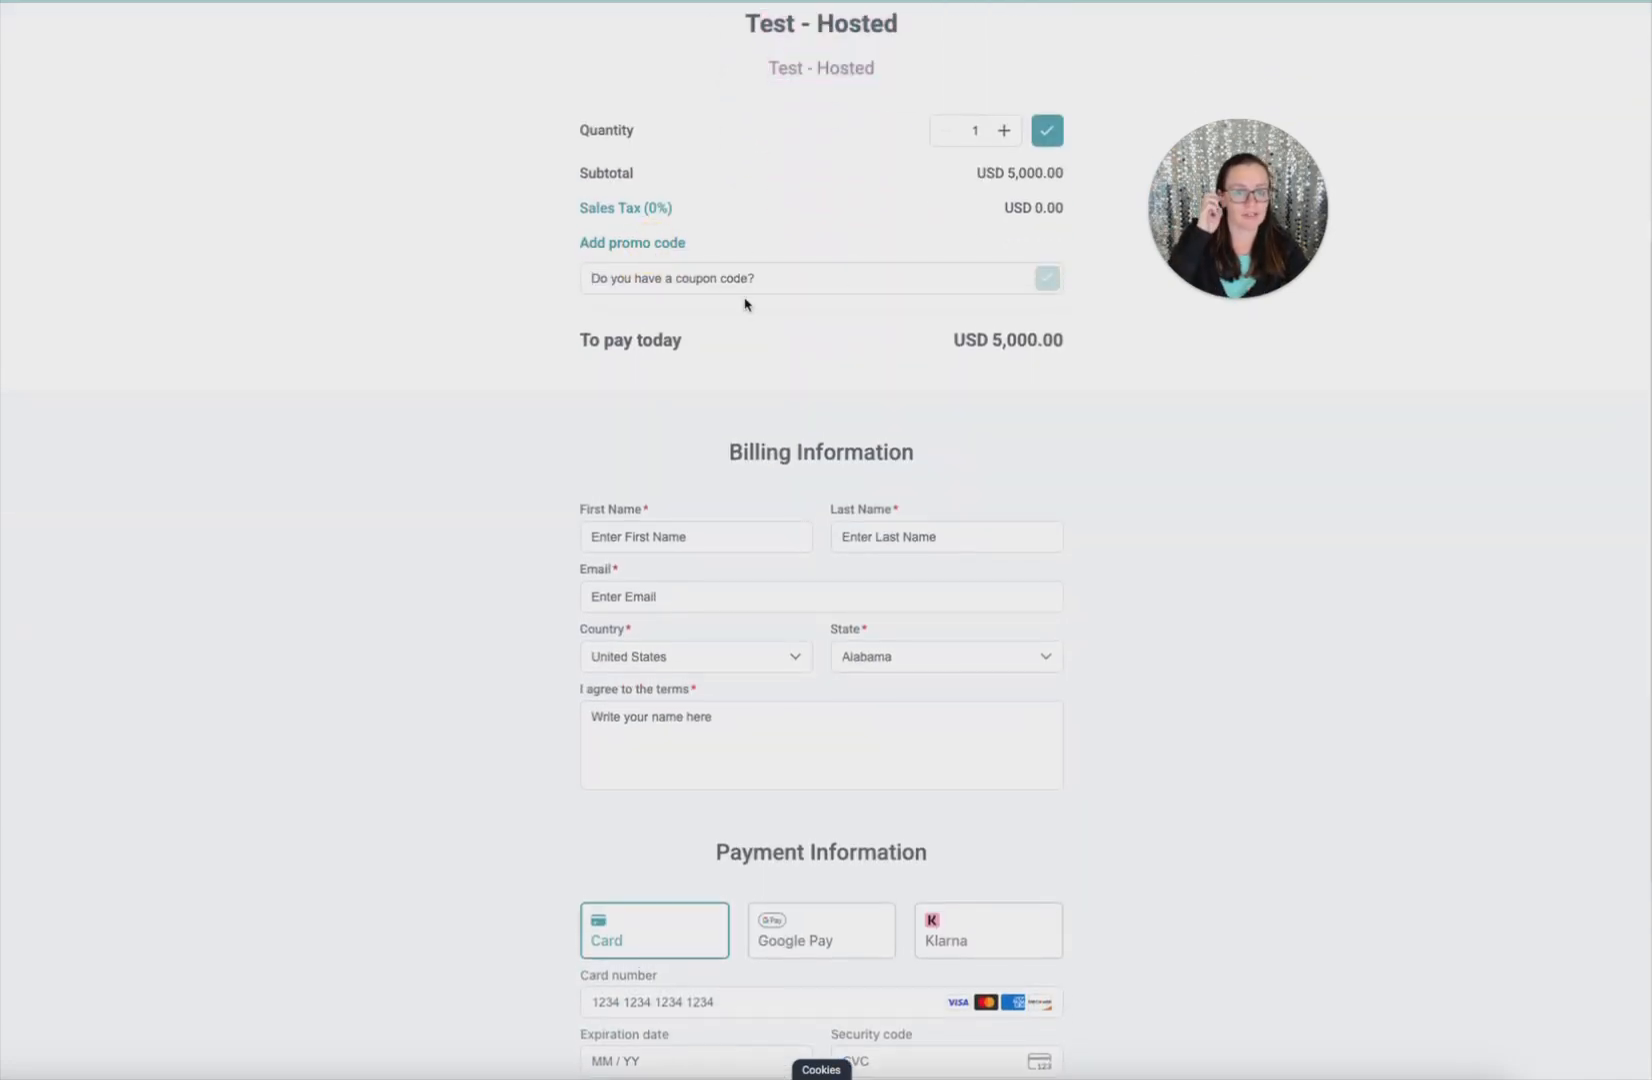
{"action": "left_click", "coordinate": [593, 250]}
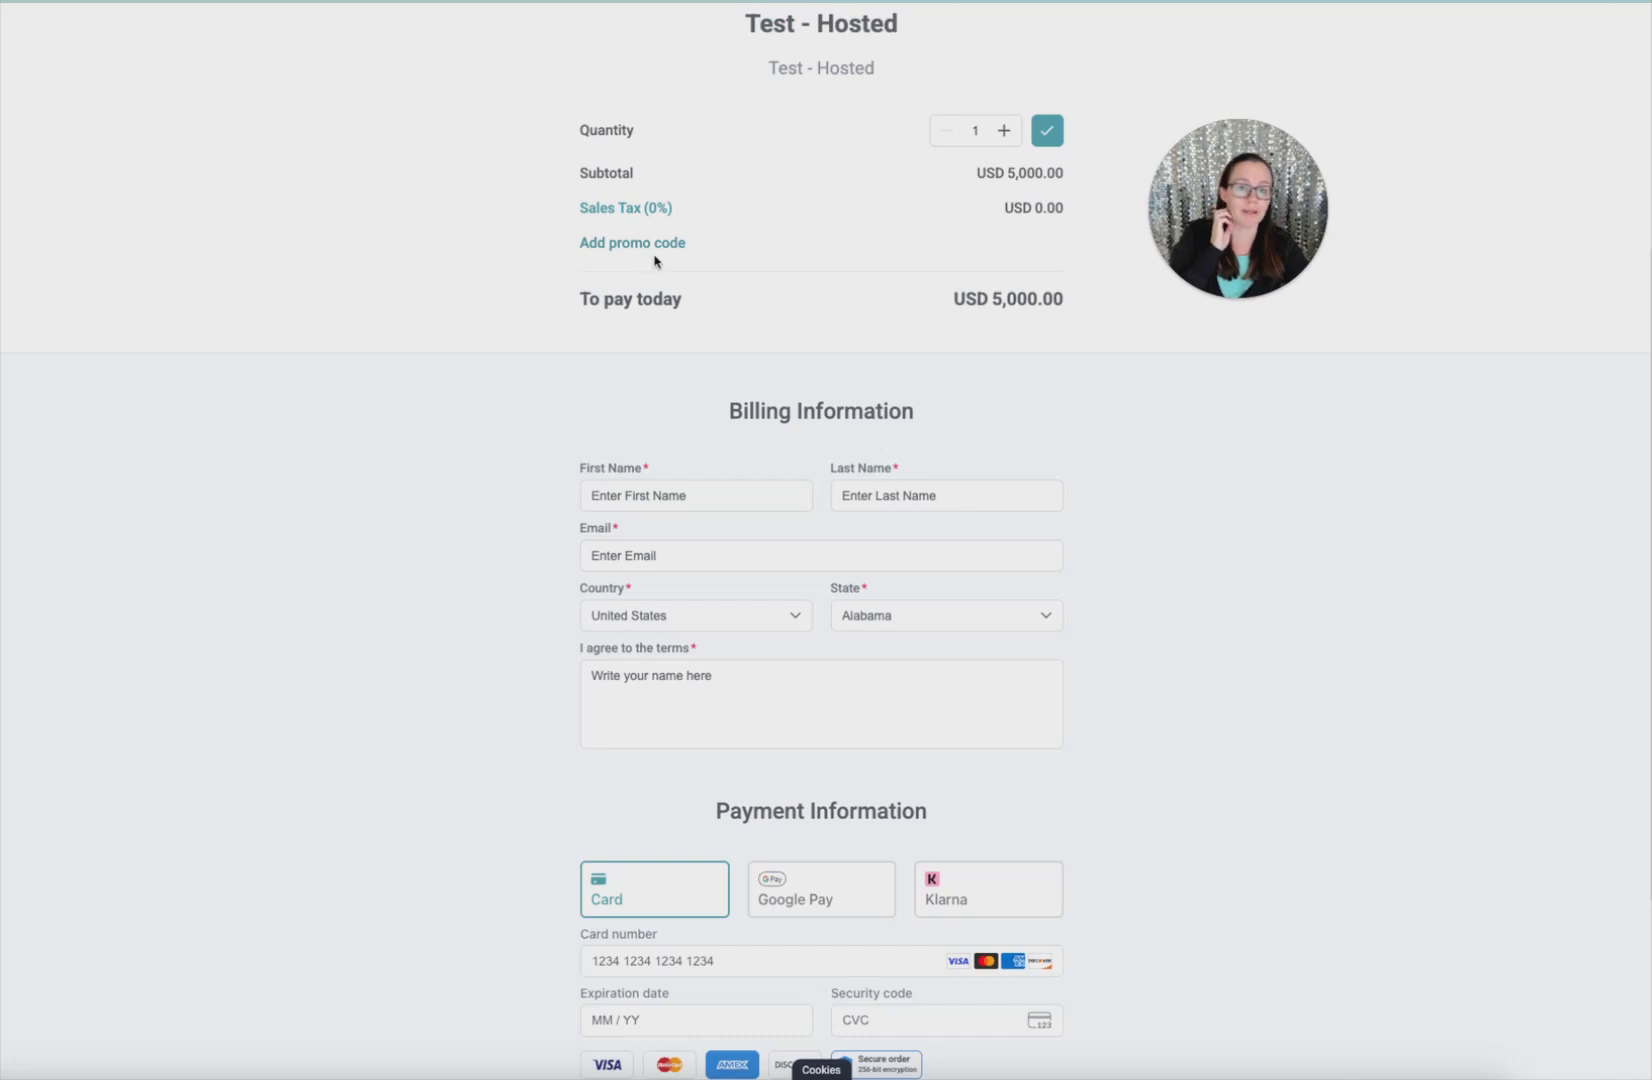
{"action": "scroll", "coordinate": [727, 313], "scroll_direction": "down", "scroll_amount": 3}
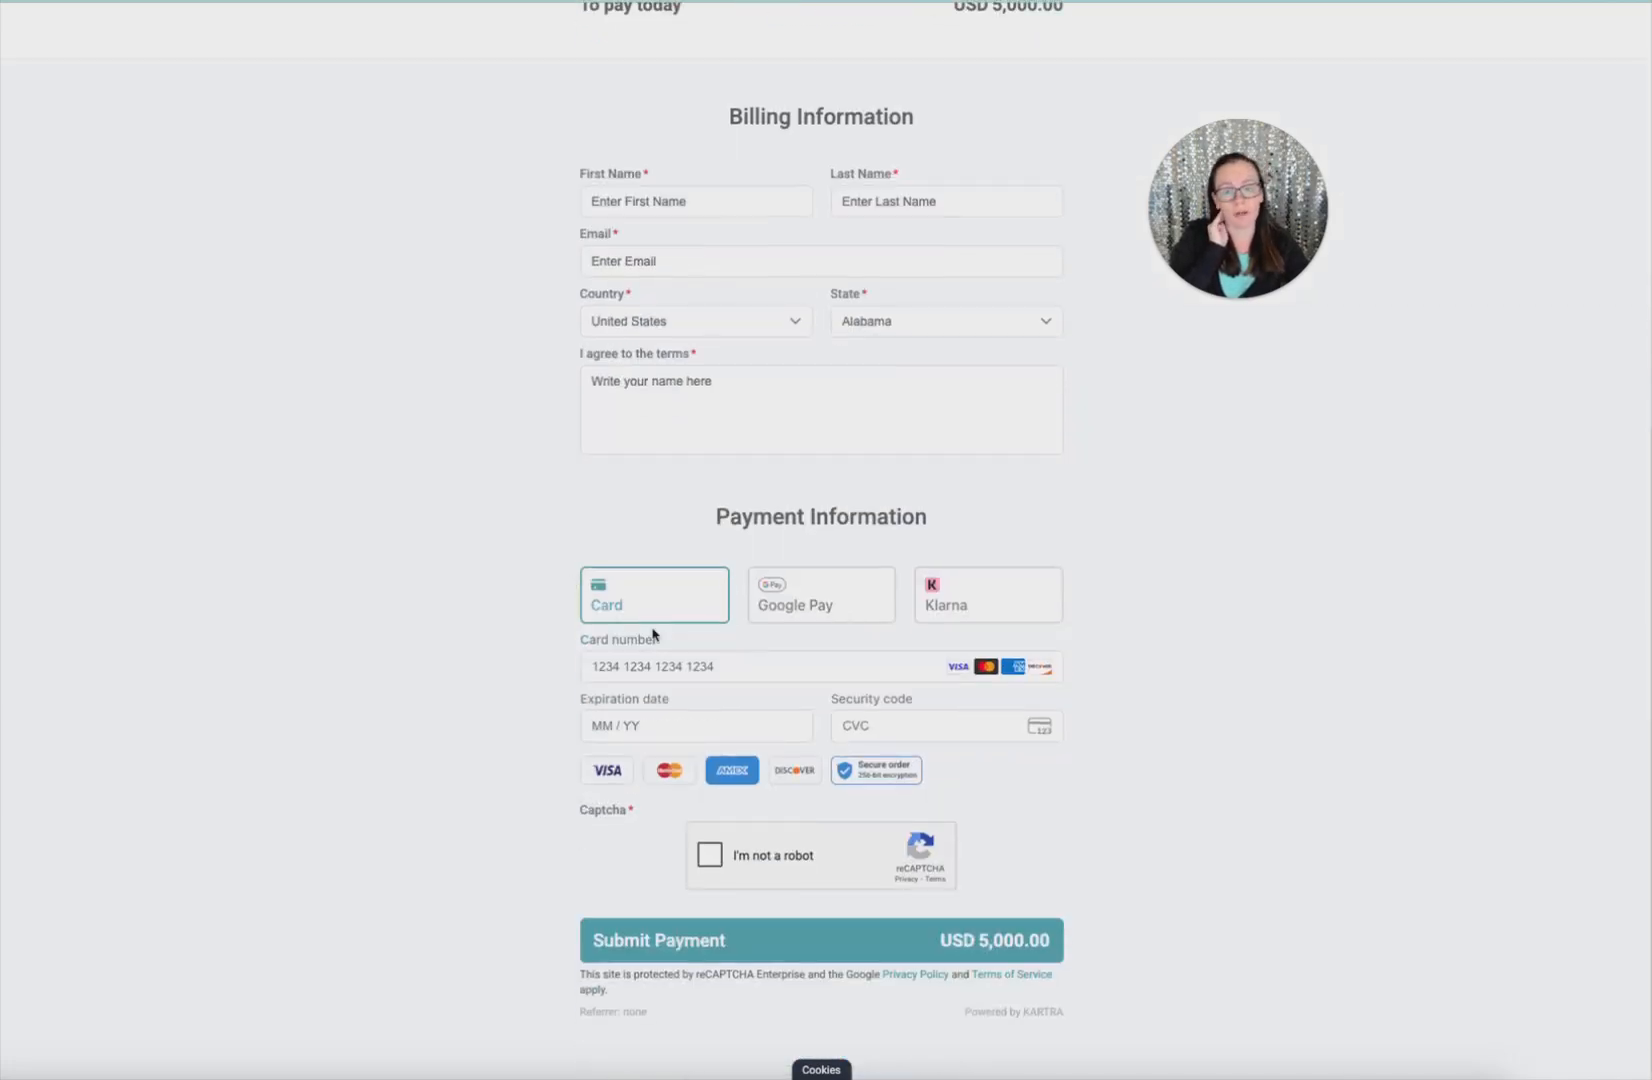
{"action": "left_click", "coordinate": [633, 597]}
{"action": "left_click", "coordinate": [846, 618]}
{"action": "left_click", "coordinate": [977, 676]}
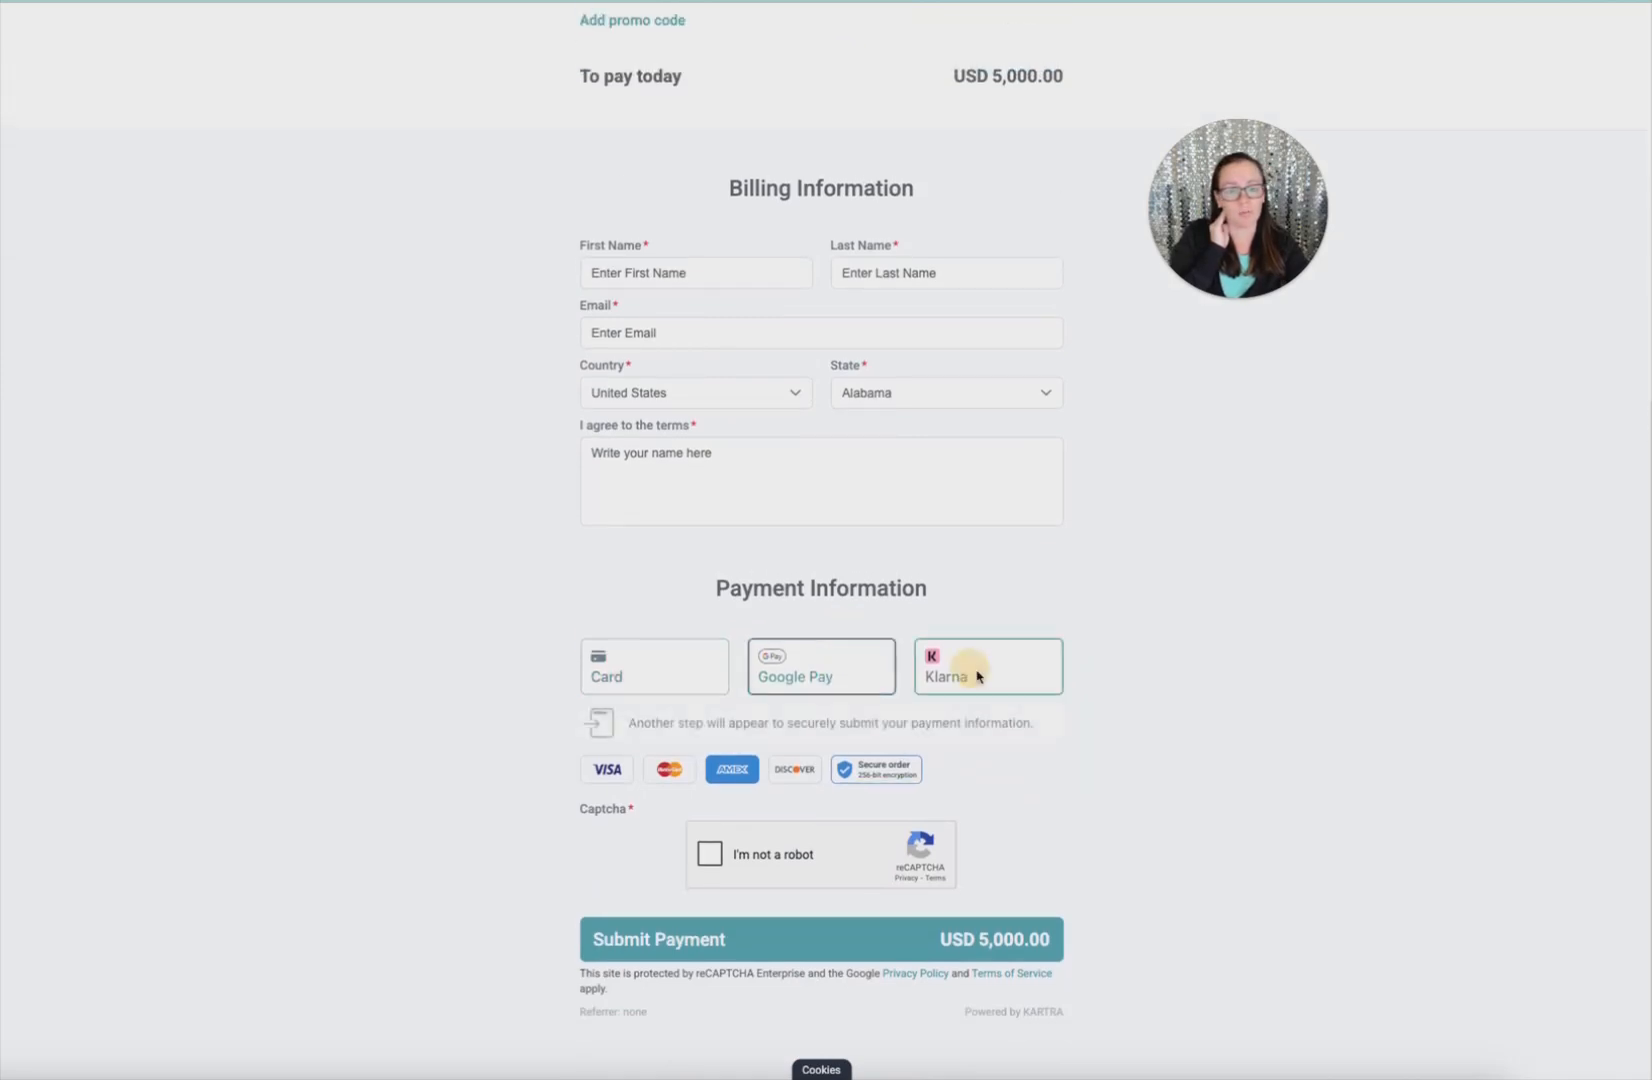
{"action": "left_click", "coordinate": [677, 681]}
{"action": "scroll", "coordinate": [756, 890], "scroll_direction": "down", "scroll_amount": 1}
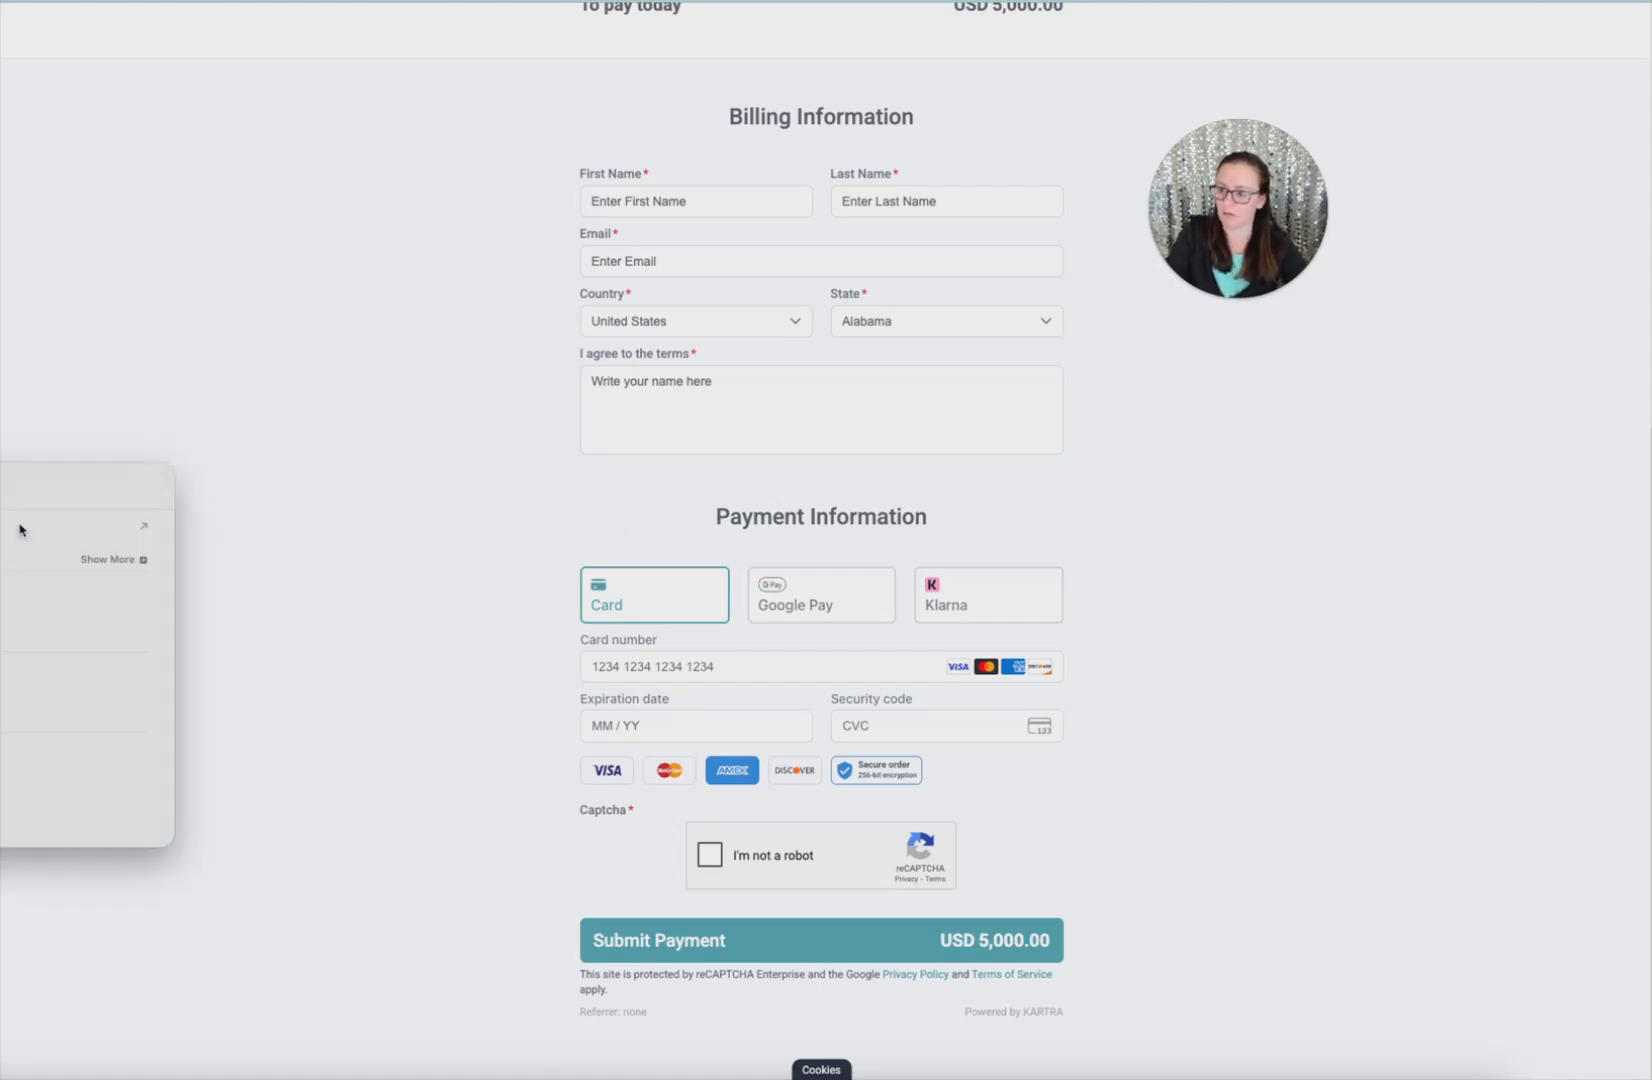
Open the checkout link in Safari to see the Apple Pay option, then return to Kartra
{"action": "type", "text": "s"}
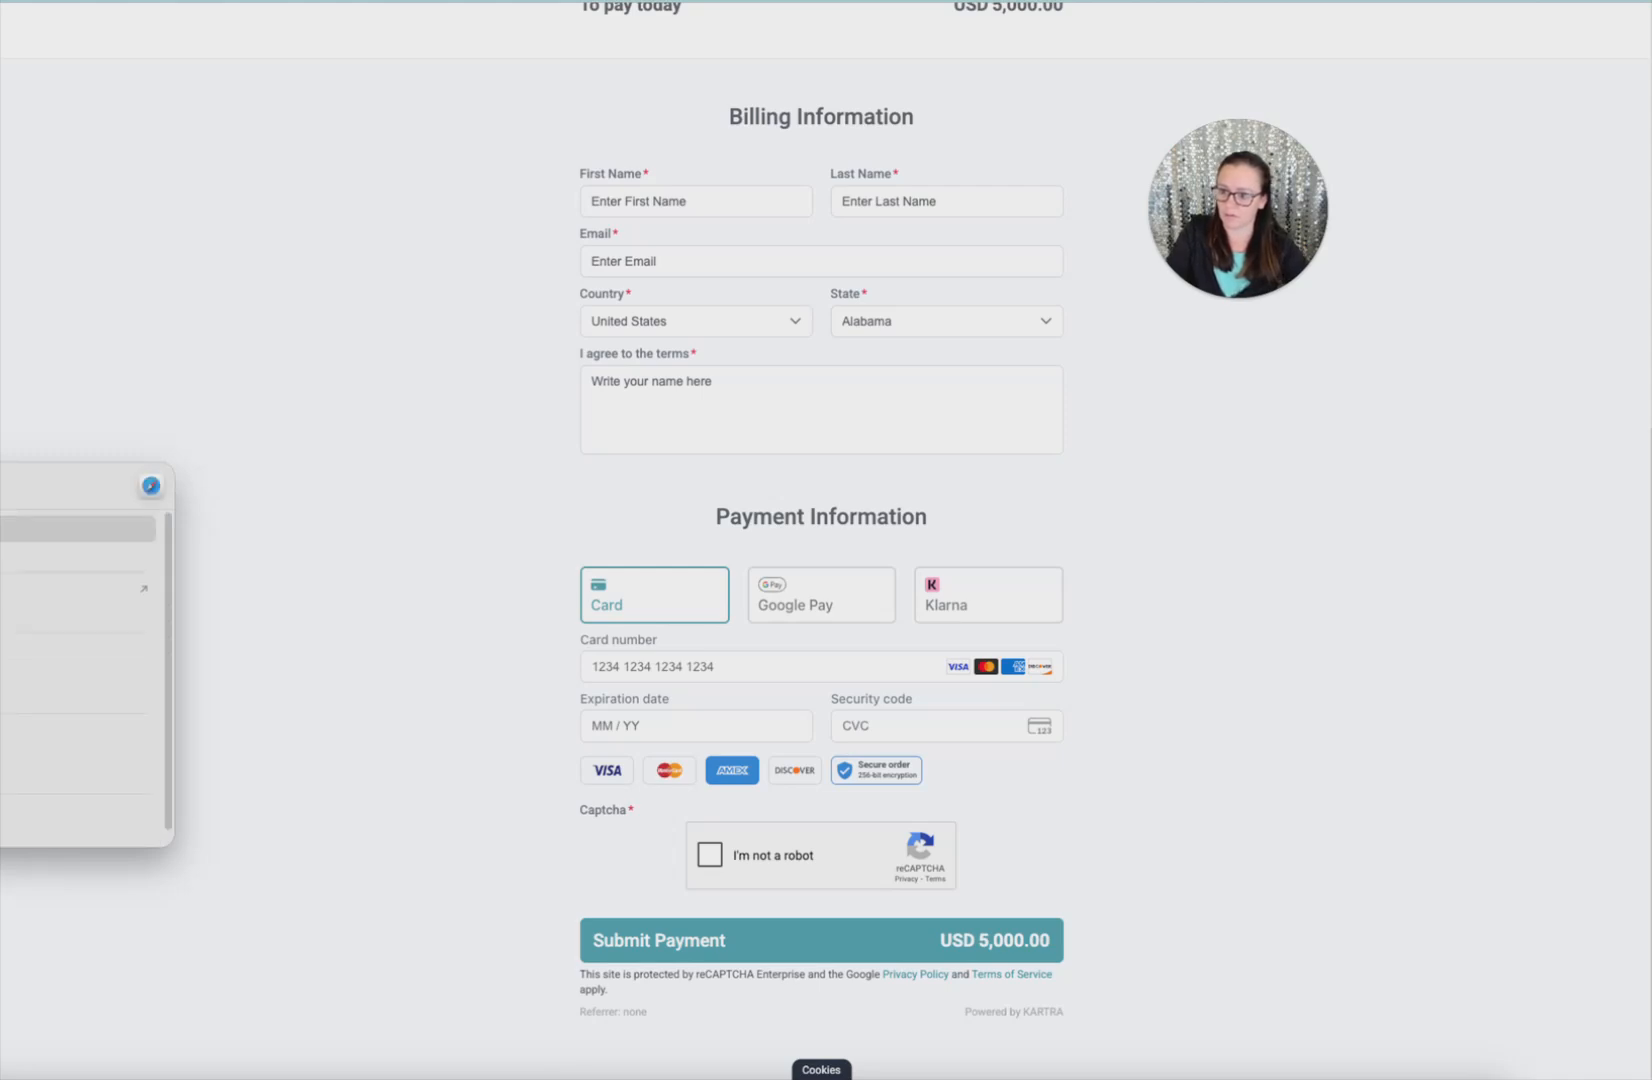
{"action": "key", "text": "Return"}
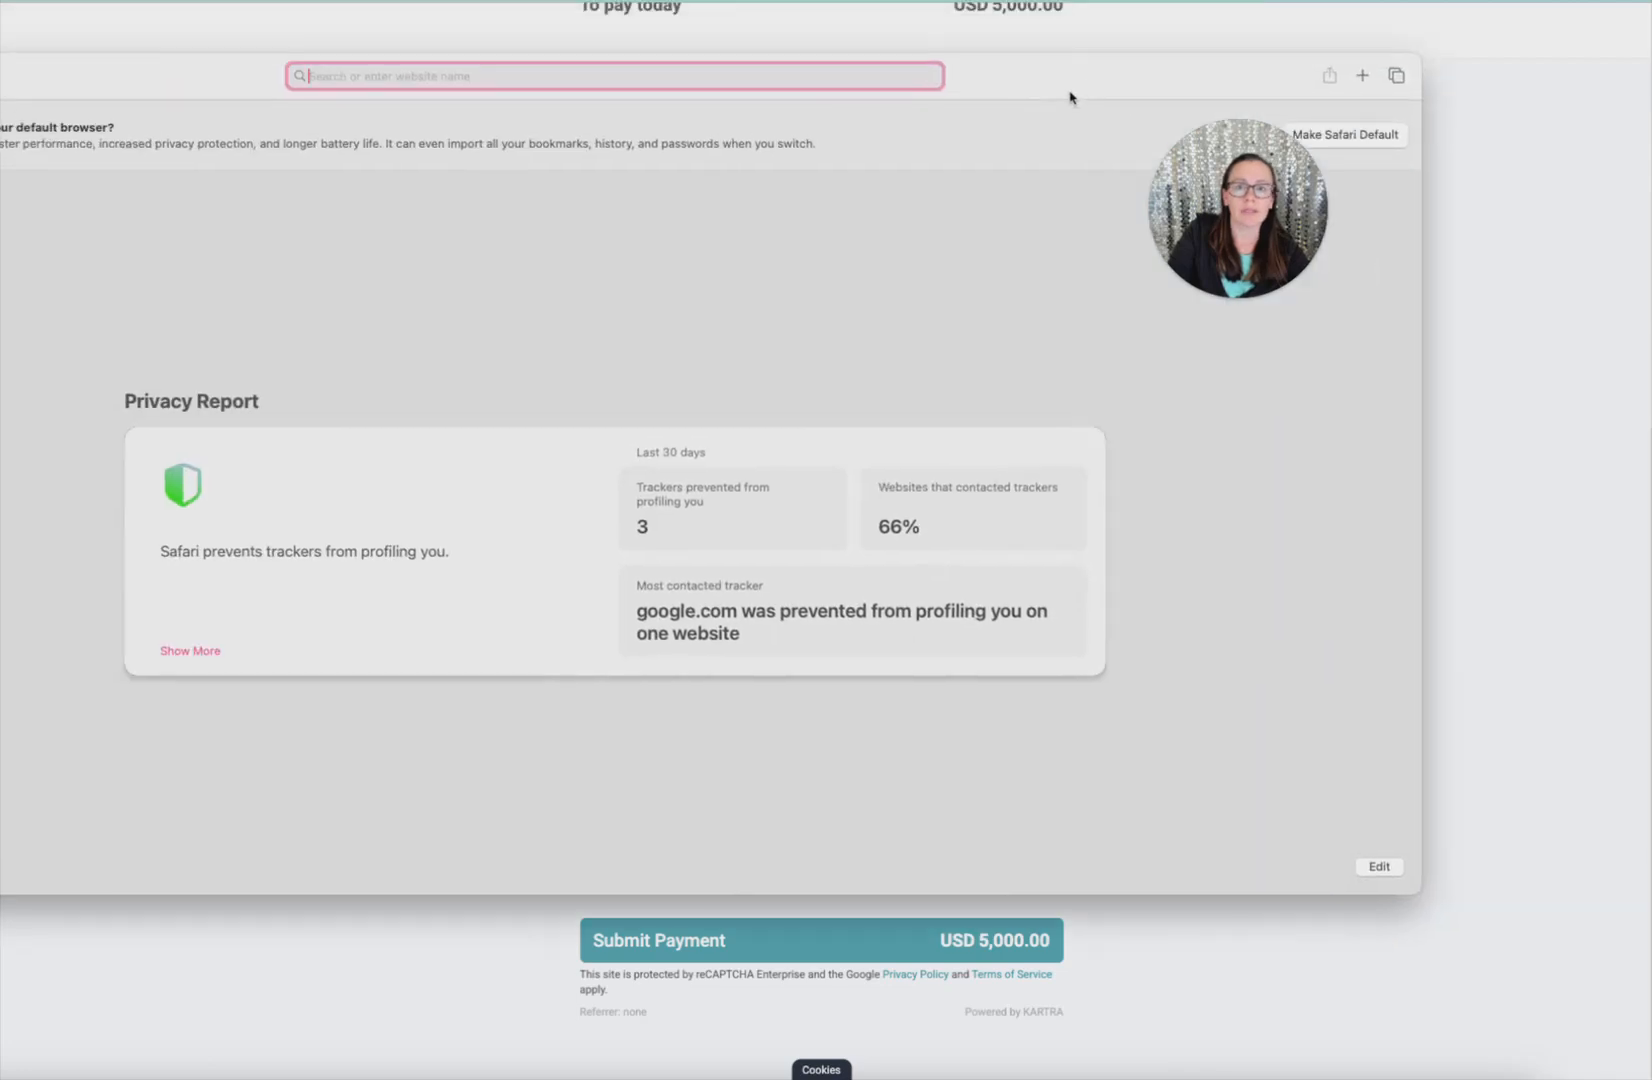
{"action": "key", "text": "super+v"}
{"action": "key", "text": "Return"}
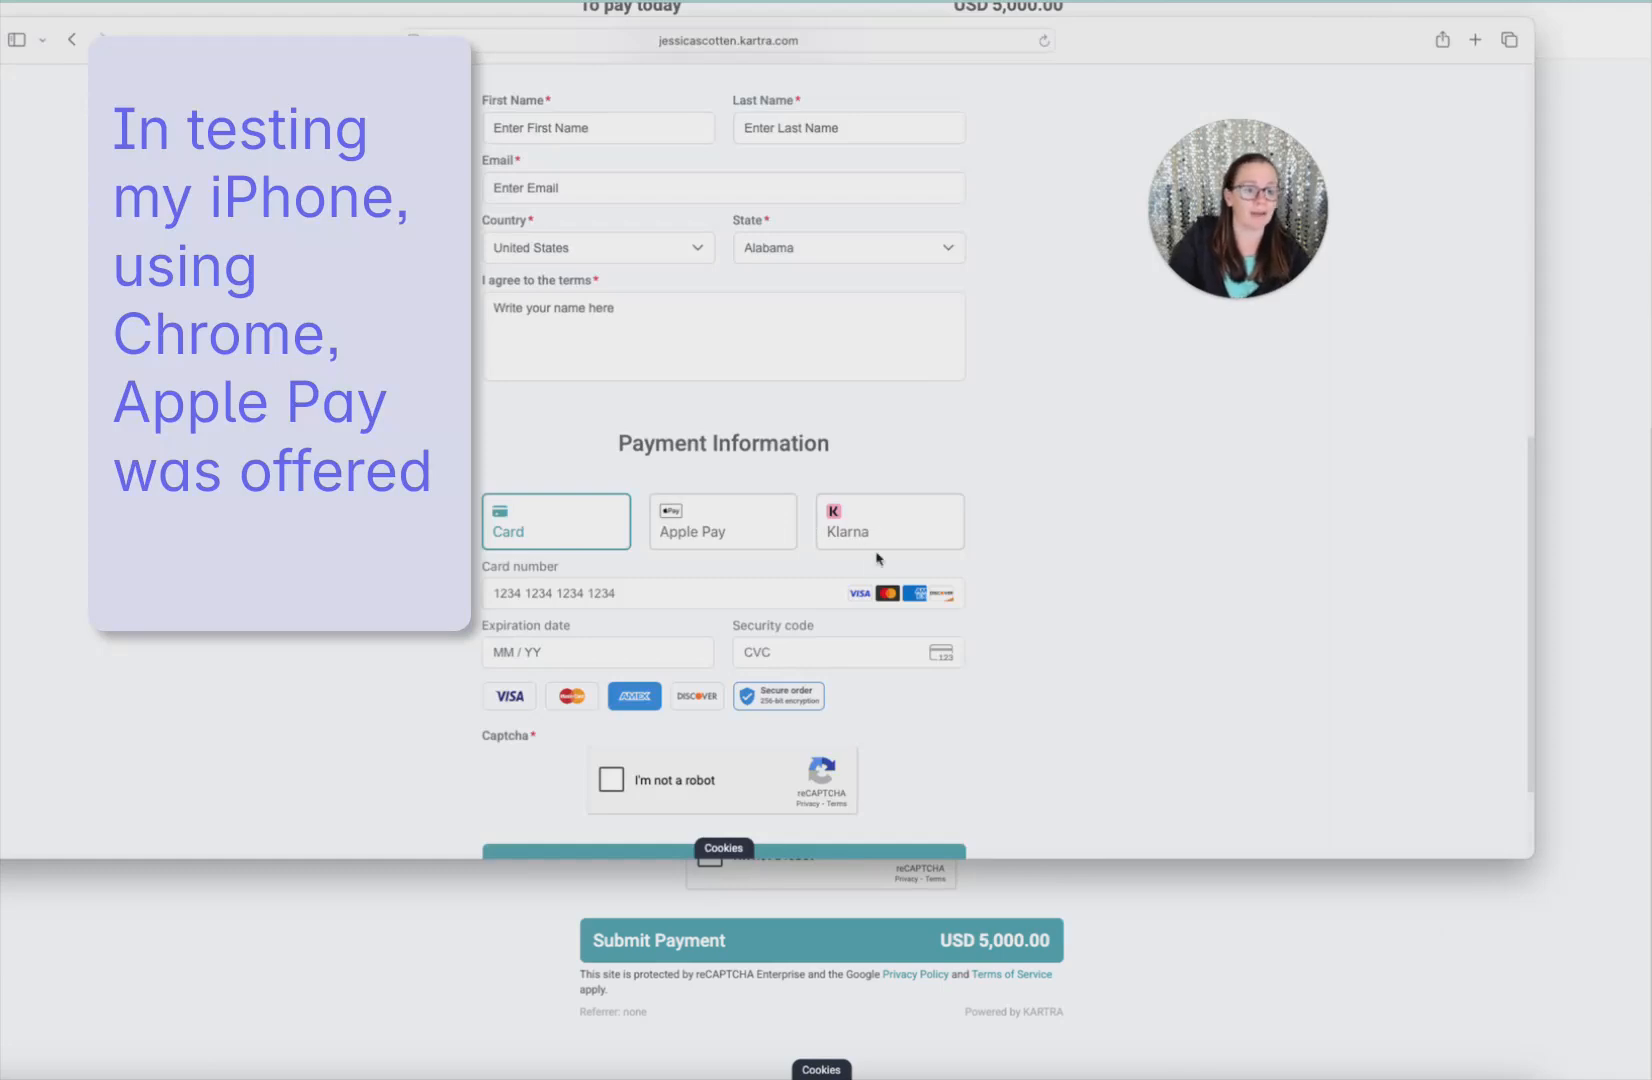
{"action": "key", "text": "super+Tab"}
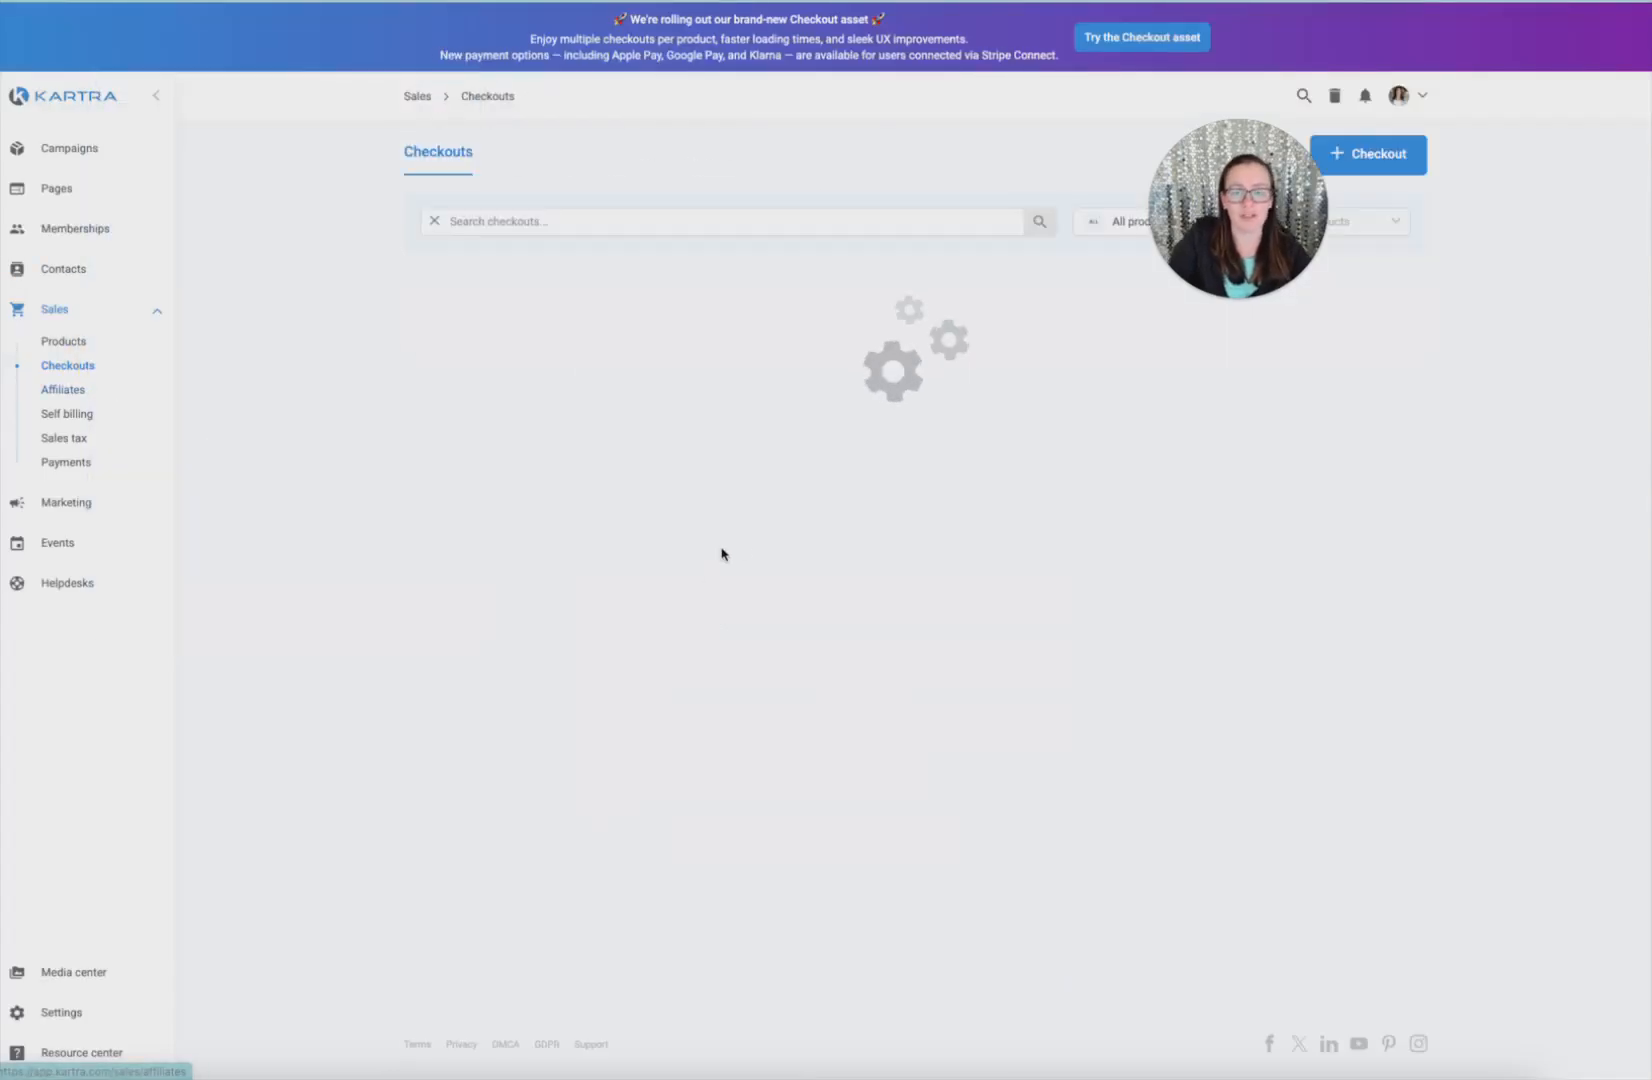
Create the pop-up checkout 'Test - Pop up' for the Elevated Kartability funnel and product at Price 1
{"action": "left_click", "coordinate": [1378, 153]}
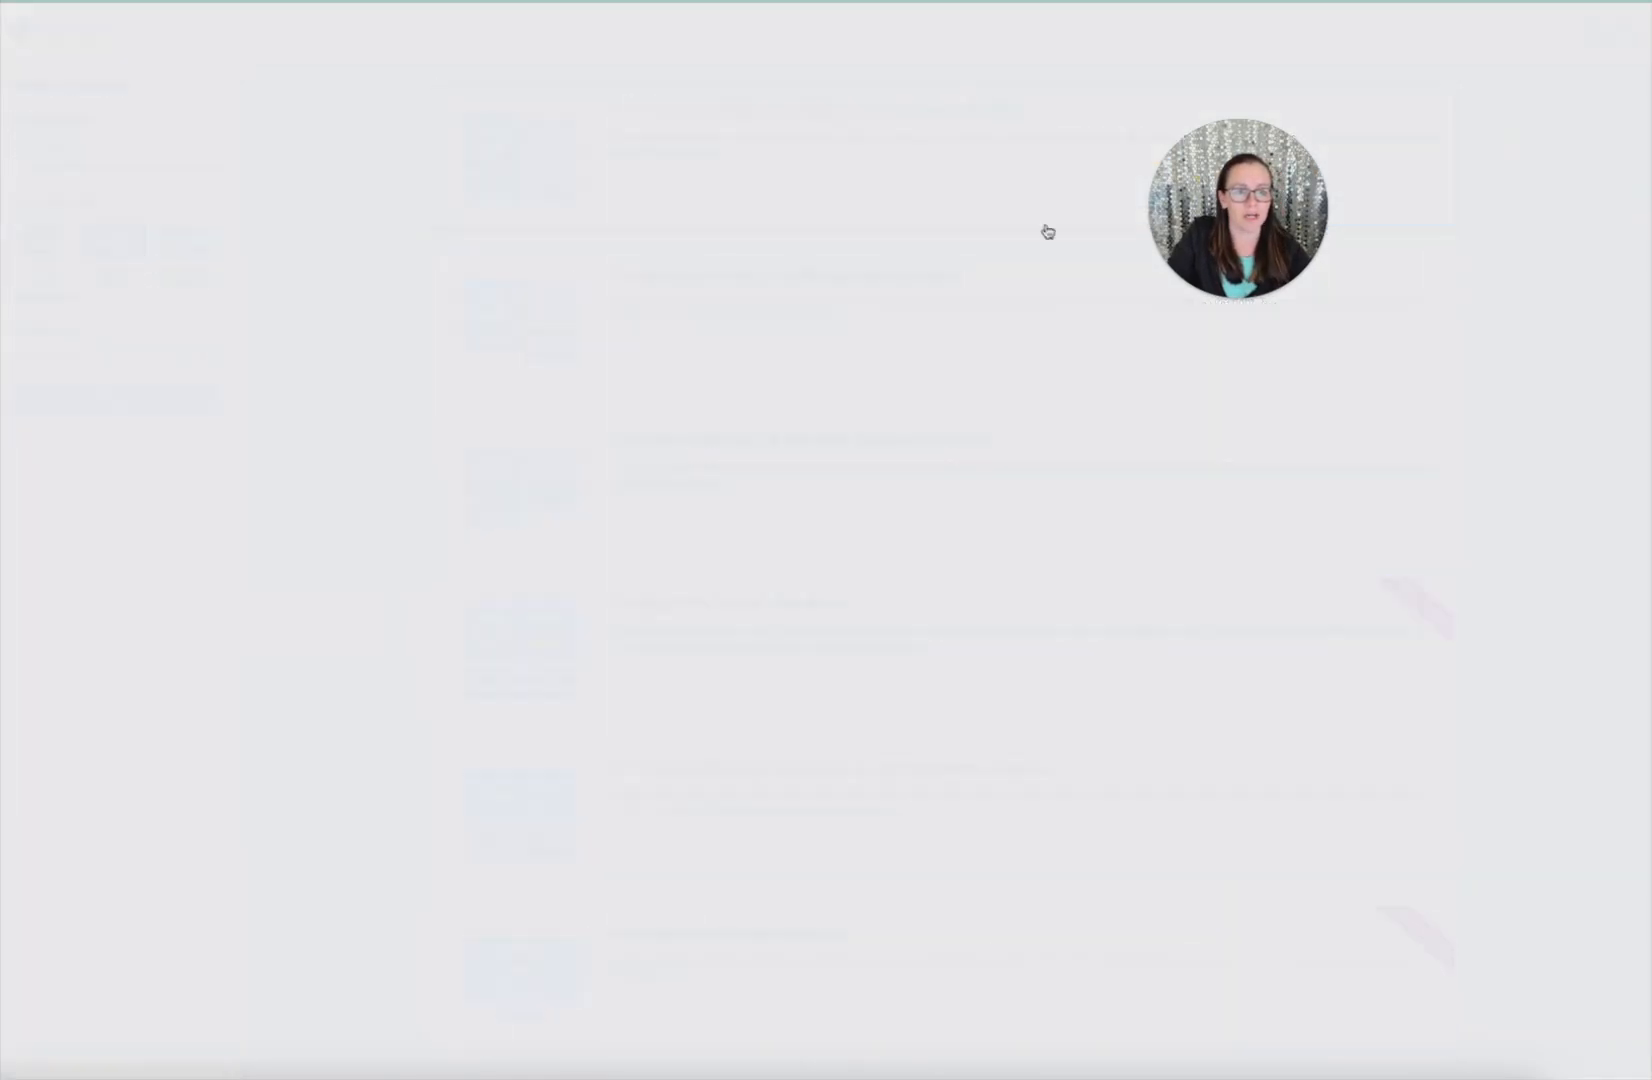
{"action": "type", "text": "Test - Pop up"}
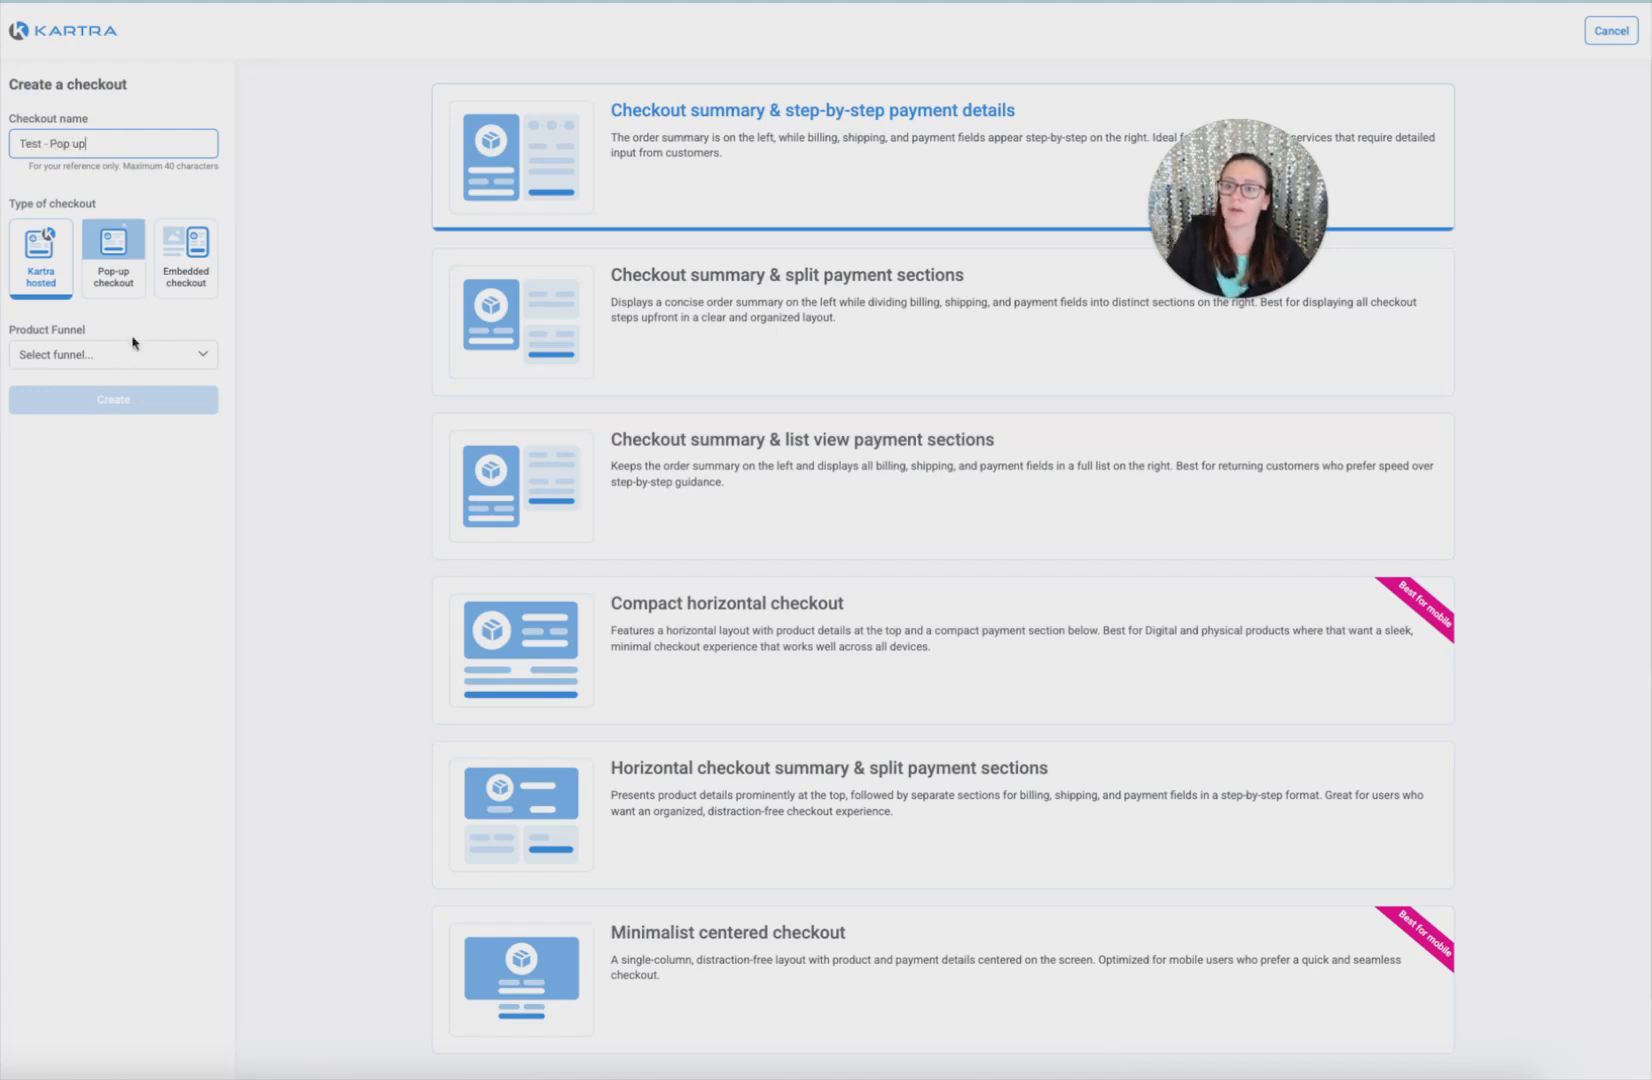
{"action": "left_click", "coordinate": [113, 258]}
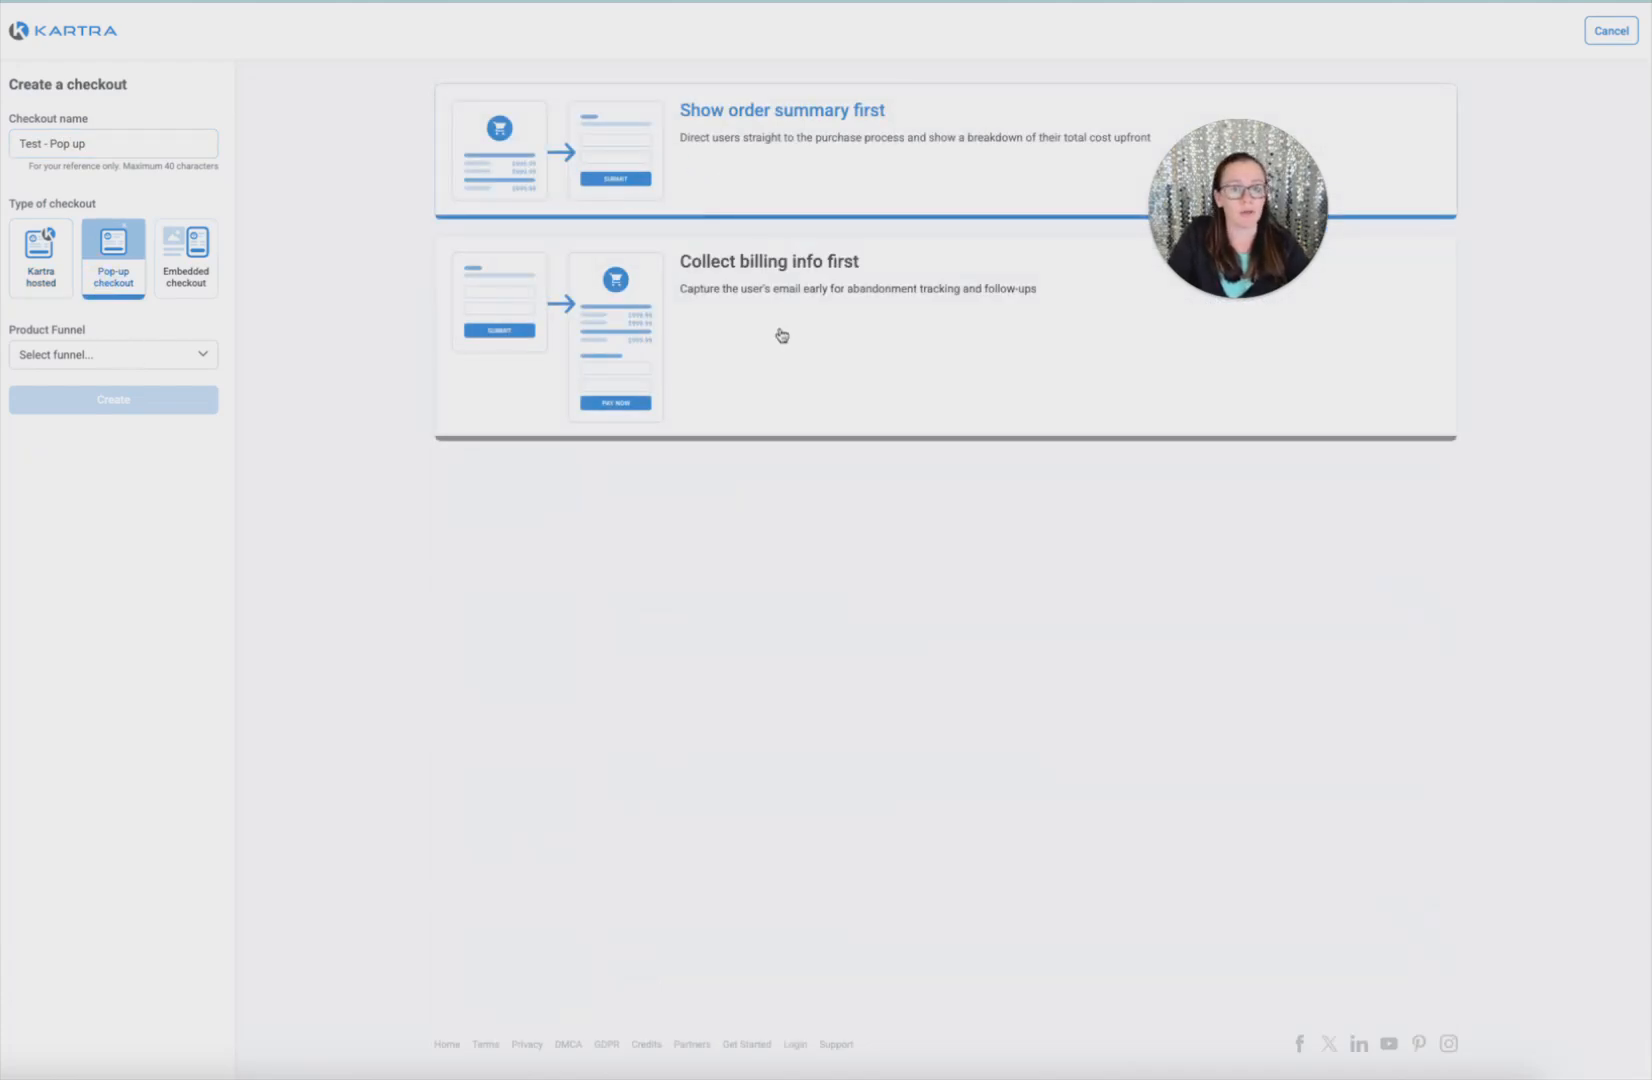
{"action": "left_click", "coordinate": [150, 358]}
{"action": "left_click", "coordinate": [103, 540]}
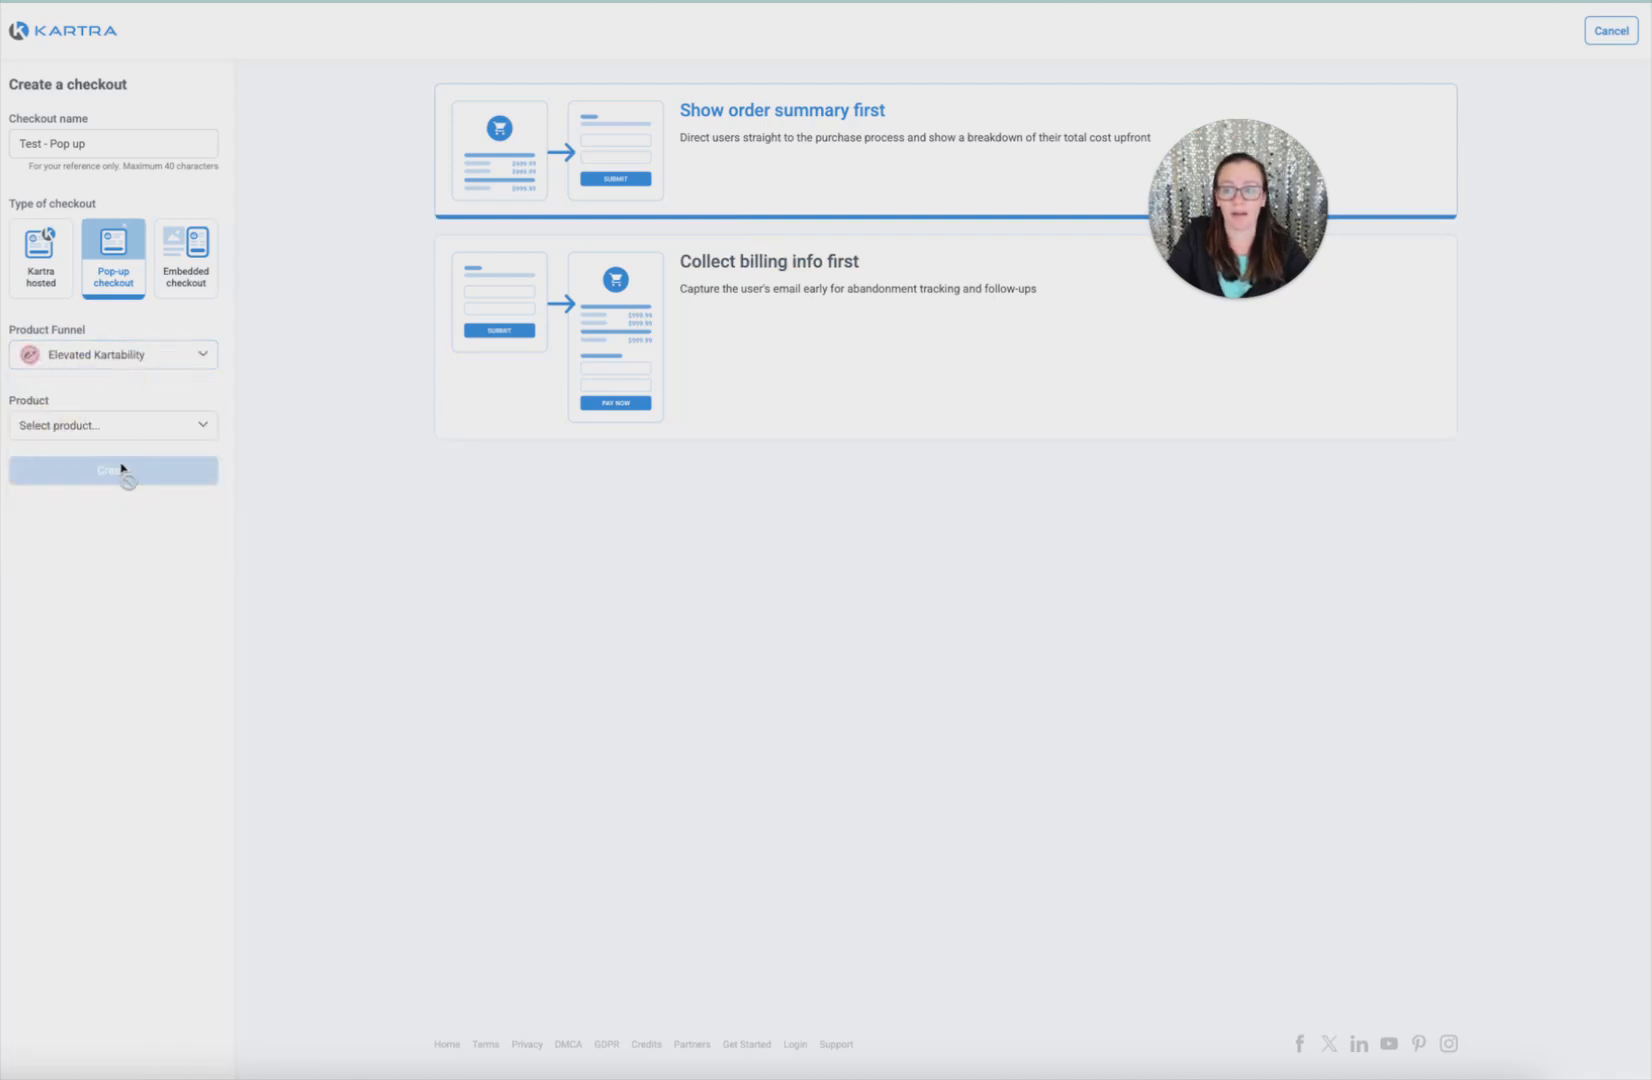
{"action": "left_click", "coordinate": [74, 424]}
{"action": "left_click", "coordinate": [75, 460]}
{"action": "left_click", "coordinate": [63, 493]}
{"action": "left_click", "coordinate": [58, 557]}
{"action": "left_click", "coordinate": [63, 548]}
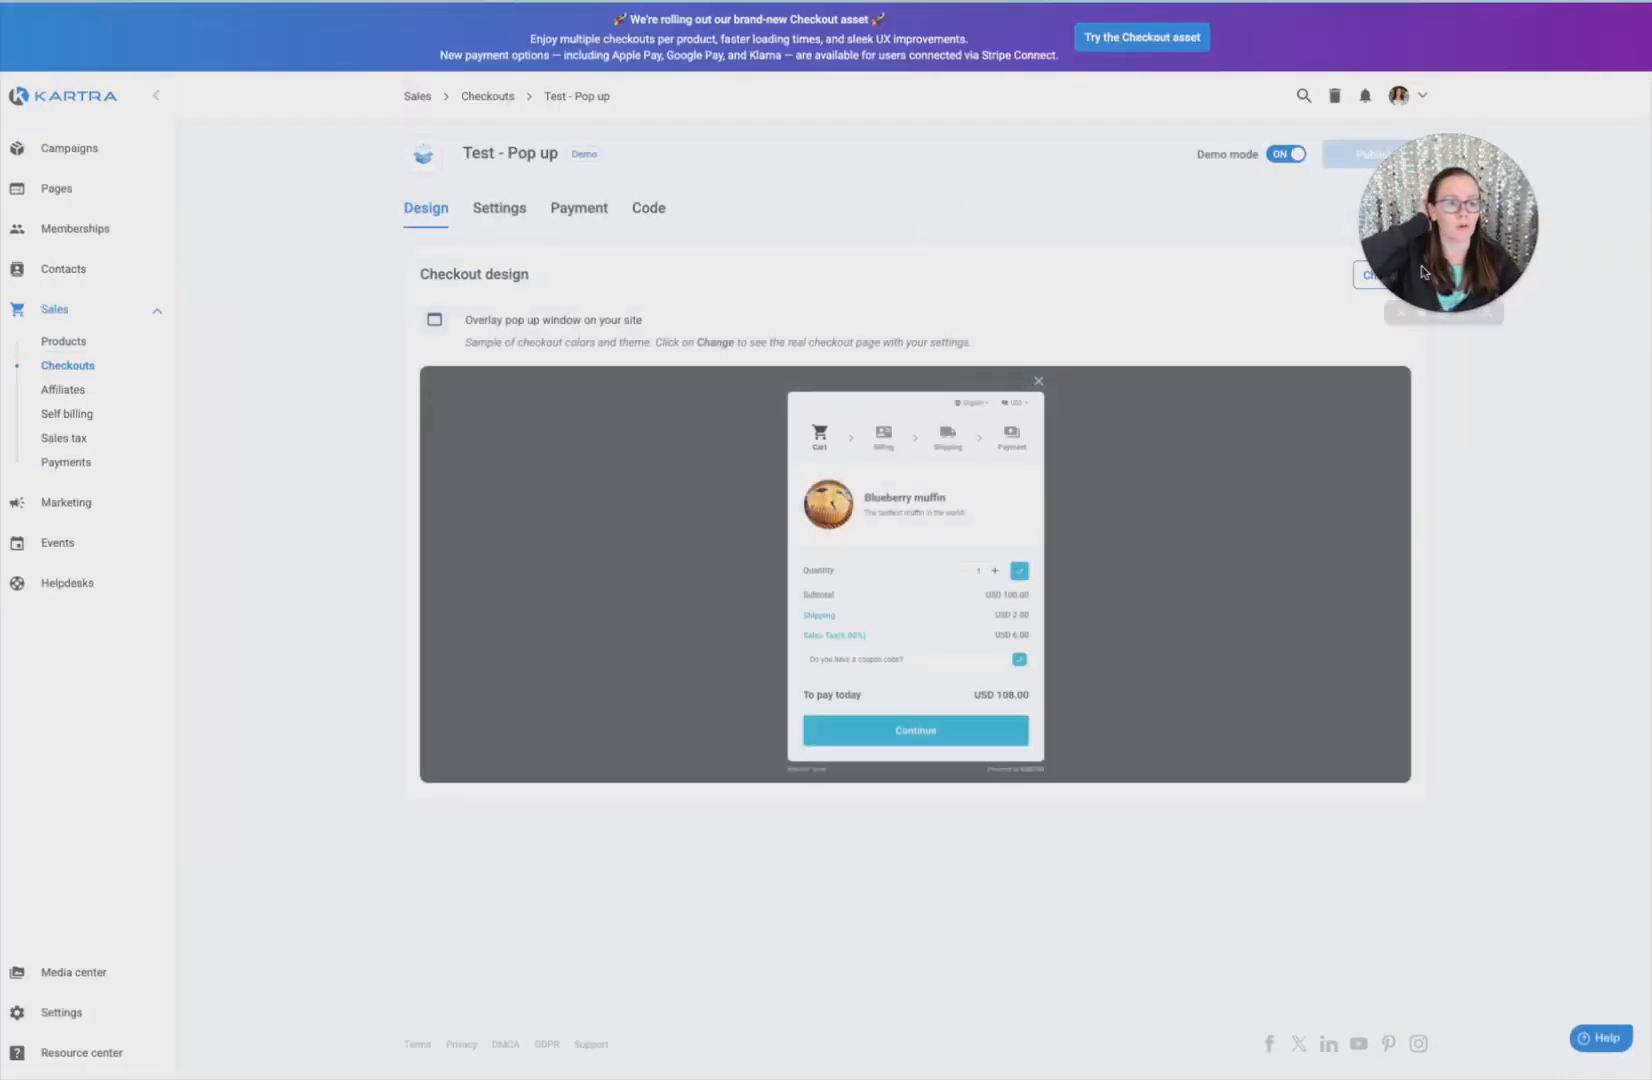
Set the checkout design to collect billing info first, with the teal colour
{"action": "left_click", "coordinate": [1366, 283]}
{"action": "left_click", "coordinate": [1076, 470]}
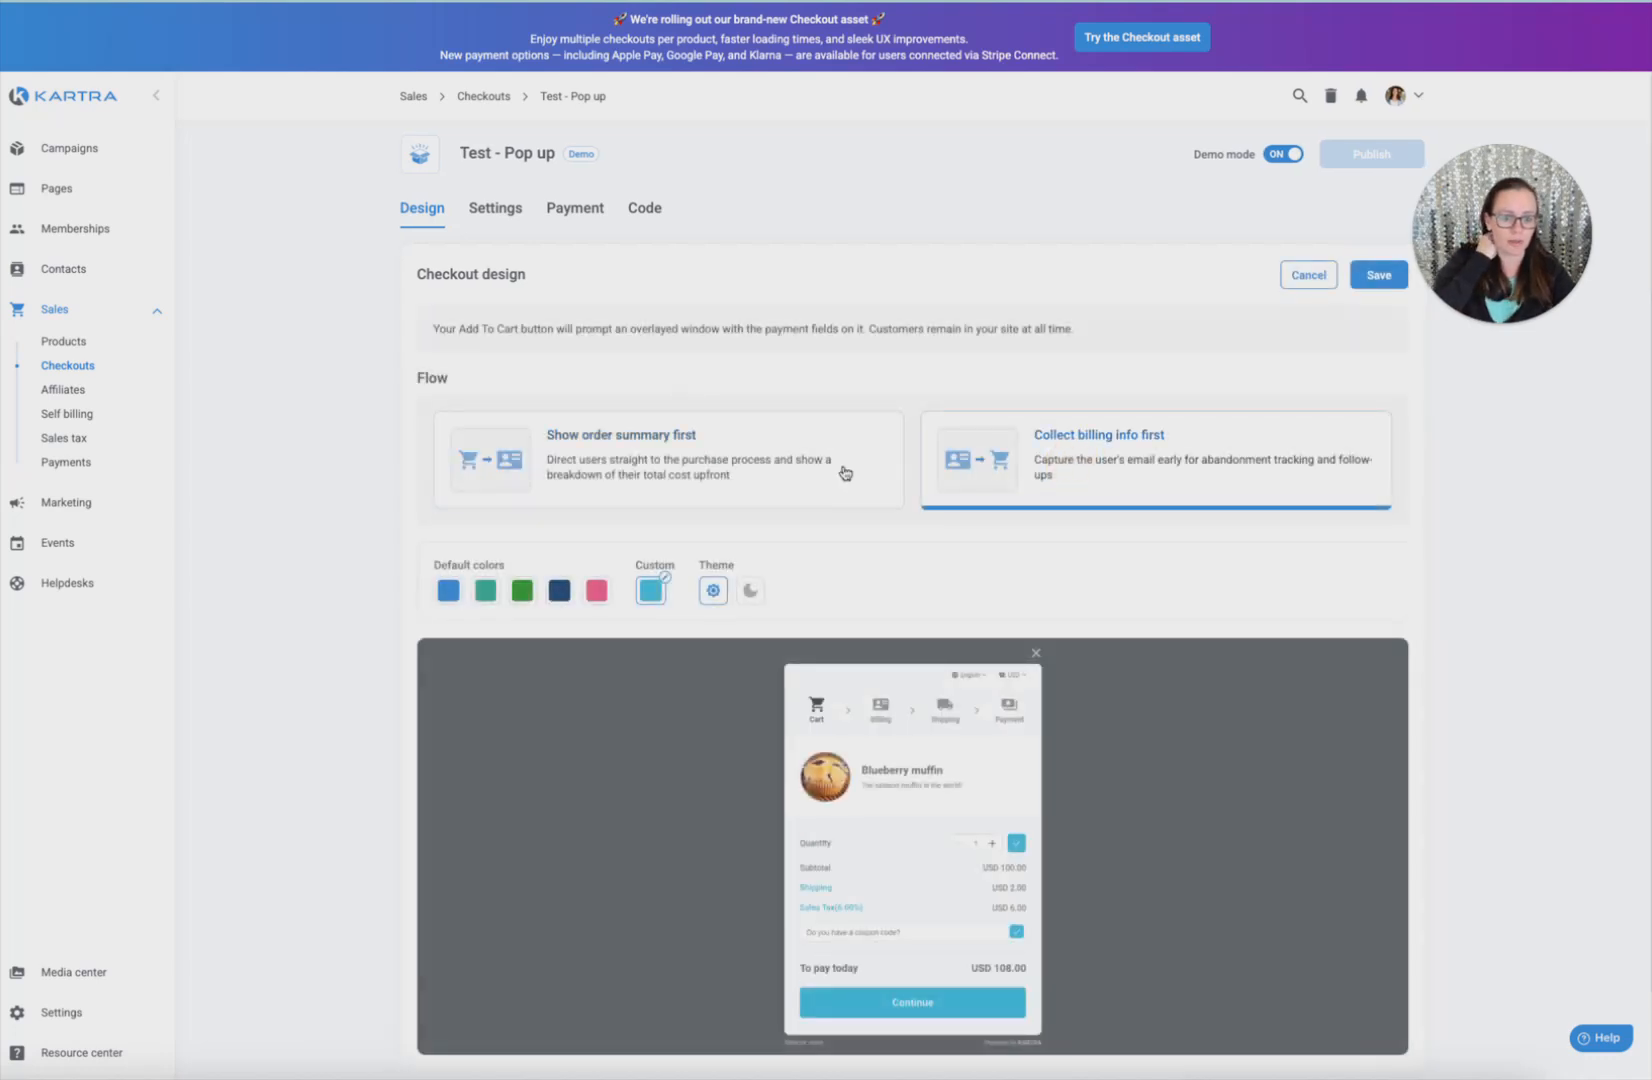
{"action": "left_click", "coordinate": [749, 469]}
{"action": "left_click", "coordinate": [949, 492]}
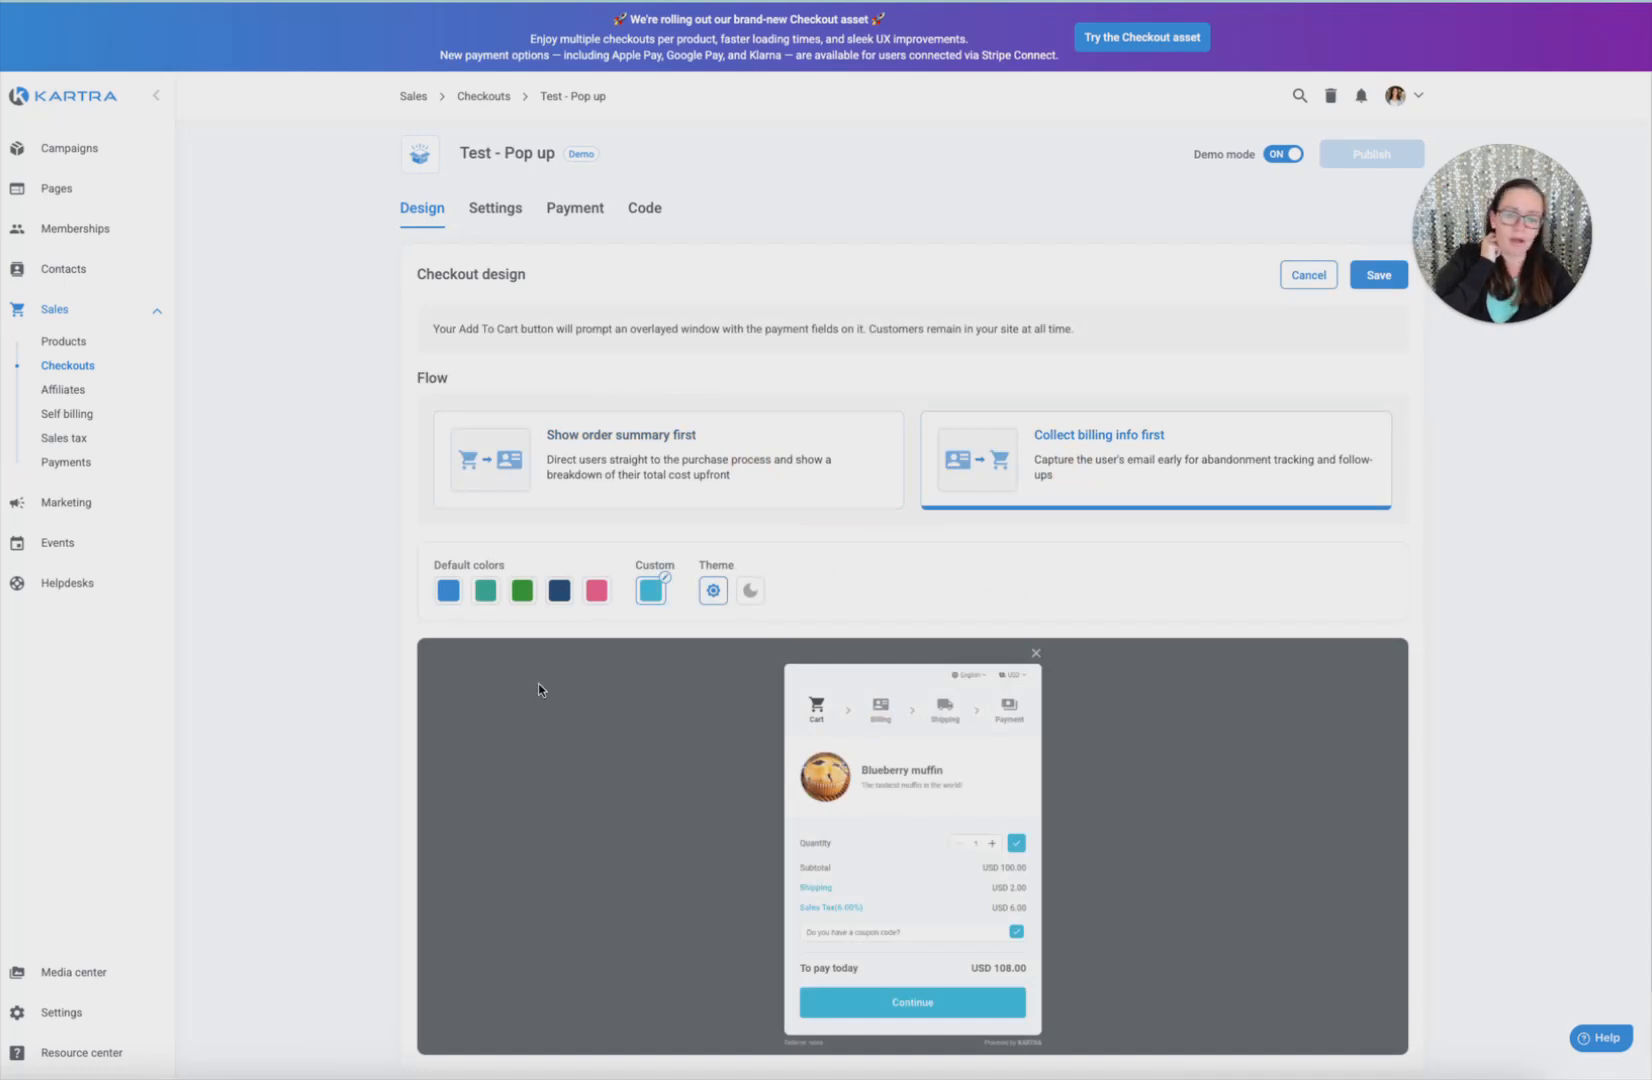
{"action": "left_click", "coordinate": [661, 590]}
{"action": "left_click", "coordinate": [782, 686]}
Review the general settings, including bank statement description and linked product, and save them
{"action": "left_click", "coordinate": [482, 208]}
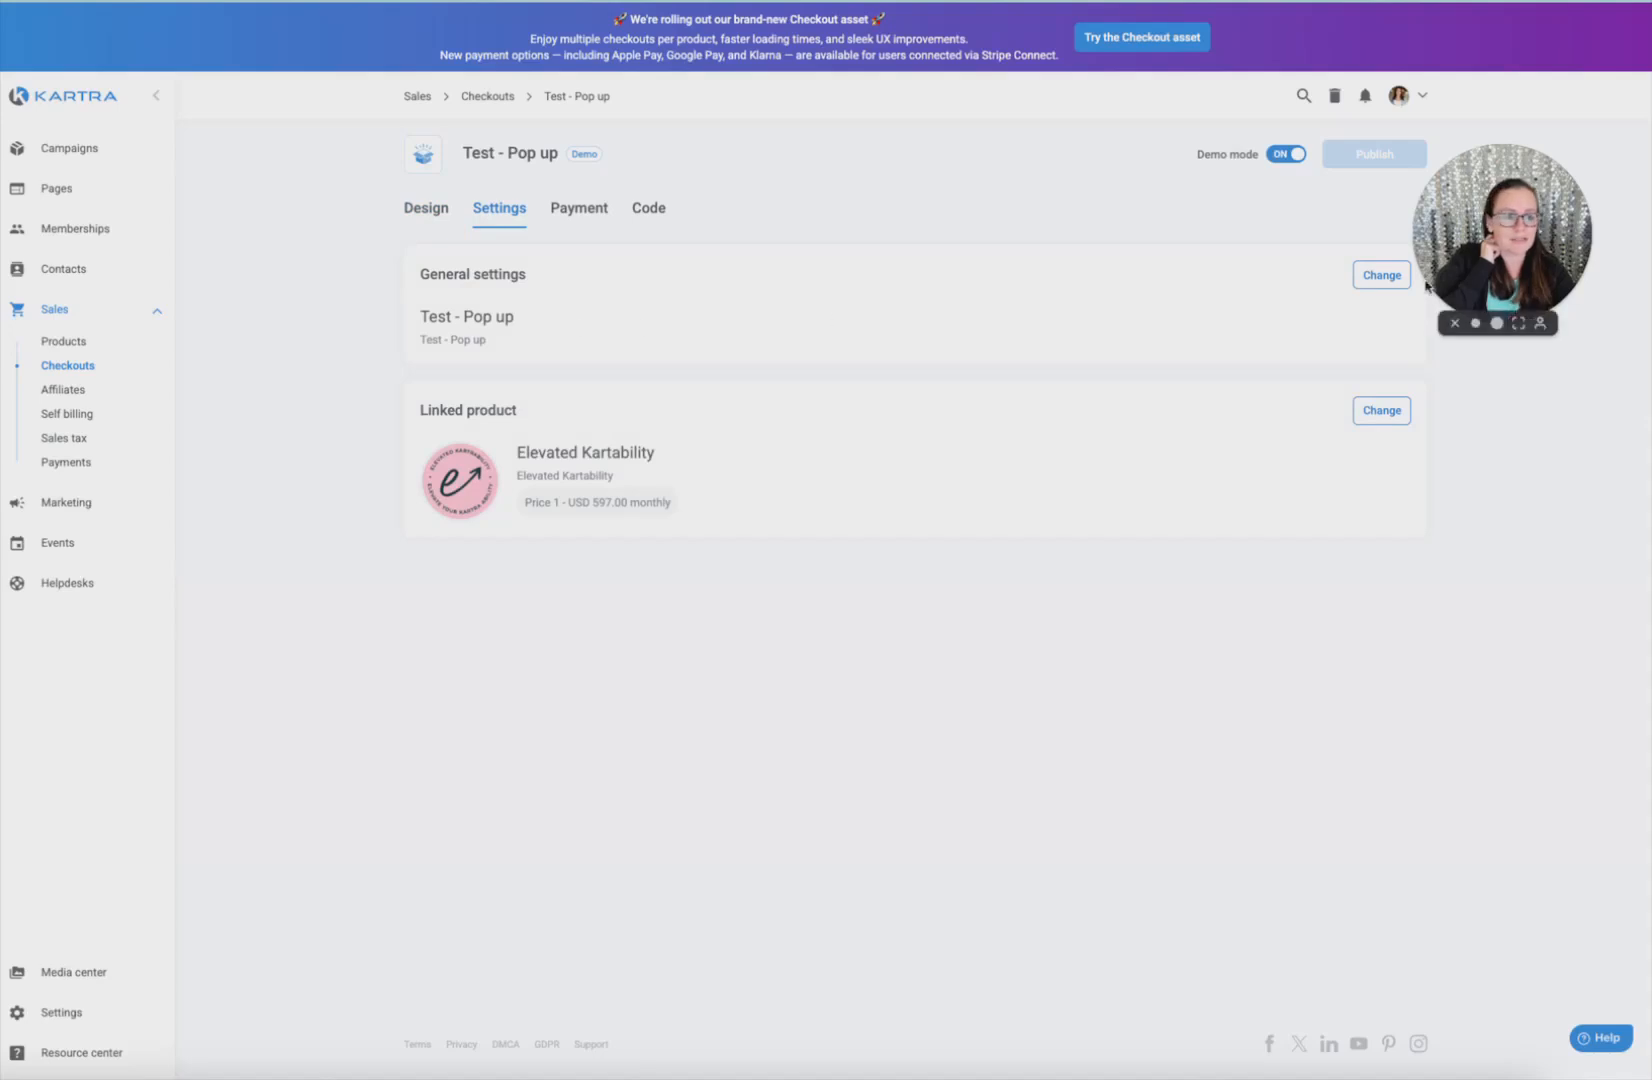
{"action": "left_click", "coordinate": [1362, 275]}
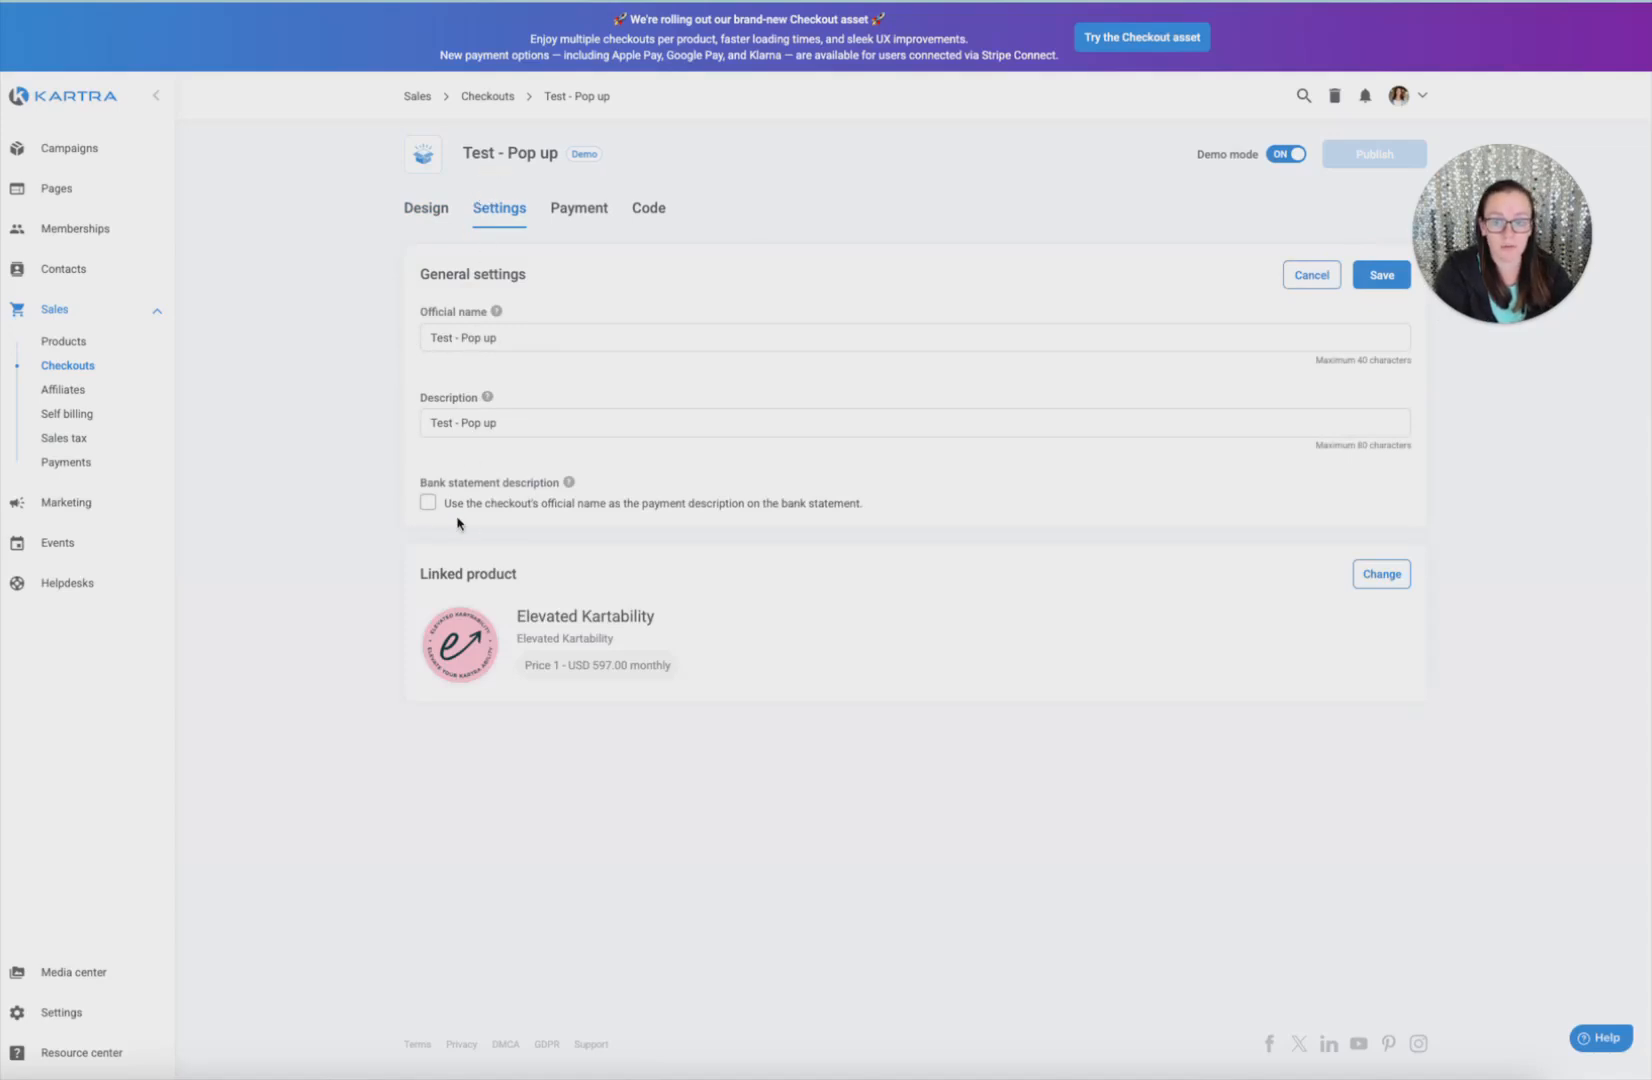
{"action": "mouse_move", "coordinate": [404, 490]}
{"action": "left_mouse_down"}
{"action": "mouse_move", "coordinate": [690, 490]}
{"action": "mouse_move", "coordinate": [867, 512]}
{"action": "mouse_move", "coordinate": [530, 515]}
{"action": "mouse_move", "coordinate": [358, 483]}
{"action": "mouse_move", "coordinate": [398, 492]}
{"action": "left_mouse_up"}
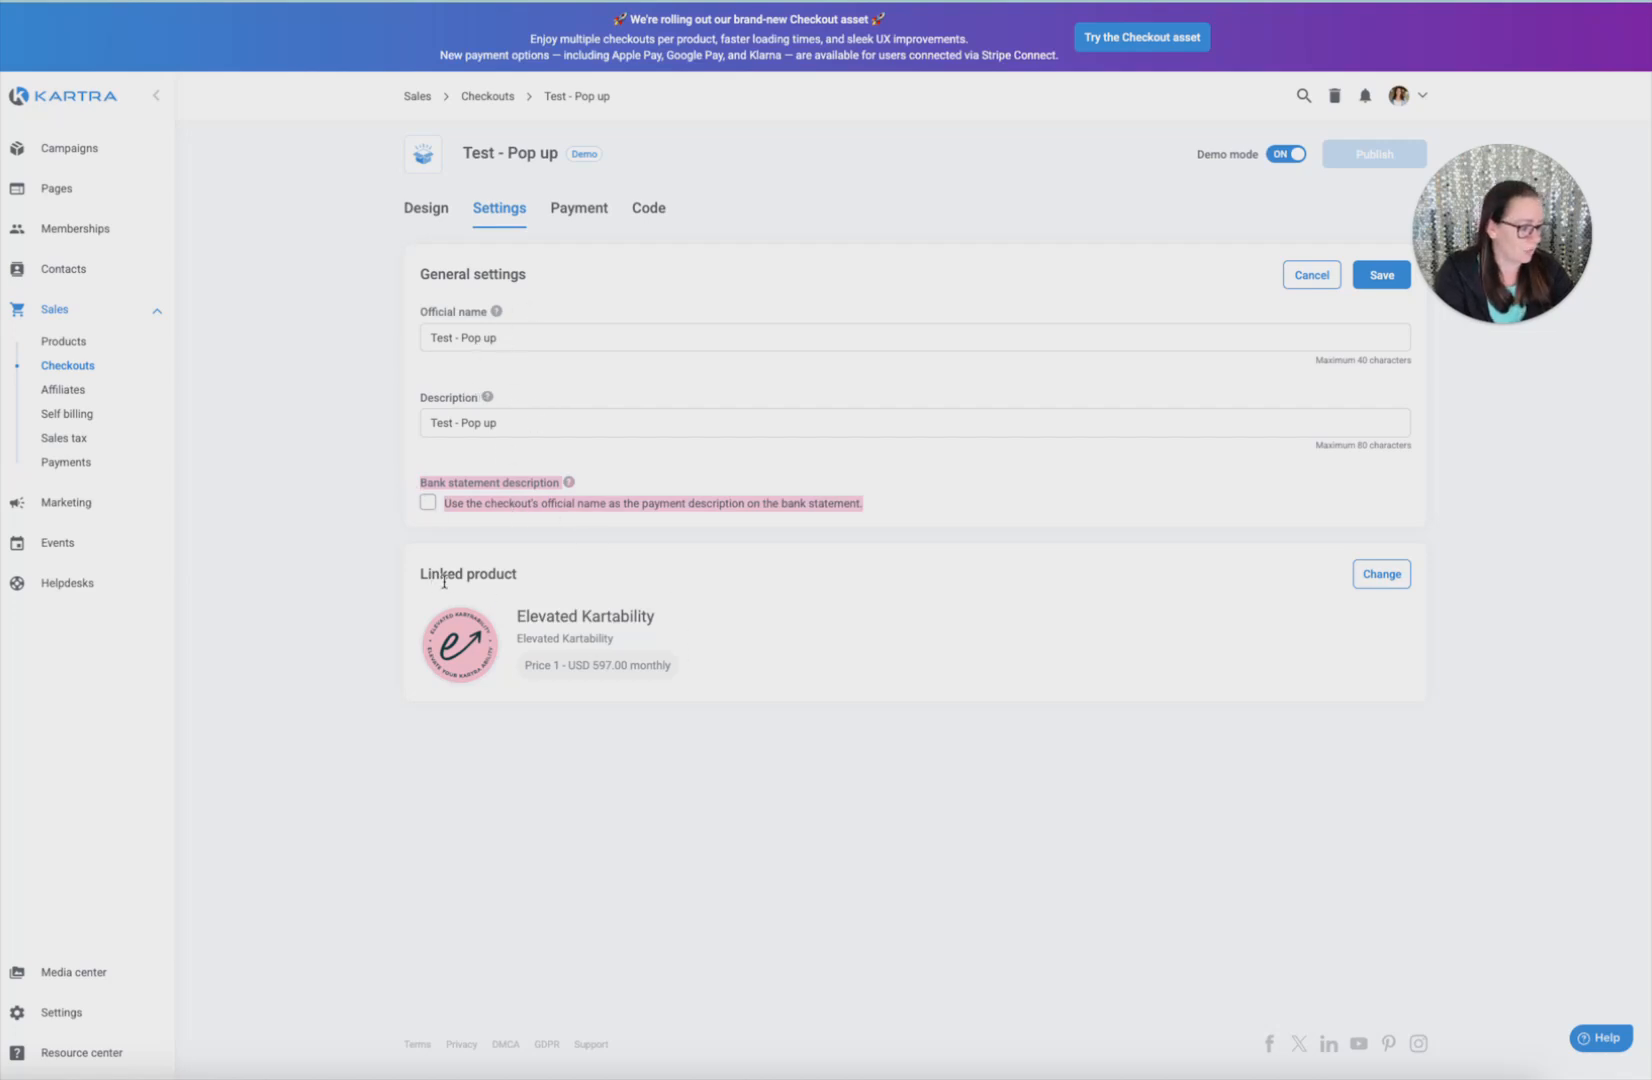
{"action": "left_click_drag", "start_coordinate": [427, 588], "coordinate": [700, 656]}
{"action": "left_click", "coordinate": [719, 675]}
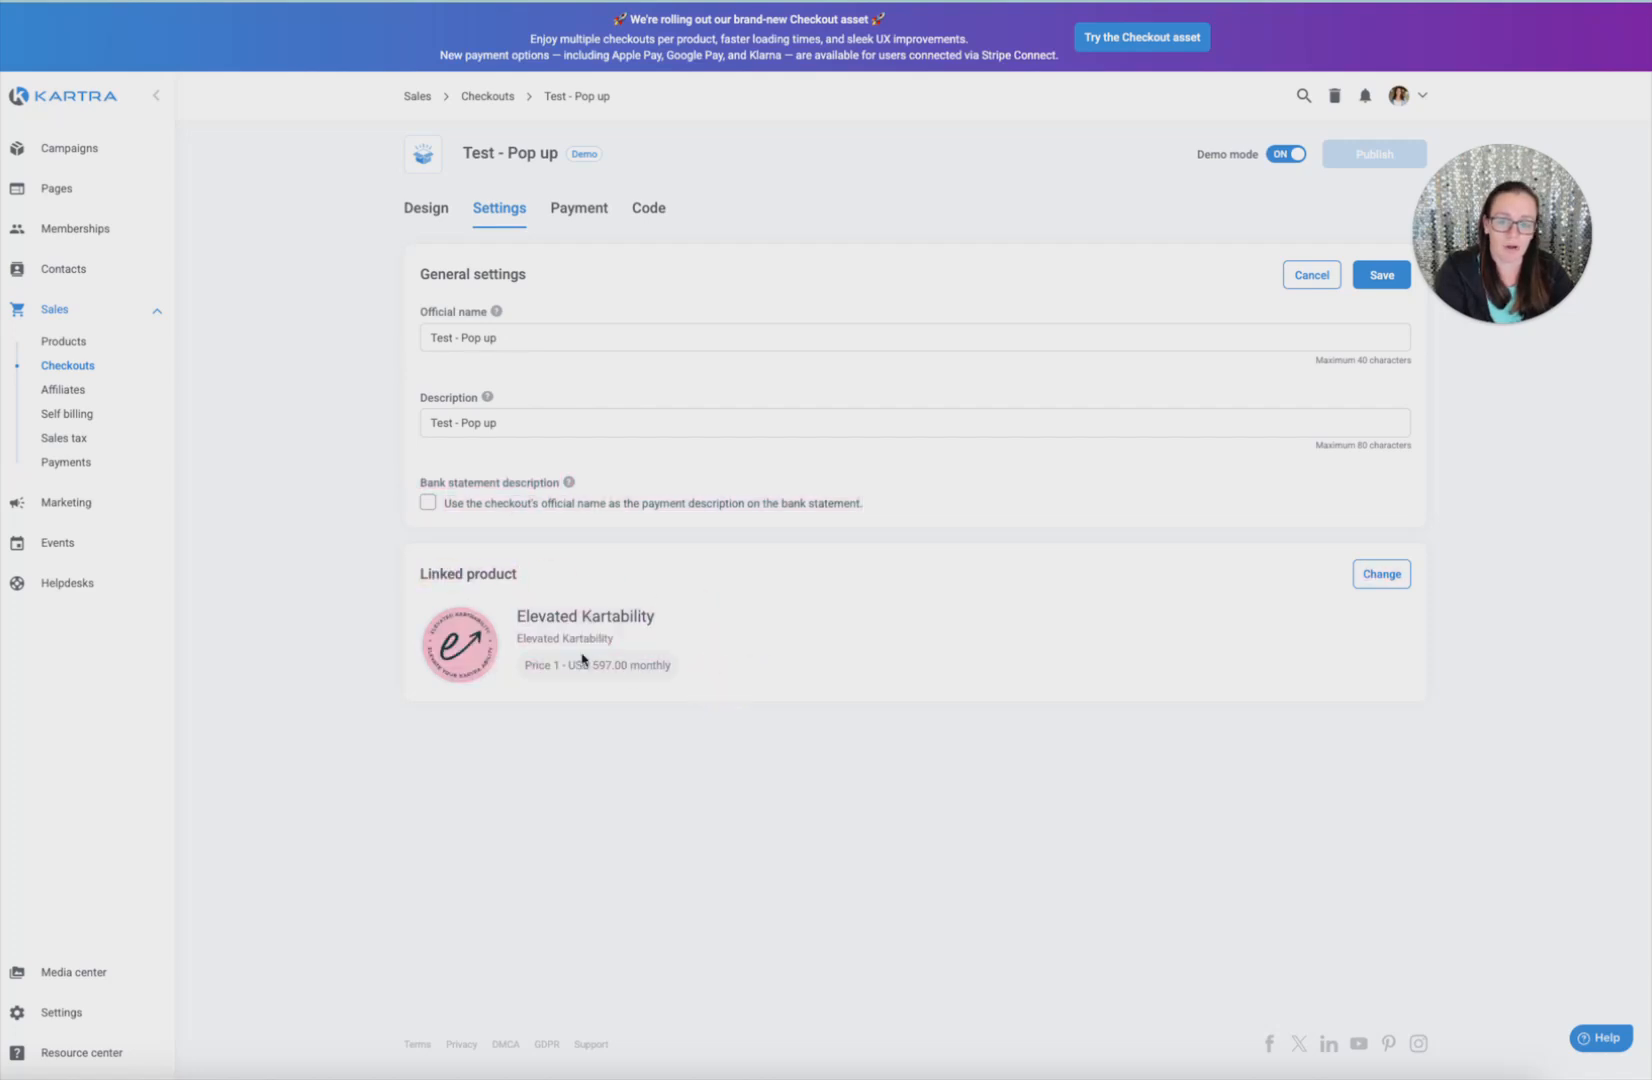
{"action": "left_click", "coordinate": [1384, 275]}
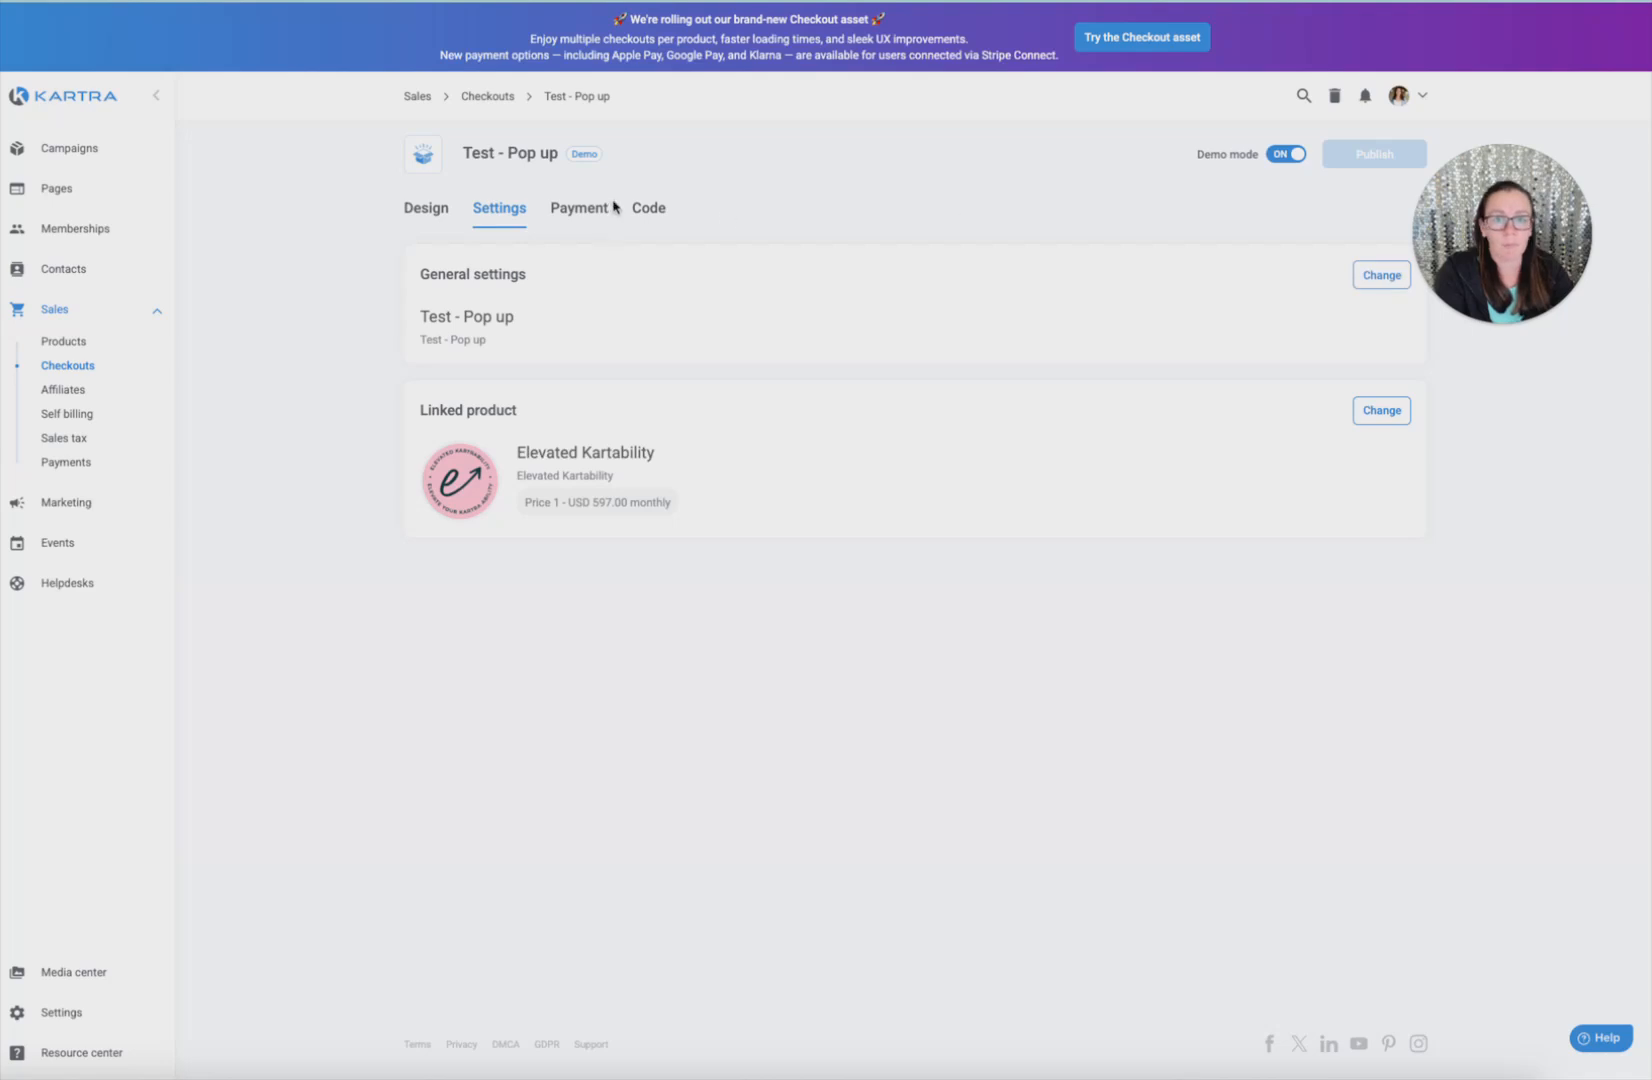
{"action": "left_click", "coordinate": [576, 209]}
Set Test - Pop up to take credit card payments through the Stripe account and save
{"action": "left_click", "coordinate": [1377, 277]}
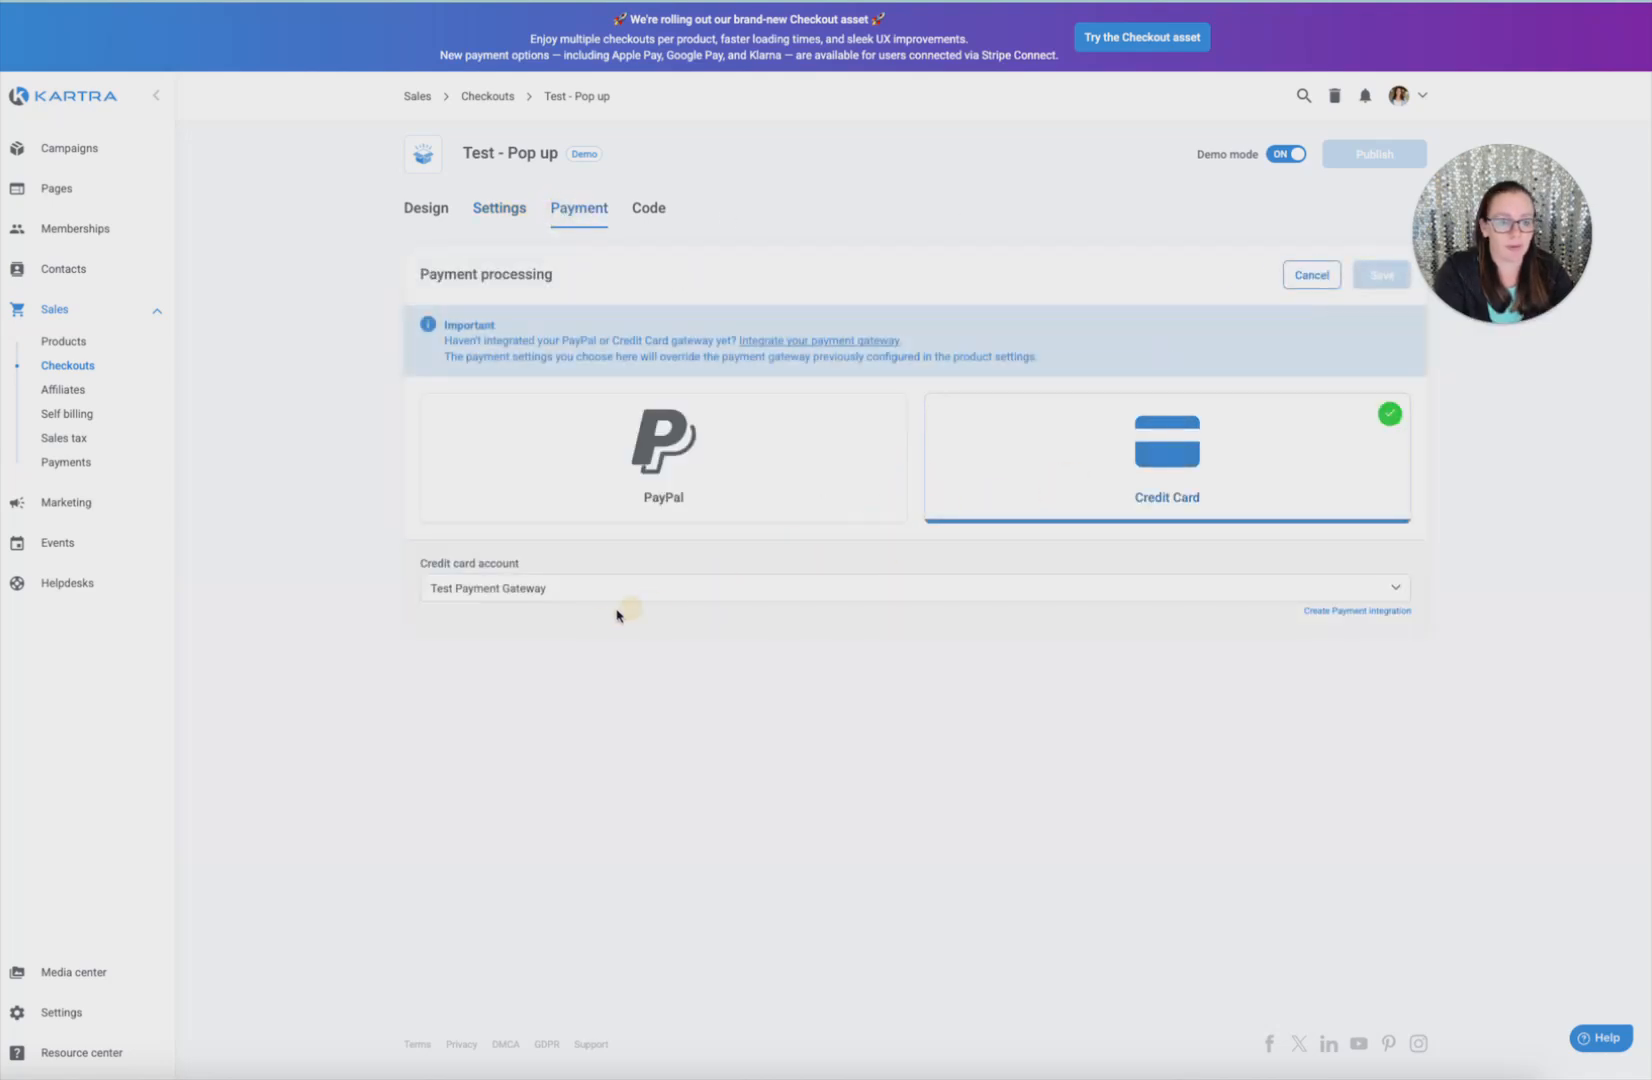
{"action": "left_click", "coordinate": [640, 590]}
{"action": "left_click", "coordinate": [862, 637]}
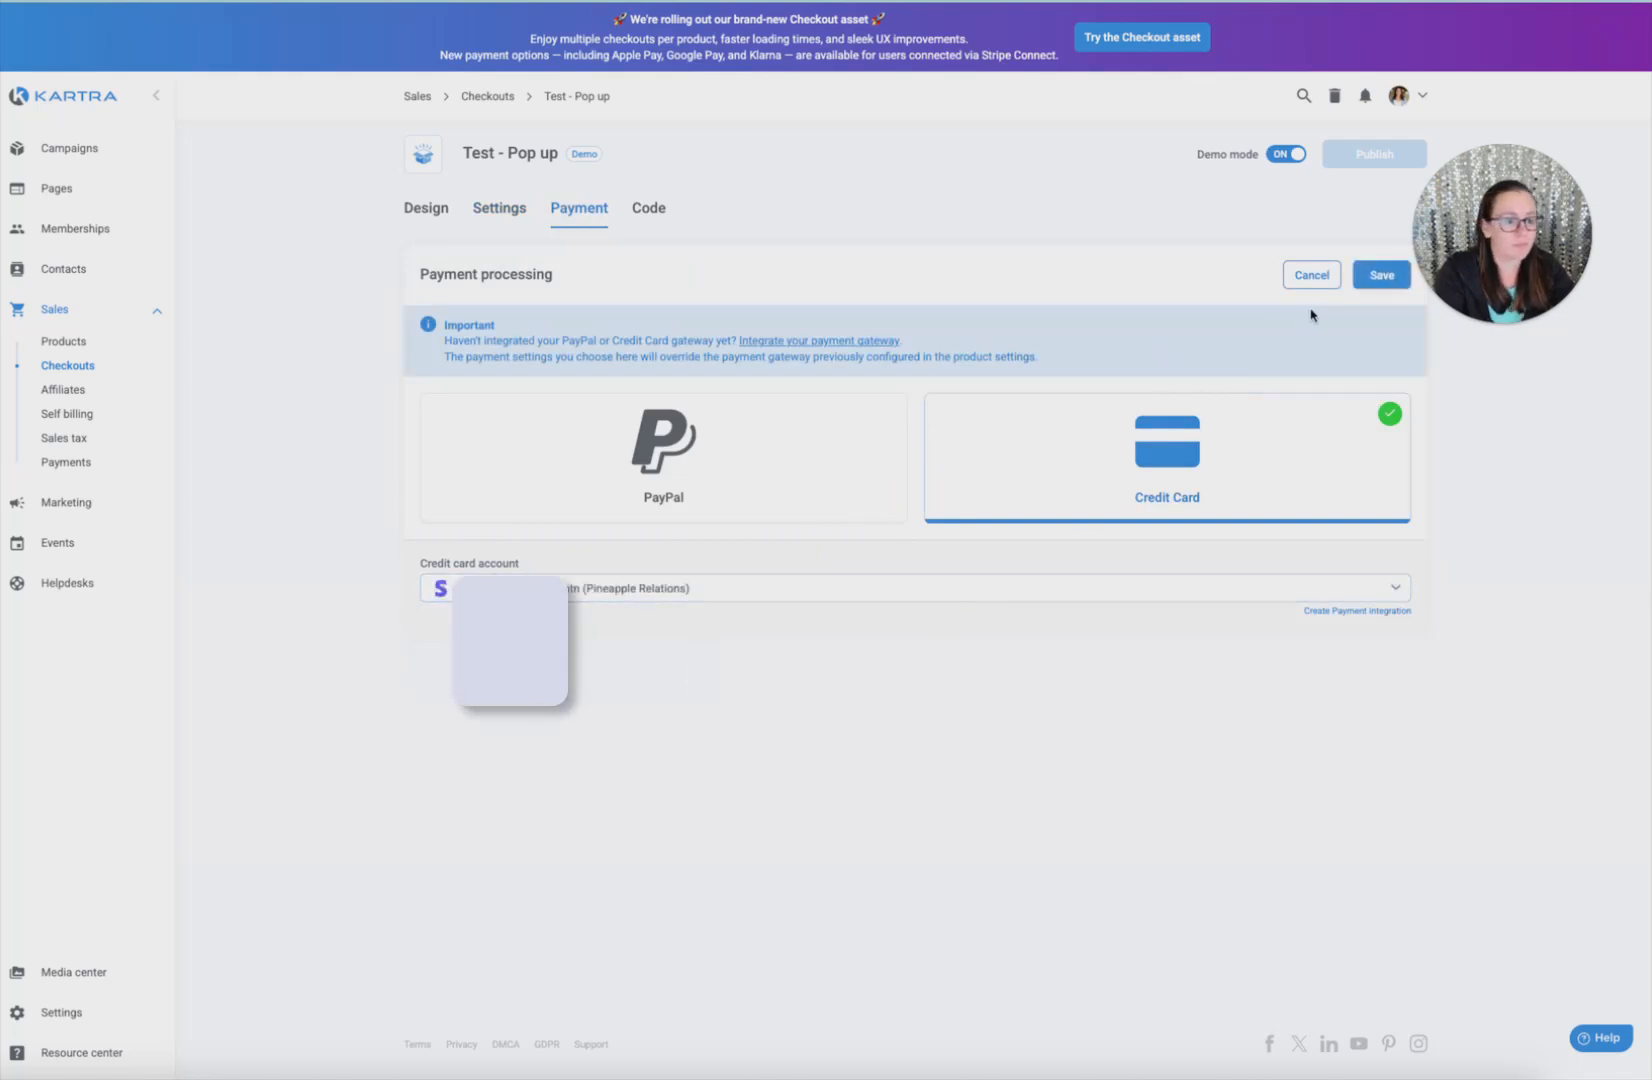
{"action": "left_click", "coordinate": [1380, 275]}
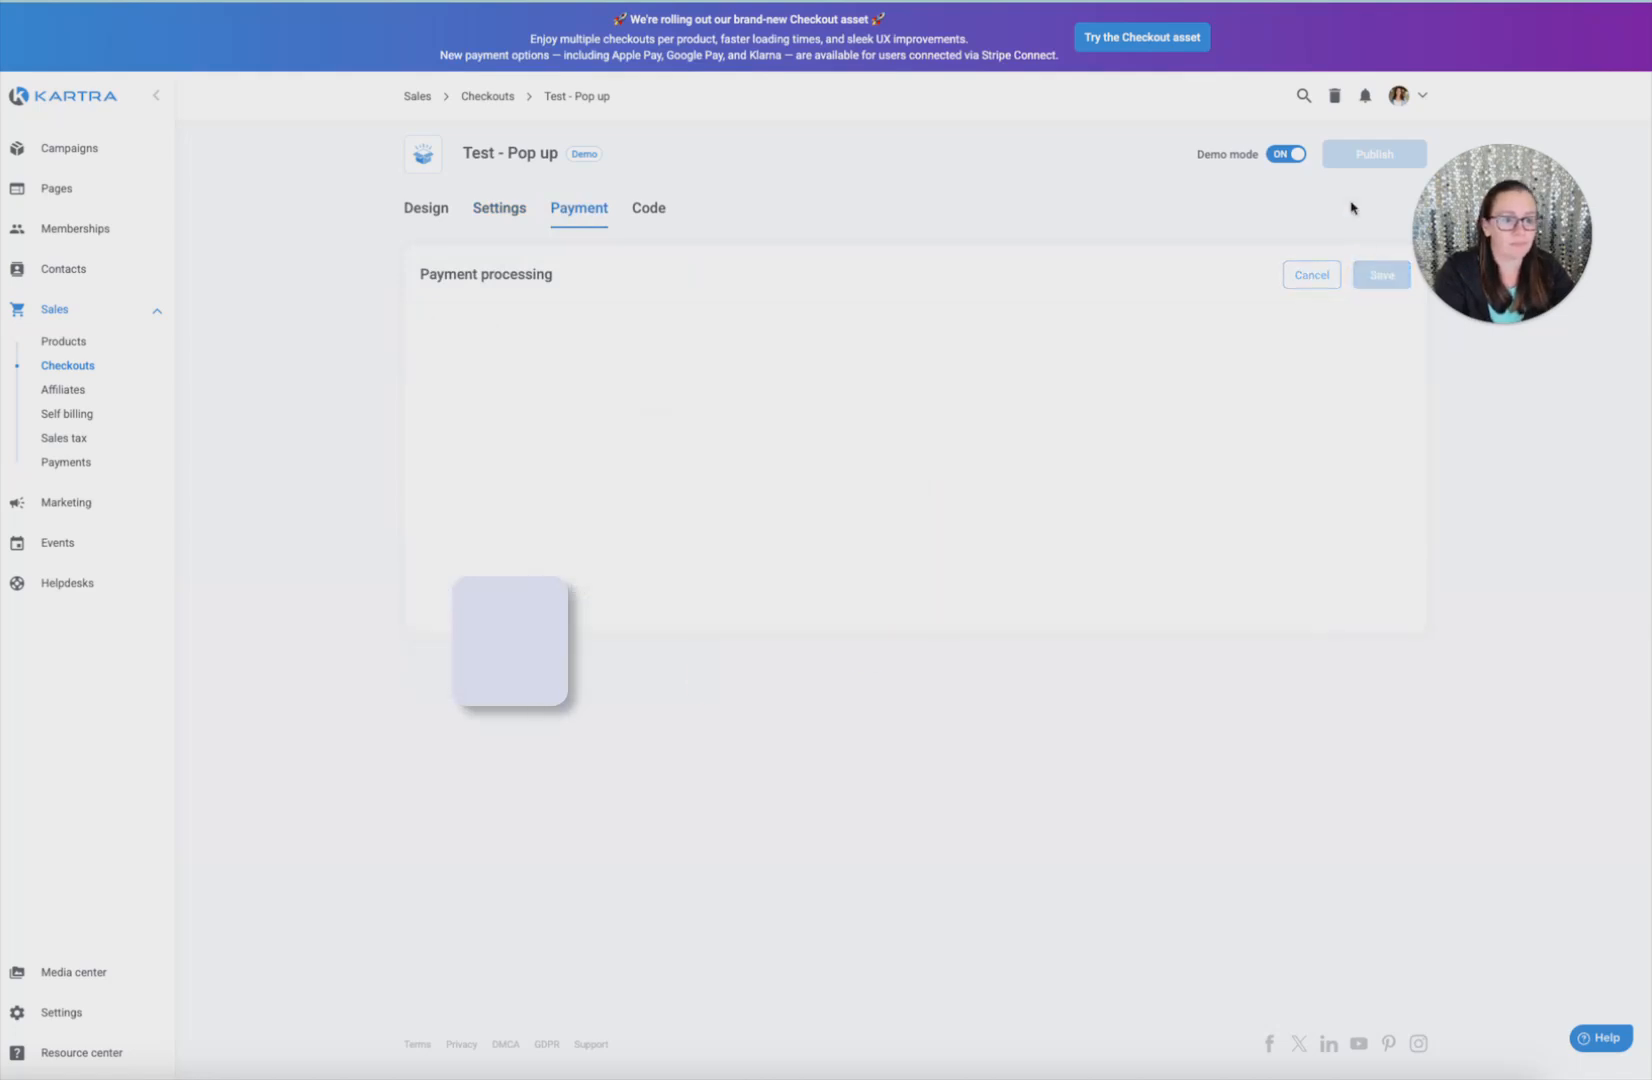
Publish the Test - Pop up checkout and return to the Checkouts list
{"action": "left_click", "coordinate": [650, 208]}
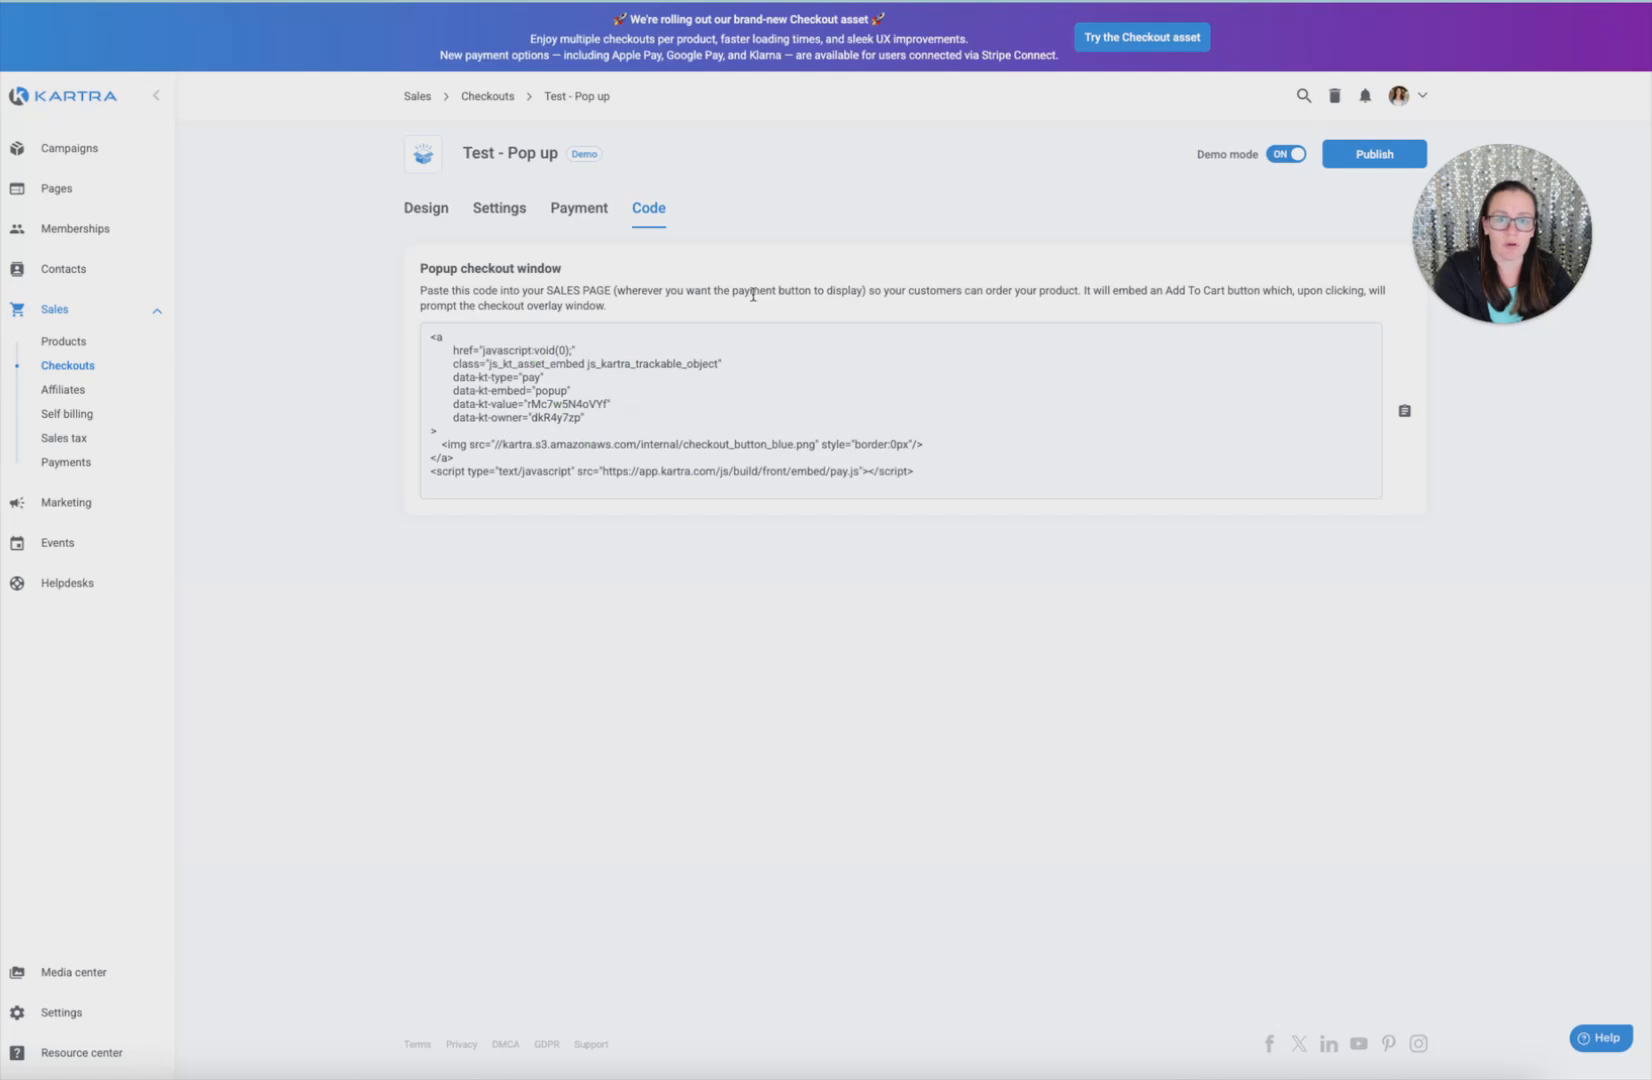
{"action": "left_click", "coordinate": [1372, 152]}
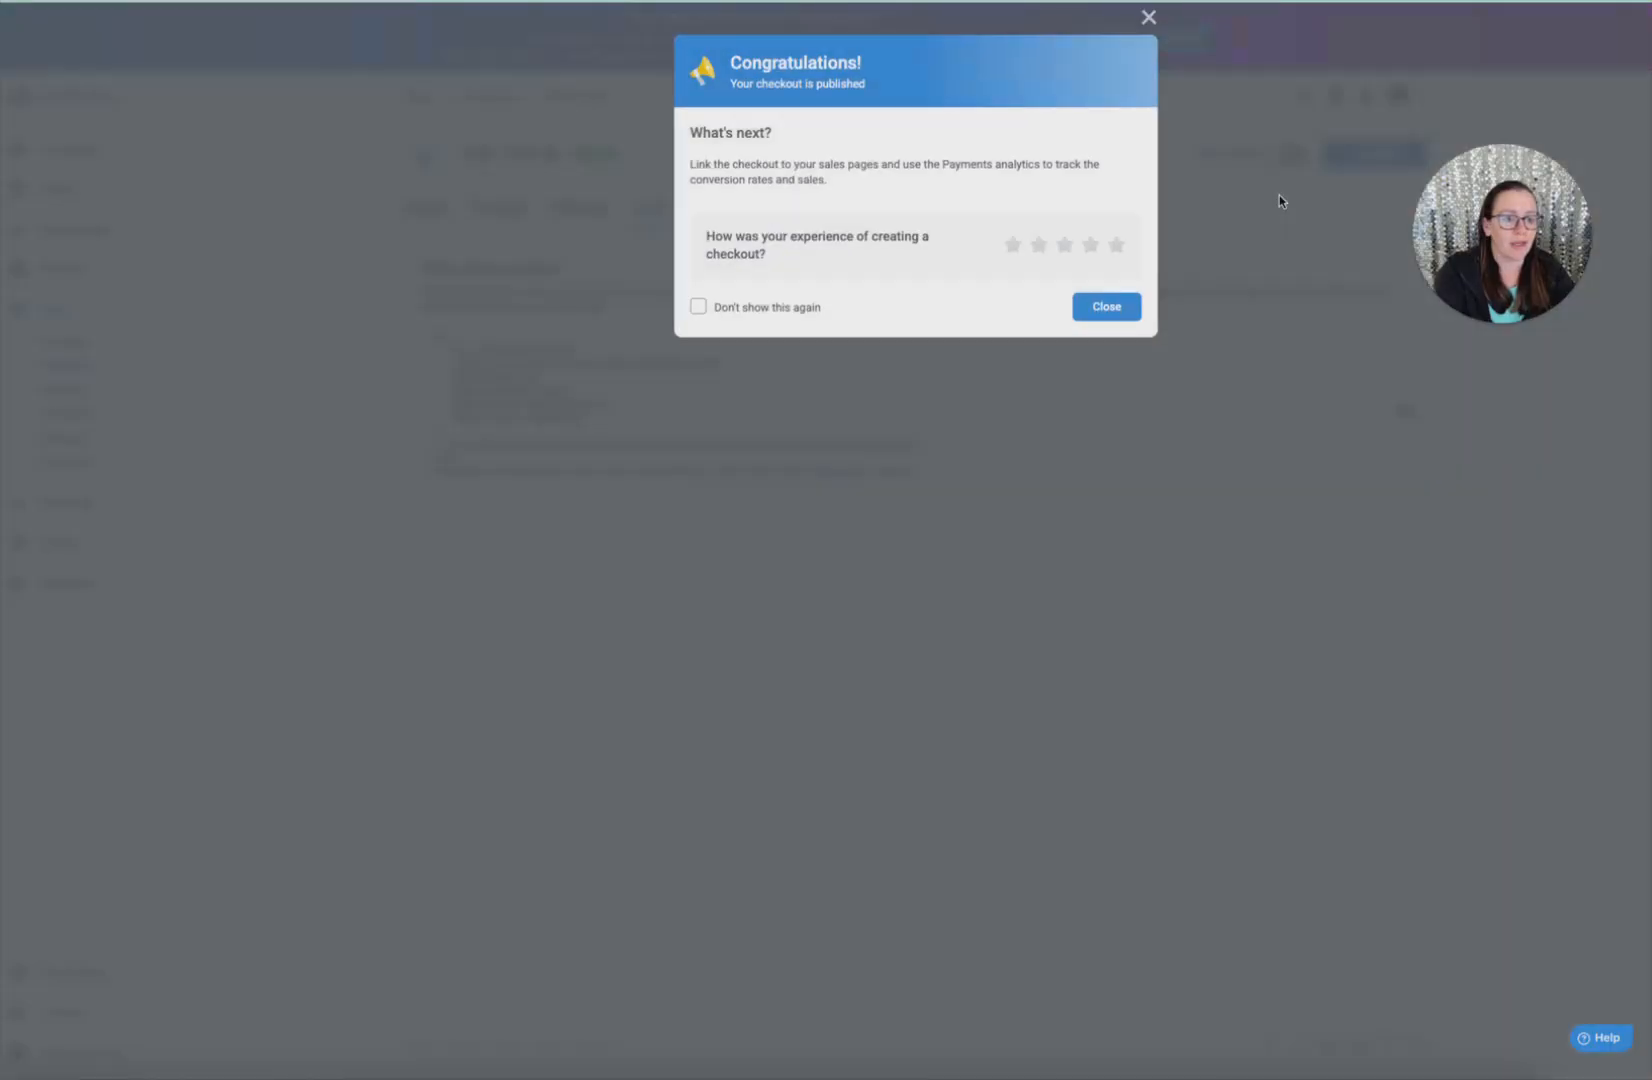
{"action": "left_click", "coordinate": [1145, 18]}
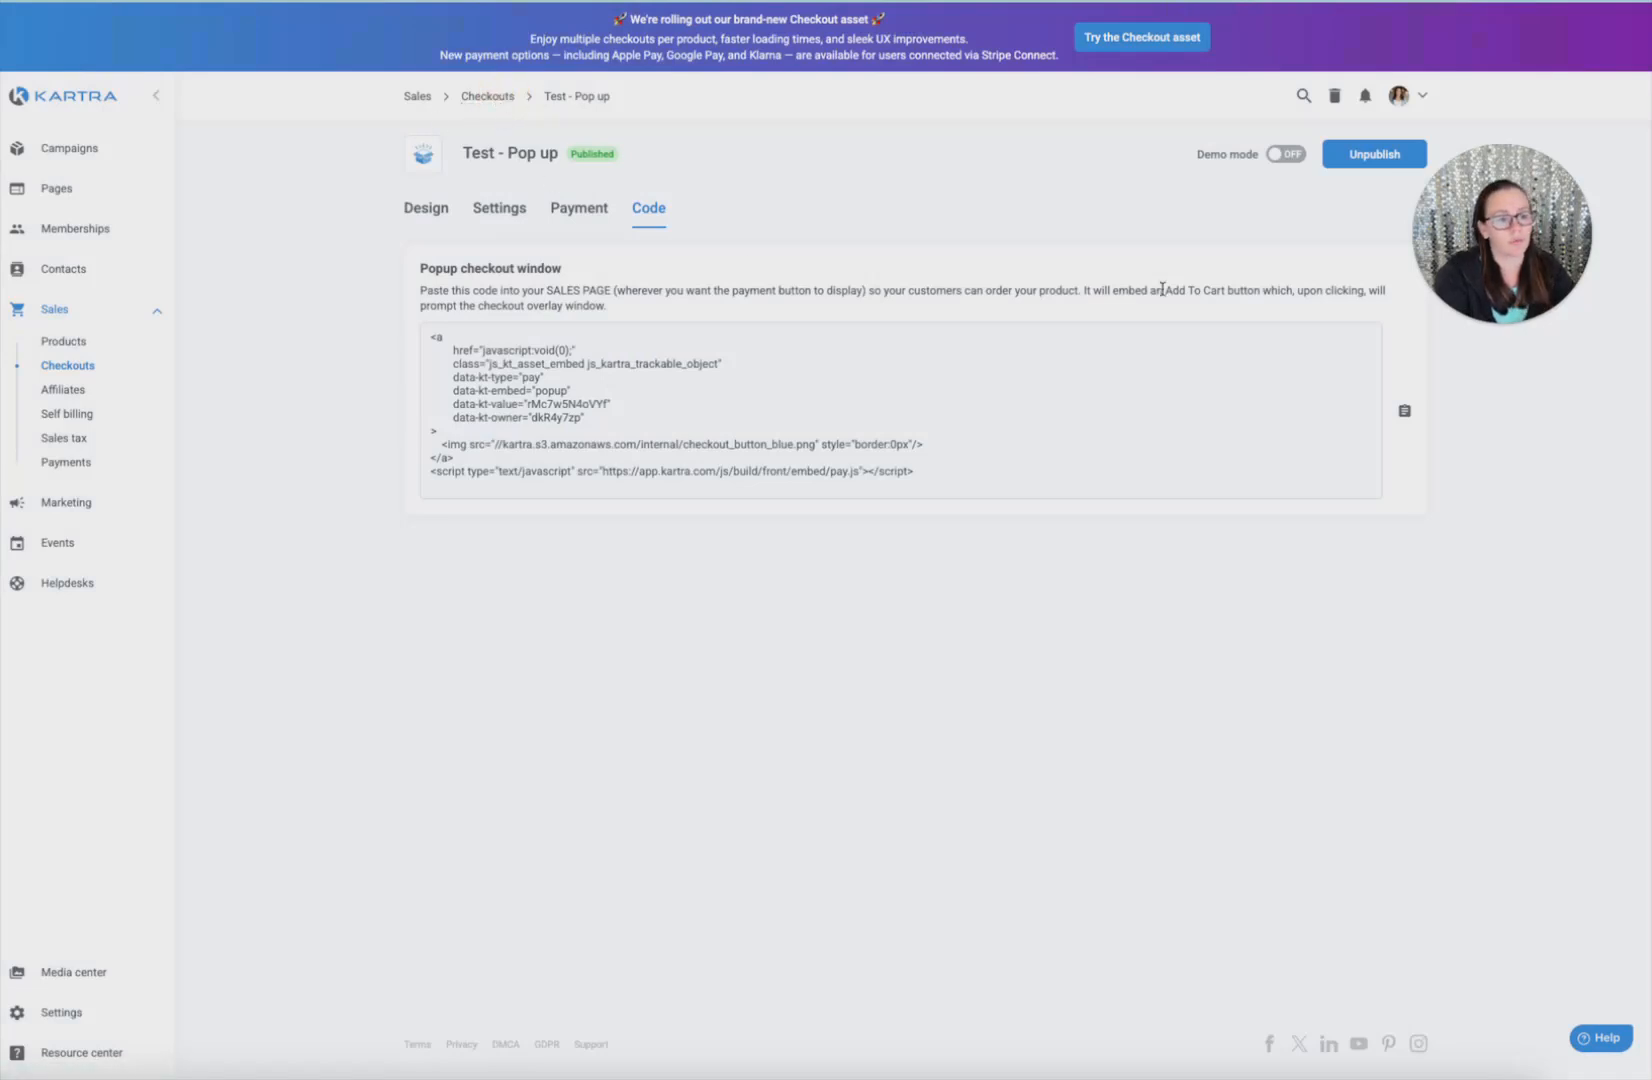
{"action": "left_click", "coordinate": [483, 104]}
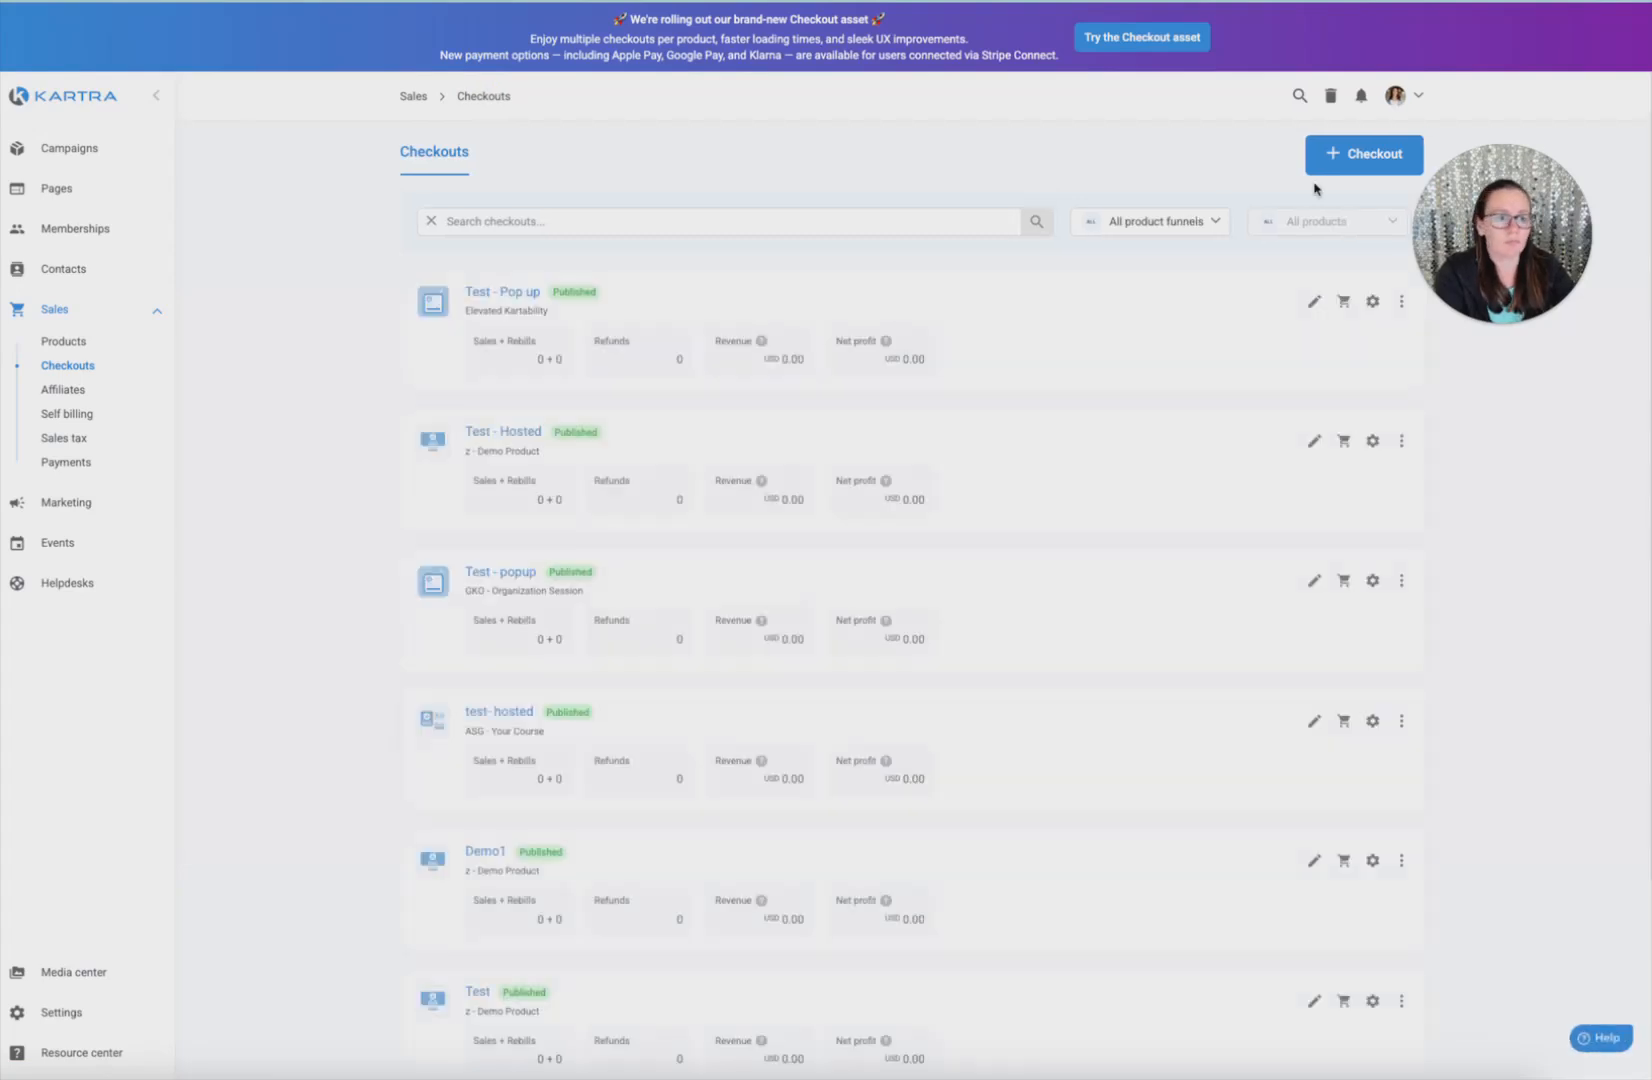
Create the embedded checkout 'Test - Embed' for the Emails That Click funnel at Price 1
{"action": "left_click", "coordinate": [1360, 153]}
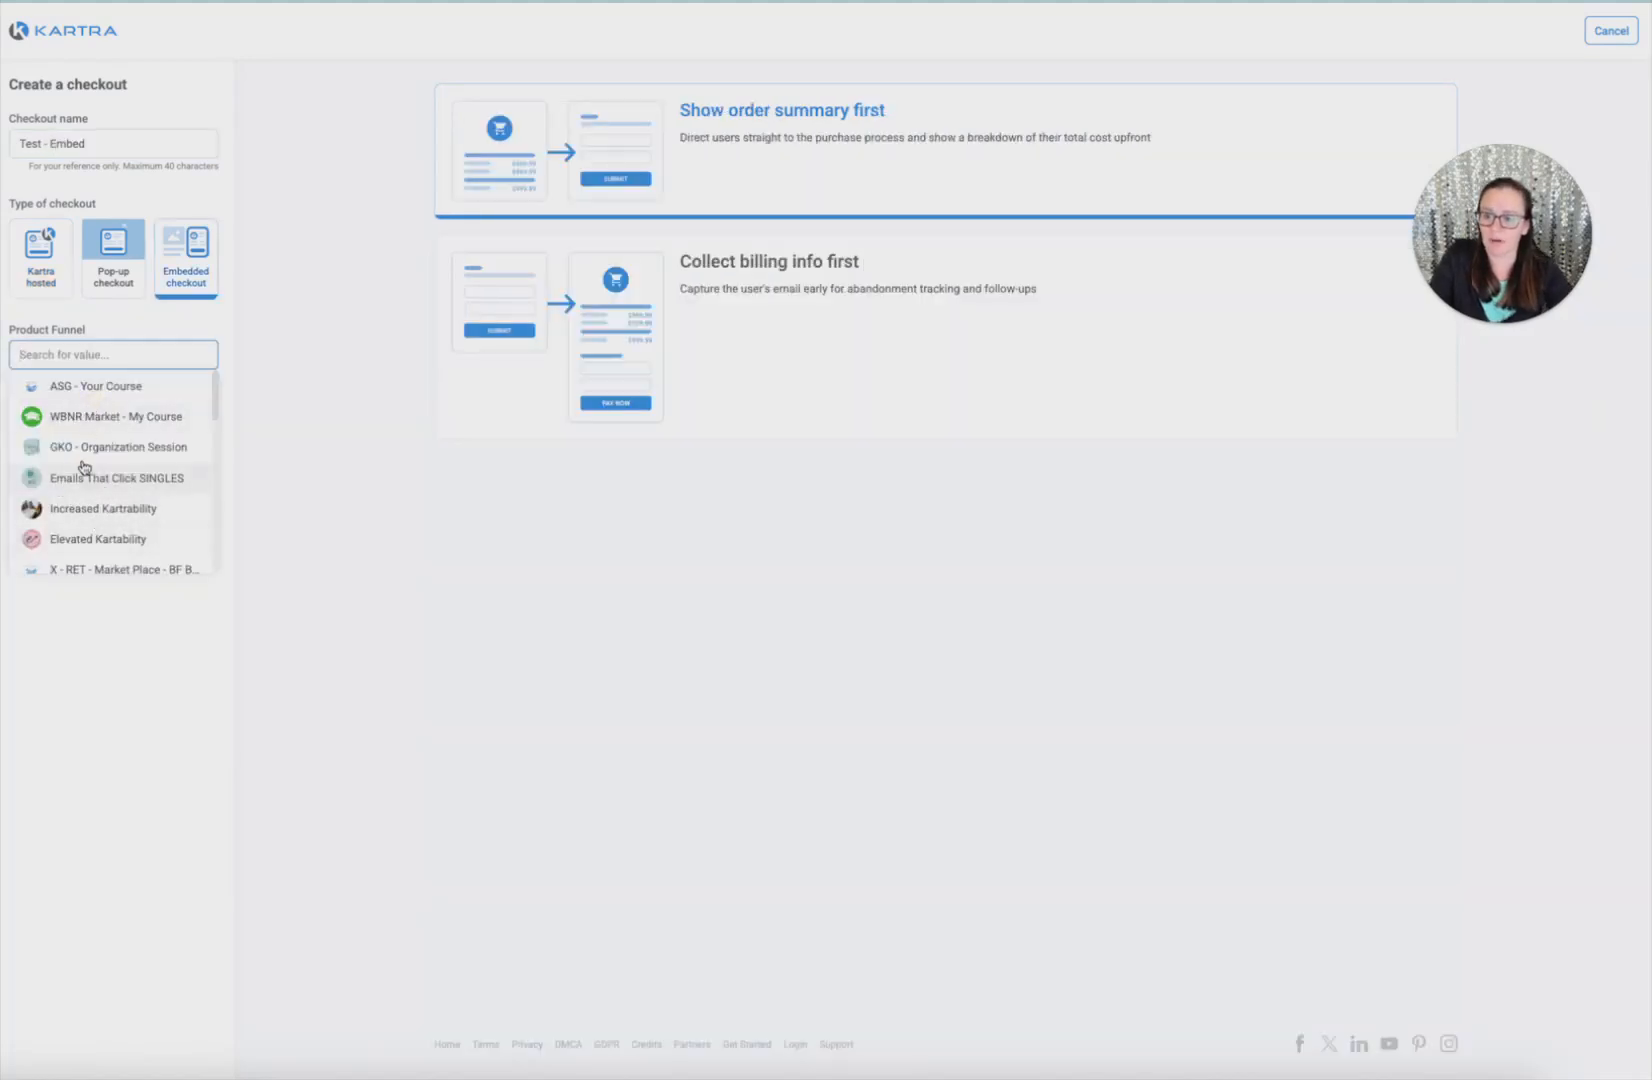
{"action": "scroll", "coordinate": [95, 455], "scroll_direction": "down", "scroll_amount": 2}
{"action": "left_click", "coordinate": [116, 413]}
{"action": "left_click", "coordinate": [66, 495]}
{"action": "left_click", "coordinate": [155, 556]}
{"action": "left_click", "coordinate": [157, 552]}
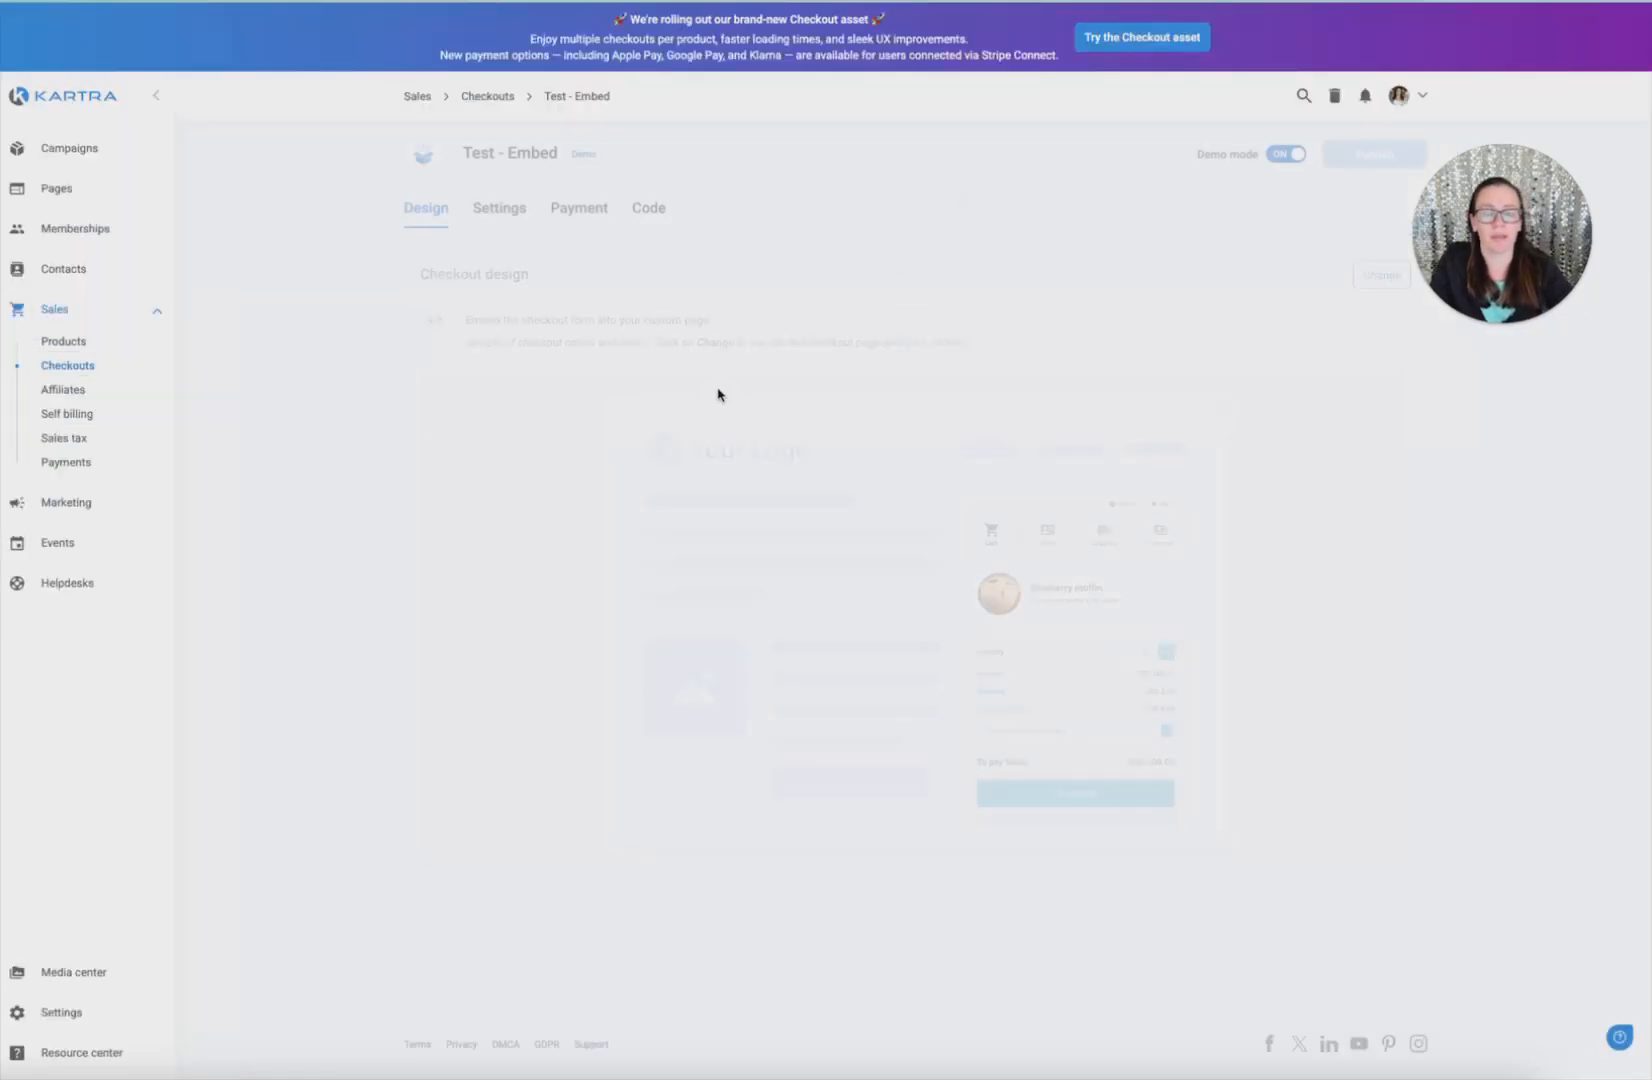
Route Test - Embed's credit card payments through Stripe, save, and publish the checkout
{"action": "left_click", "coordinate": [519, 225]}
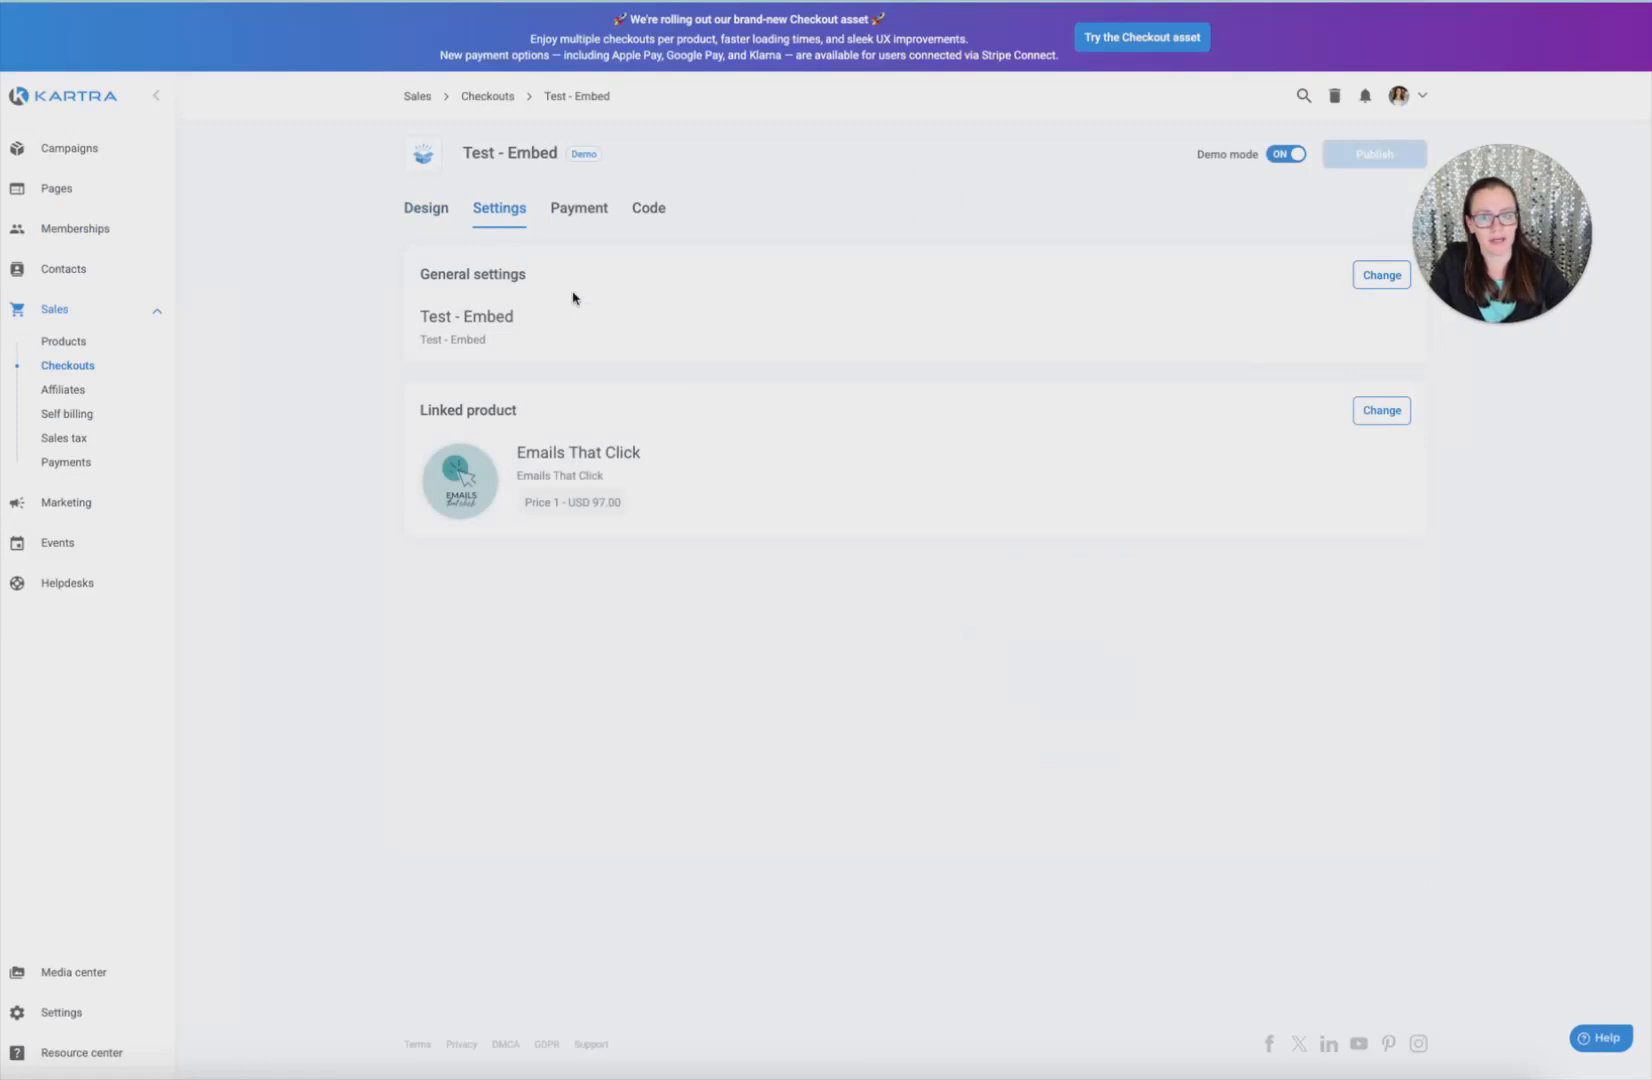
{"action": "left_click", "coordinate": [1381, 276]}
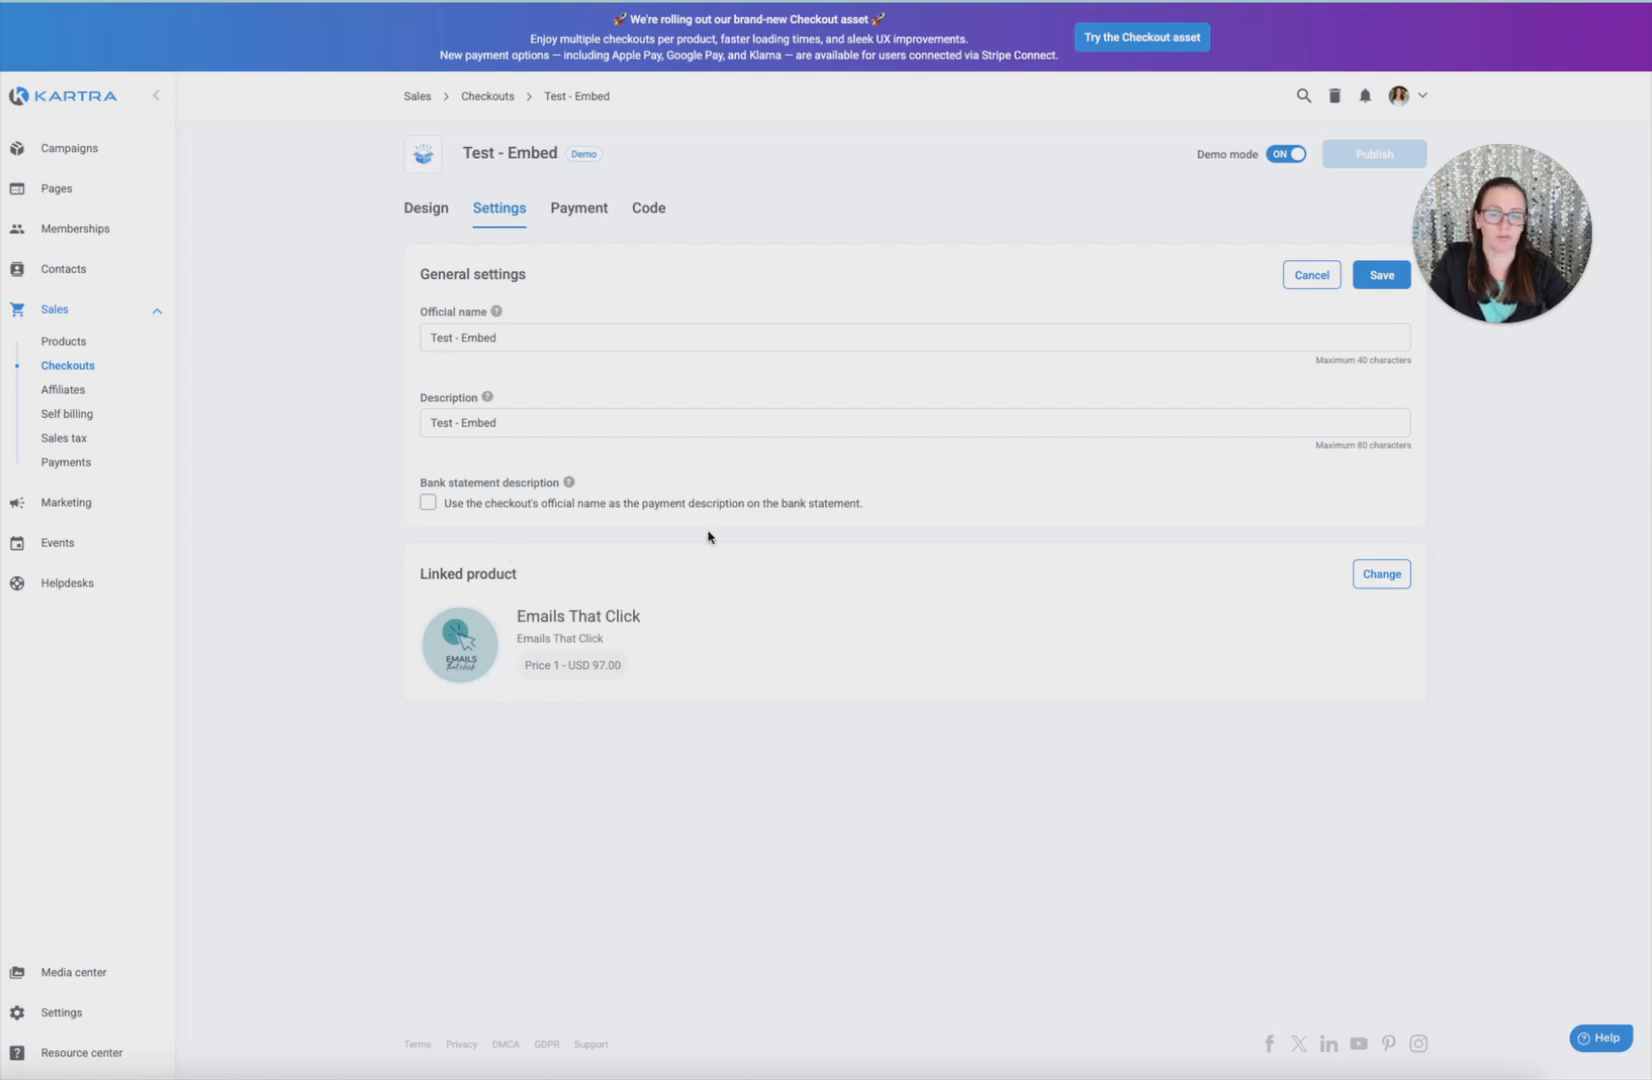
{"action": "left_click", "coordinate": [570, 214]}
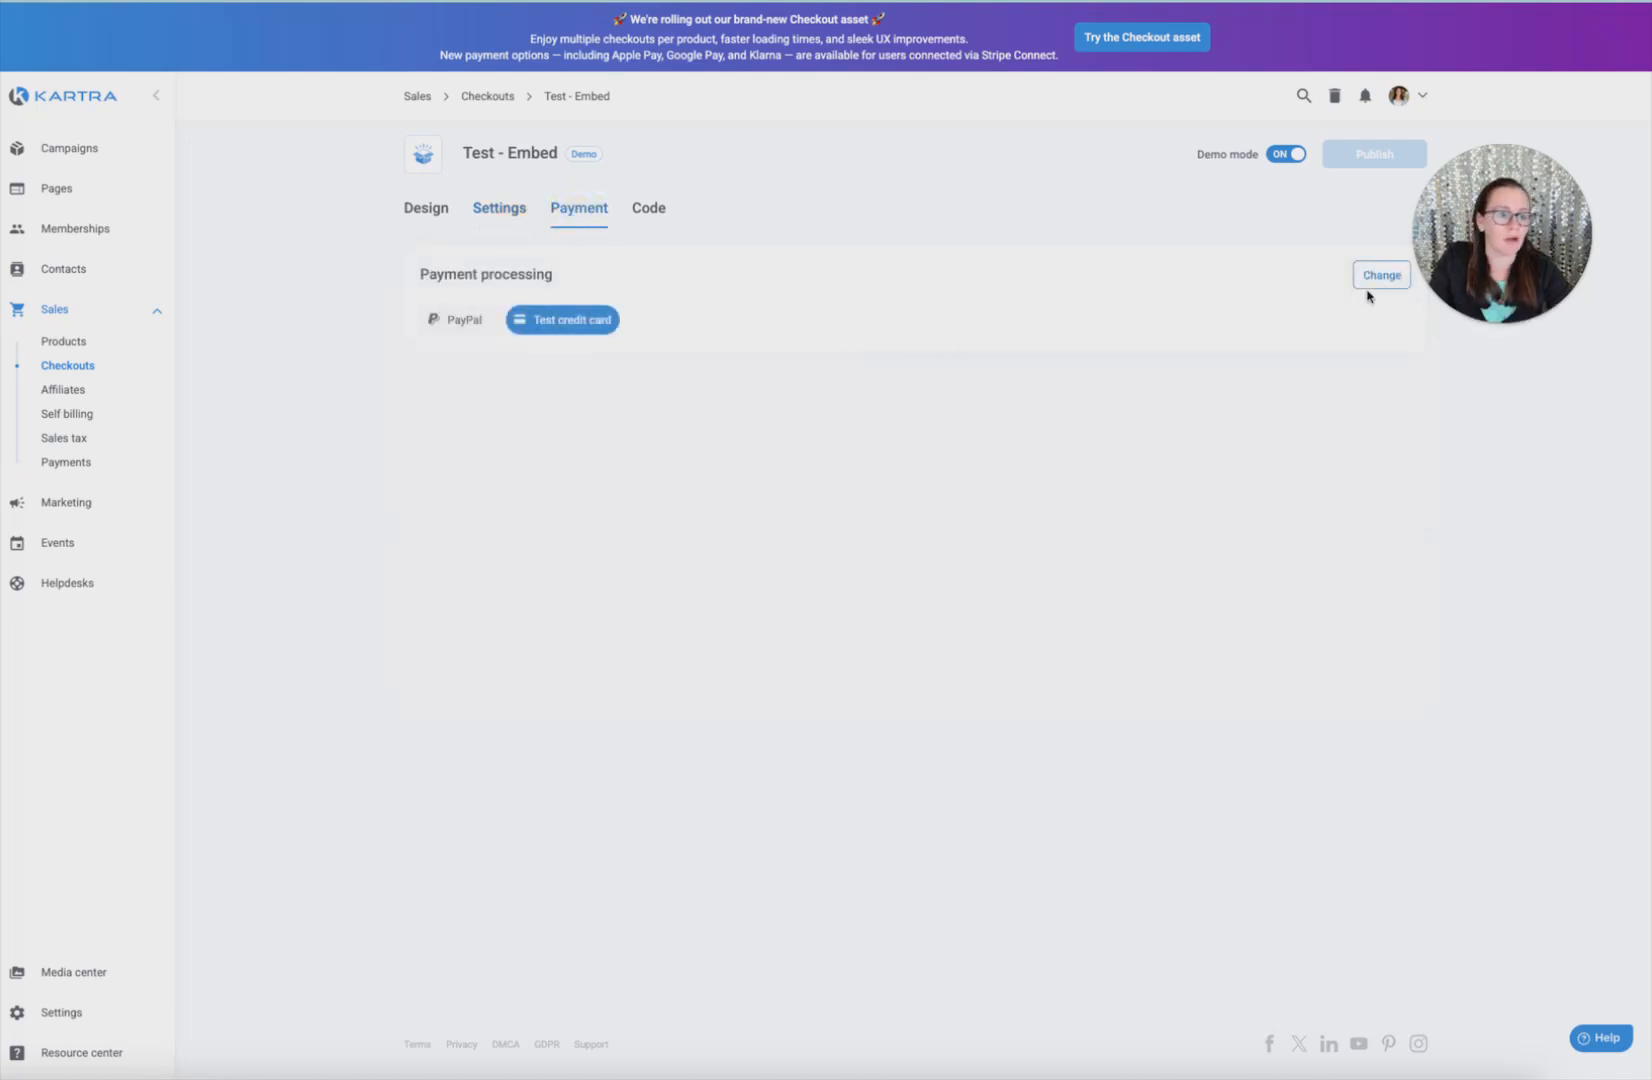
{"action": "left_click", "coordinate": [1378, 280]}
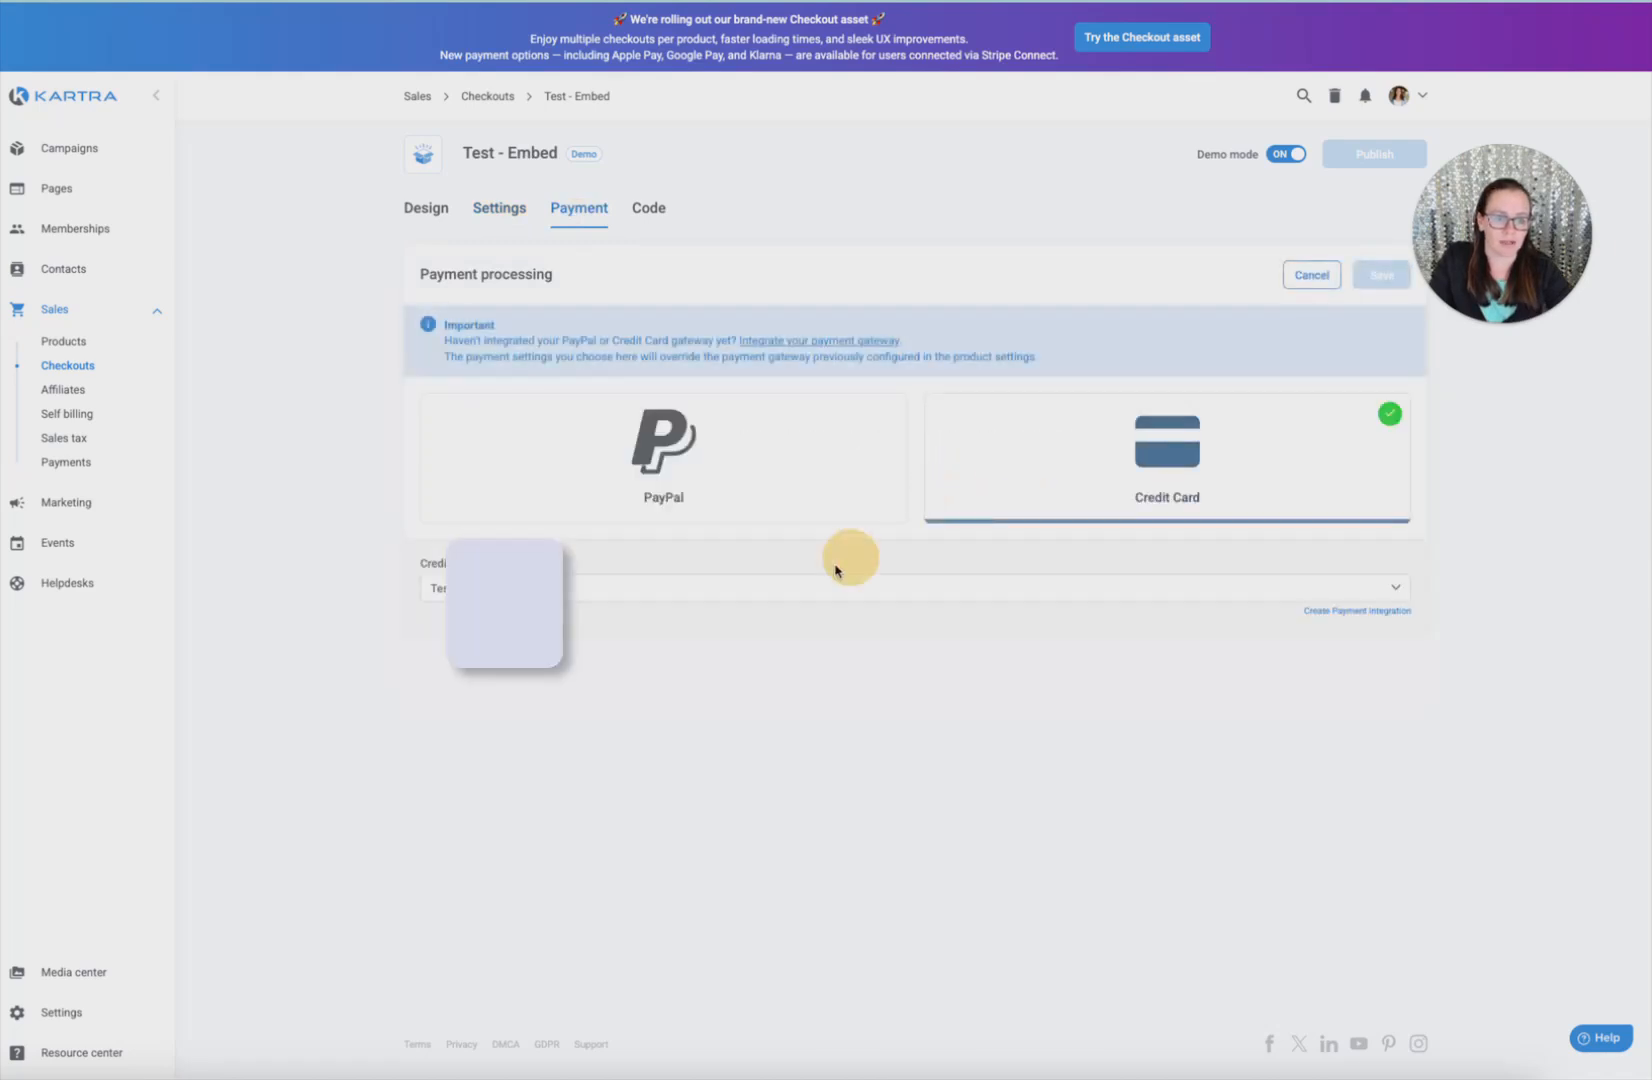
{"action": "left_click", "coordinate": [605, 592]}
{"action": "left_click", "coordinate": [579, 676]}
{"action": "left_click", "coordinate": [1381, 276]}
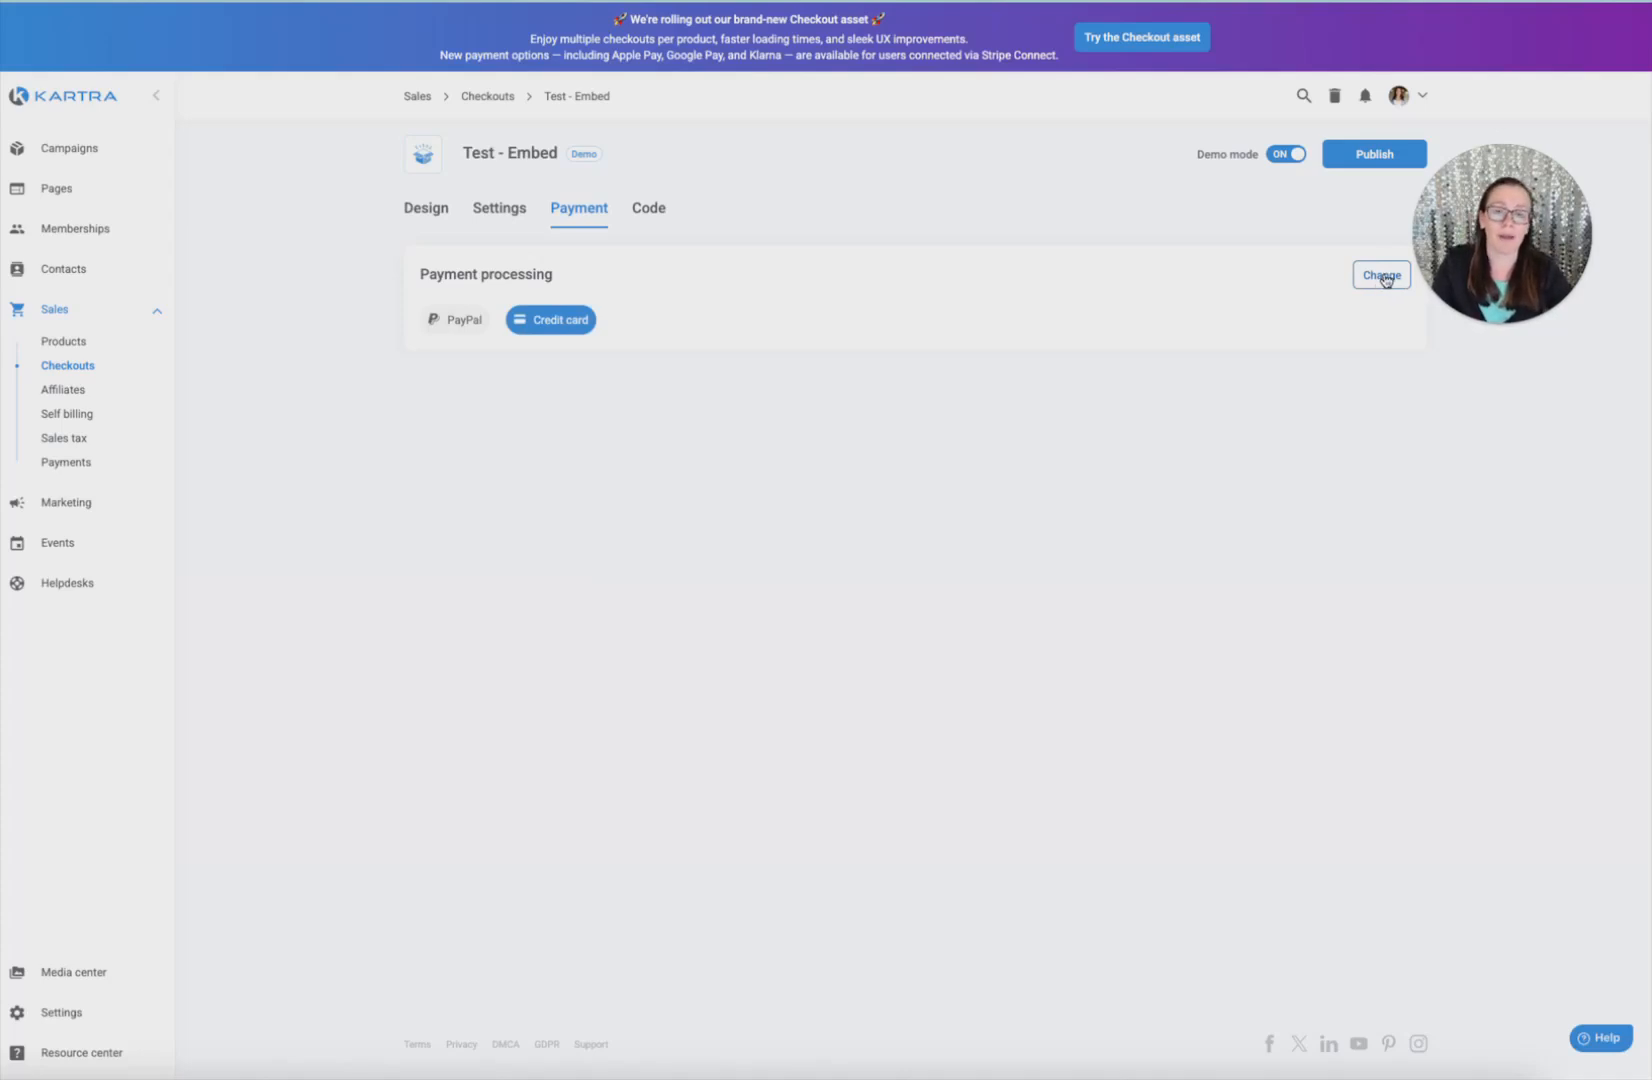
{"action": "left_click", "coordinate": [1345, 162]}
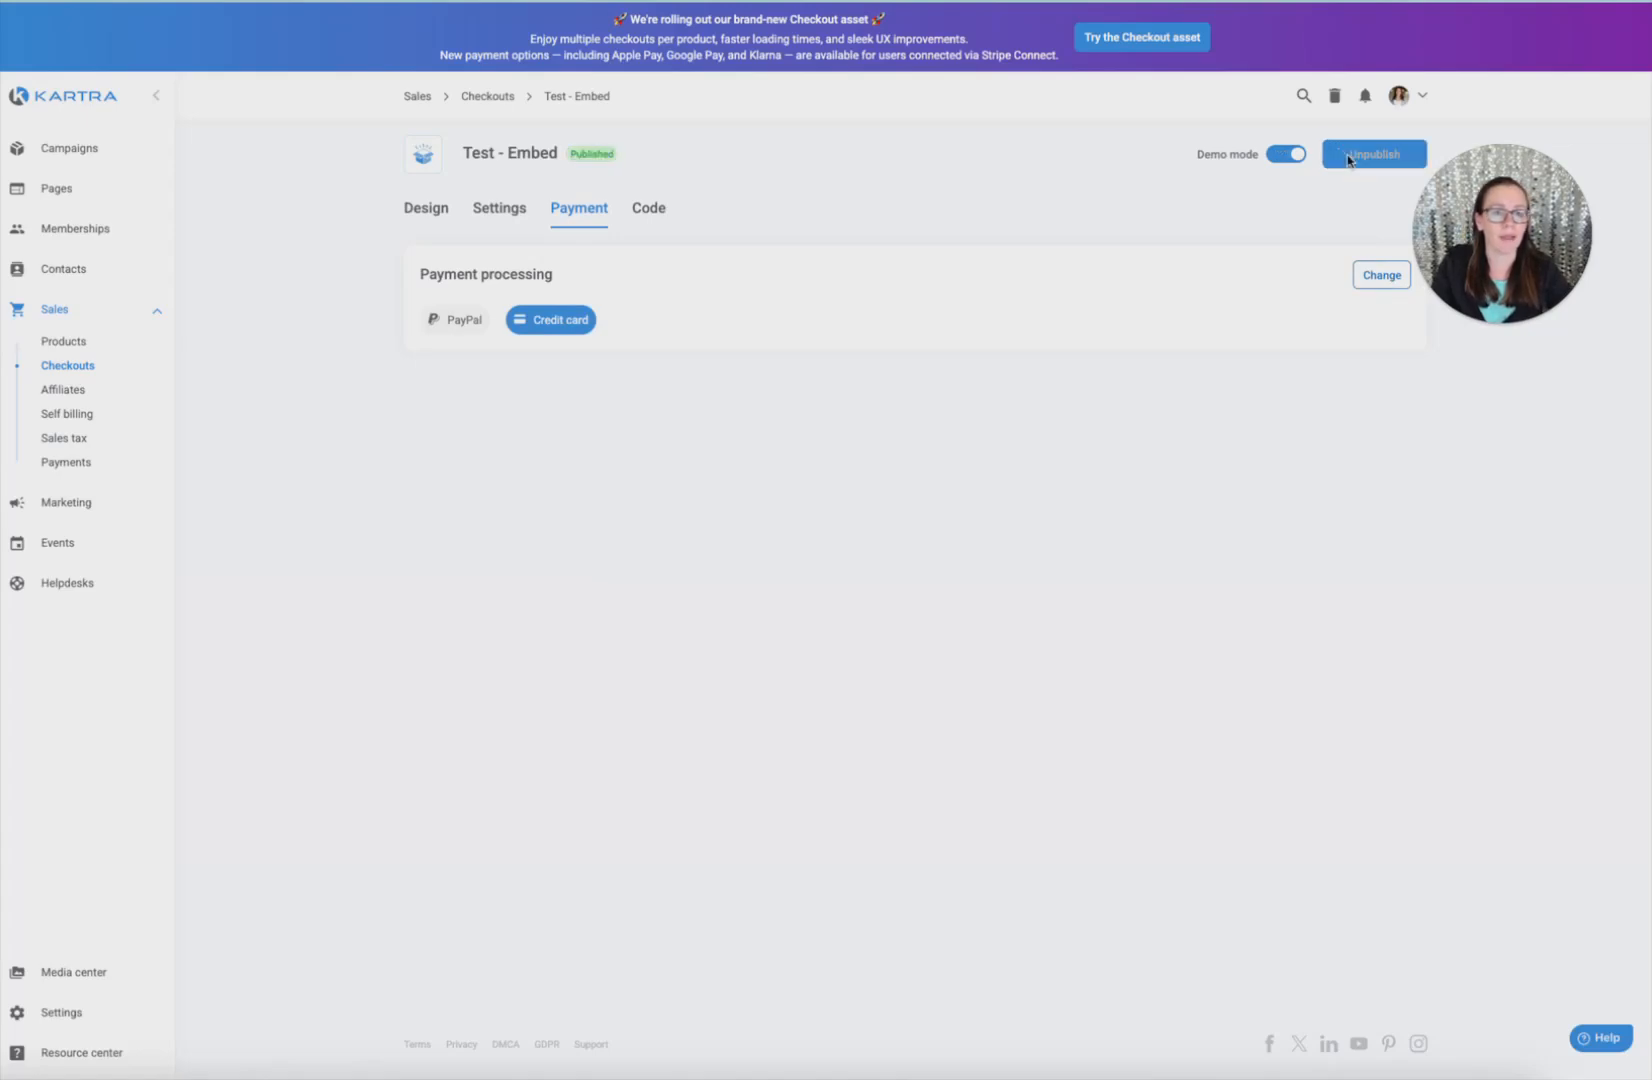
{"action": "left_click", "coordinate": [1100, 307]}
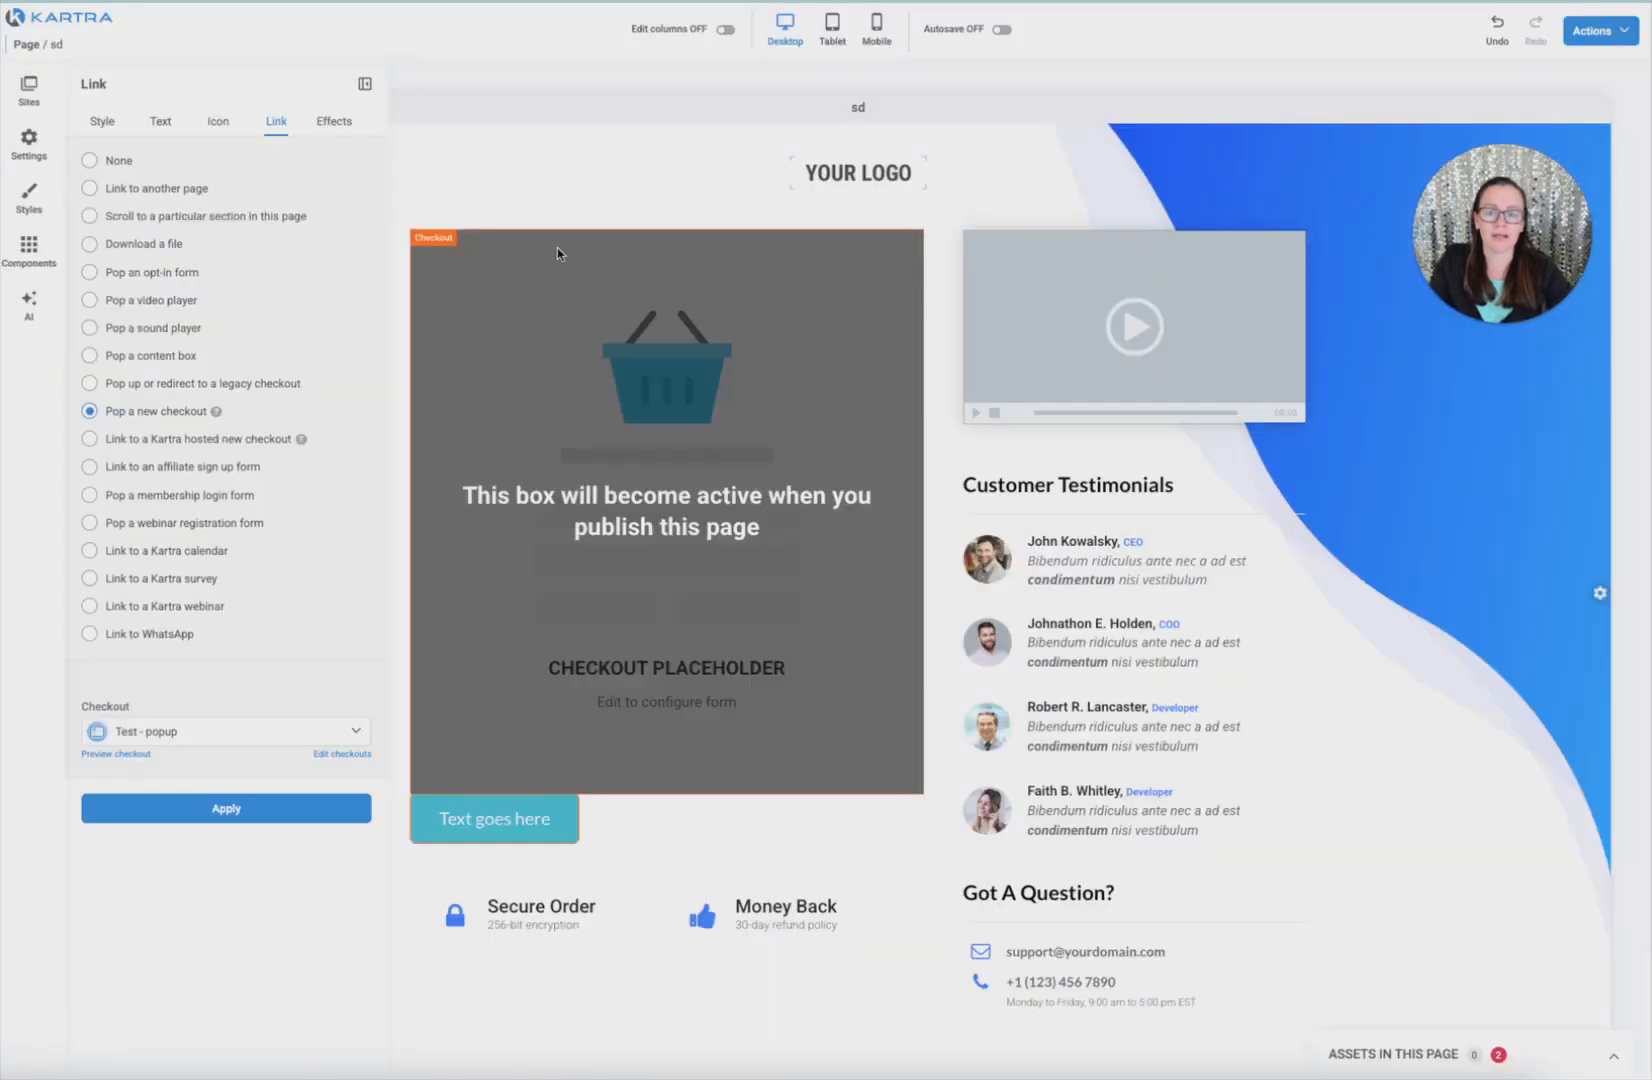
Close the button's link panel and reload the page editor
{"action": "left_click", "coordinate": [364, 83]}
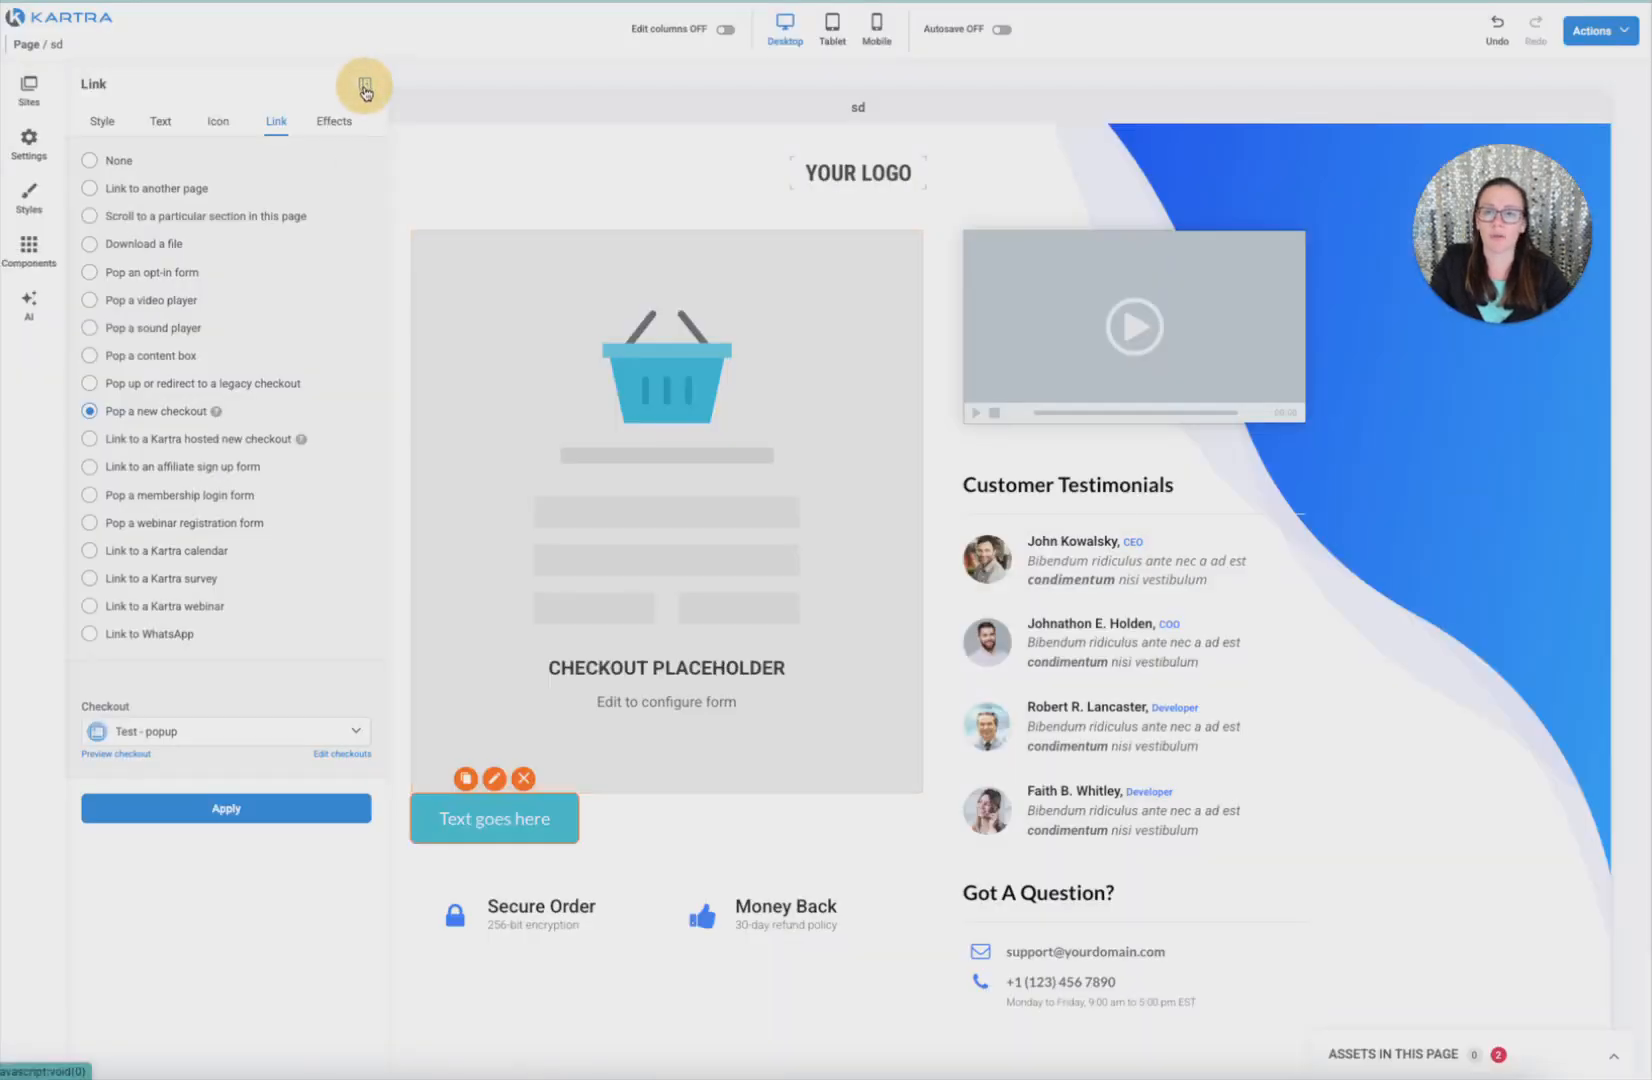
{"action": "key", "text": "super+r"}
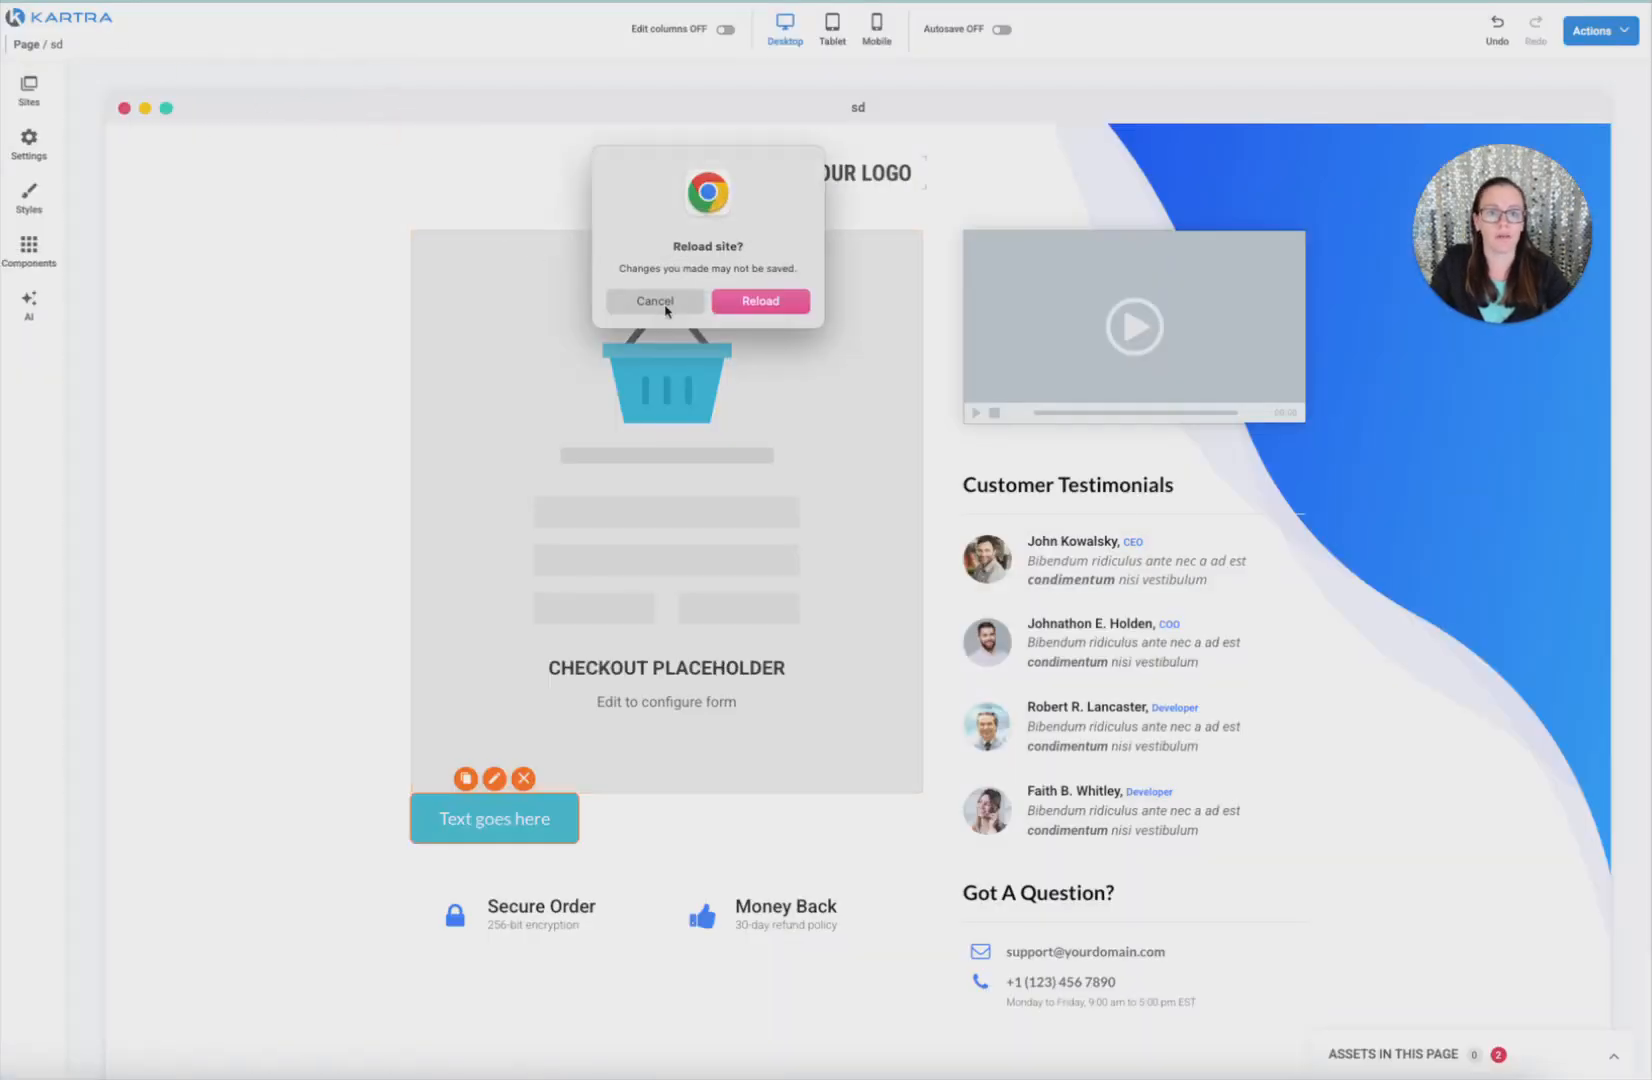
{"action": "left_click", "coordinate": [745, 302]}
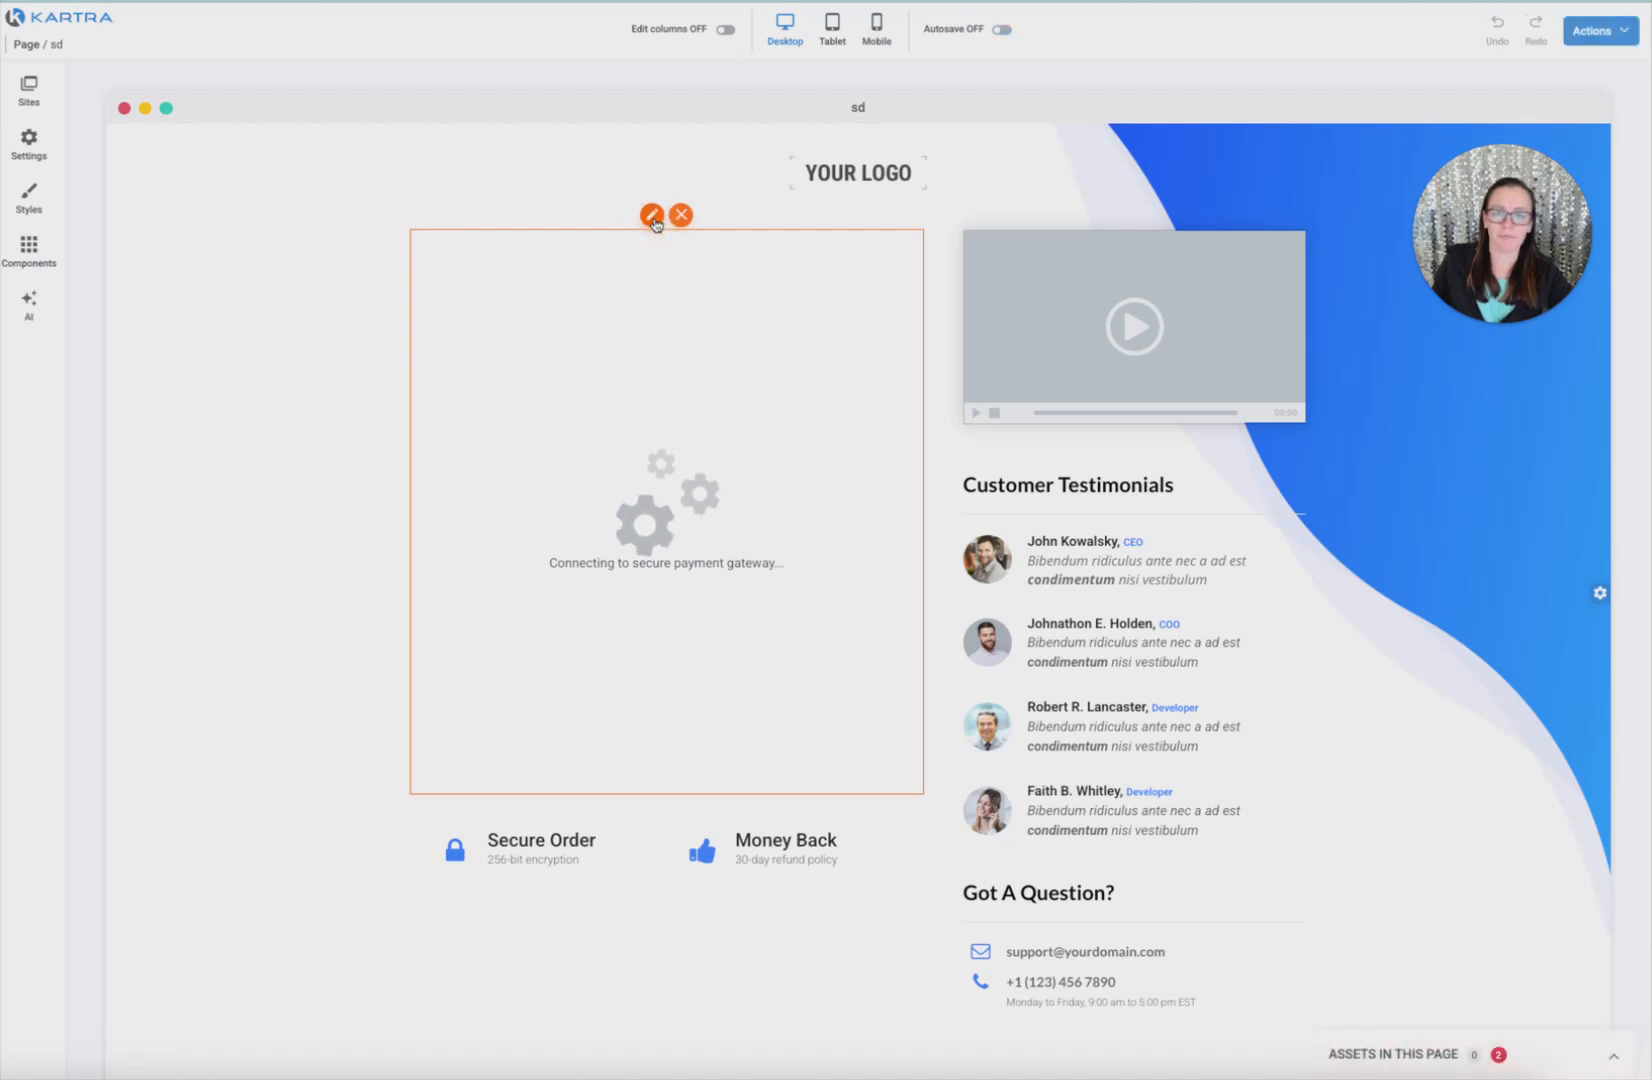
Switch the page's checkout block to new checkouts and apply 'Test - Embed'
{"action": "left_click", "coordinate": [652, 218]}
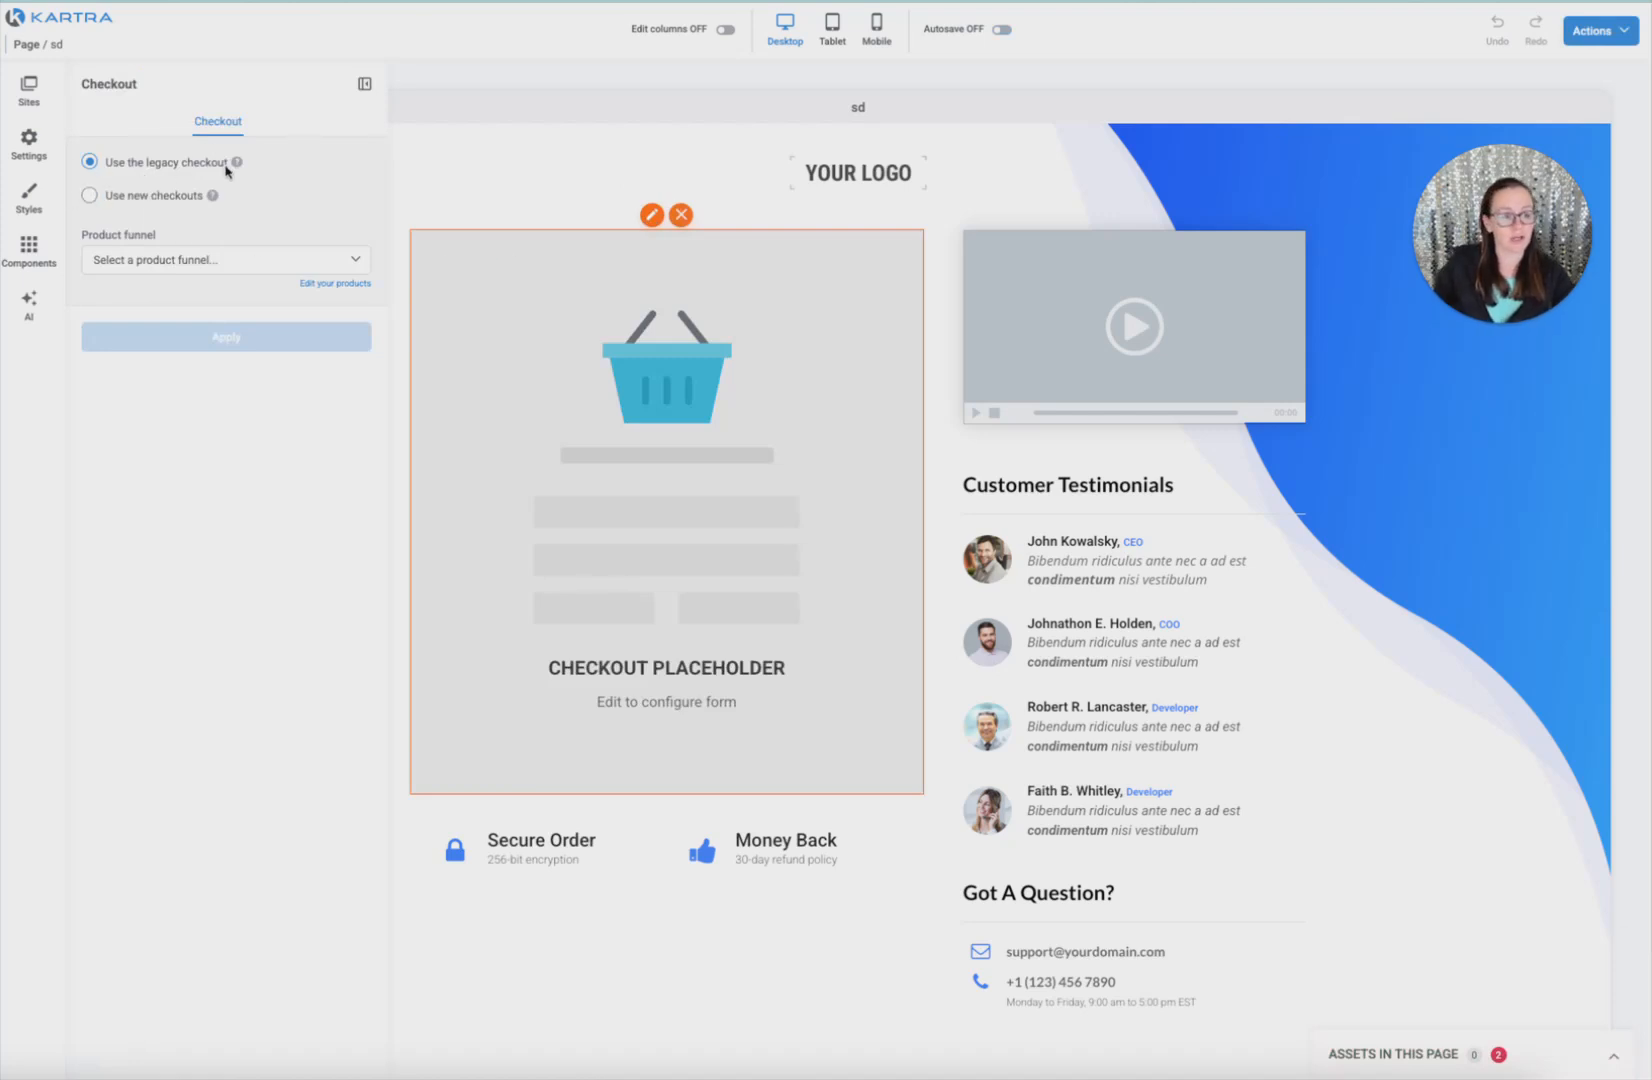
{"action": "left_click", "coordinate": [90, 196]}
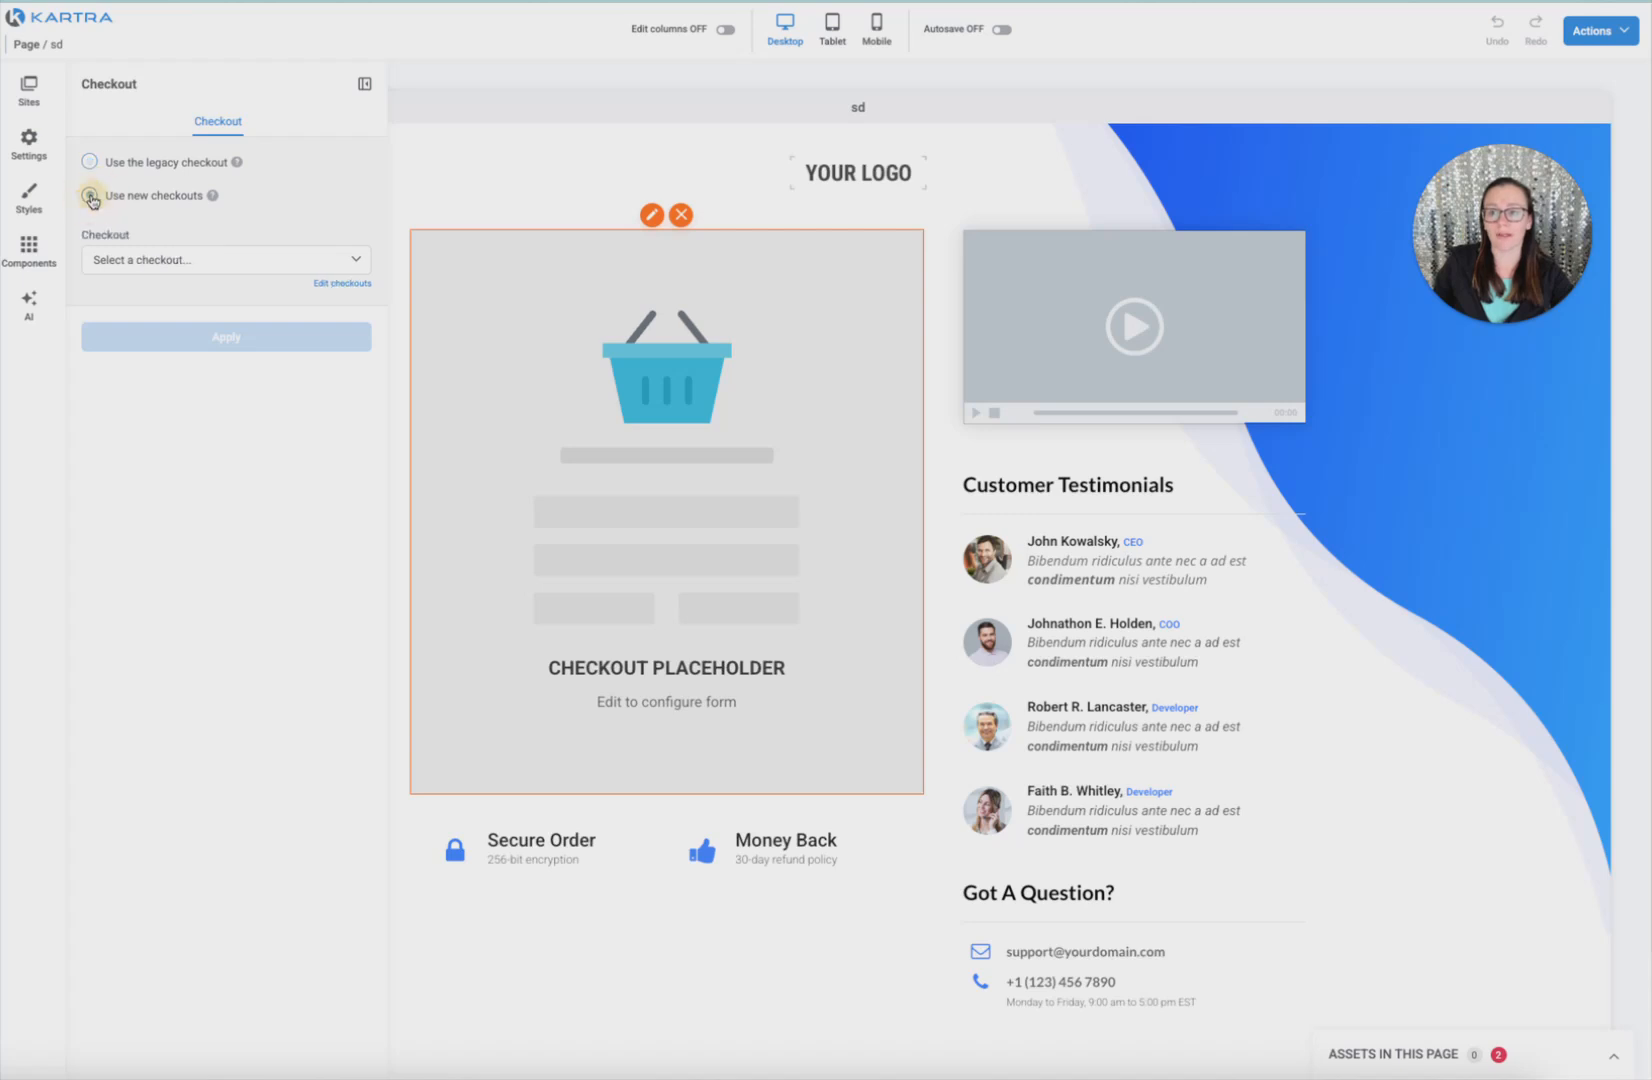
{"action": "left_click", "coordinate": [151, 268]}
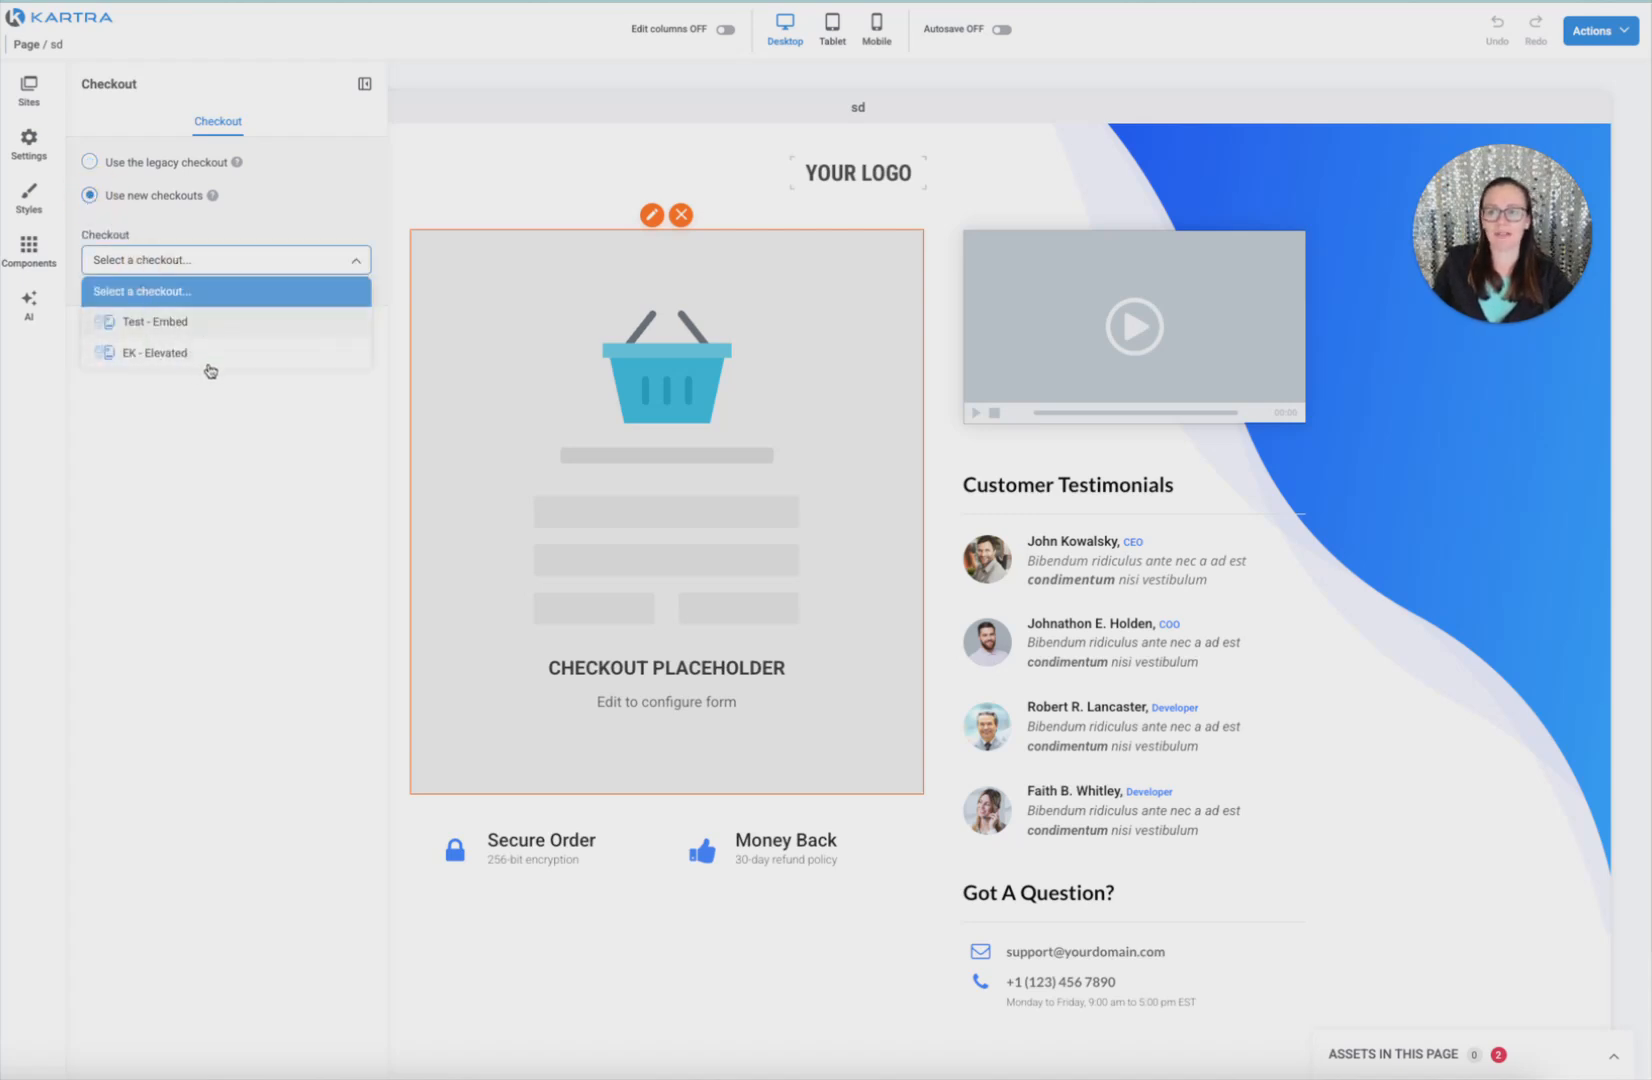
{"action": "left_click", "coordinate": [210, 321]}
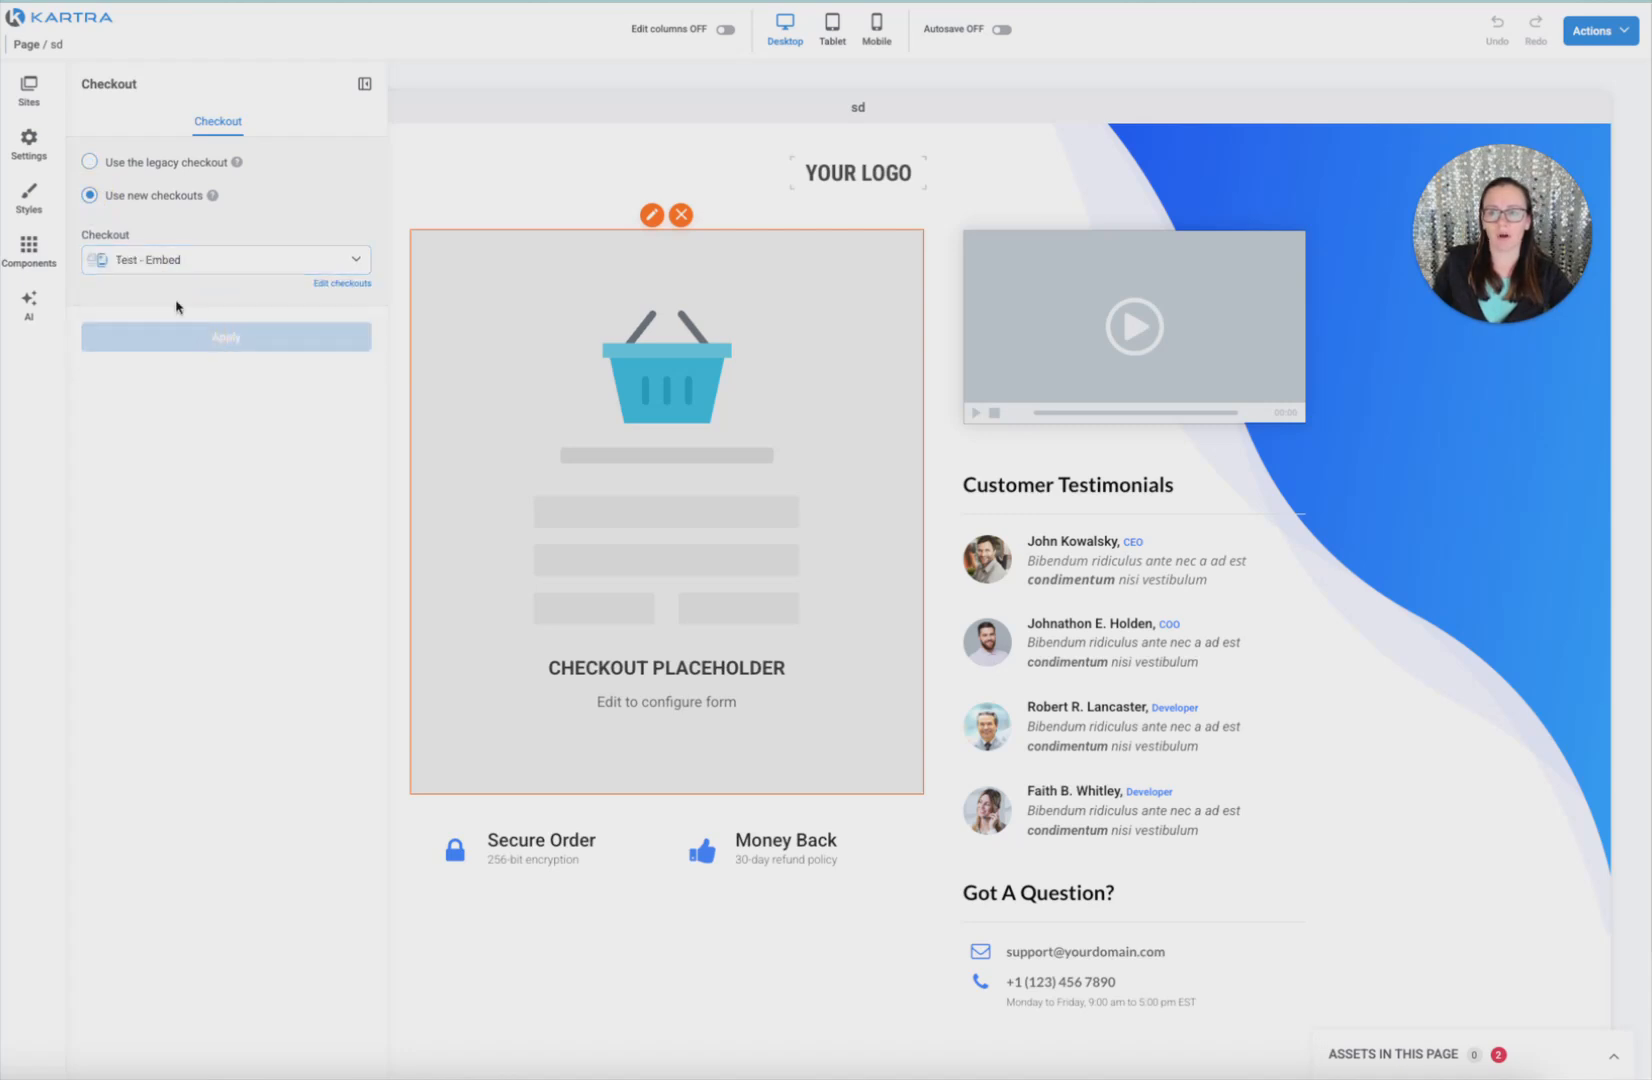
{"action": "left_click", "coordinate": [144, 262]}
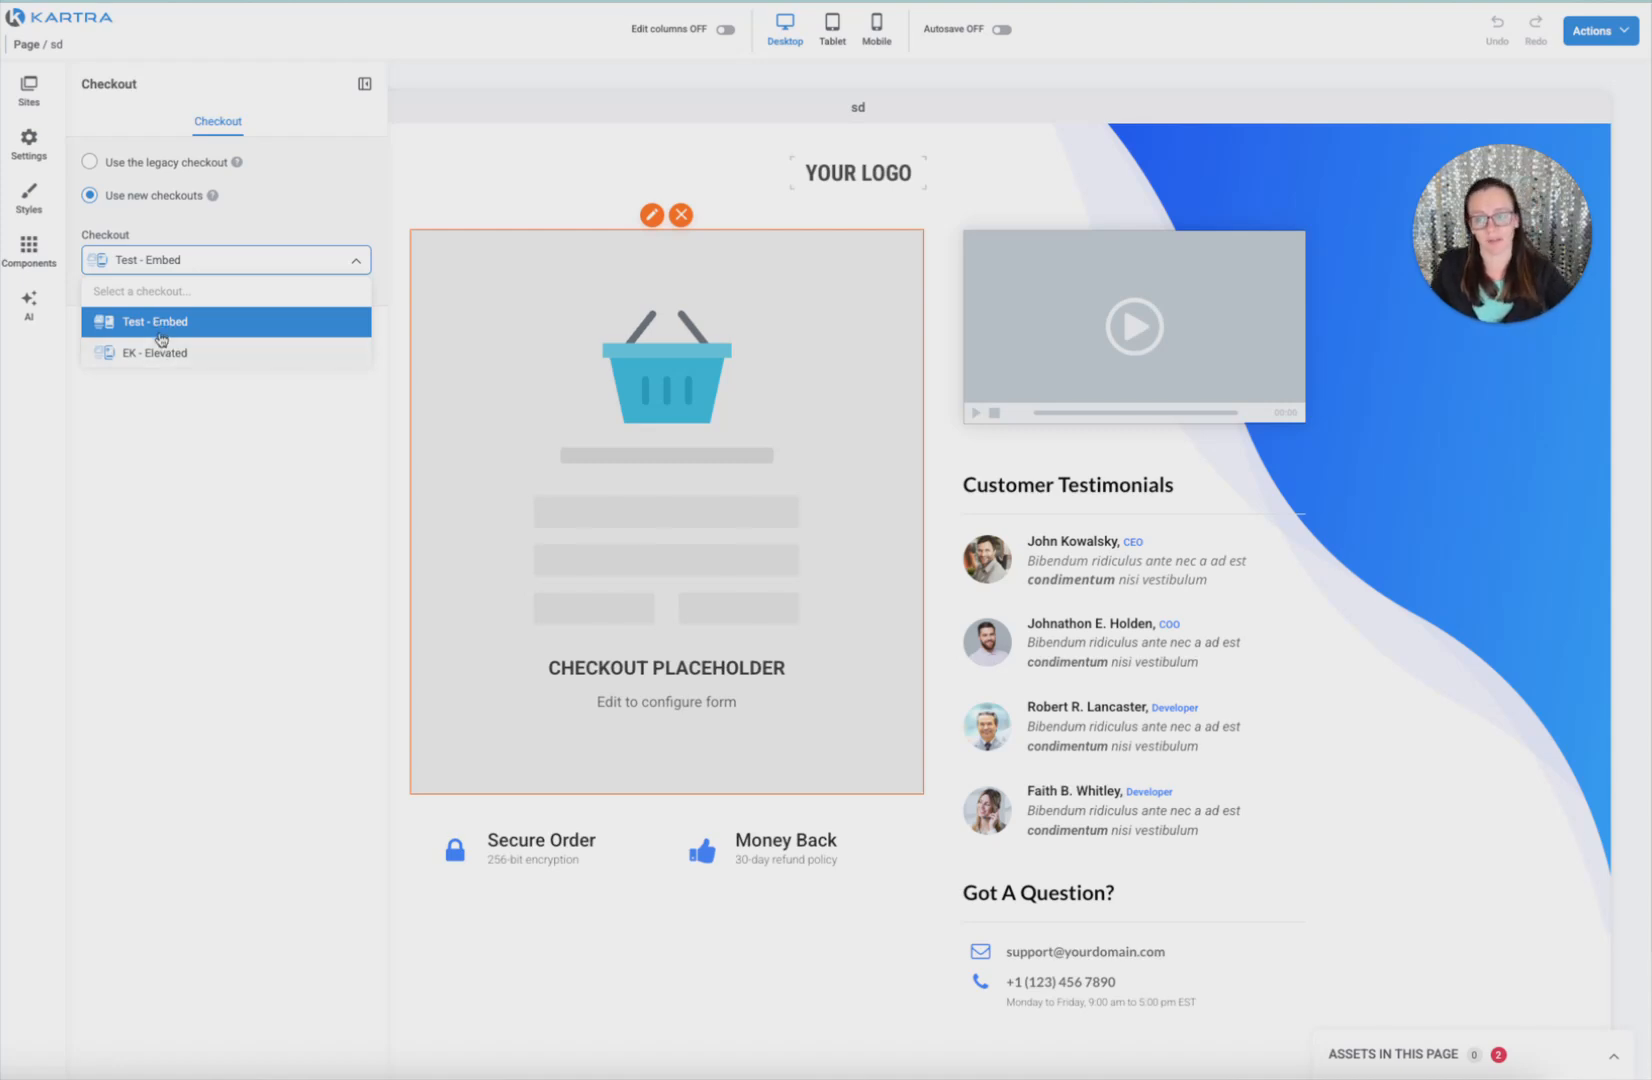
{"action": "left_click", "coordinate": [155, 330]}
{"action": "left_click", "coordinate": [155, 339]}
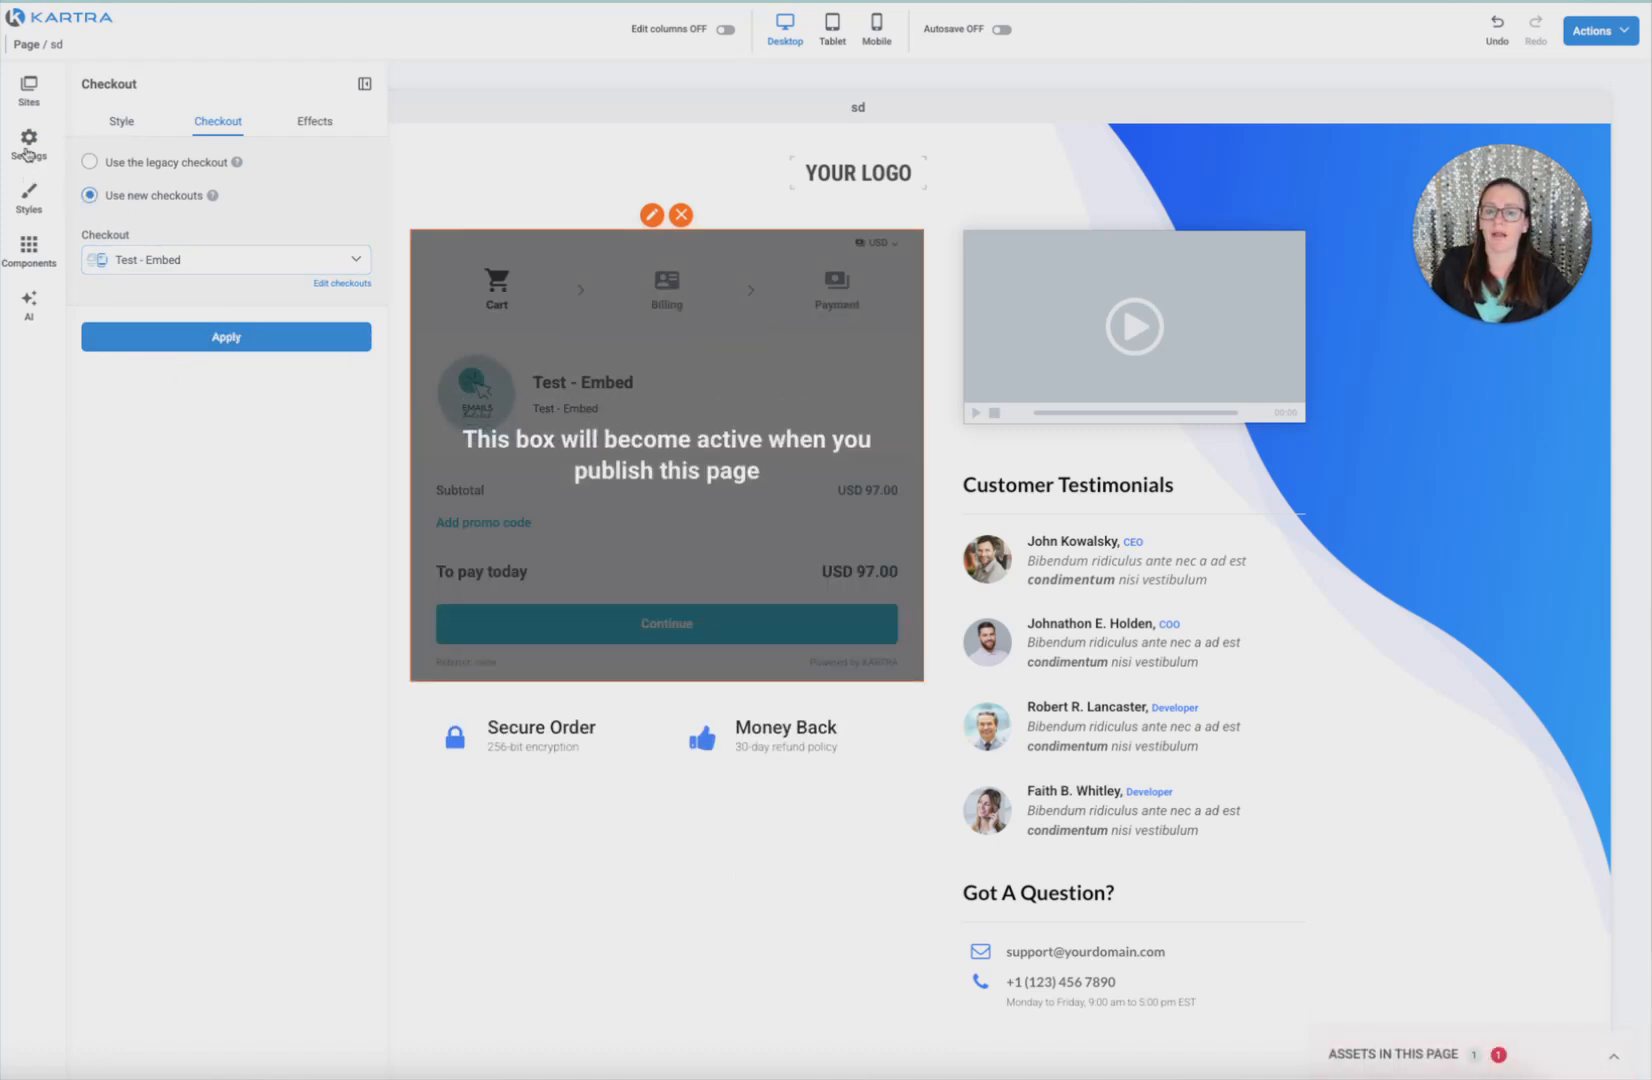
{"action": "left_click", "coordinate": [28, 248]}
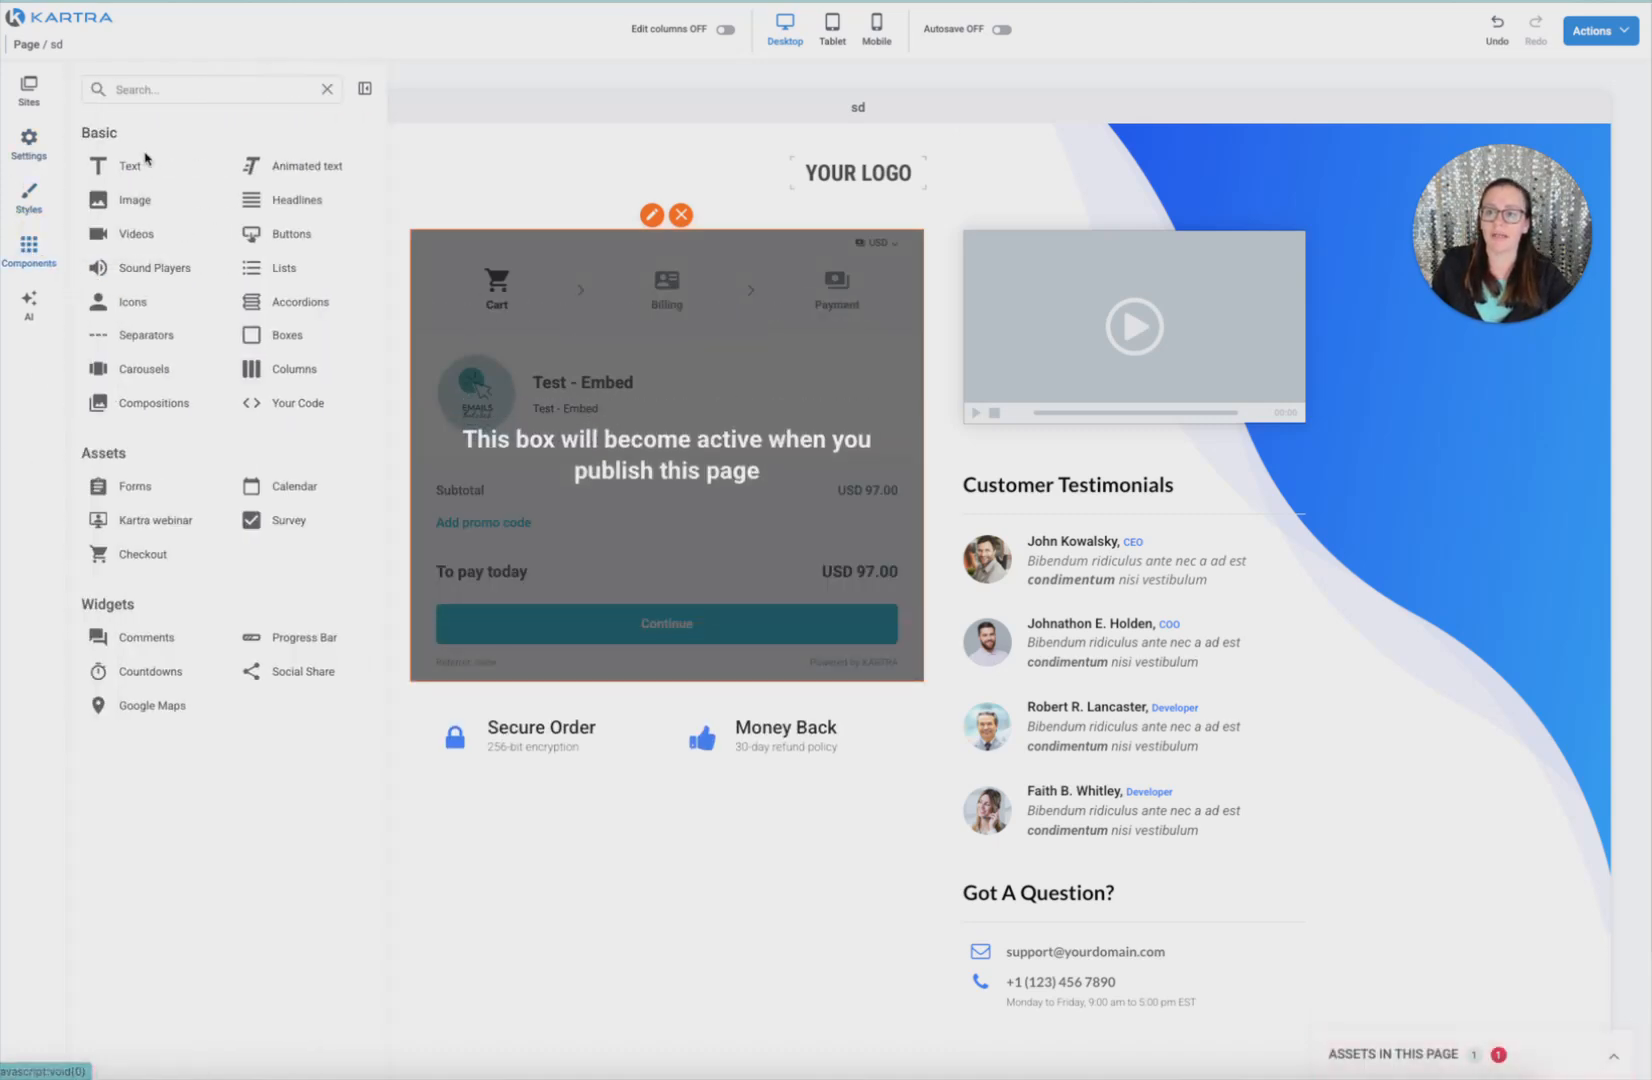
Drag a button below the embedded checkout and link it to pop up 'Test - Pop up'
{"action": "left_click", "coordinate": [283, 243]}
{"action": "left_click_drag", "start_coordinate": [229, 195], "coordinate": [480, 705]}
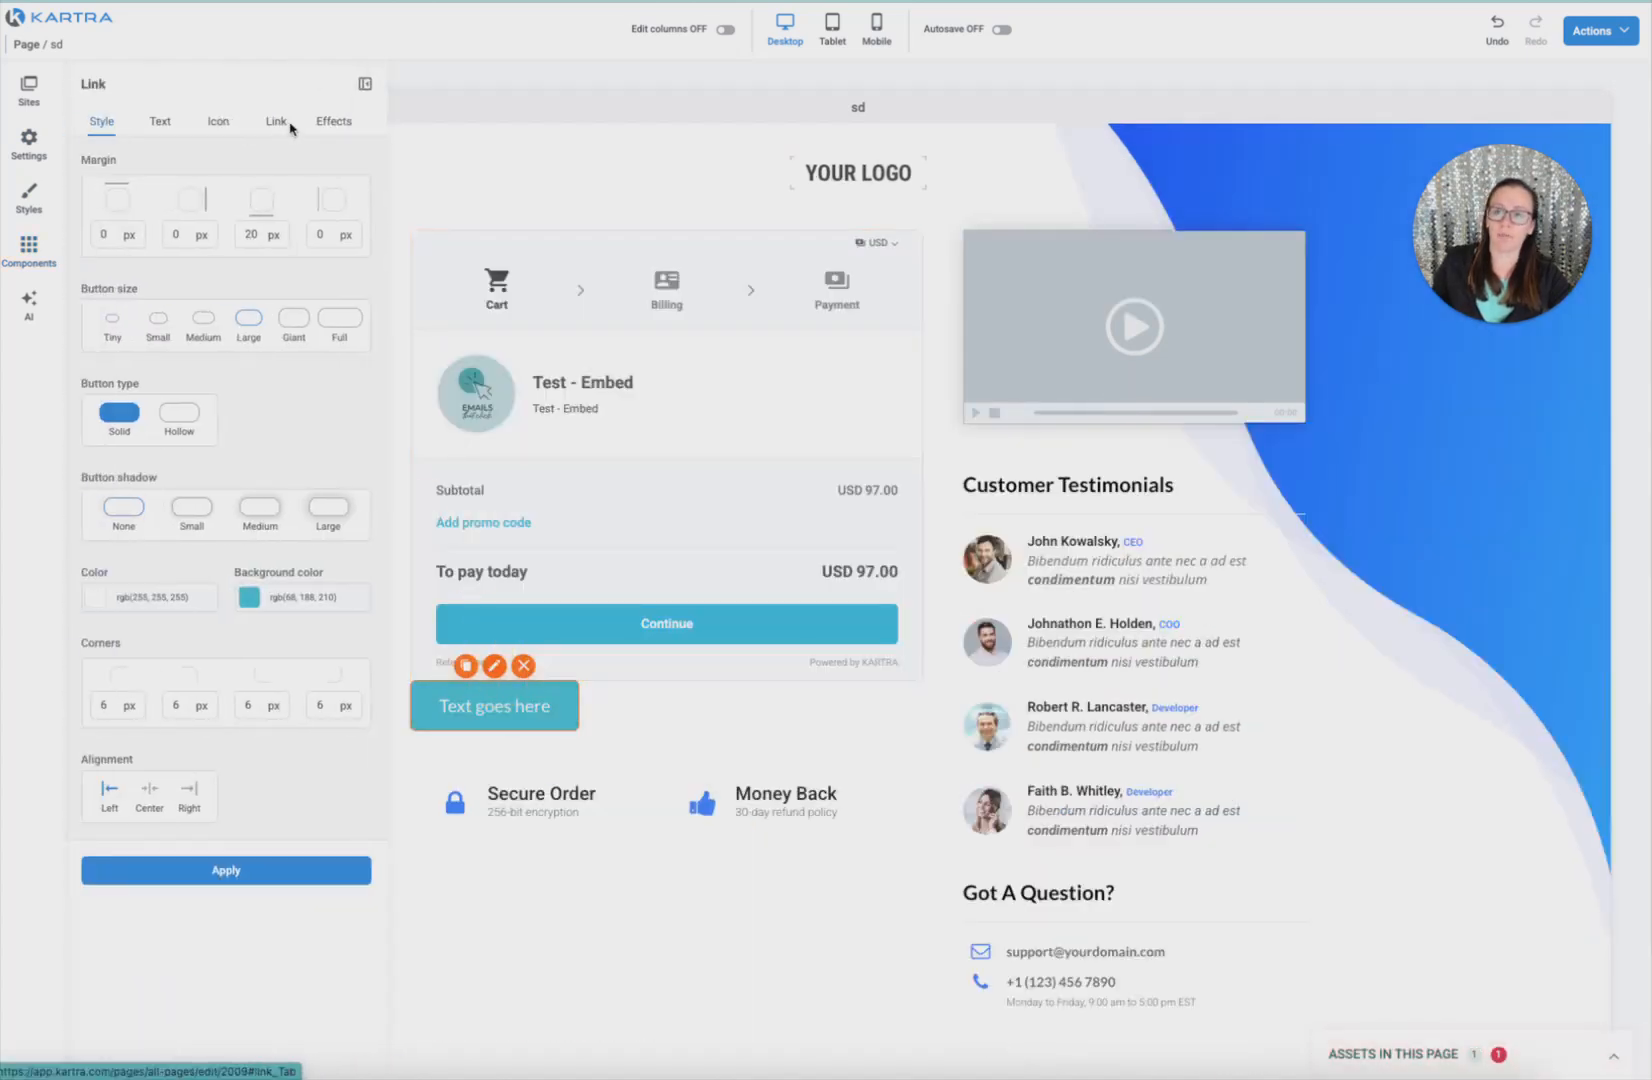
{"action": "left_click", "coordinate": [276, 121]}
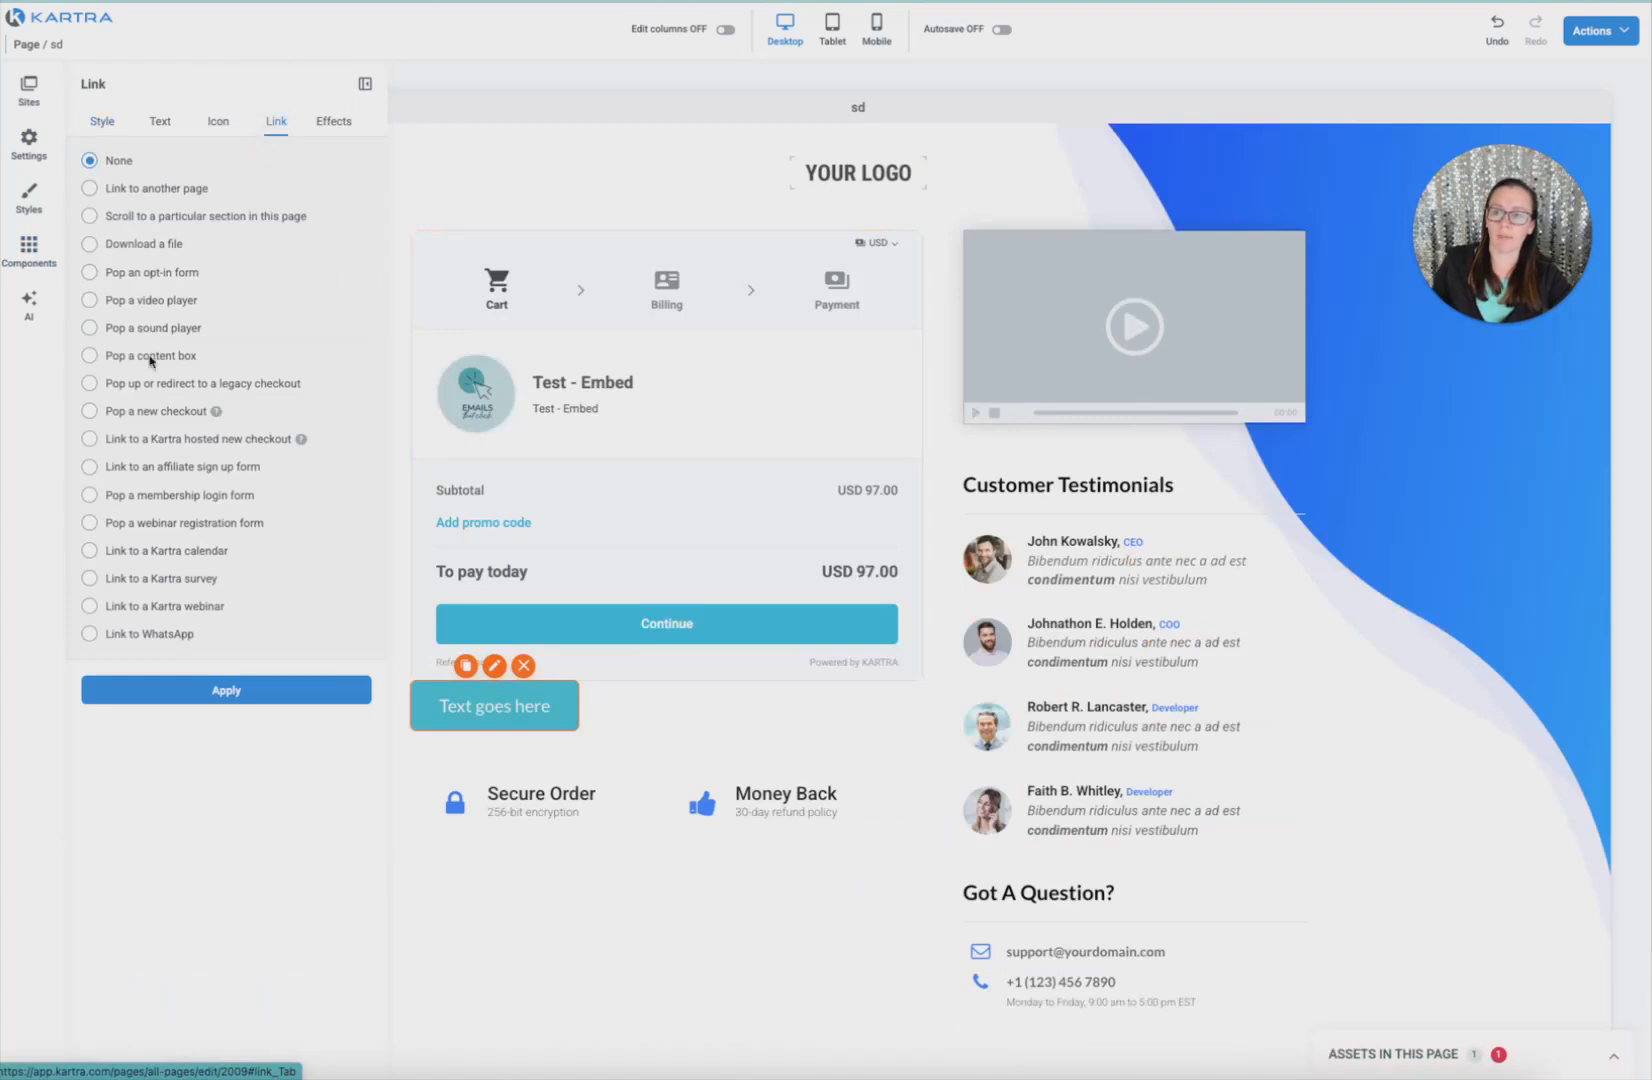
{"action": "left_click", "coordinate": [92, 411]}
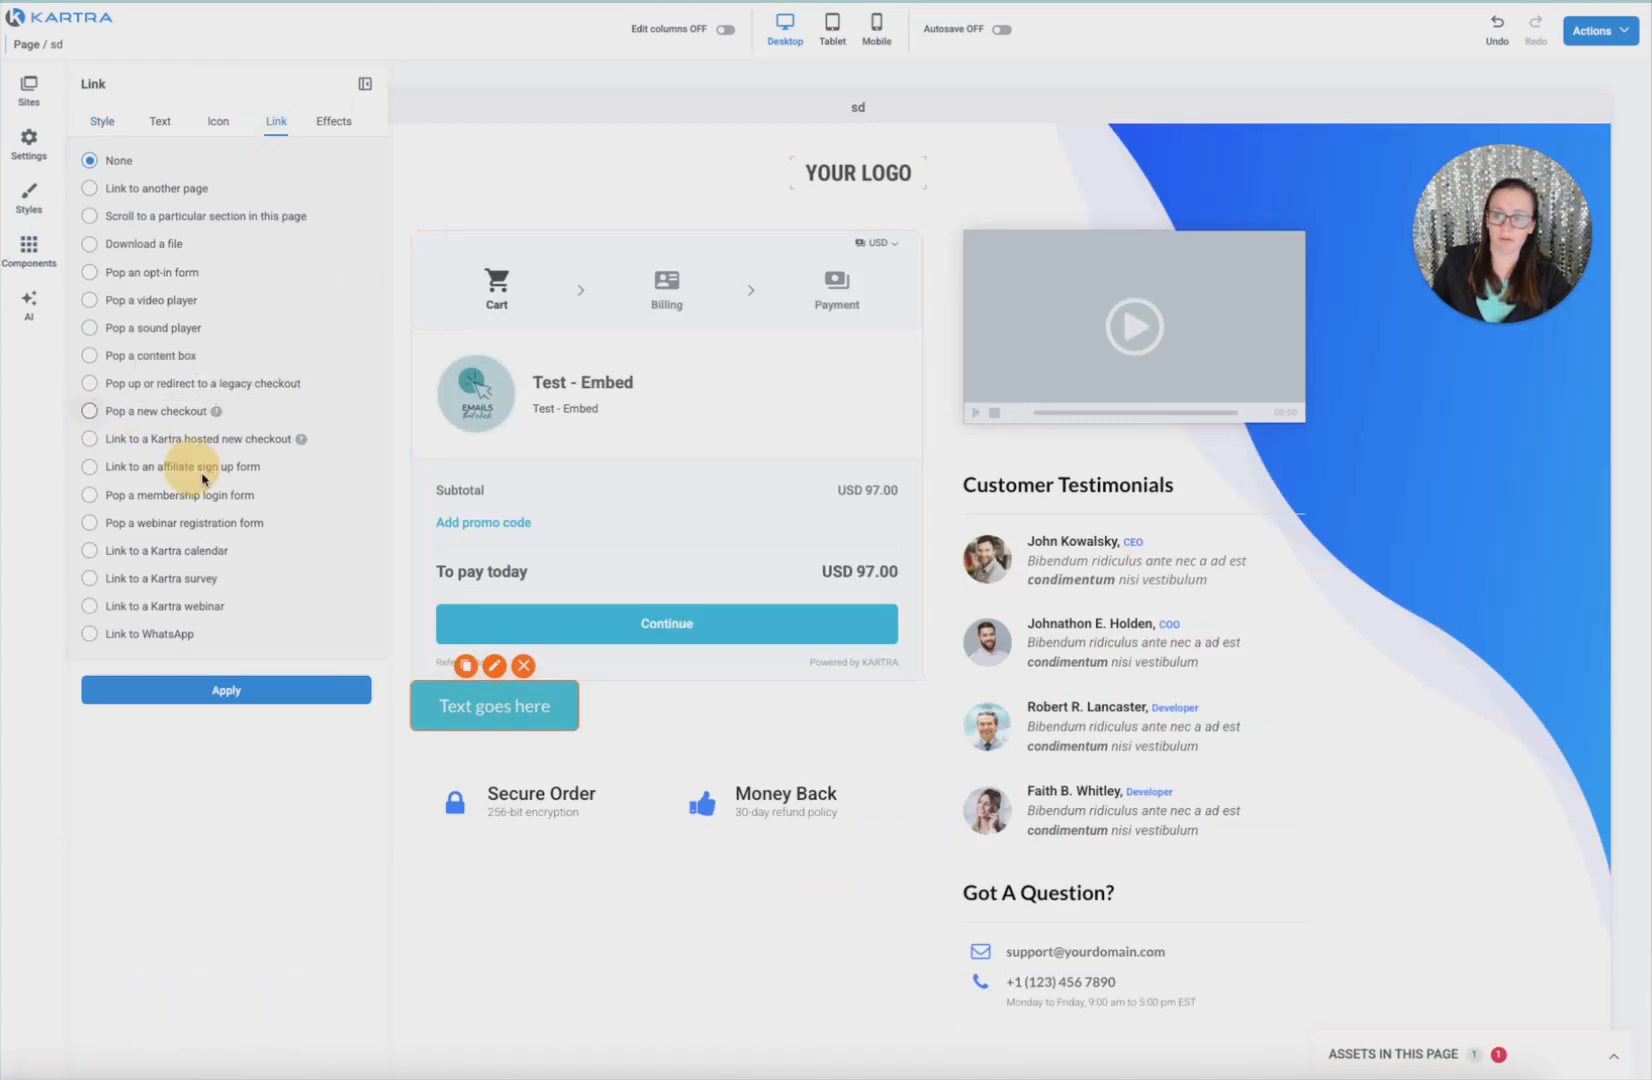
{"action": "left_click", "coordinate": [166, 727]}
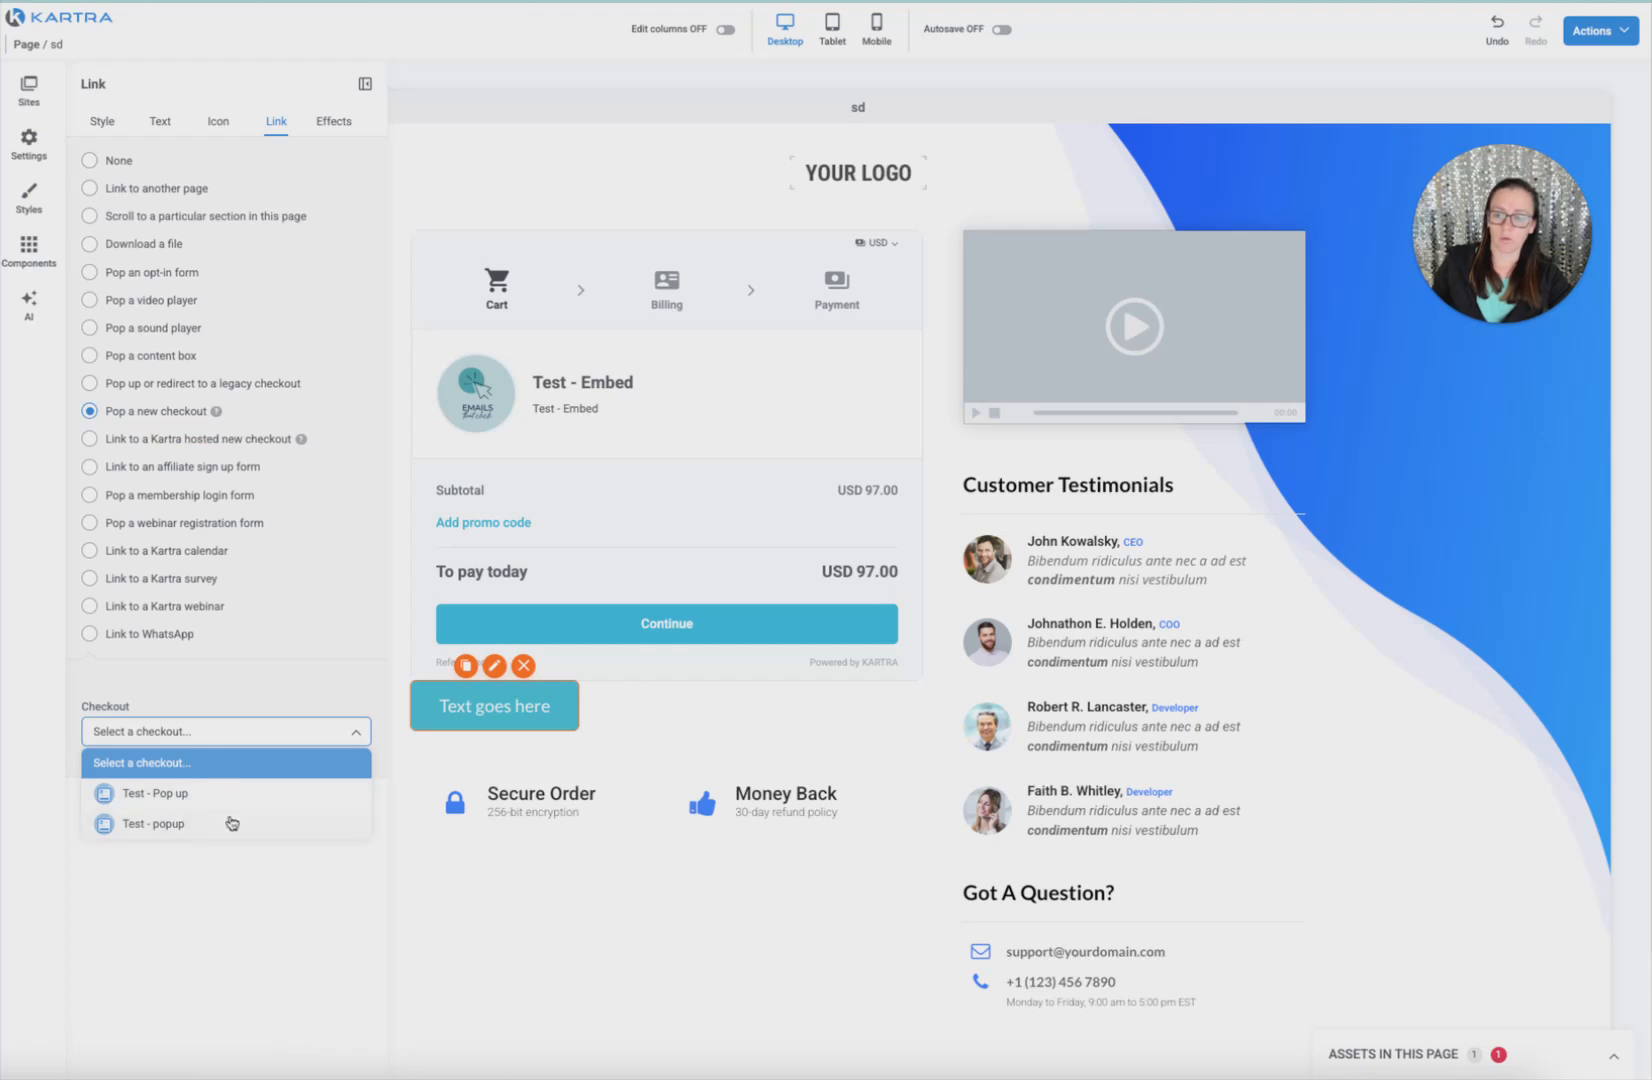
{"action": "left_click", "coordinate": [205, 792]}
{"action": "left_click", "coordinate": [195, 810]}
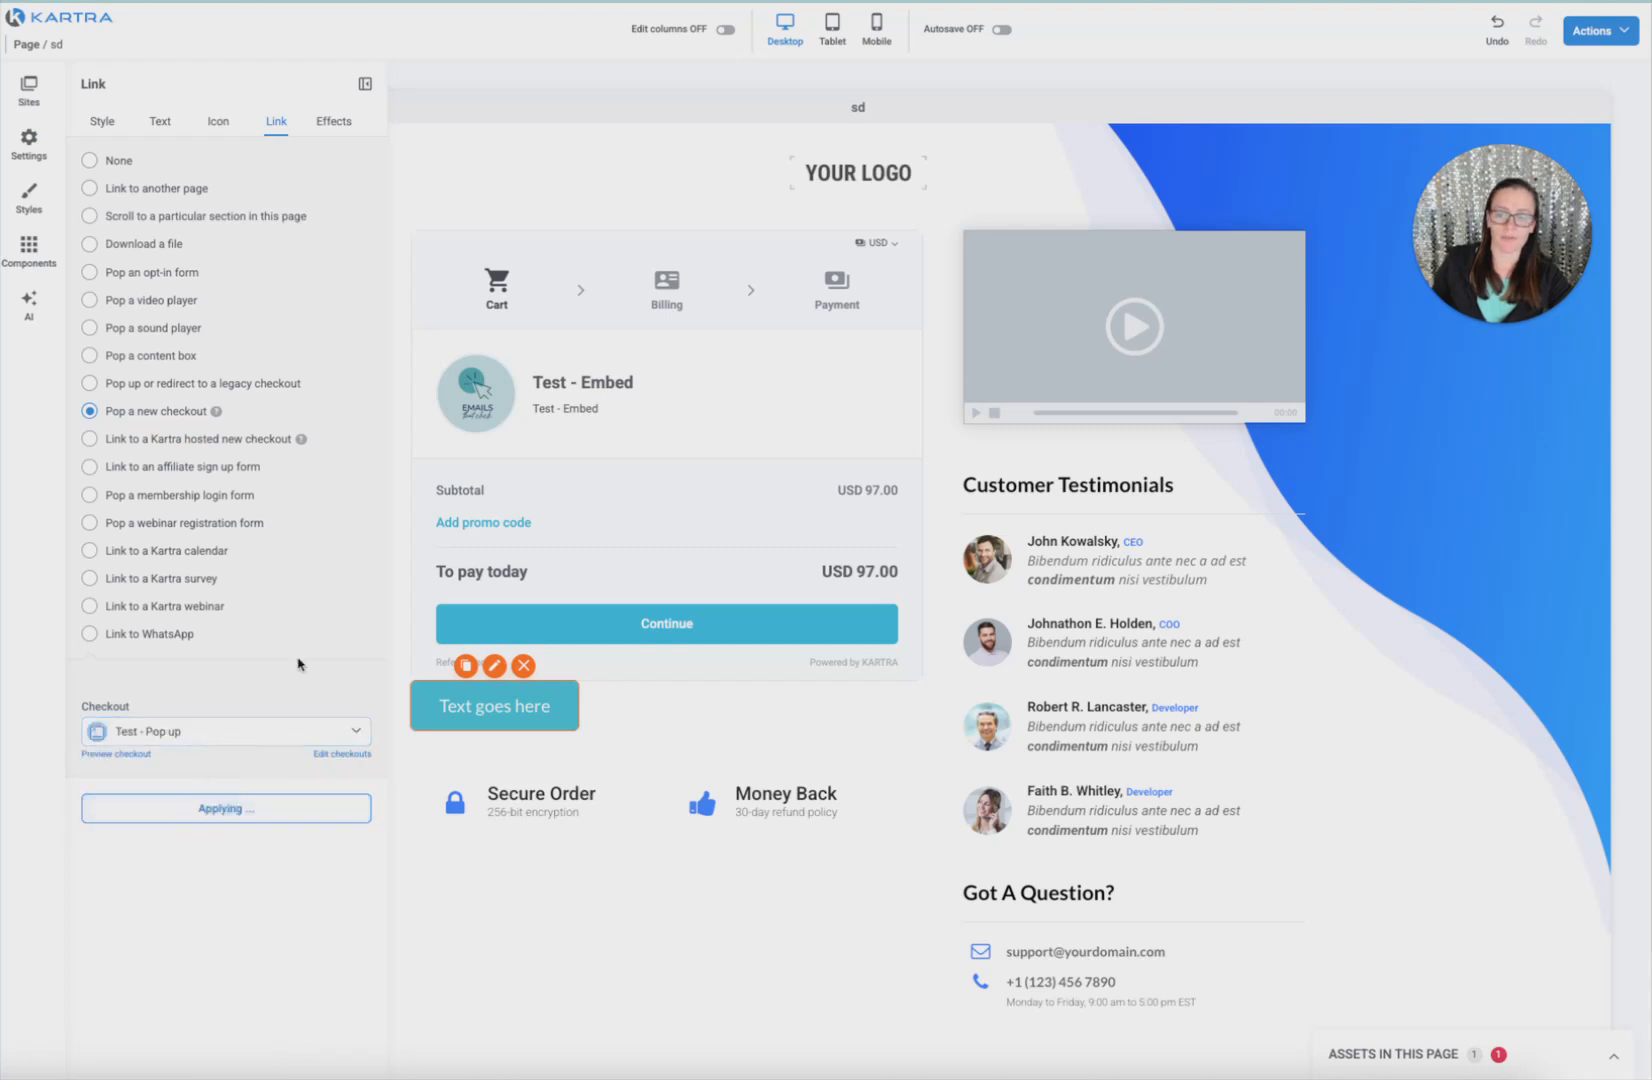
{"action": "left_click", "coordinate": [363, 89]}
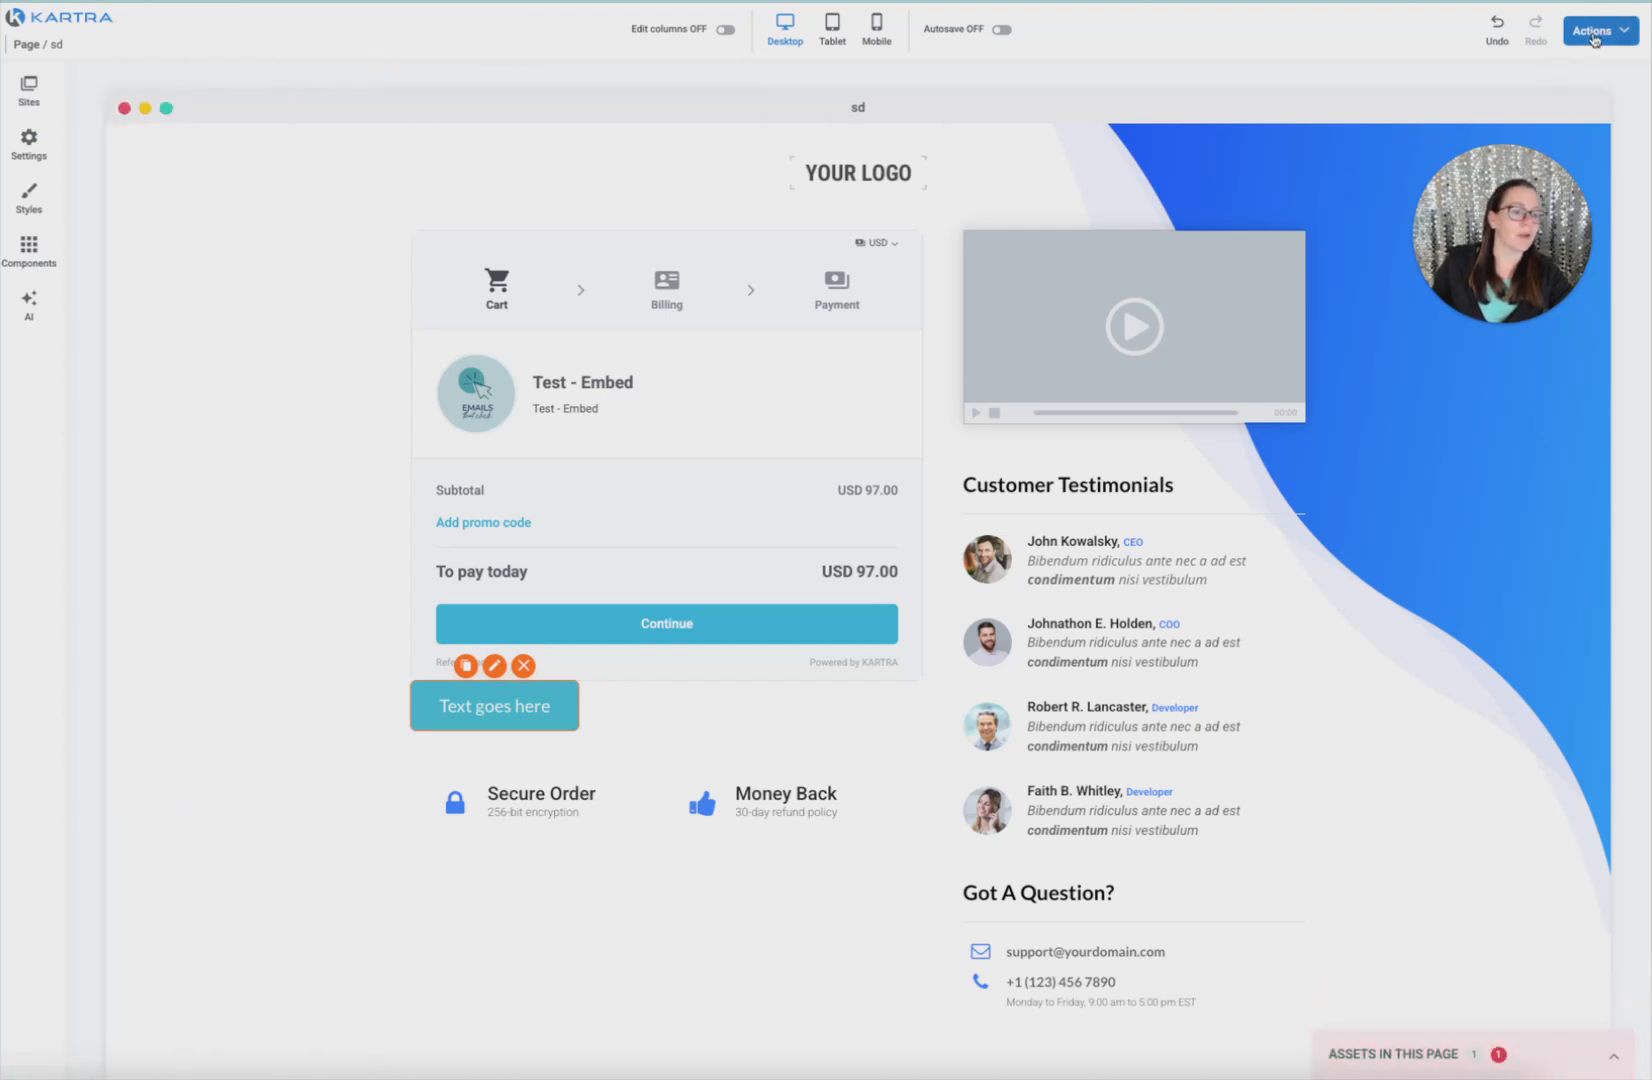
Preview page 'sd' and advance its embedded checkout to the billing step
{"action": "left_click", "coordinate": [1597, 31]}
{"action": "left_click", "coordinate": [1530, 68]}
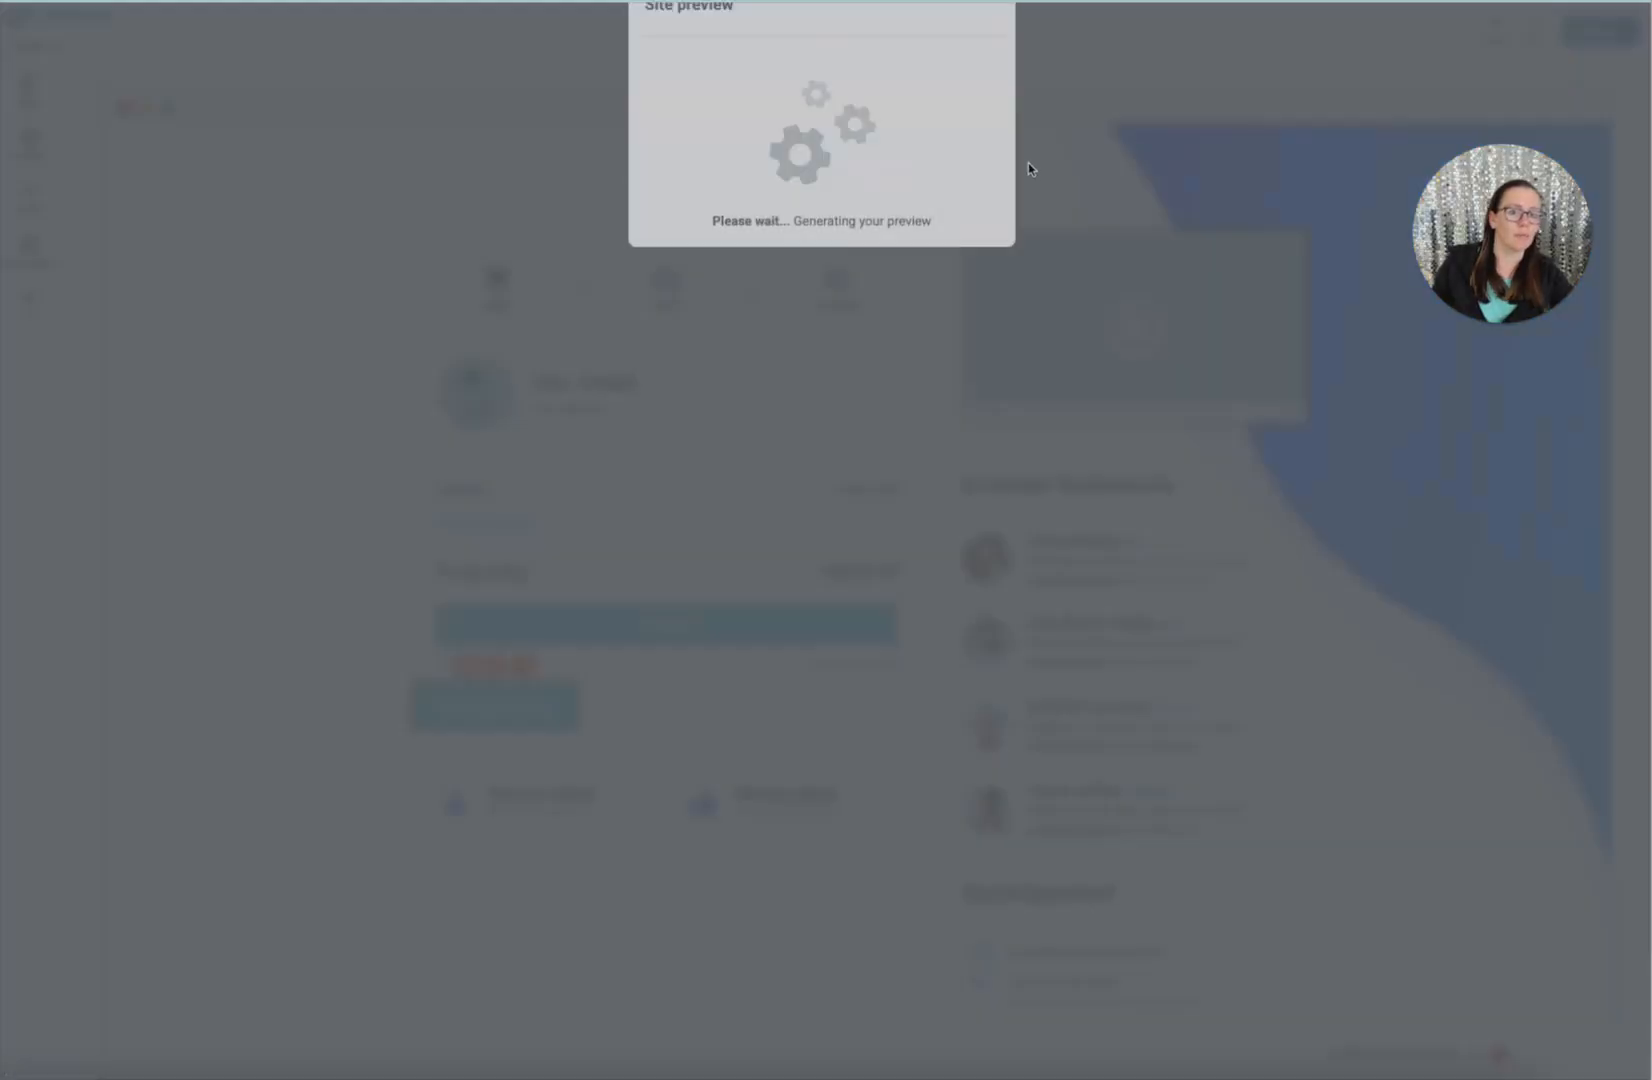
{"action": "left_click", "coordinate": [966, 68]}
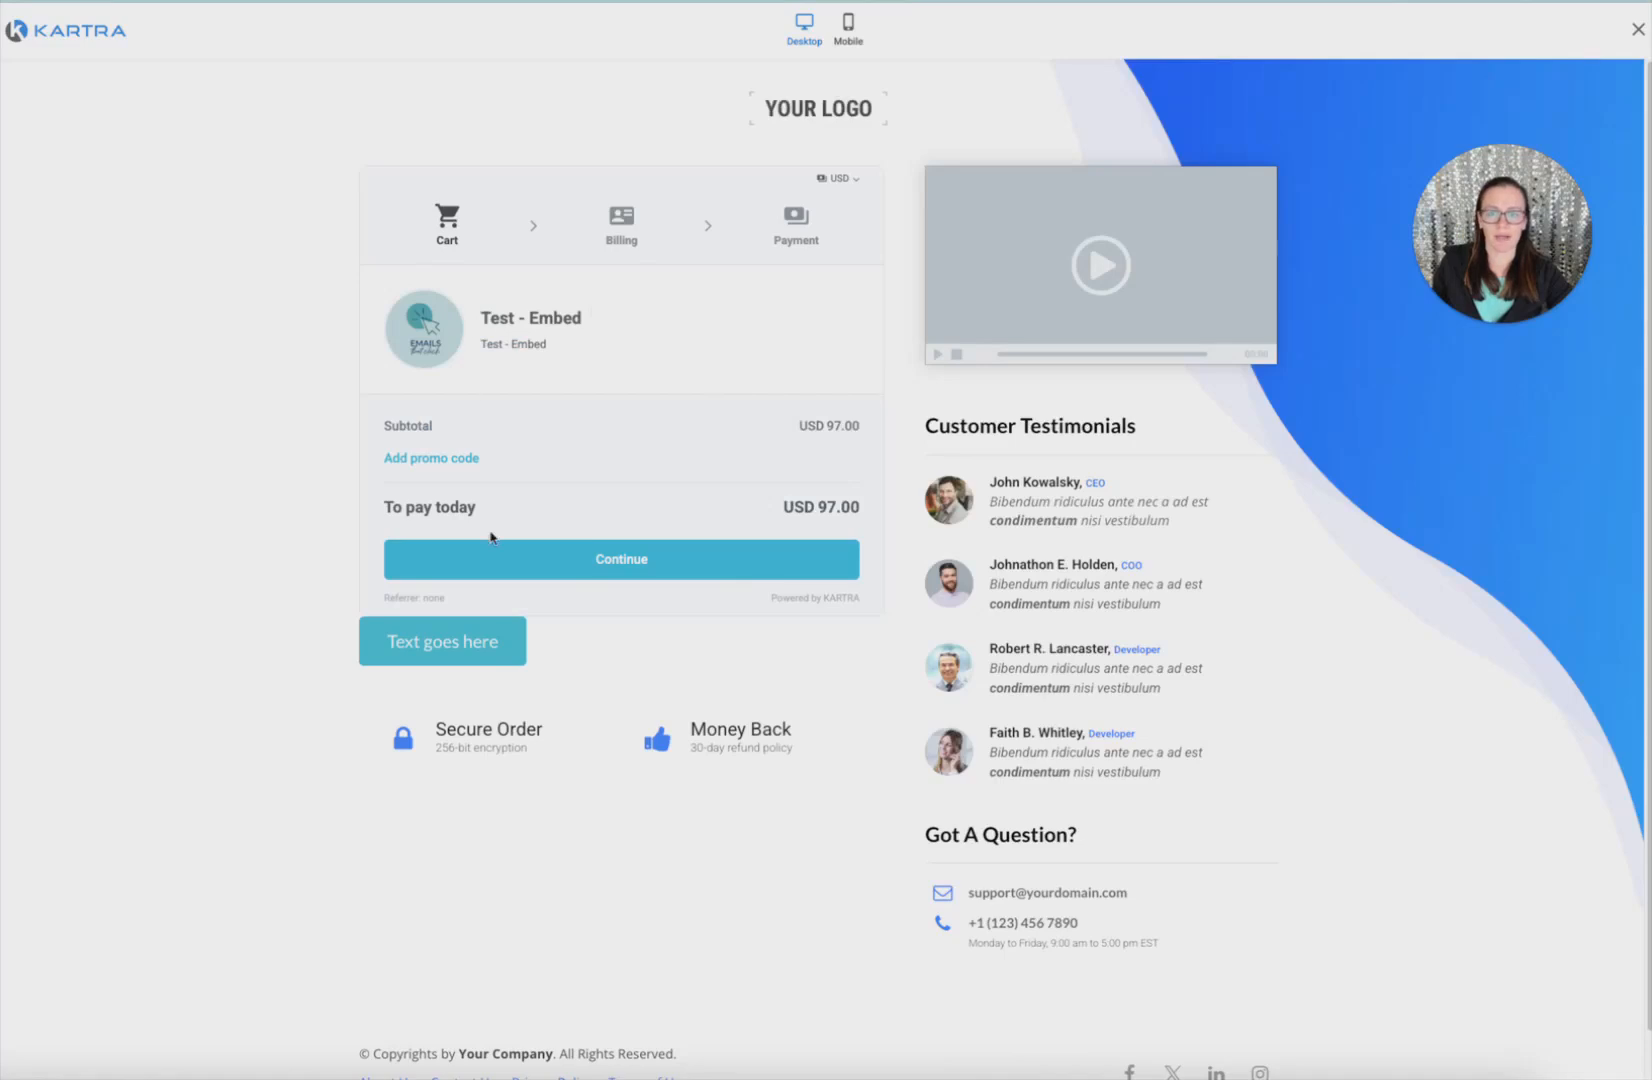
{"action": "left_click", "coordinate": [621, 226]}
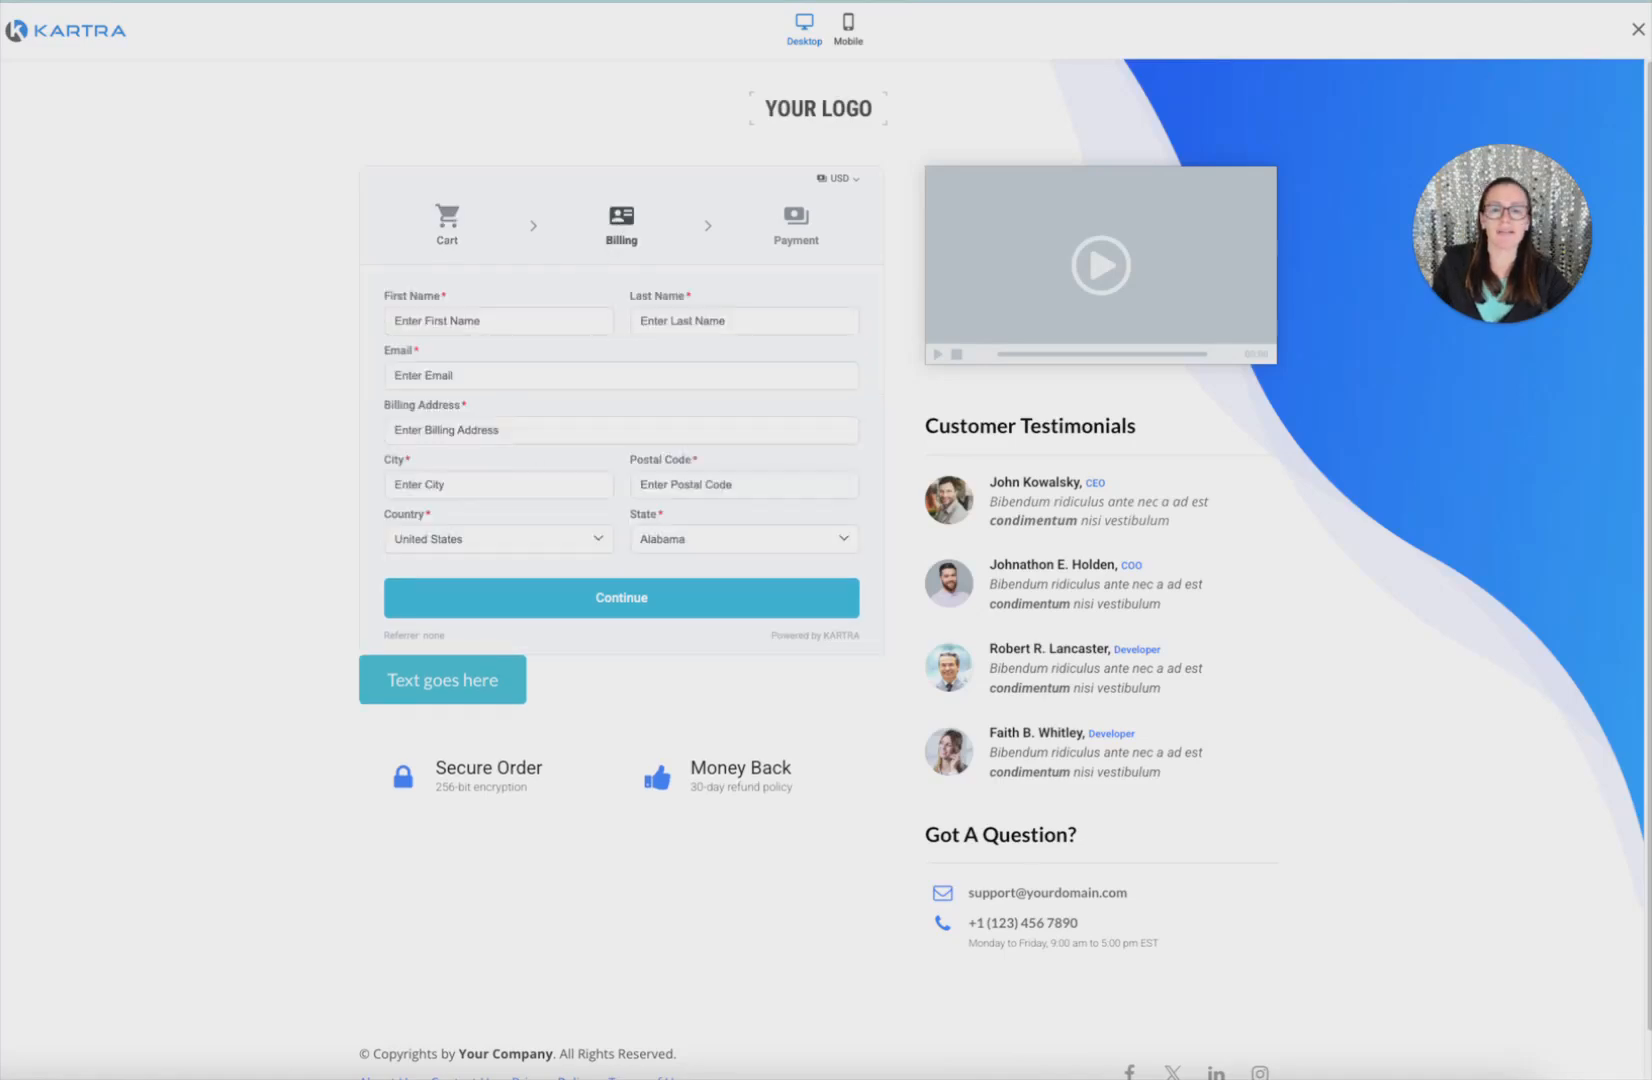
Close the preview and open Test - Embed's own settings from the checkout block
{"action": "key", "text": "Escape"}
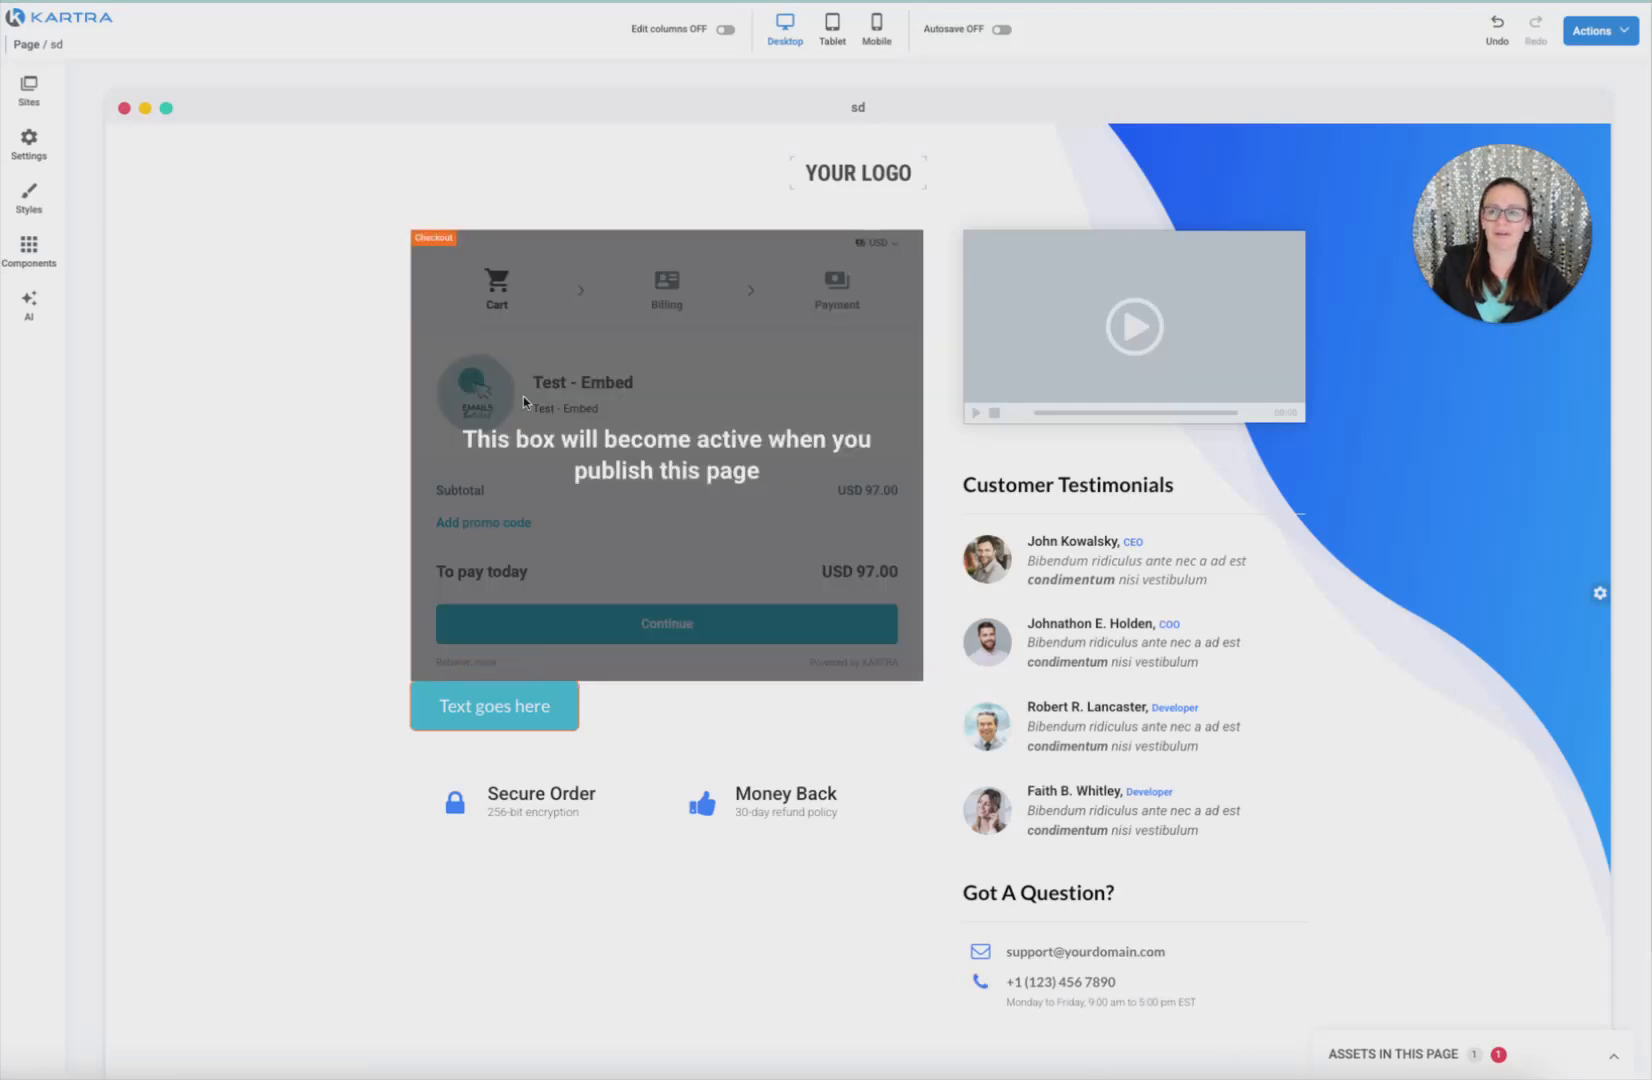
{"action": "left_click", "coordinate": [652, 224]}
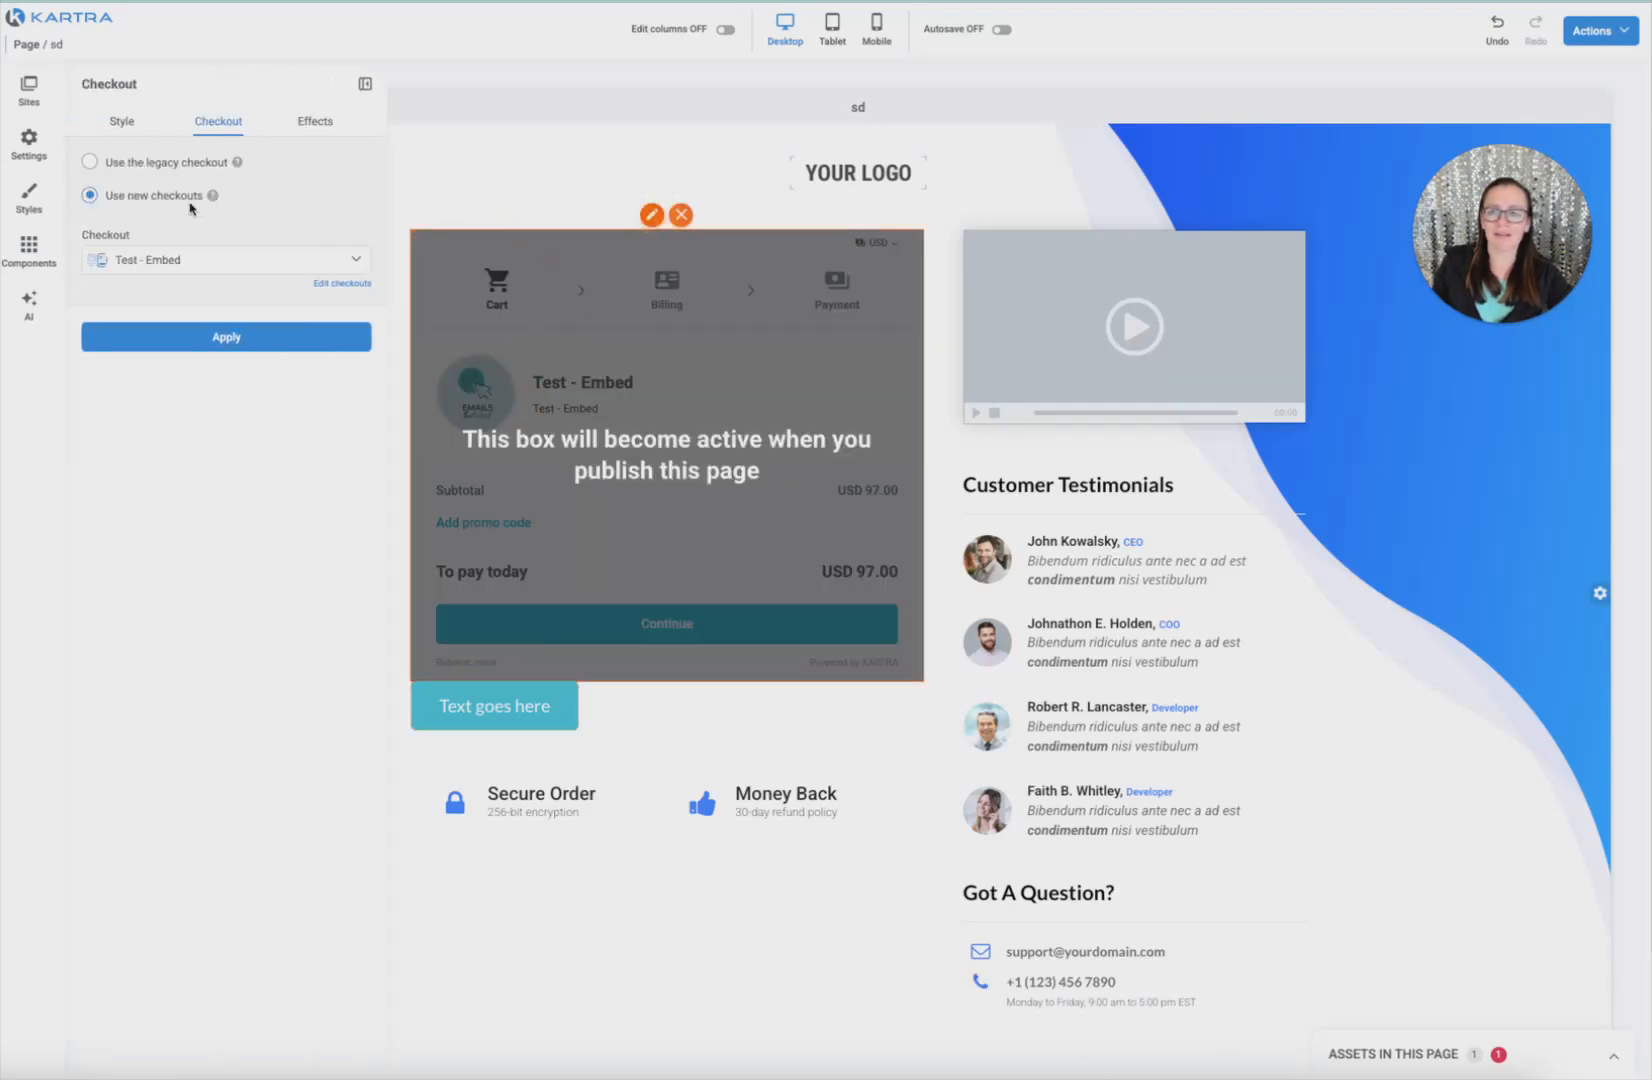
{"action": "left_click", "coordinate": [771, 358]}
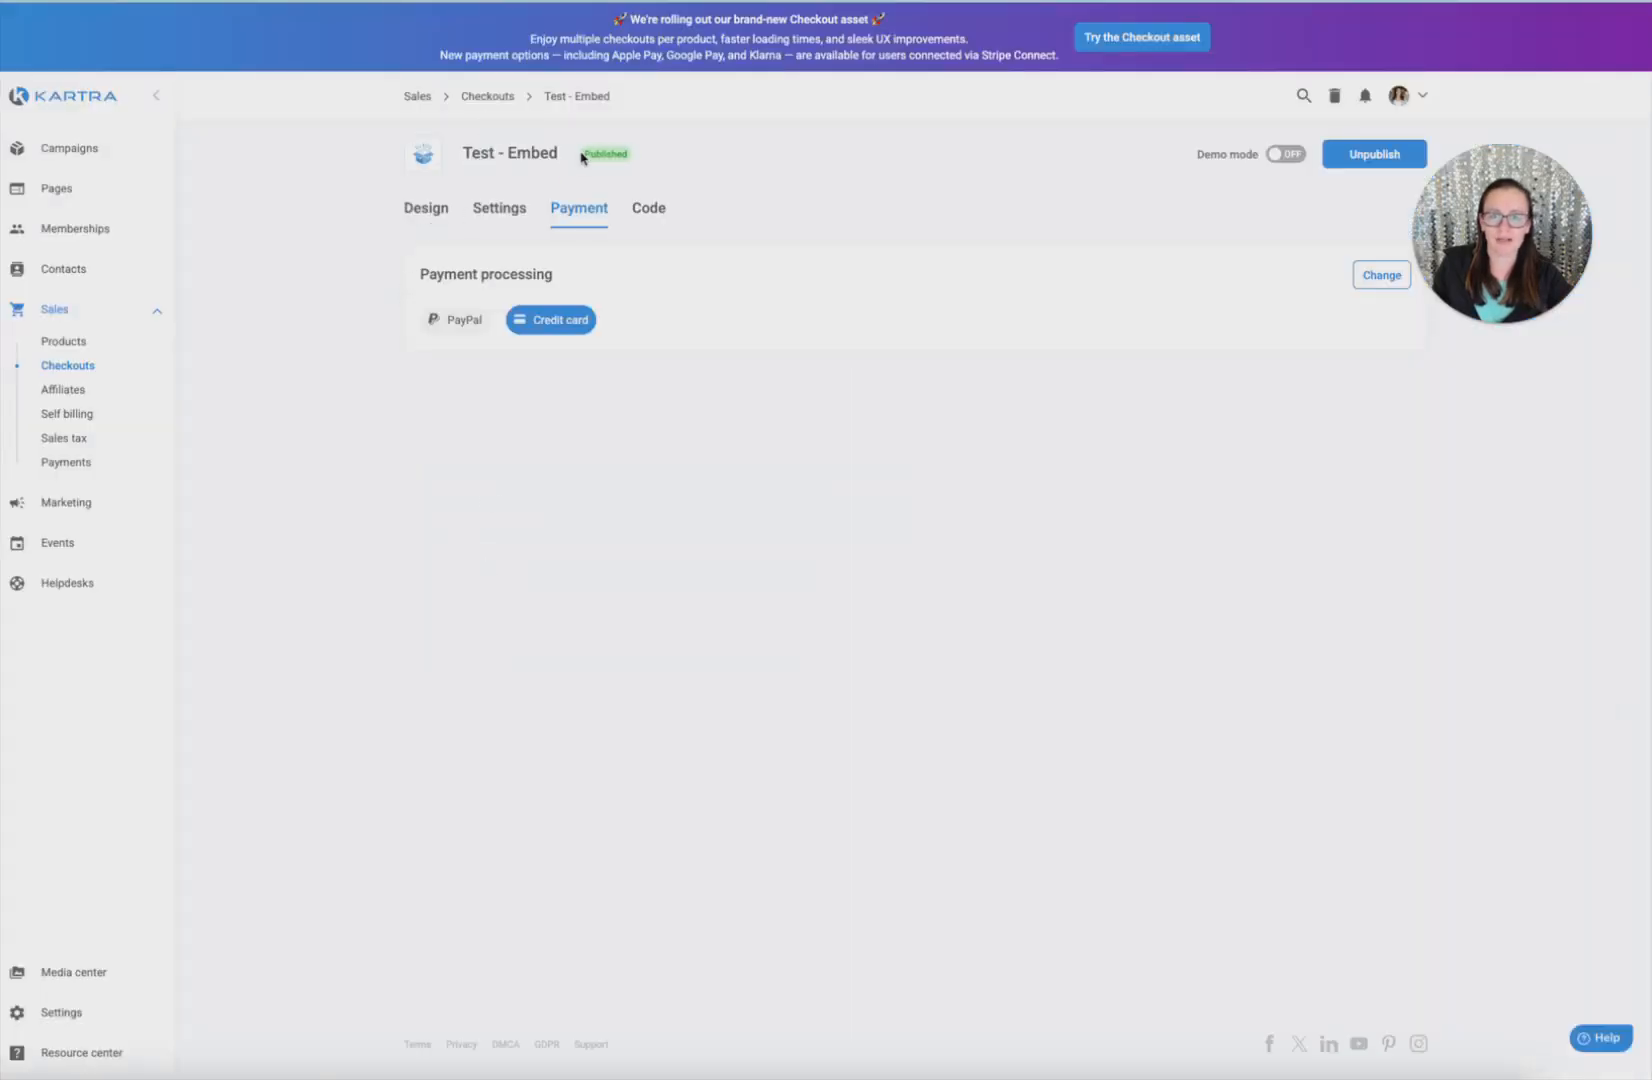
Give Test - Embed's design a teal custom colour from the saved palette and save
{"action": "left_click", "coordinate": [480, 210]}
{"action": "left_click", "coordinate": [433, 212]}
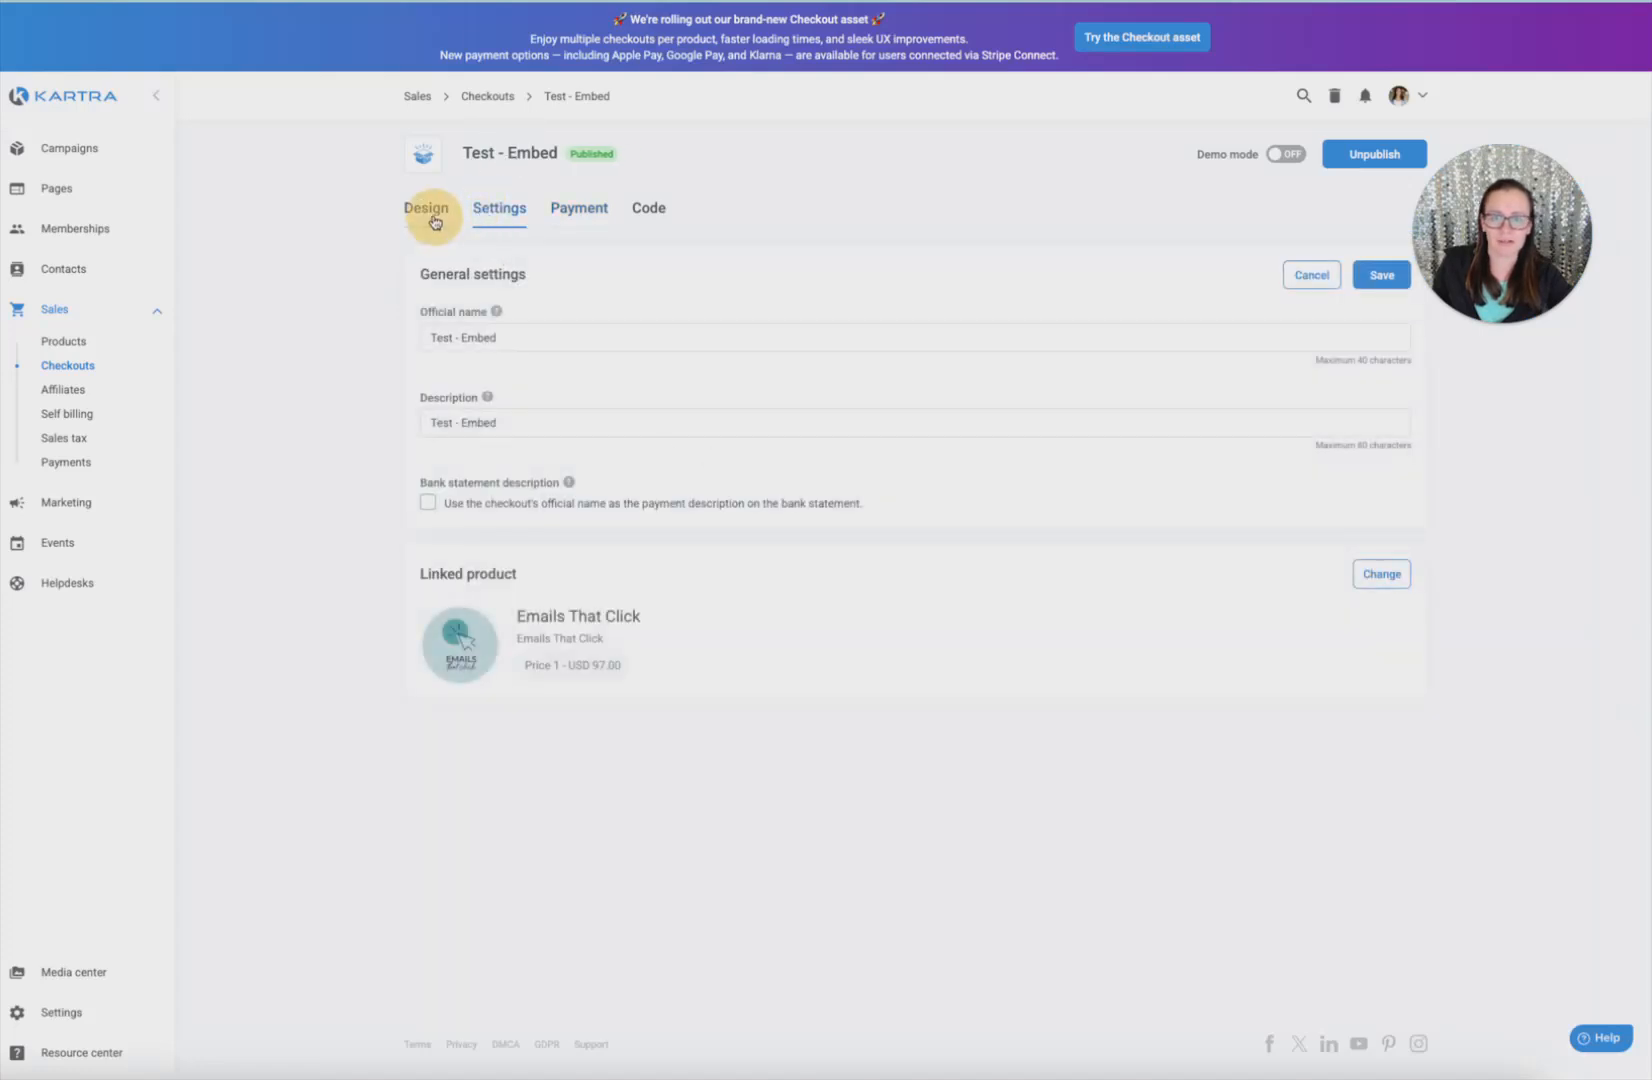
{"action": "left_click", "coordinate": [1360, 285]}
{"action": "left_click", "coordinate": [653, 592]}
{"action": "left_click", "coordinate": [784, 688]}
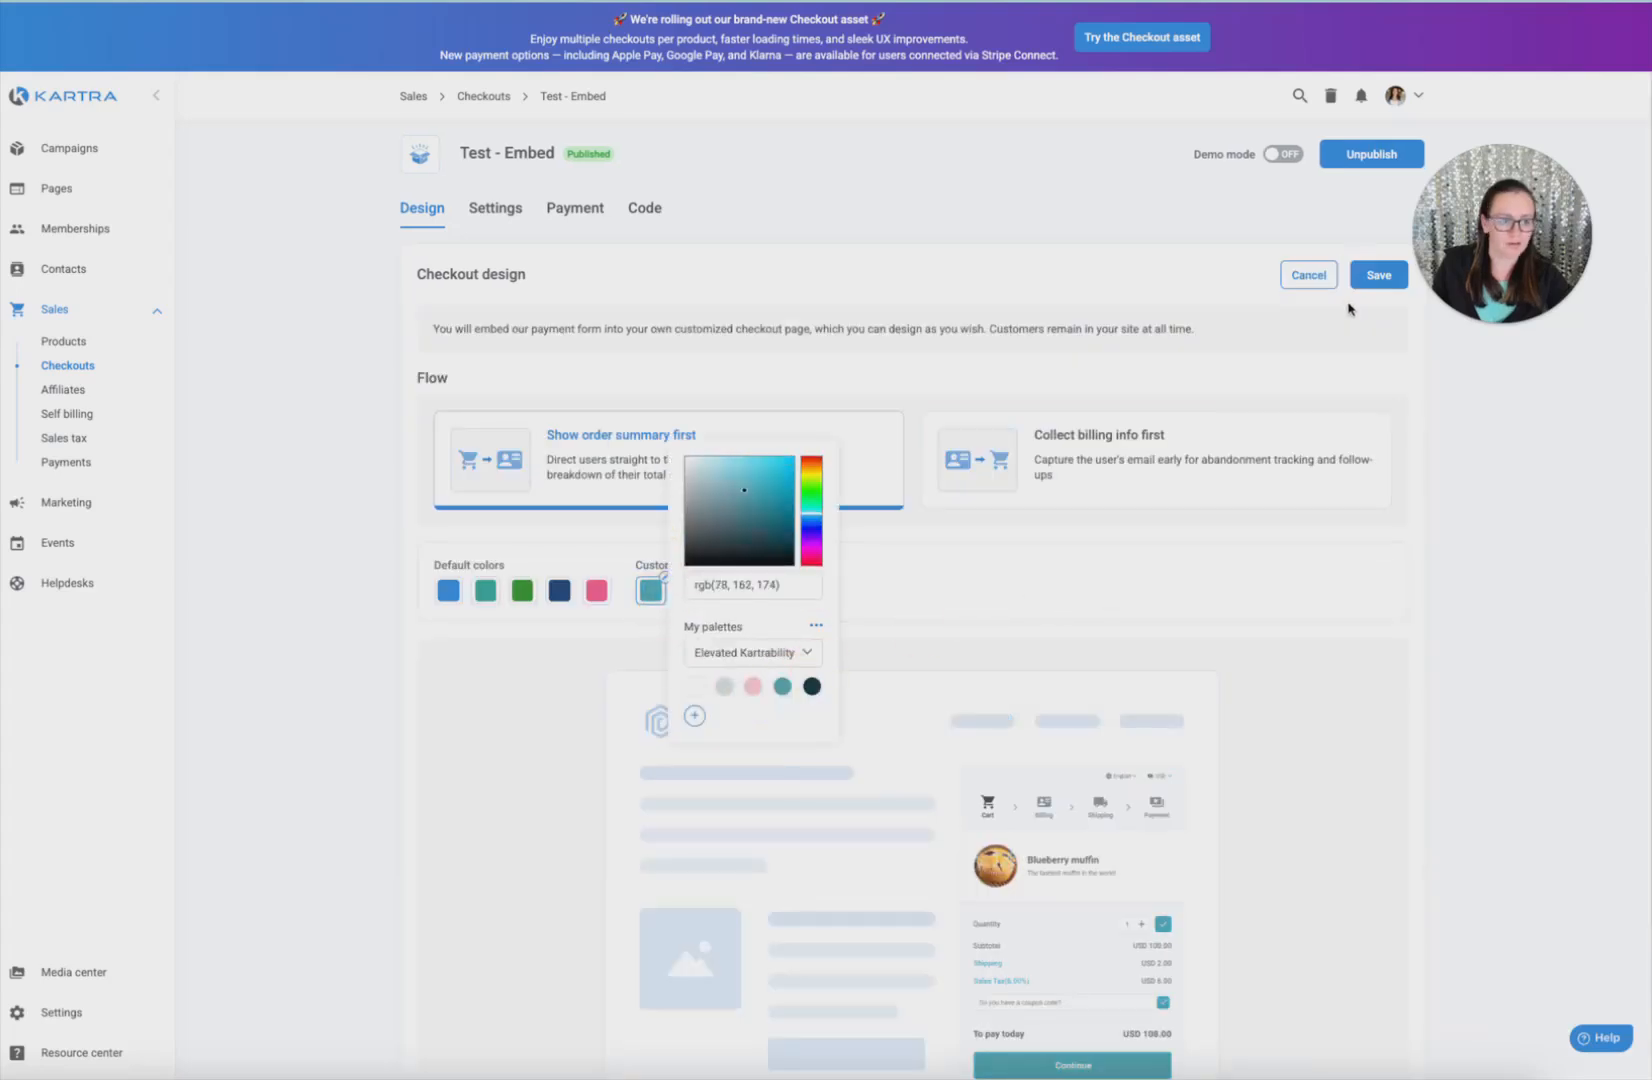
{"action": "left_click", "coordinate": [1370, 274]}
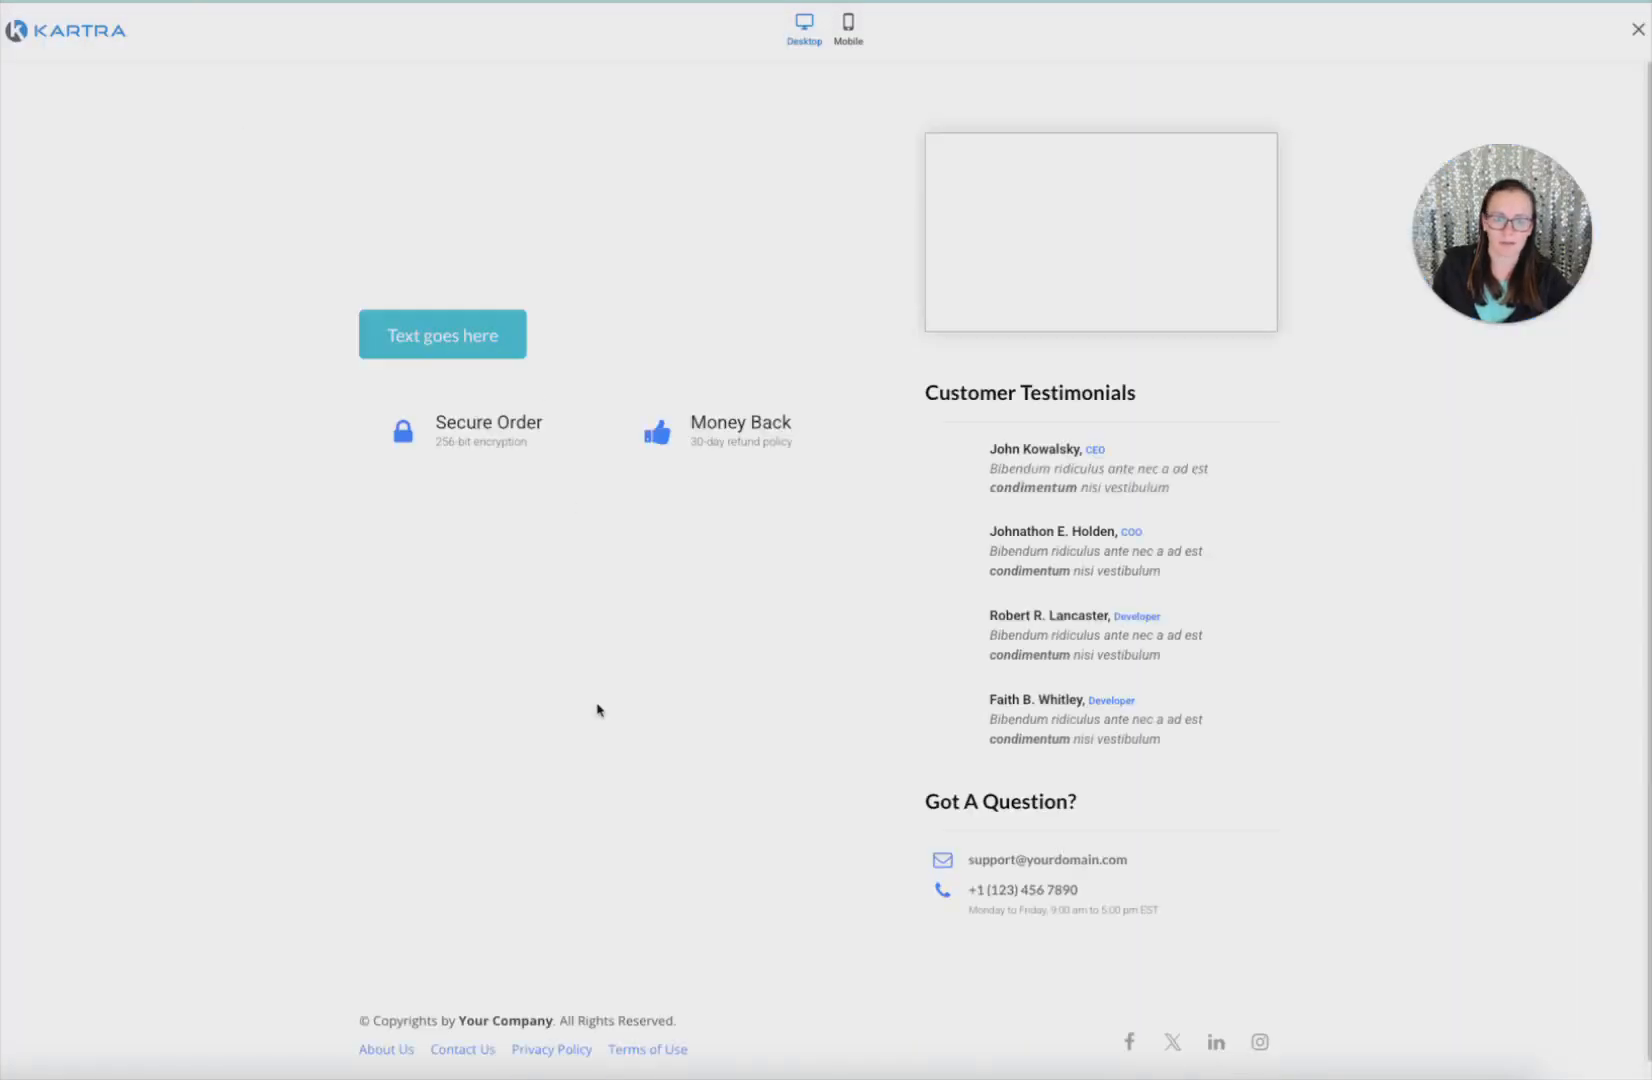
{"action": "left_click", "coordinate": [633, 560]}
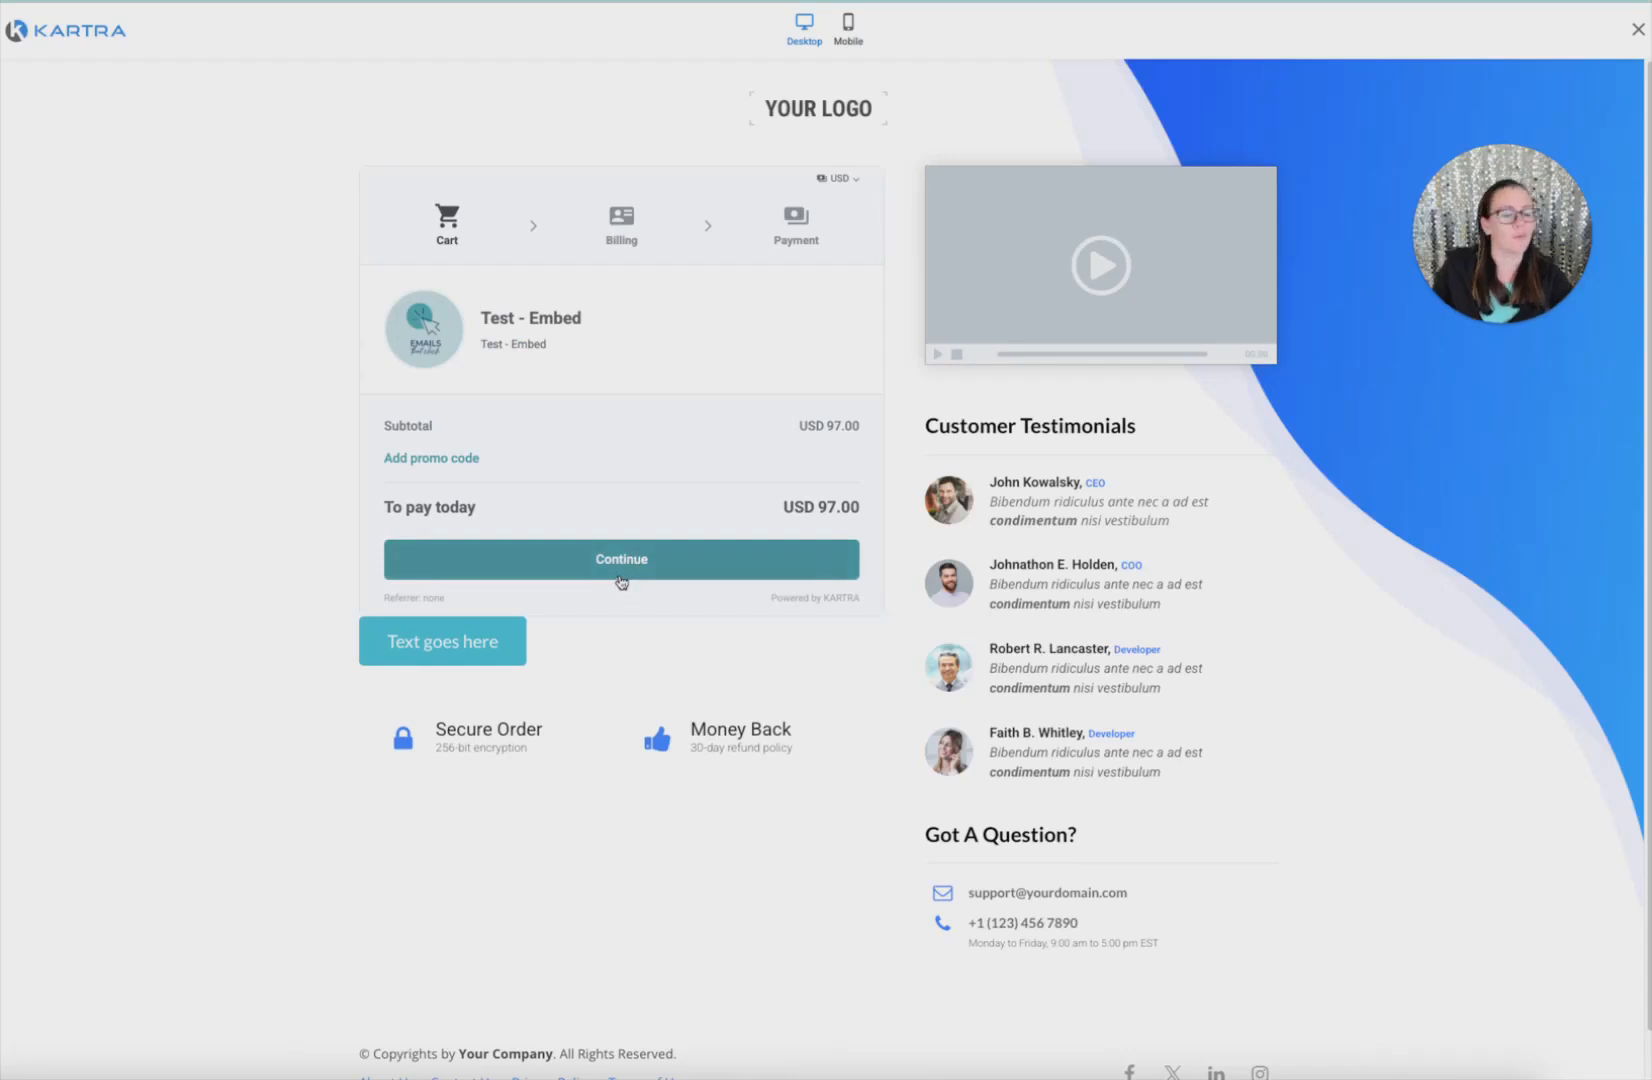
{"action": "left_click", "coordinate": [440, 645]}
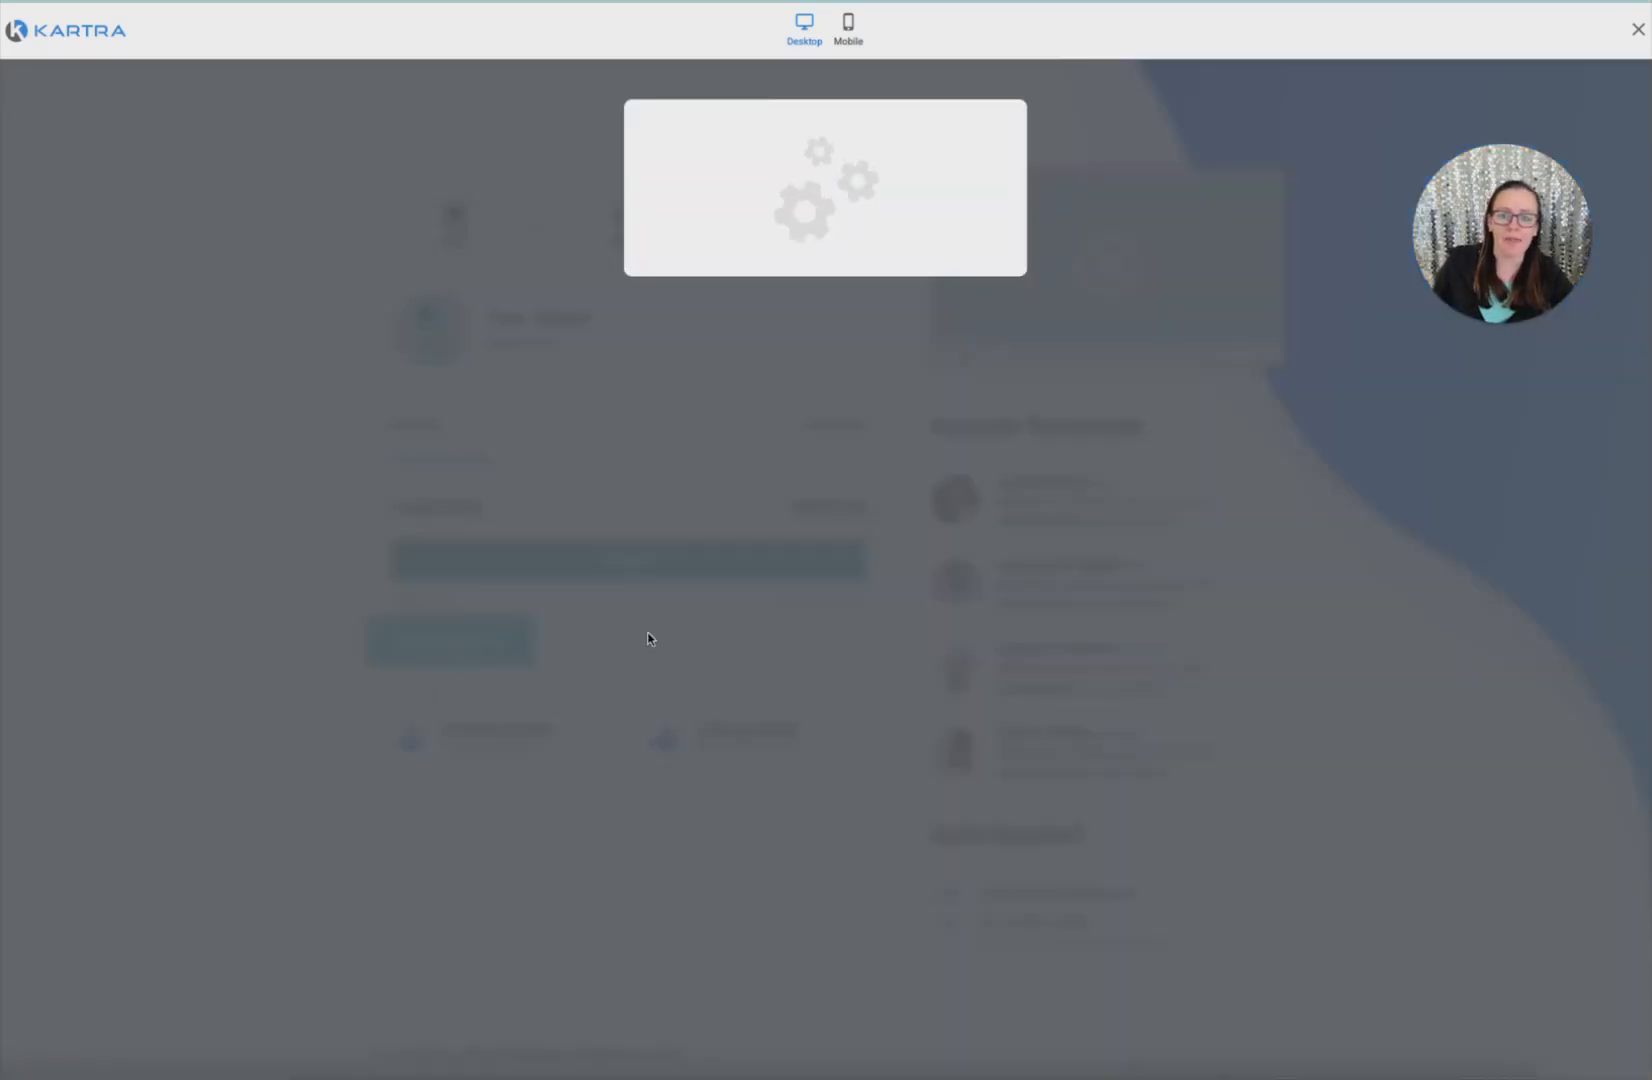
{"action": "left_click", "coordinate": [784, 590]}
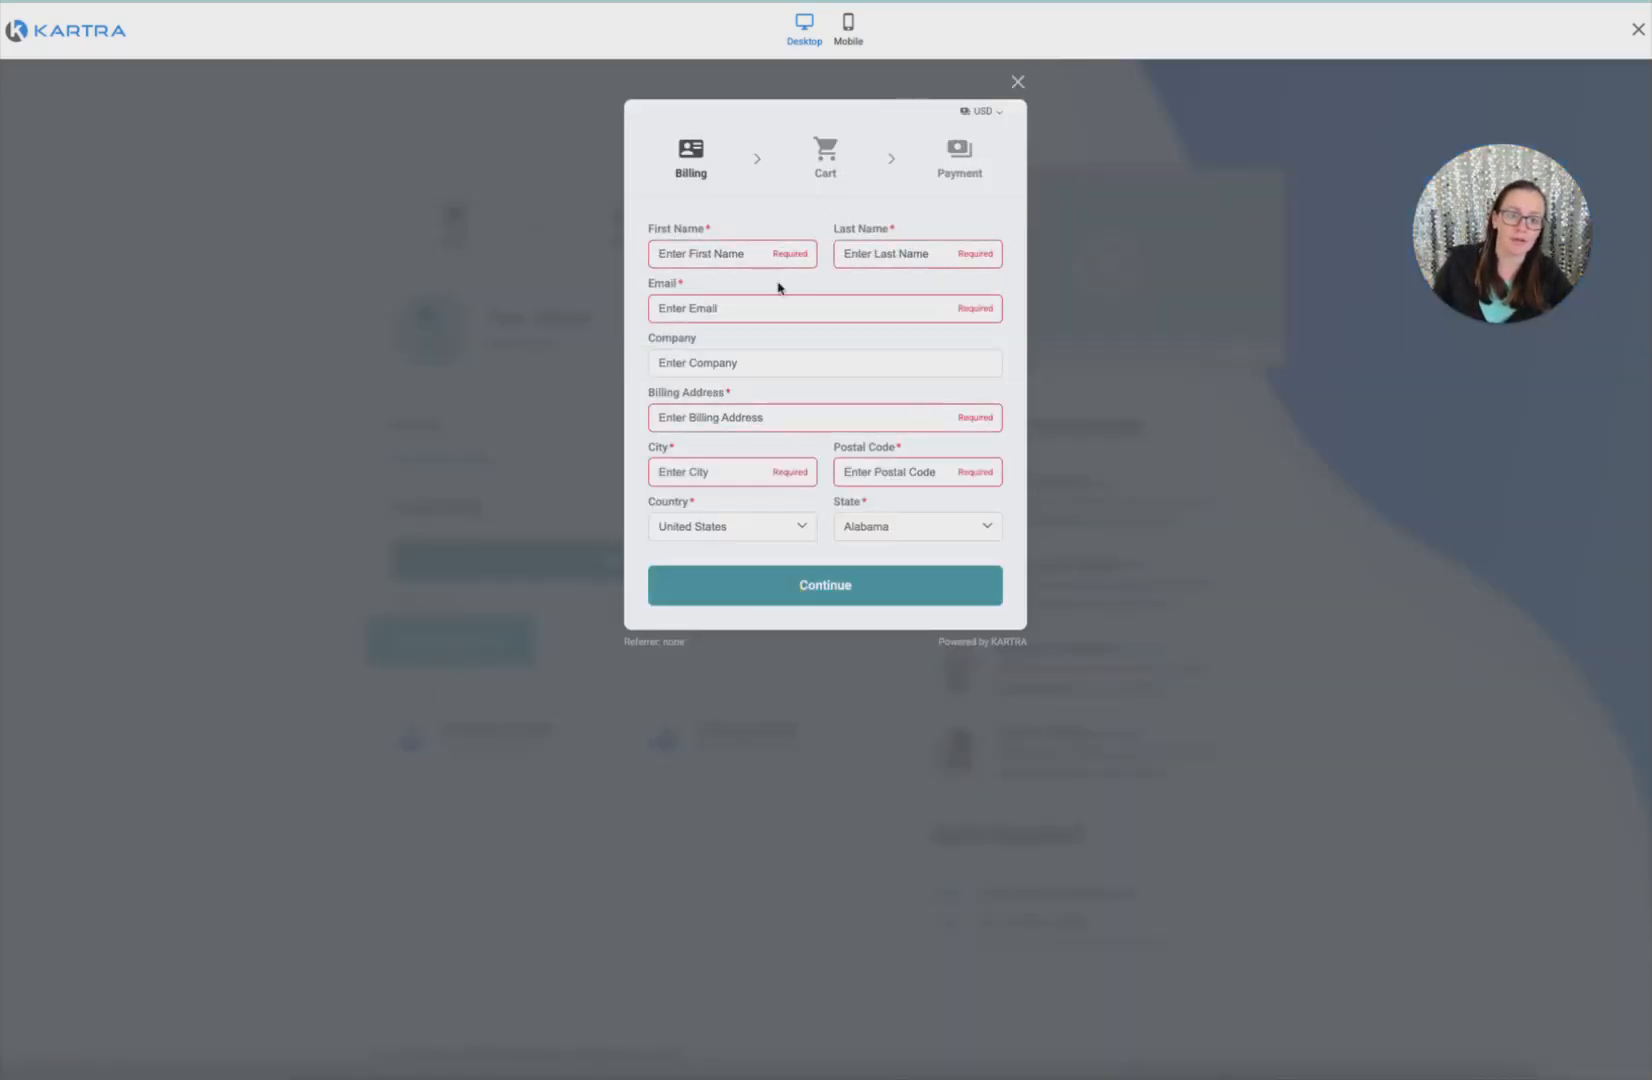
{"action": "left_click", "coordinate": [737, 252]}
{"action": "type", "text": "j"}
{"action": "key", "text": "Tab"}
{"action": "type", "text": "s"}
{"action": "key", "text": "Tab"}
{"action": "key", "text": "Tab"}
{"action": "key", "text": "Tab"}
{"action": "type", "text": "1"}
{"action": "key", "text": "Tab"}
{"action": "type", "text": "1"}
{"action": "key", "text": "Tab"}
{"action": "type", "text": "1"}
{"action": "left_click", "coordinate": [817, 605]}
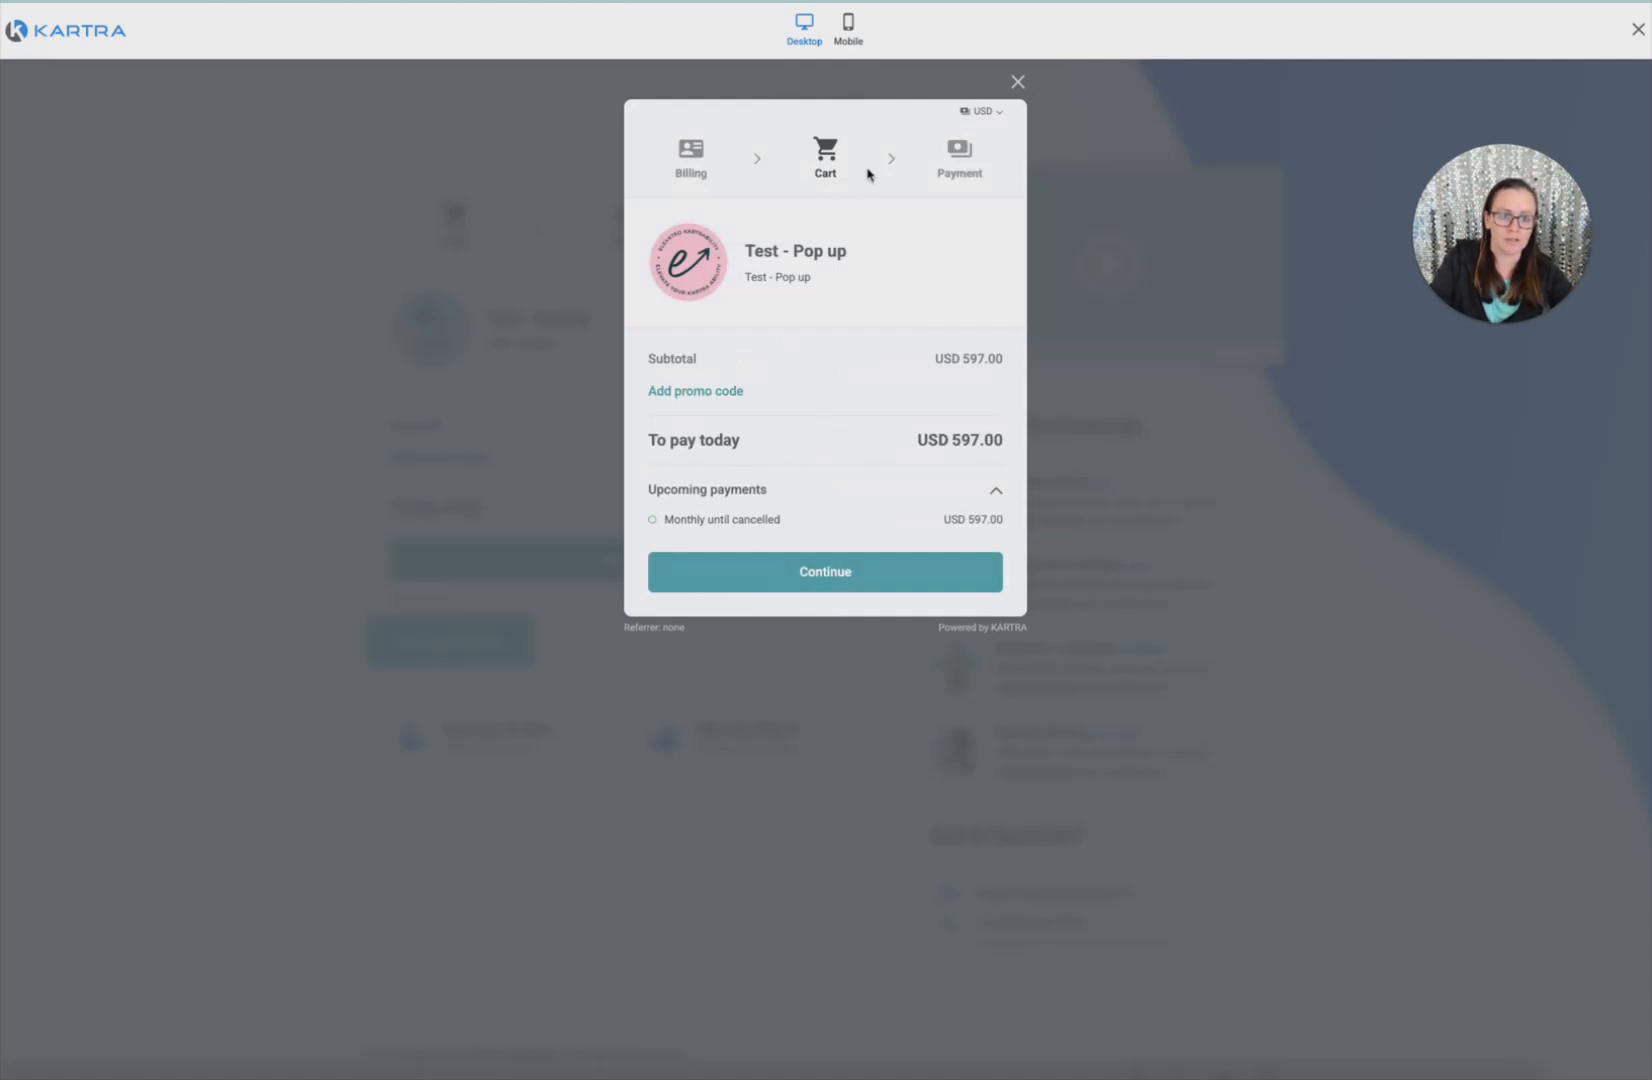
{"action": "left_click", "coordinate": [816, 580]}
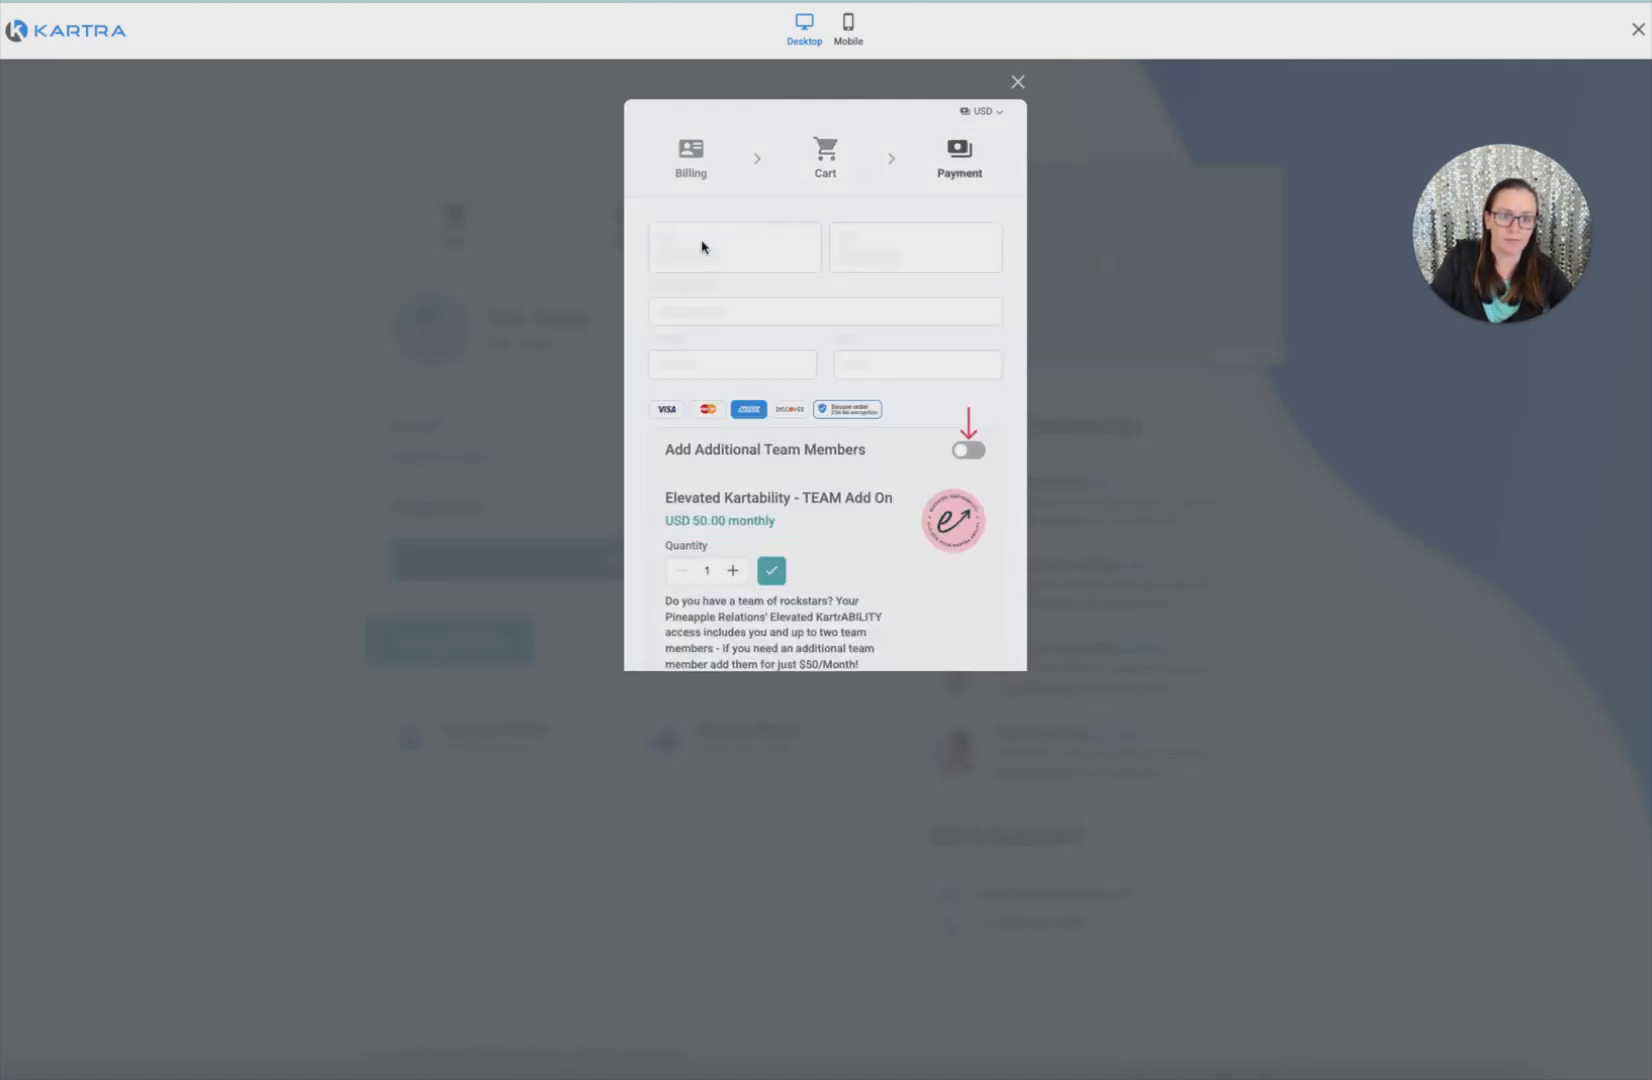